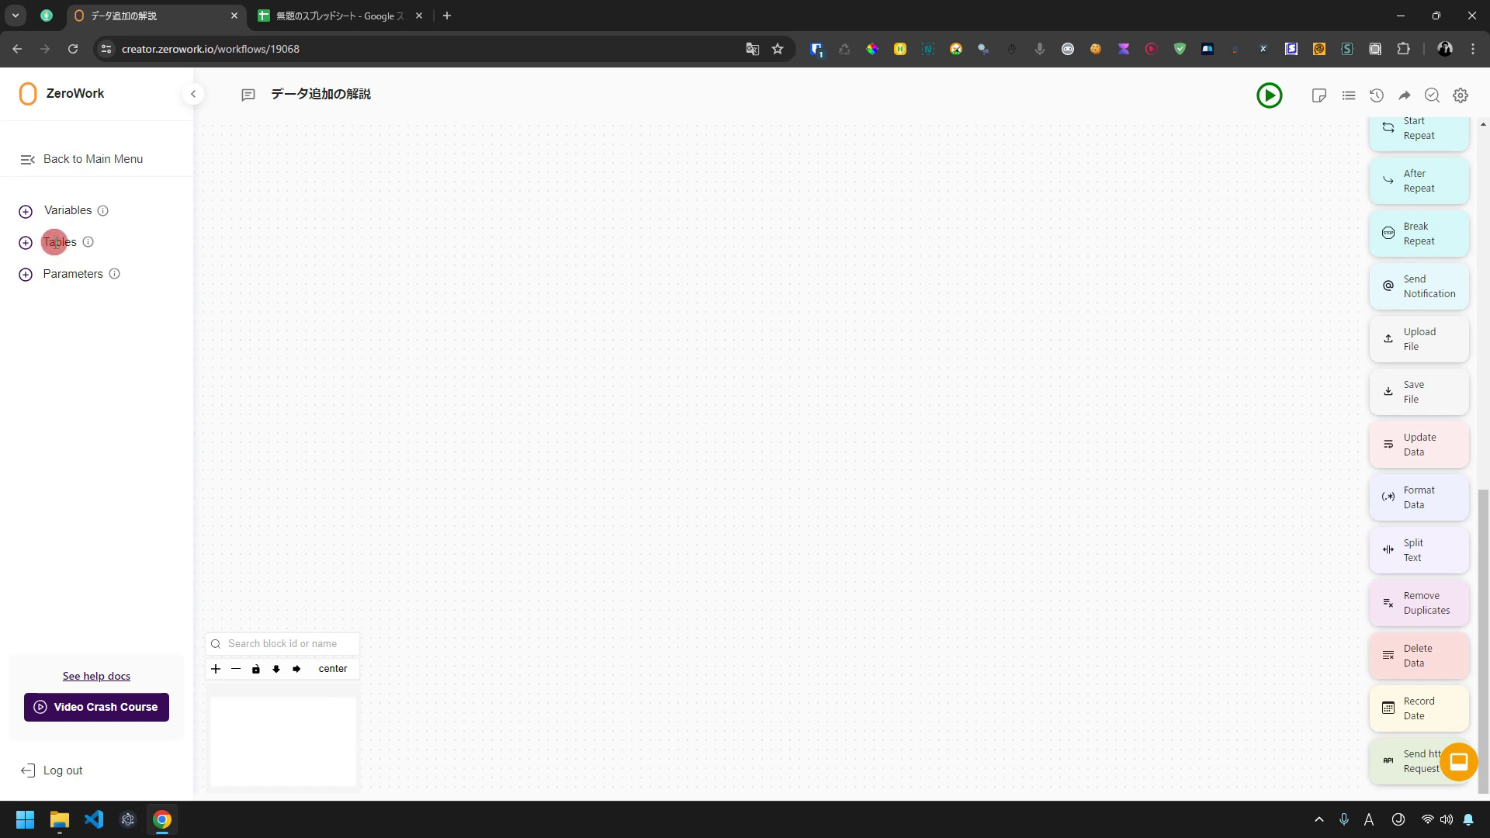
Create a variable named 一時的な保管先 without an initial value.
left_click_drag(46, 215, 101, 215)
left_click(63, 219)
left_click(35, 217)
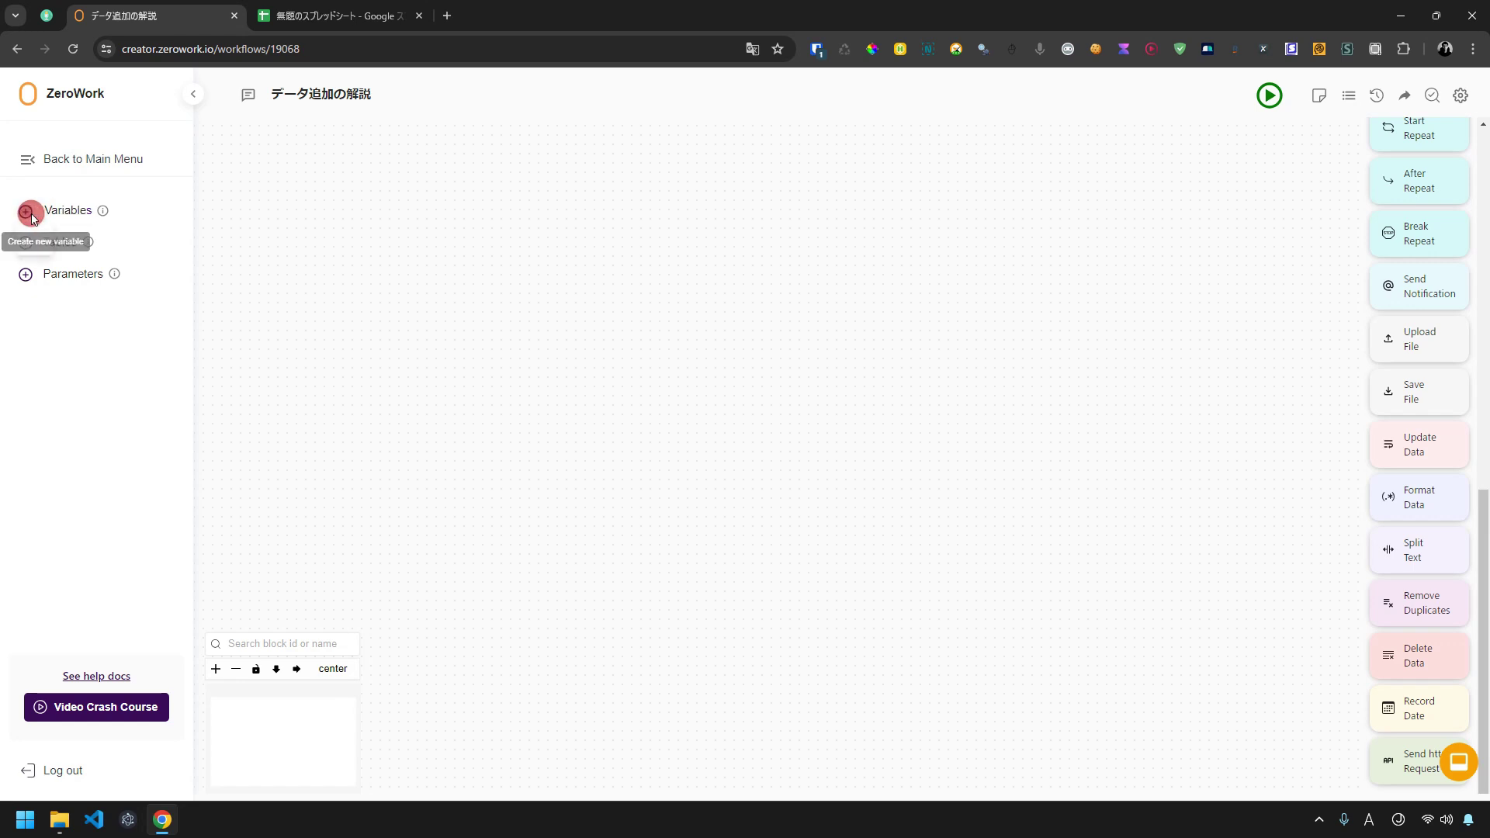
left_click(129, 294)
left_click(123, 253)
left_click(137, 289)
left_click(136, 255)
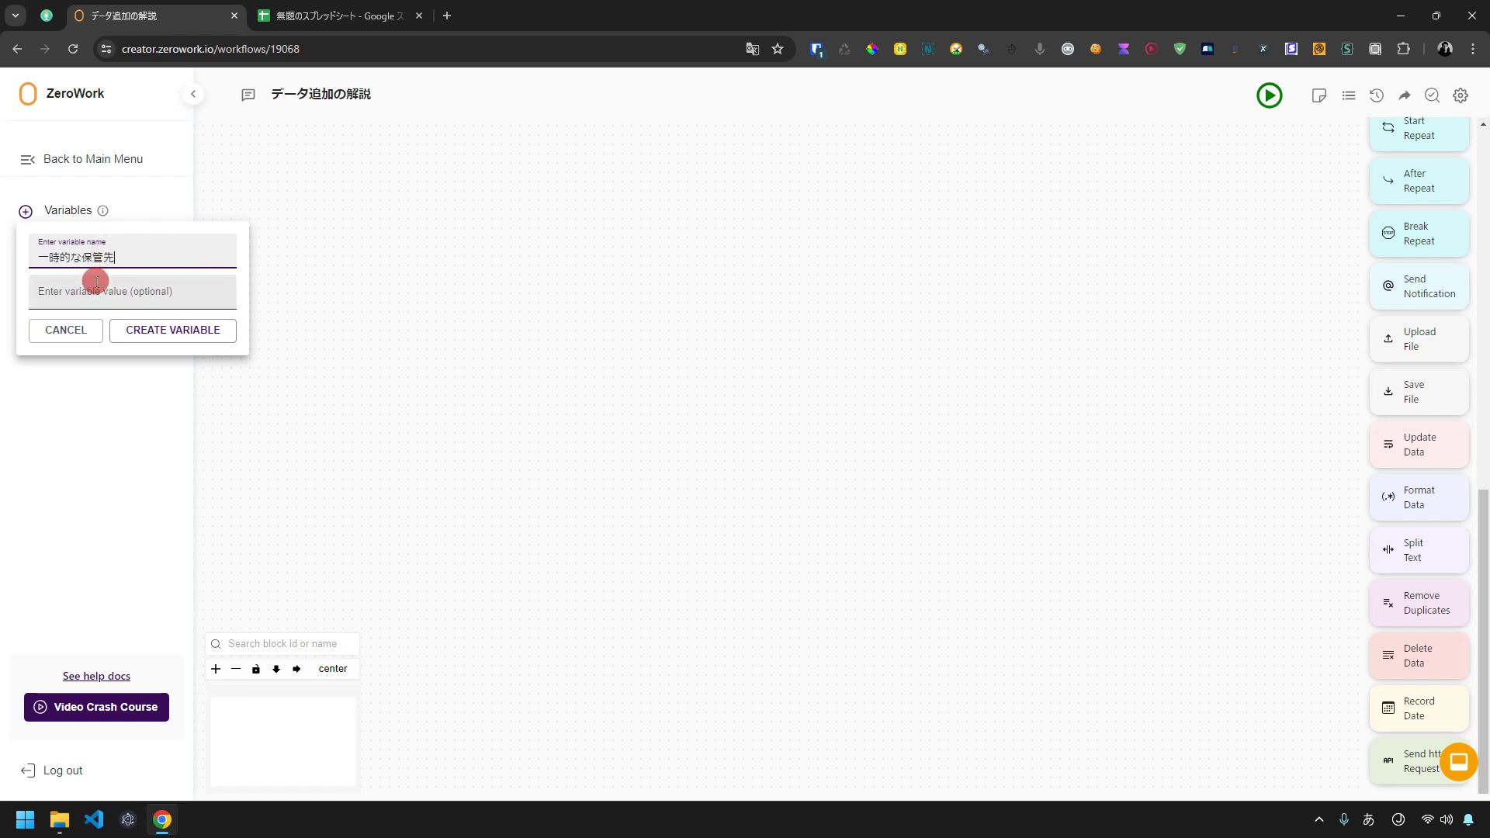
left_click(144, 334)
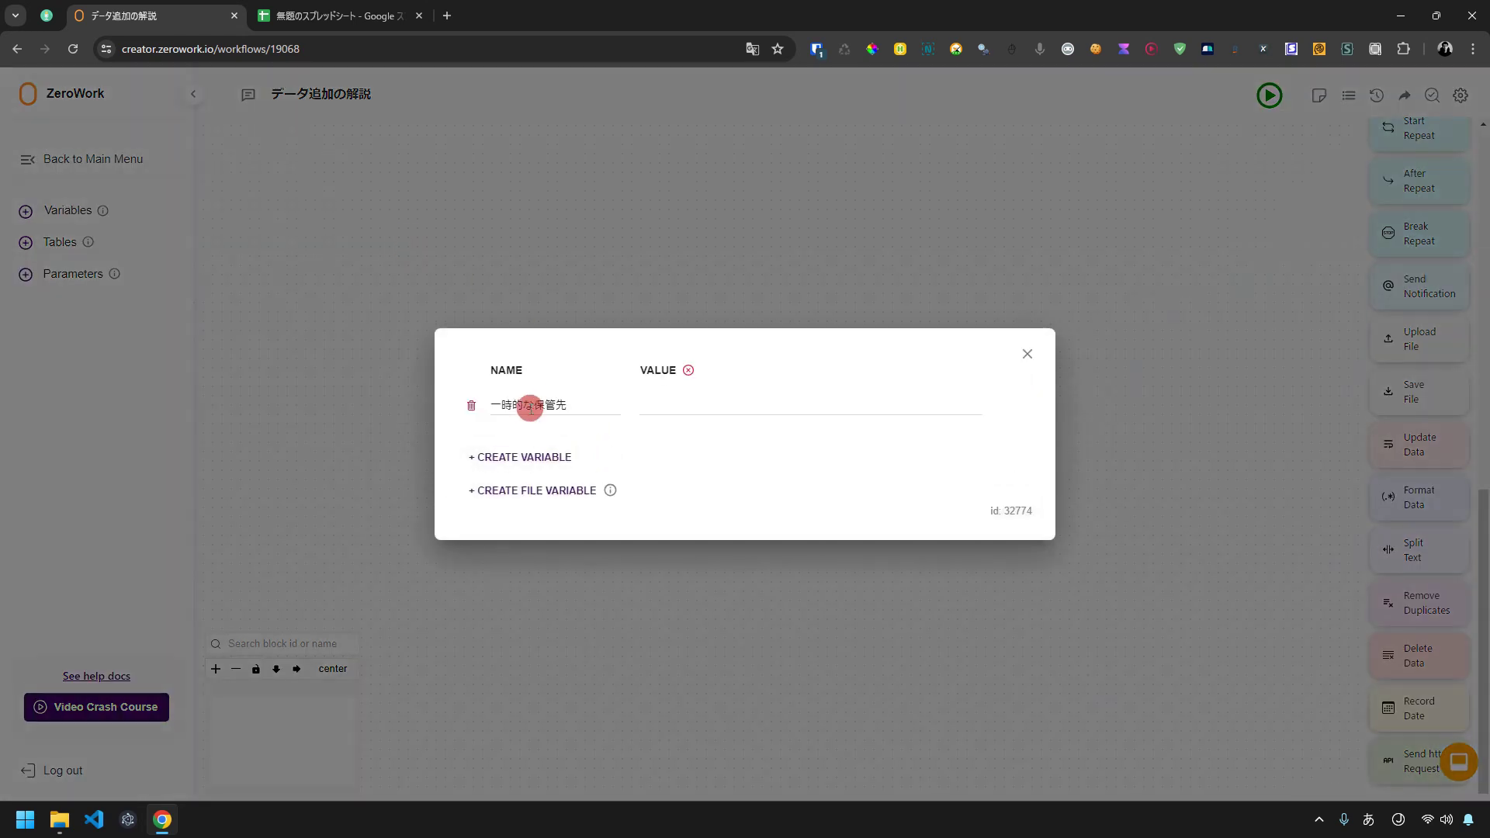
Add a second variable named 一時的な保管先2 with an empty value and close the variables list.
left_click(522, 459)
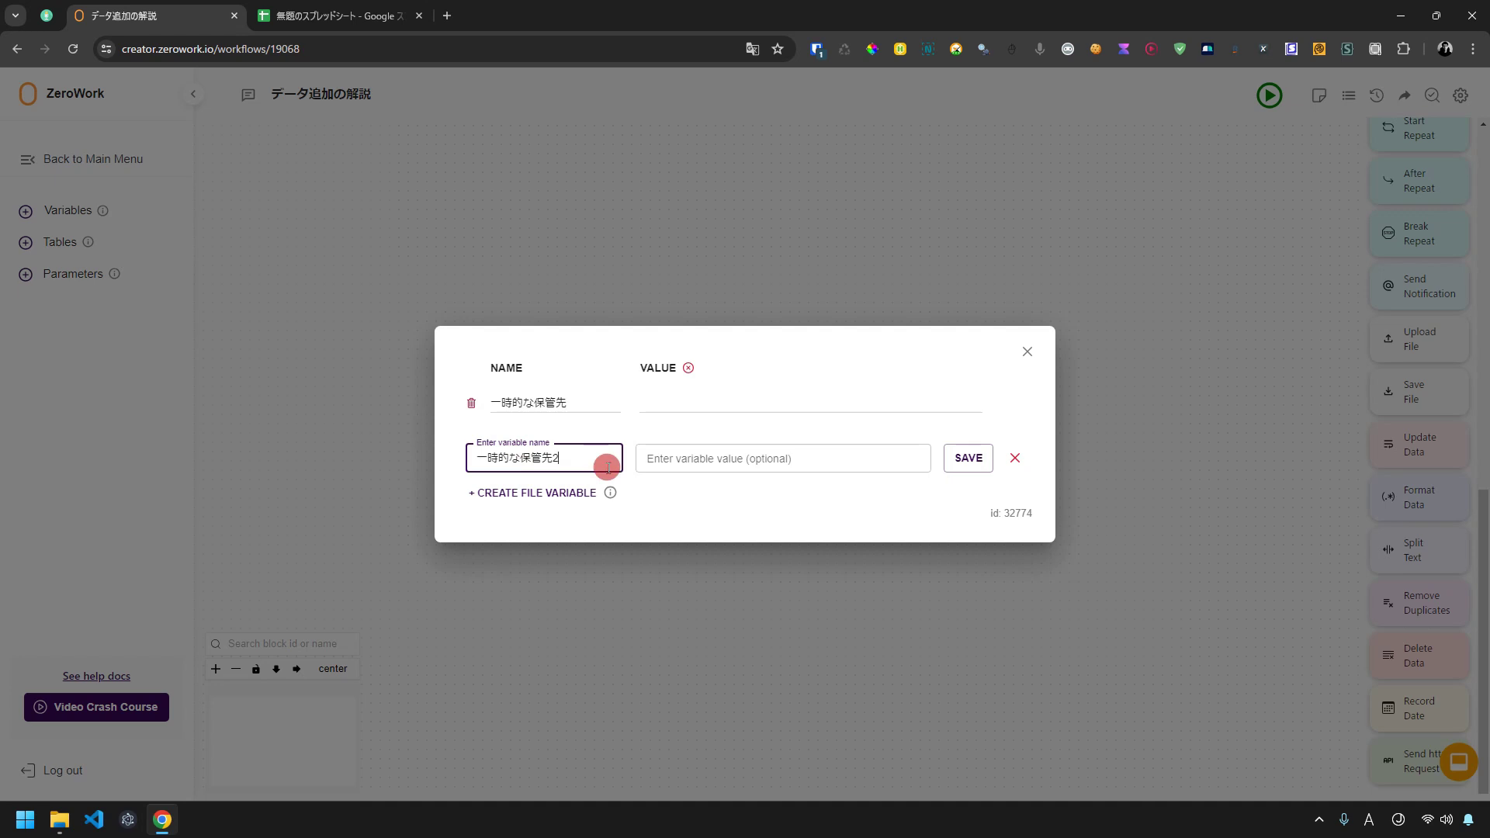
left_click(966, 458)
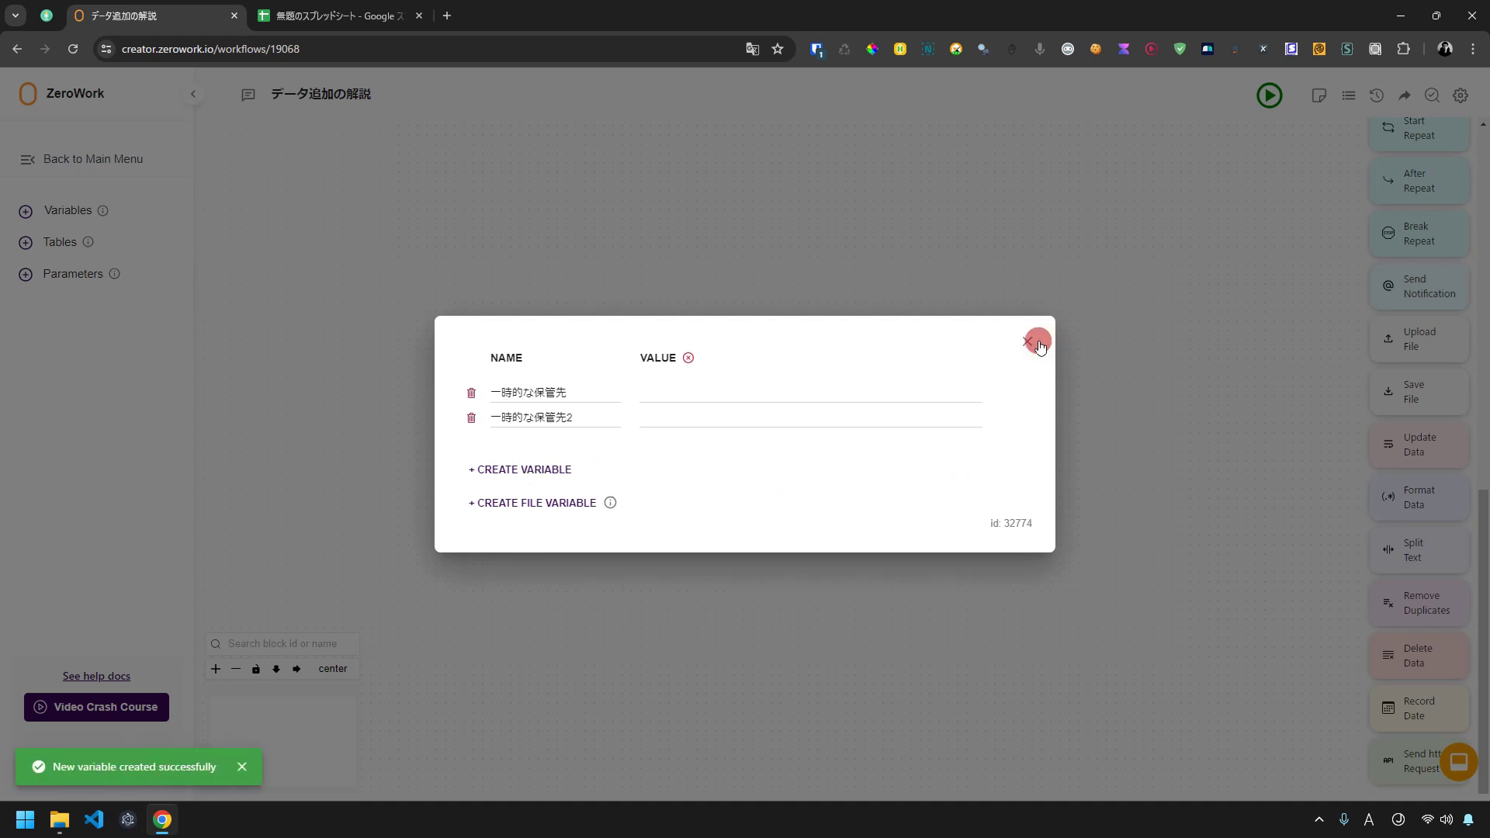
left_click(1032, 341)
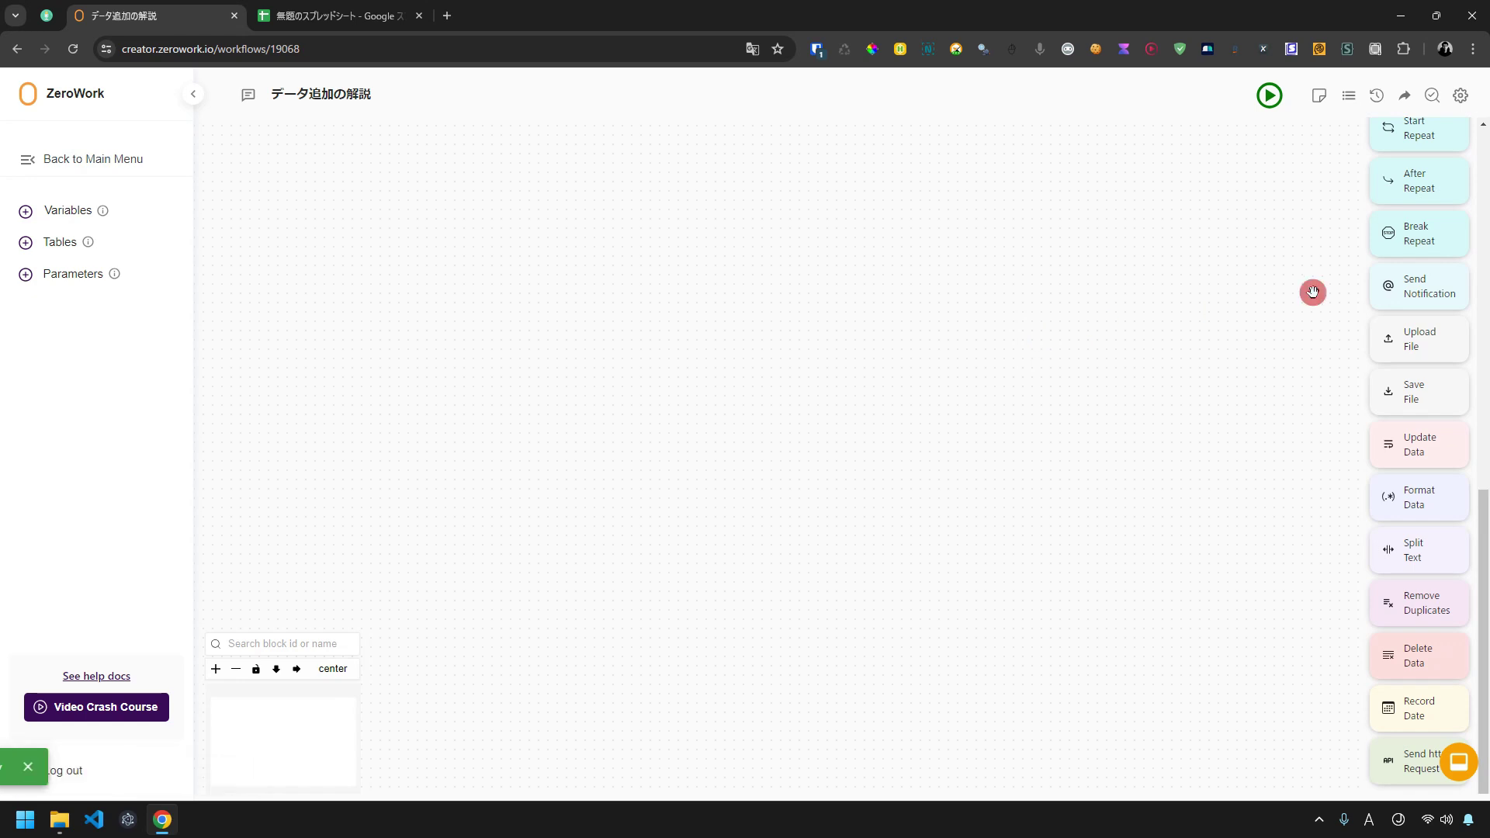
Add an Open Link block to the canvas, enter the blog listing page's URL as its link, and save it.
scroll(1390, 294, "up", 8)
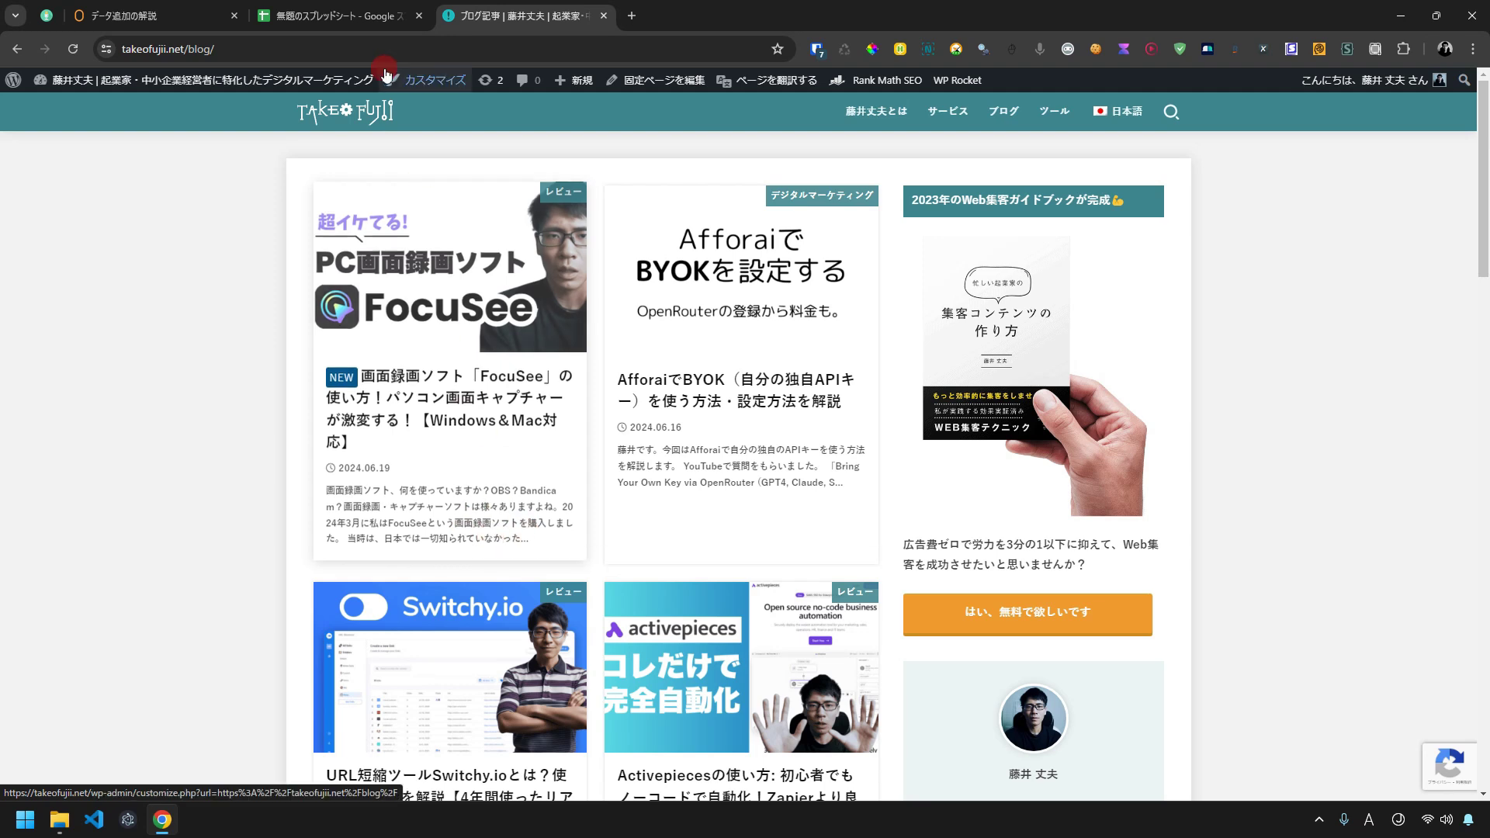
left_click(189, 11)
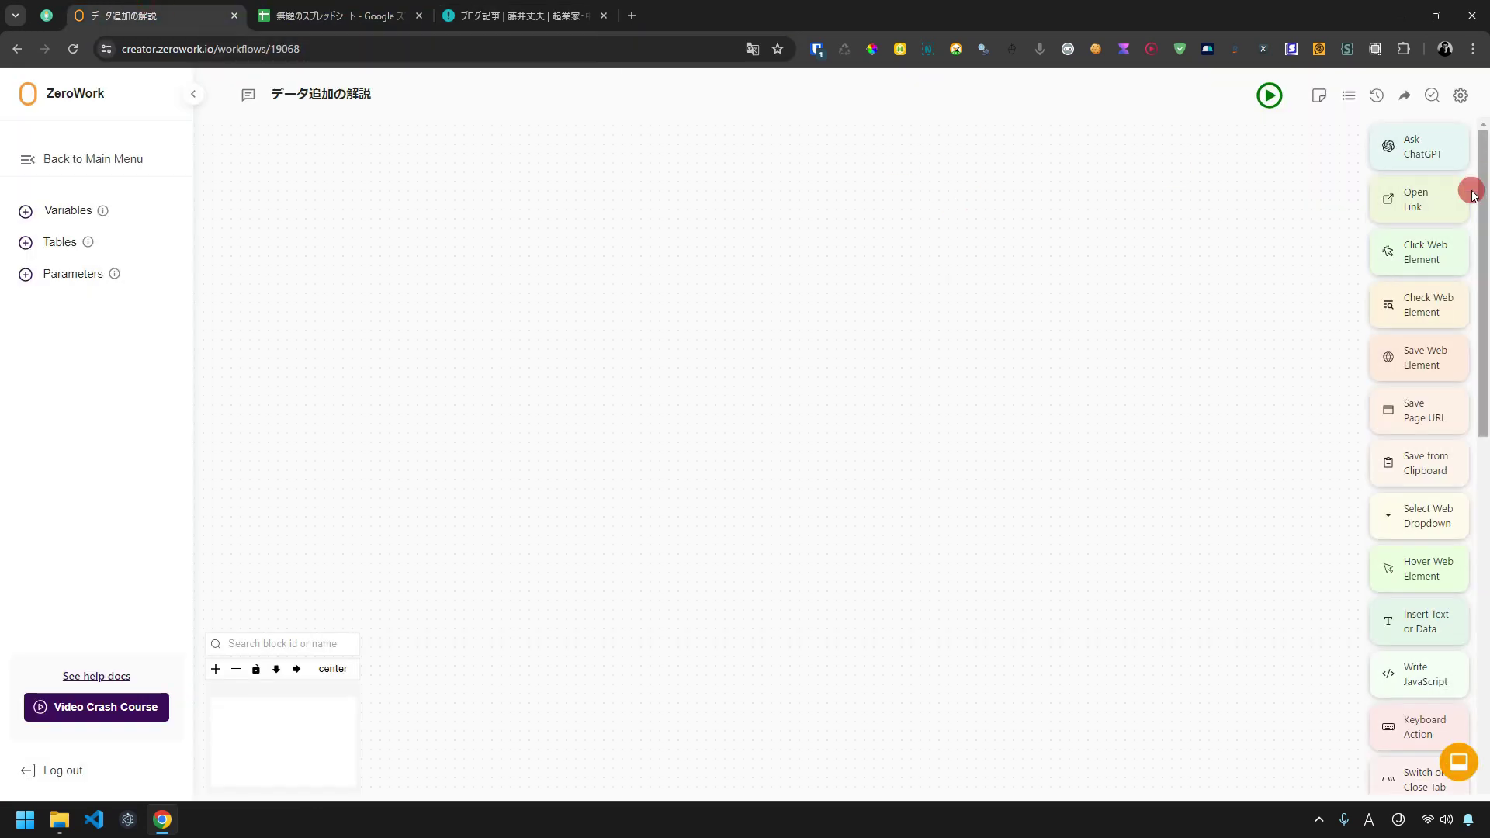
left_click_drag(1437, 211, 849, 278)
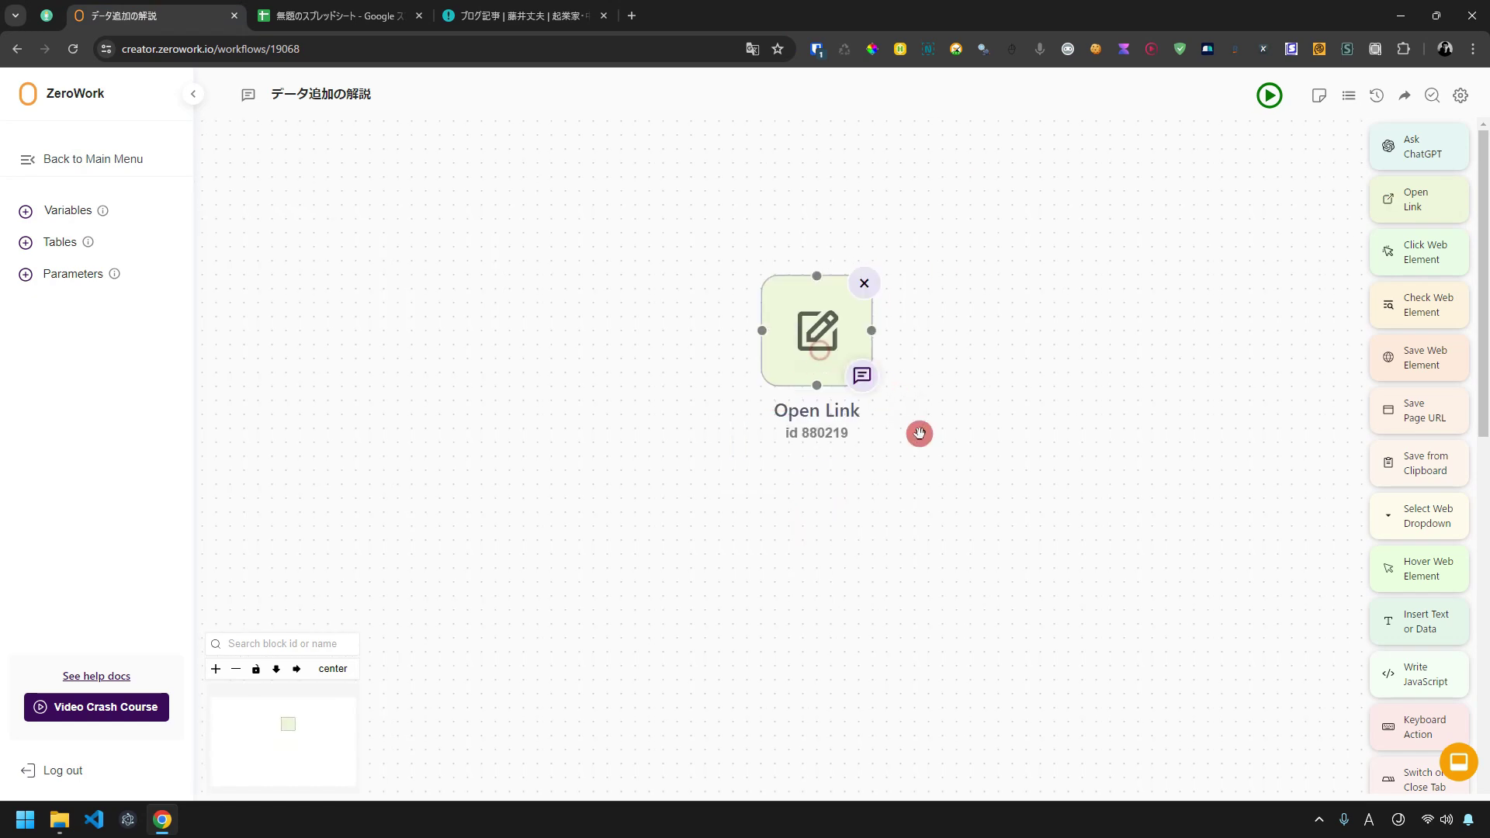
left_click(841, 346)
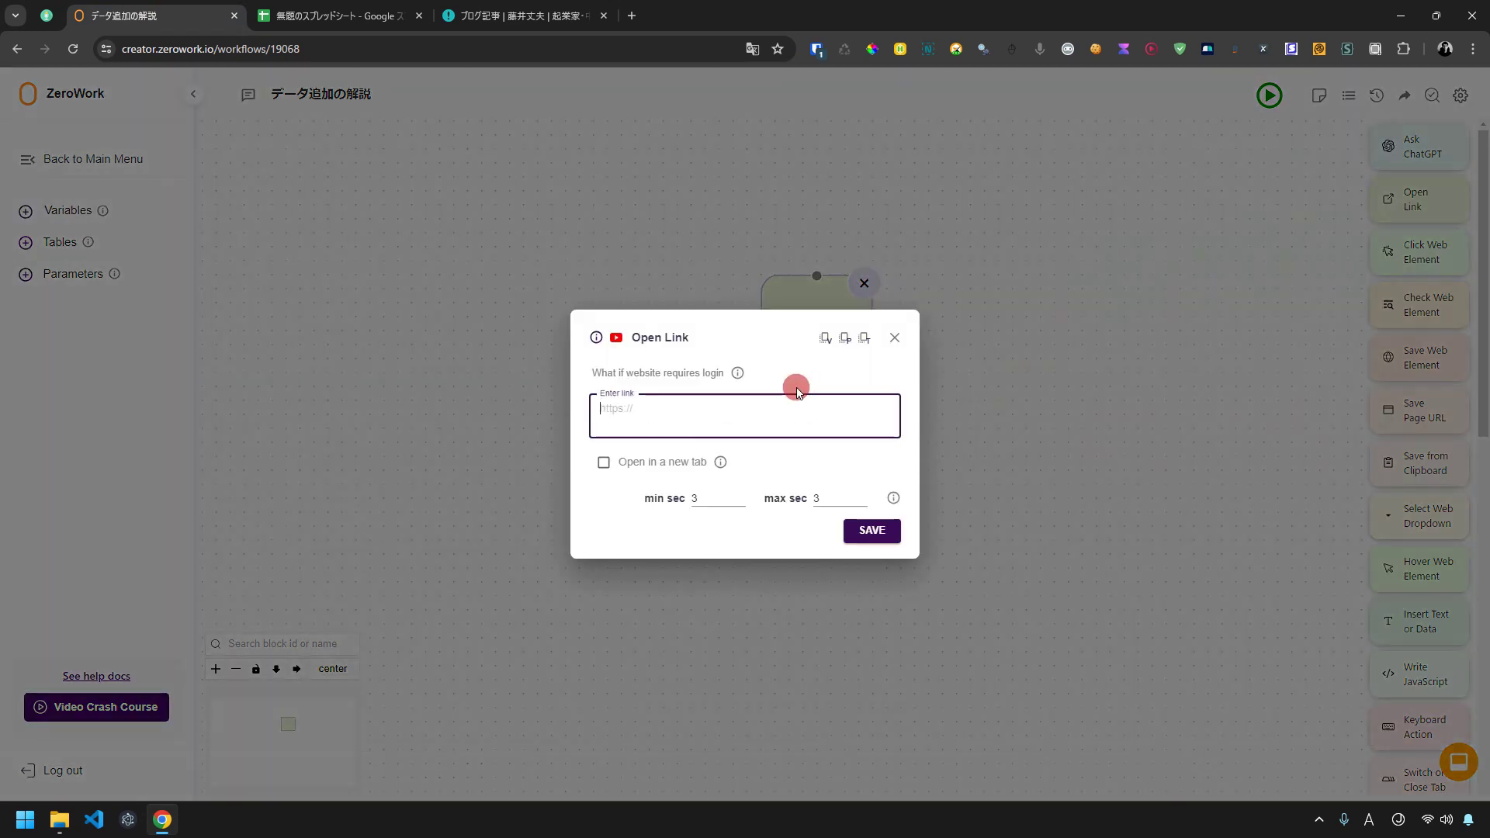
type("https://www.google.com/")
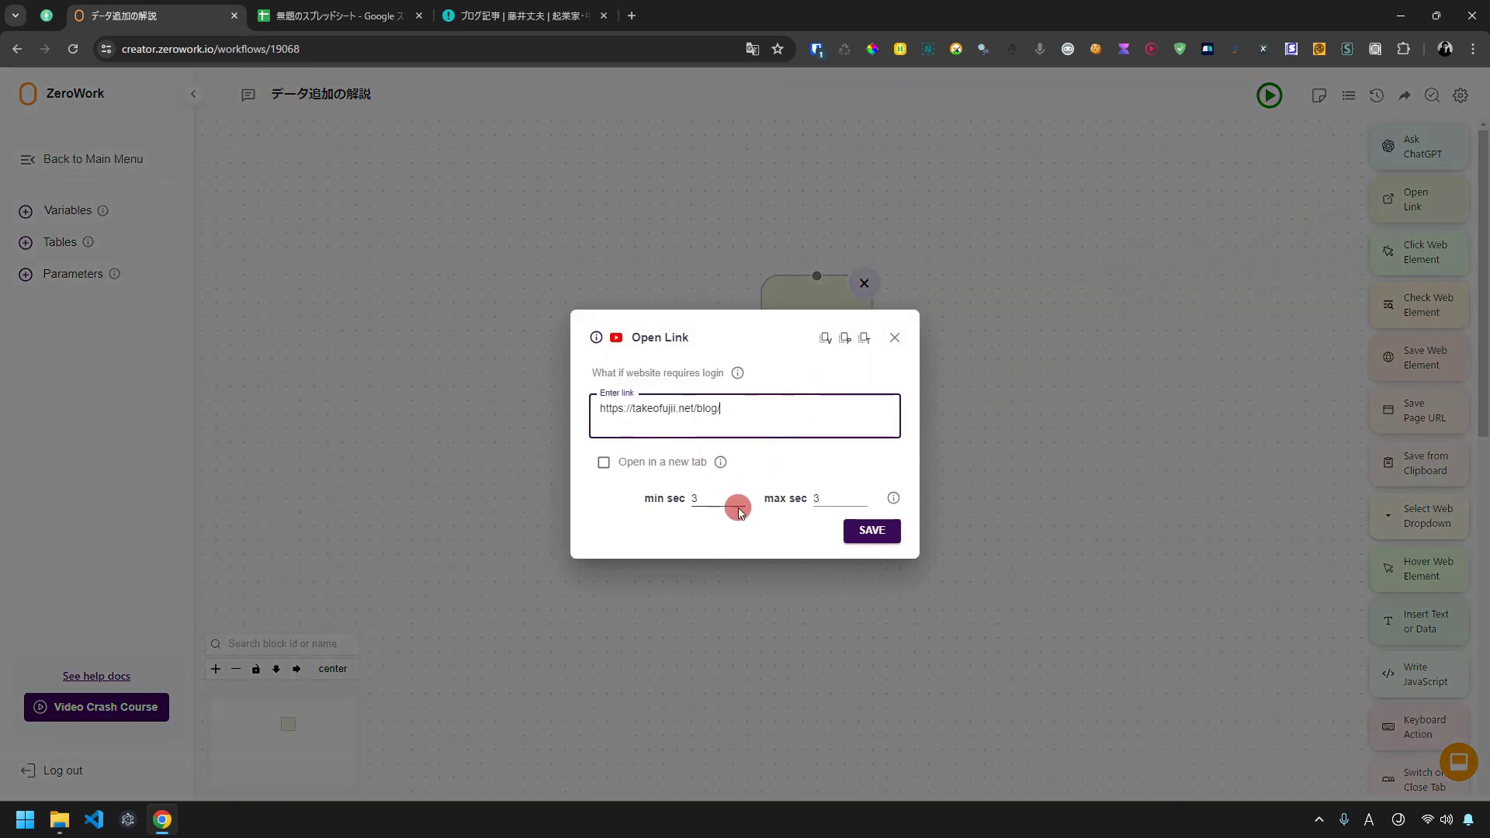
left_click(1120, 545)
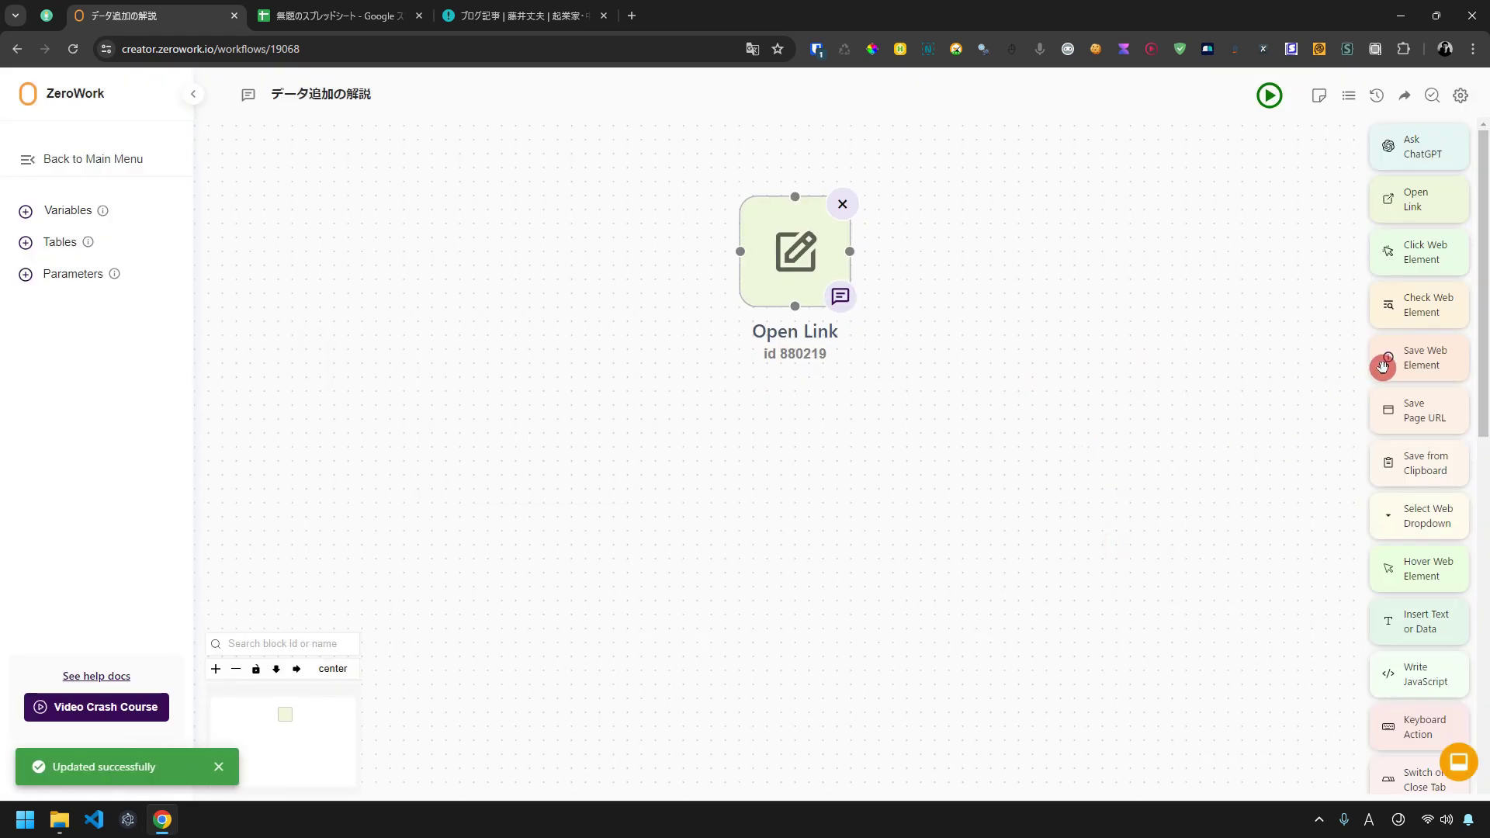
Place two Save Web Element blocks below the Open Link block and connect all three in sequence.
left_click_drag(1424, 362, 750, 405)
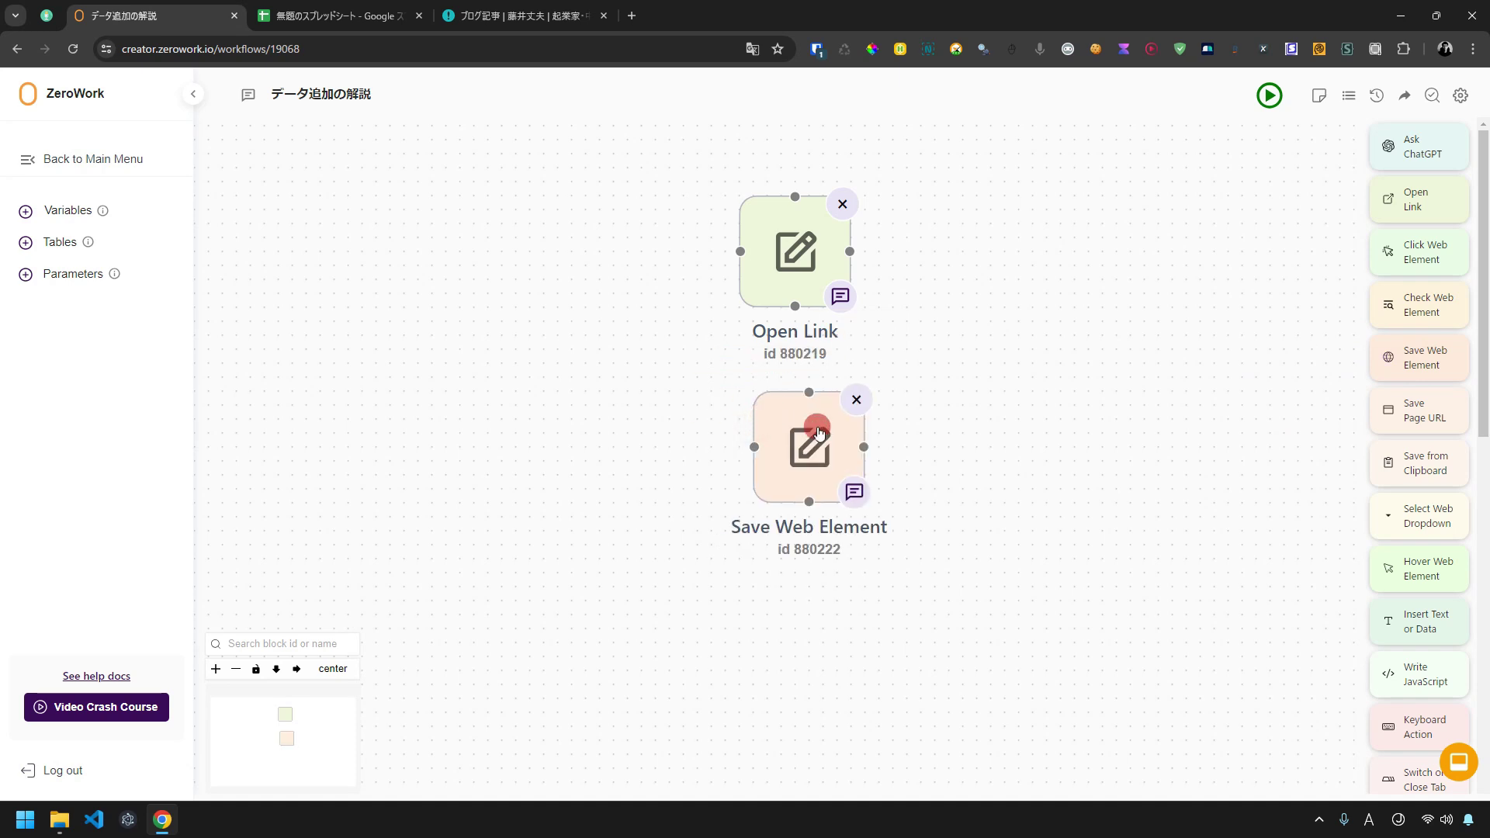
left_click_drag(1439, 365, 1031, 556)
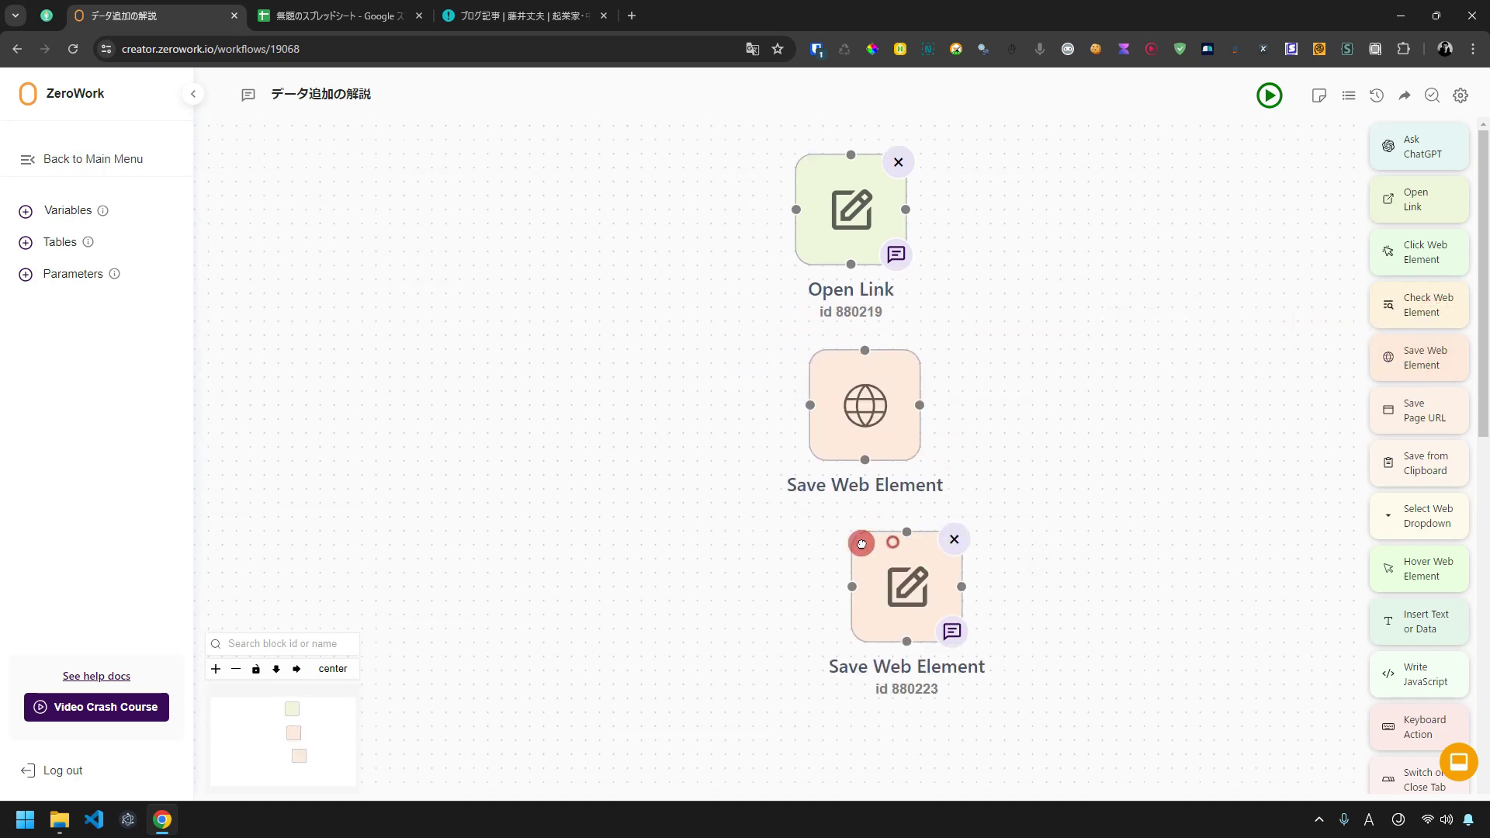
left_click_drag(851, 262, 864, 350)
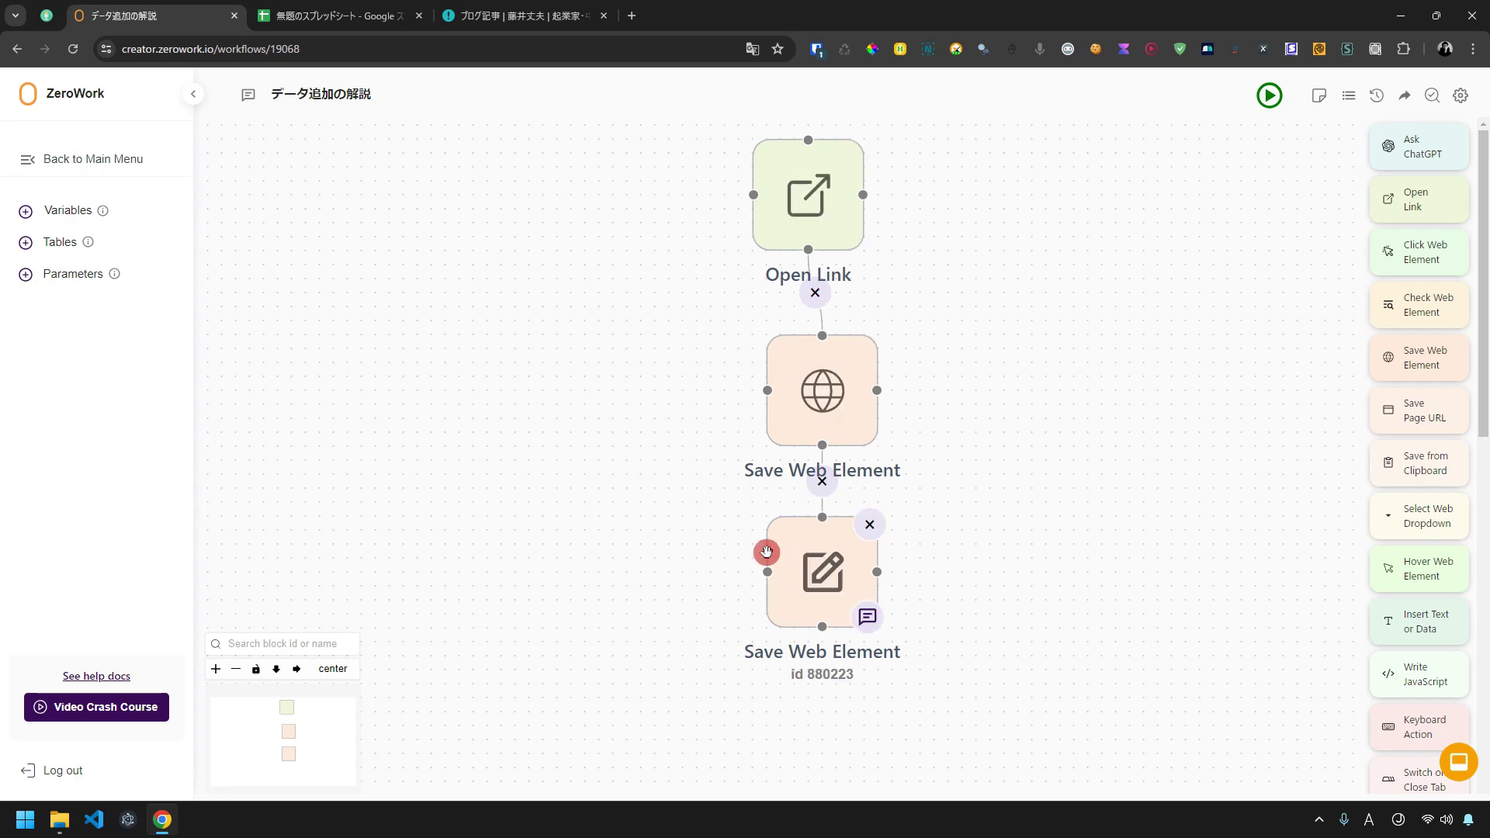
Set the first Save Web Element block's selector to "main#main article:nth-child(1) > a > section > h1", saved as Text.
key("ctrl+Tab")
key("Tab")
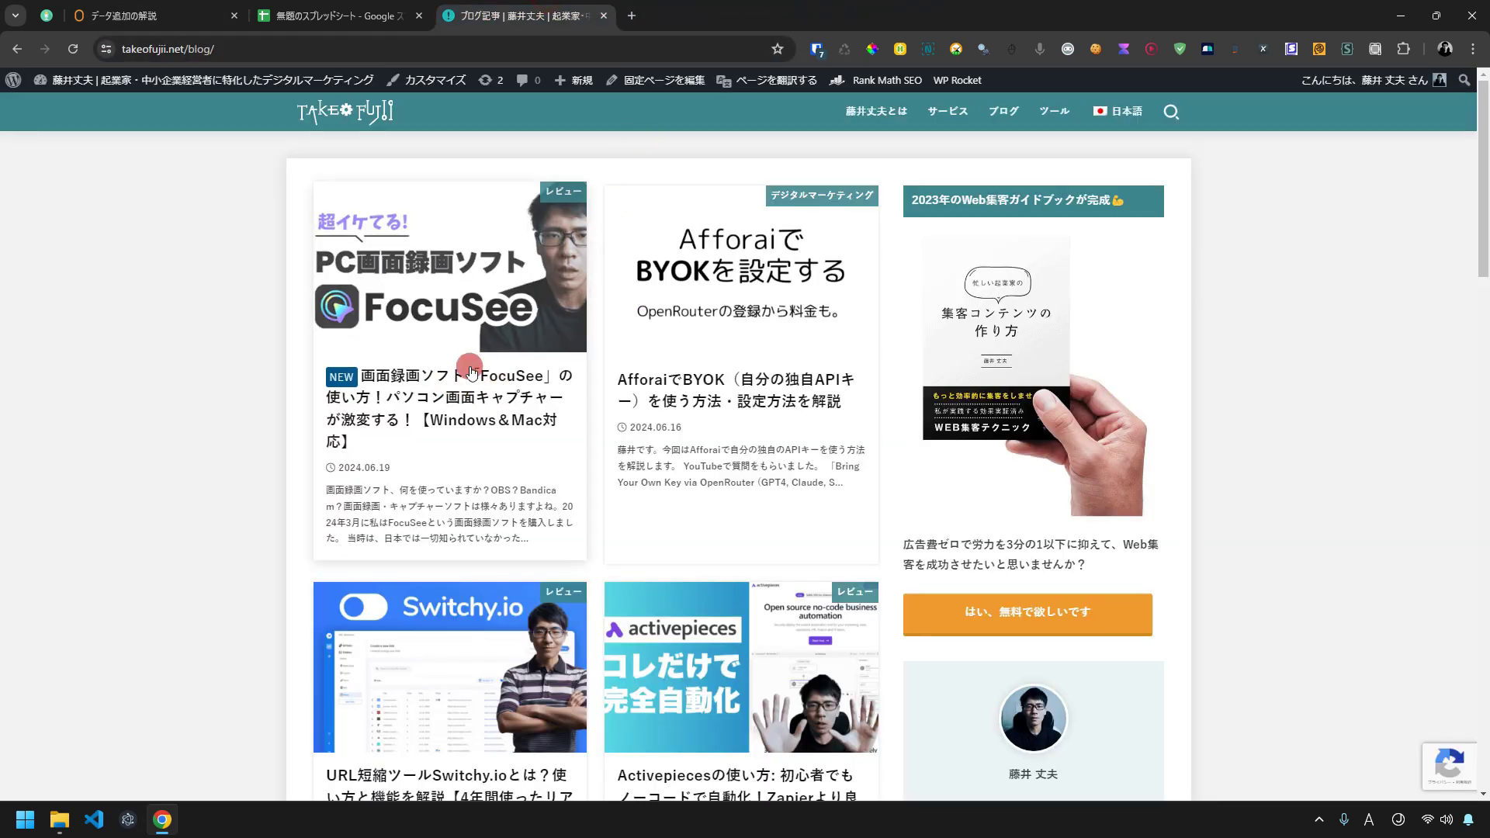
key("ctrl+Tab")
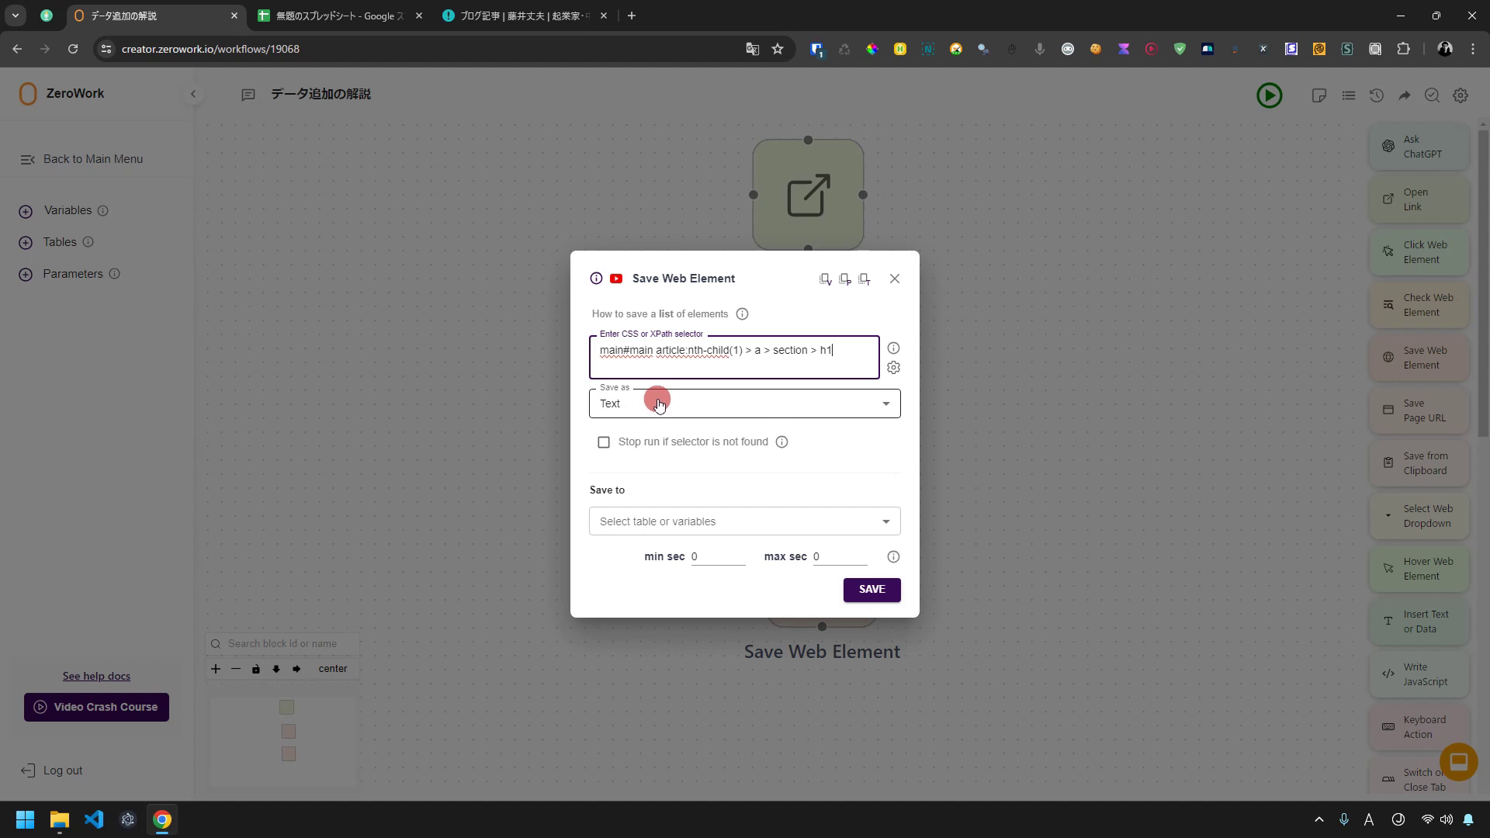
left_click(635, 404)
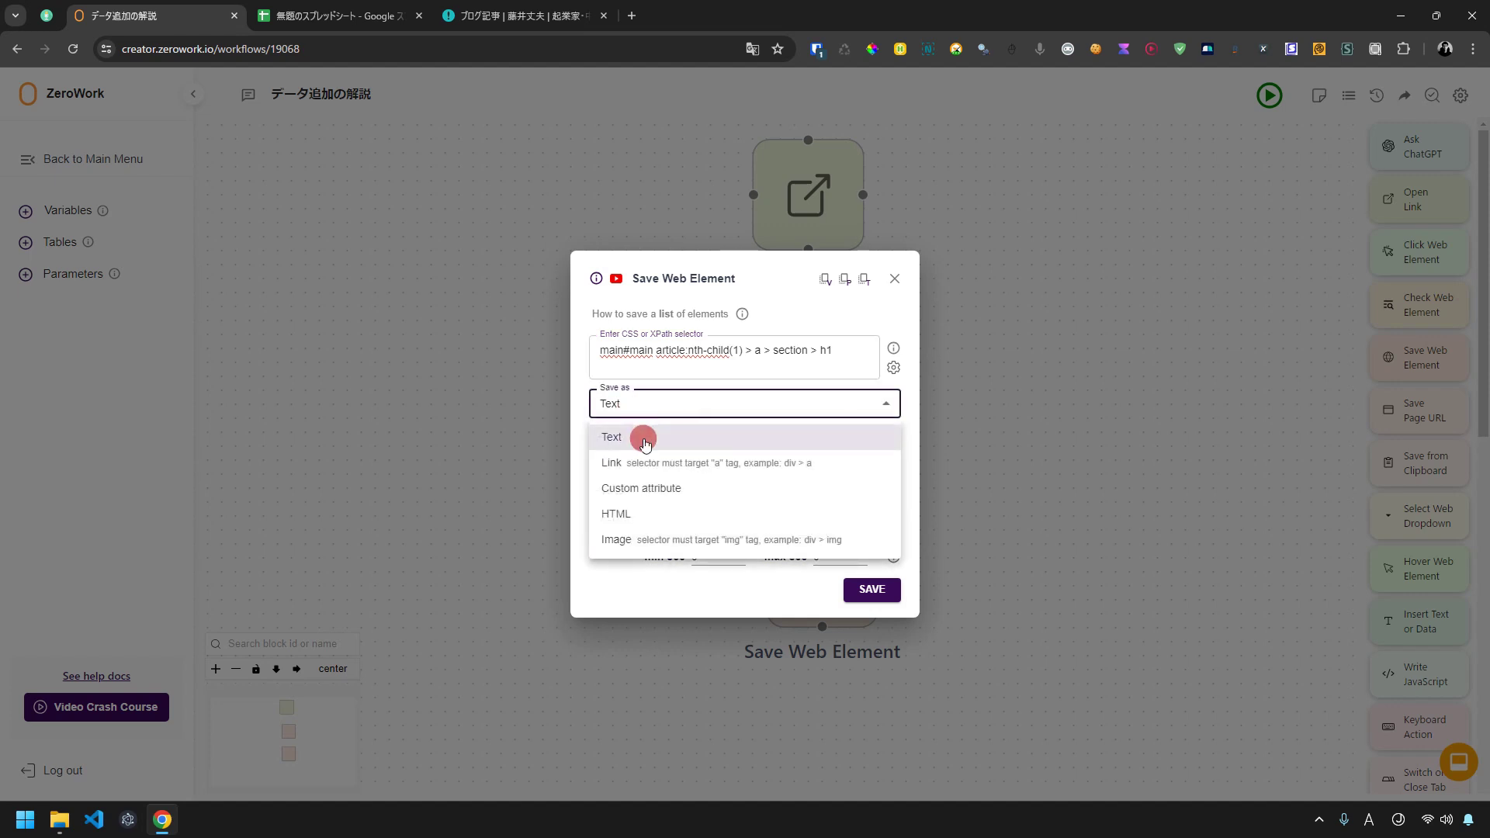
left_click(641, 412)
left_click(645, 403)
left_click(652, 435)
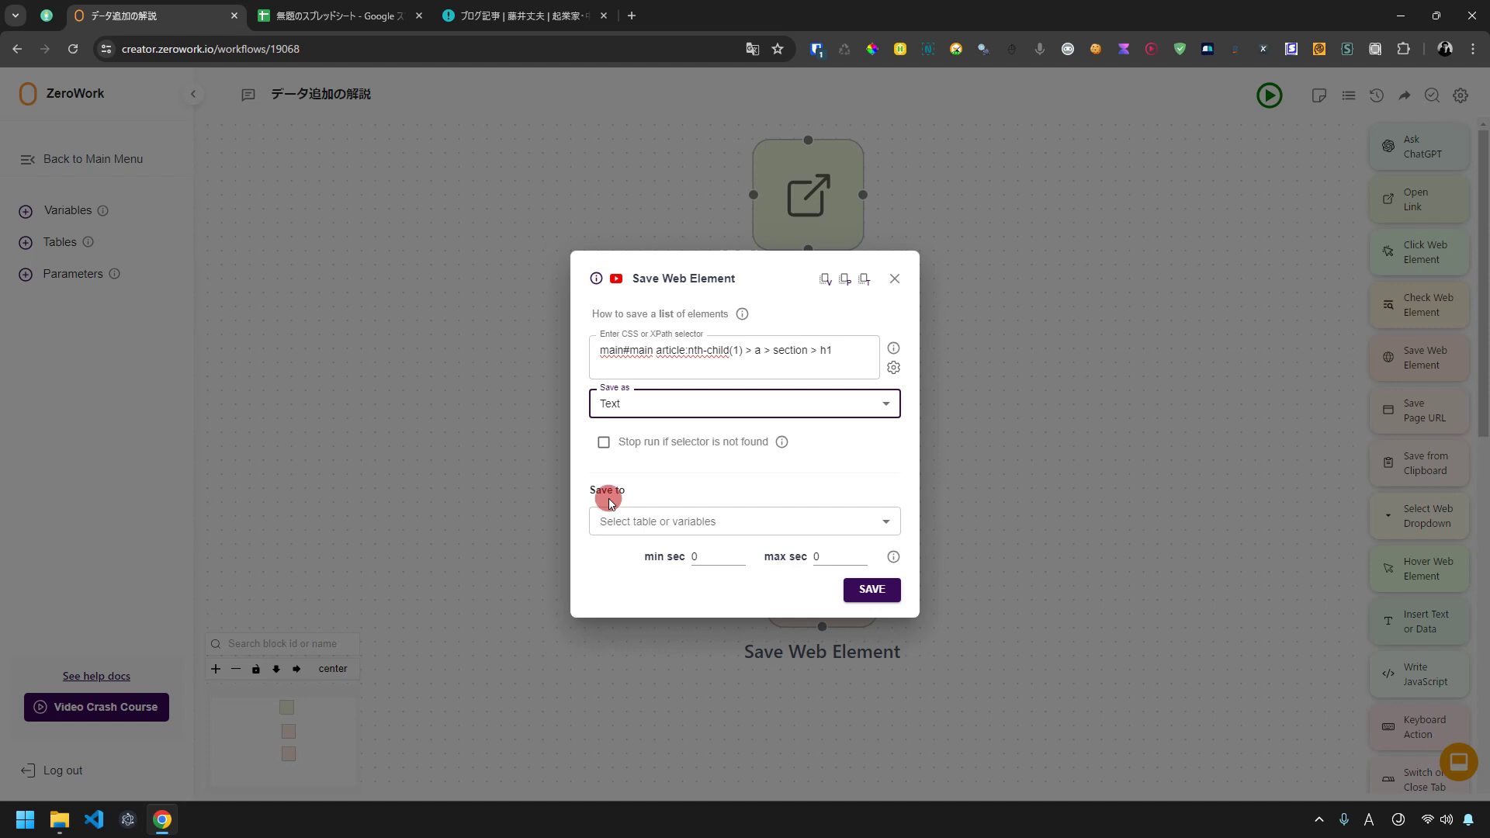
Store the first Save Web Element block's result in the variable 一時的な保管先 and save the block.
left_click(676, 530)
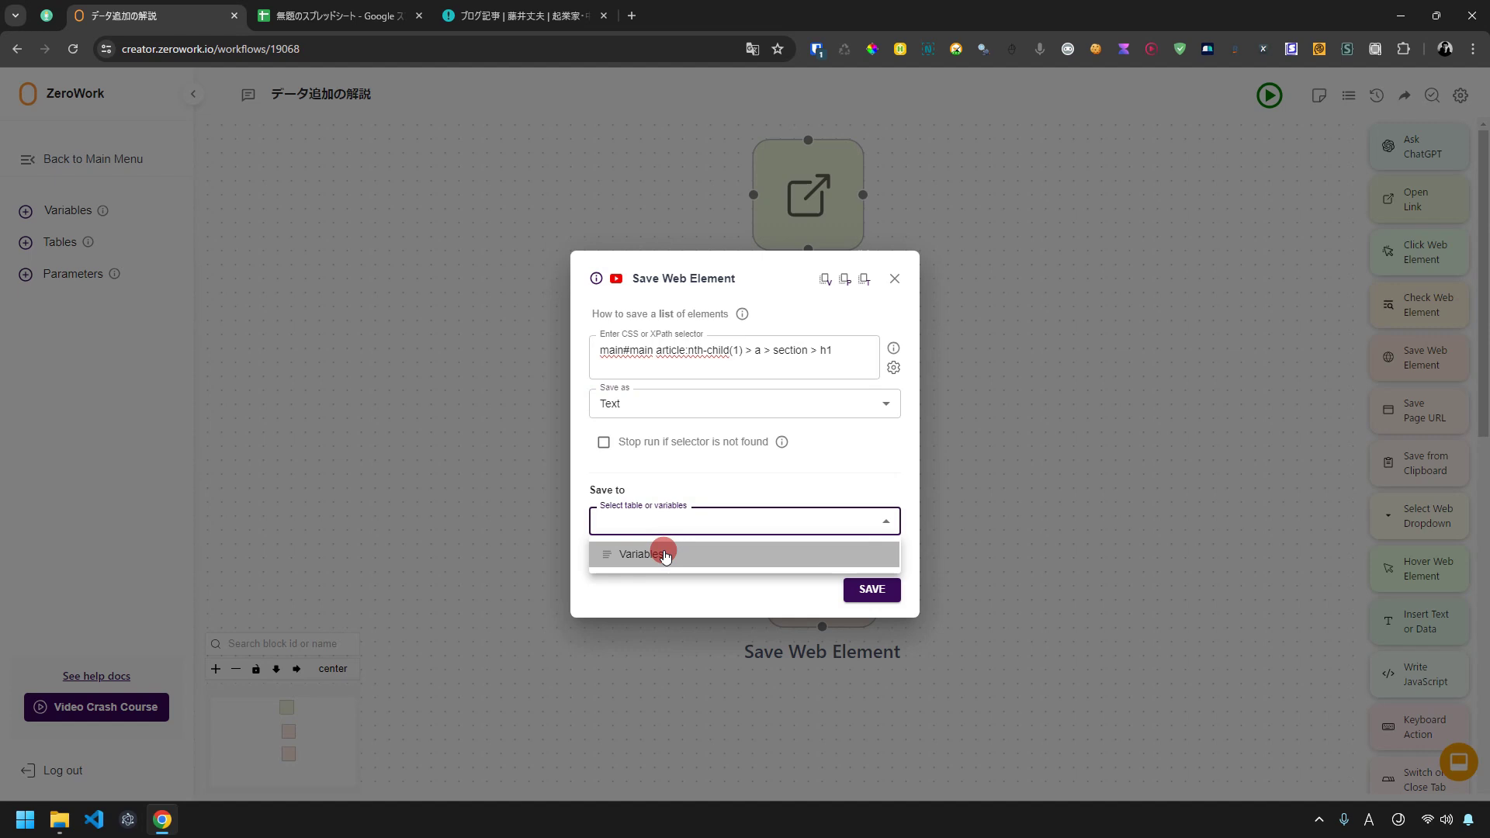
left_click(664, 554)
left_click(664, 549)
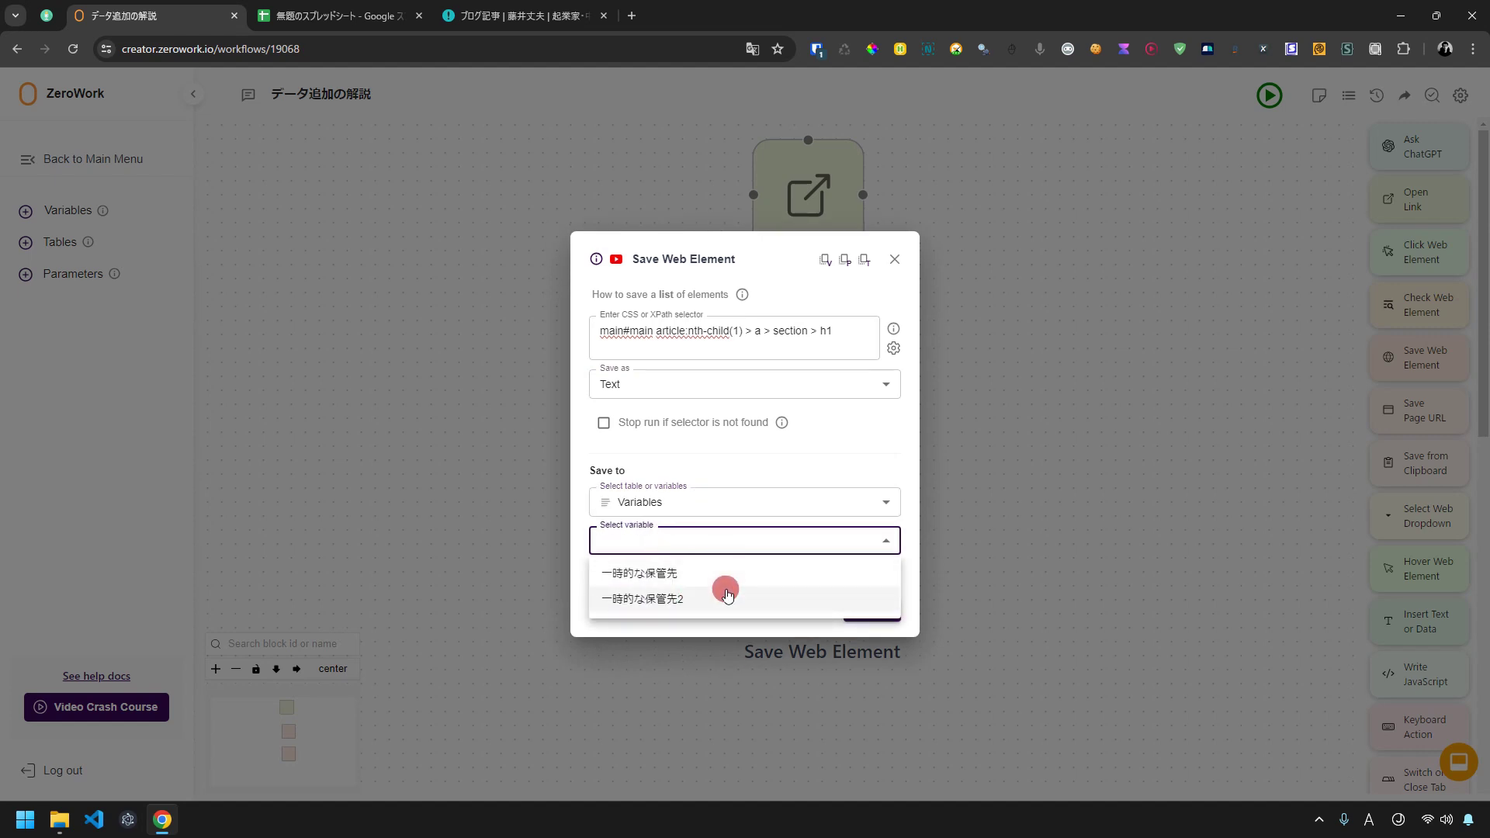
left_click(711, 573)
left_click(870, 607)
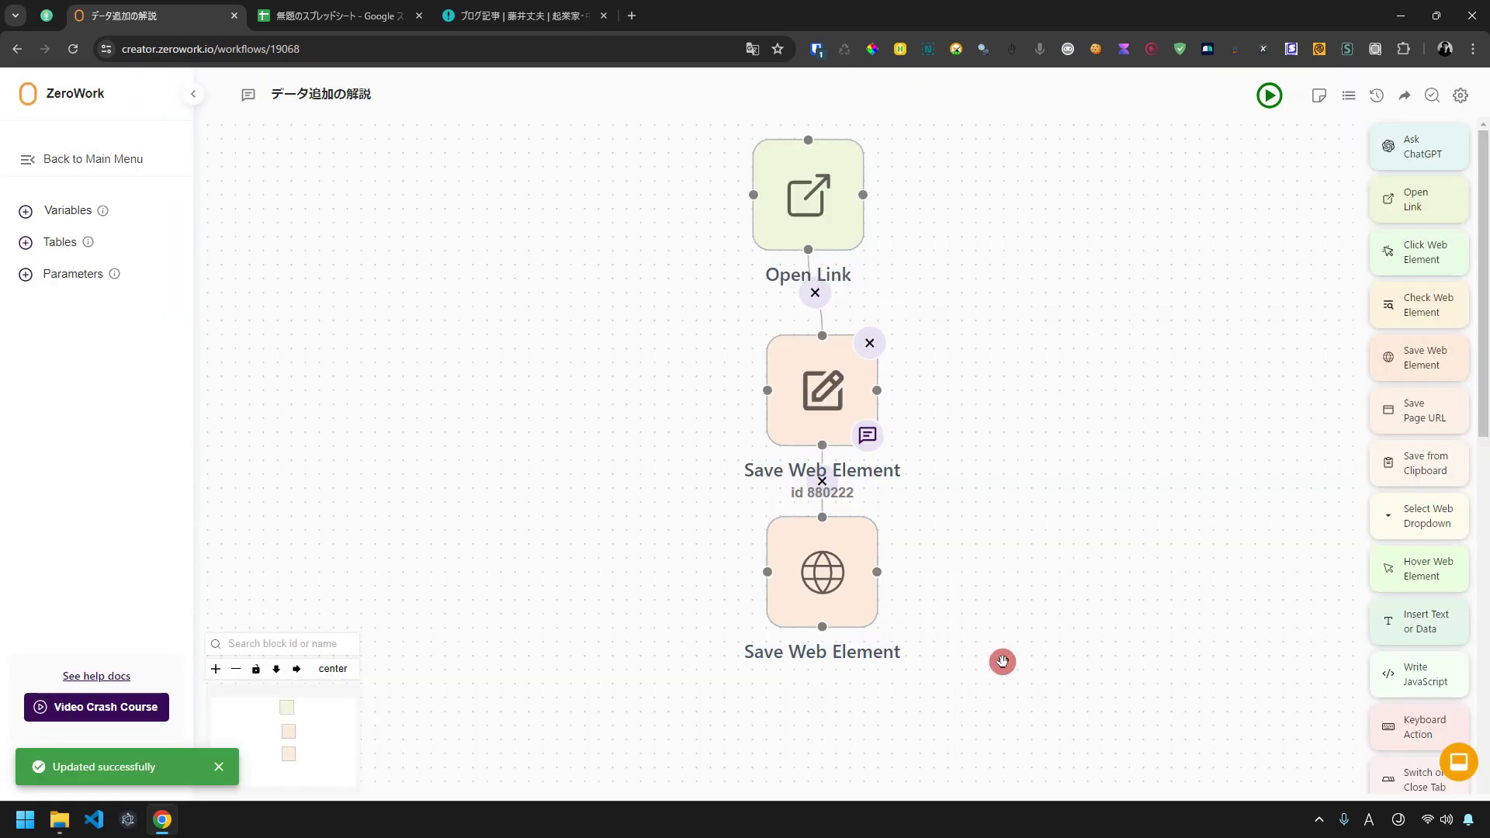
Set the second Save Web Element block's selector to "main#main article:nth-child(1) > a > section > div.description > p" for the article's excerpt.
left_click_drag(1001, 659, 911, 603)
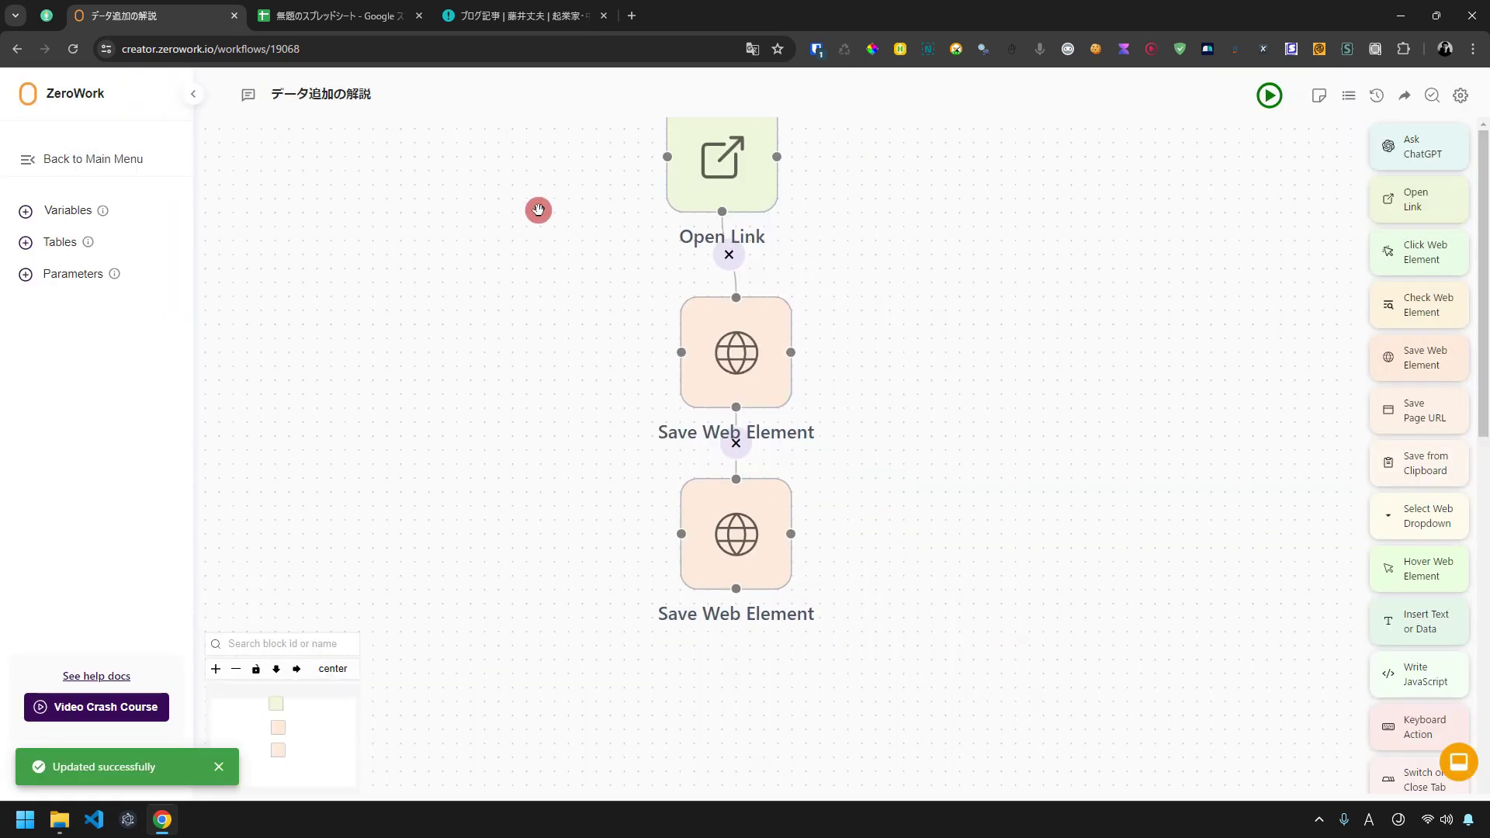
left_click(524, 16)
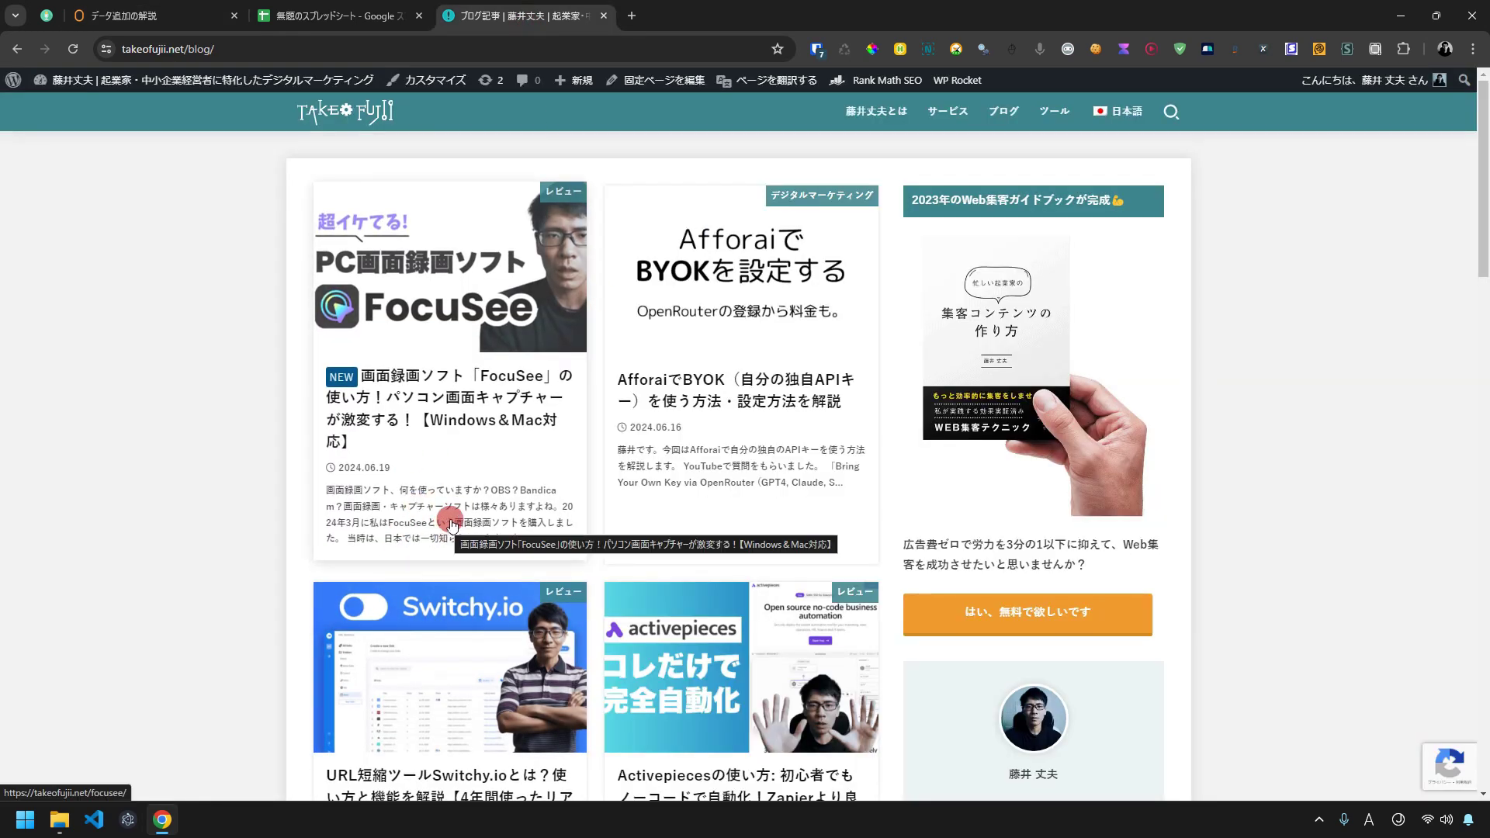
key("ctrl+shift+Tab")
key("ctrl+shift+Tab")
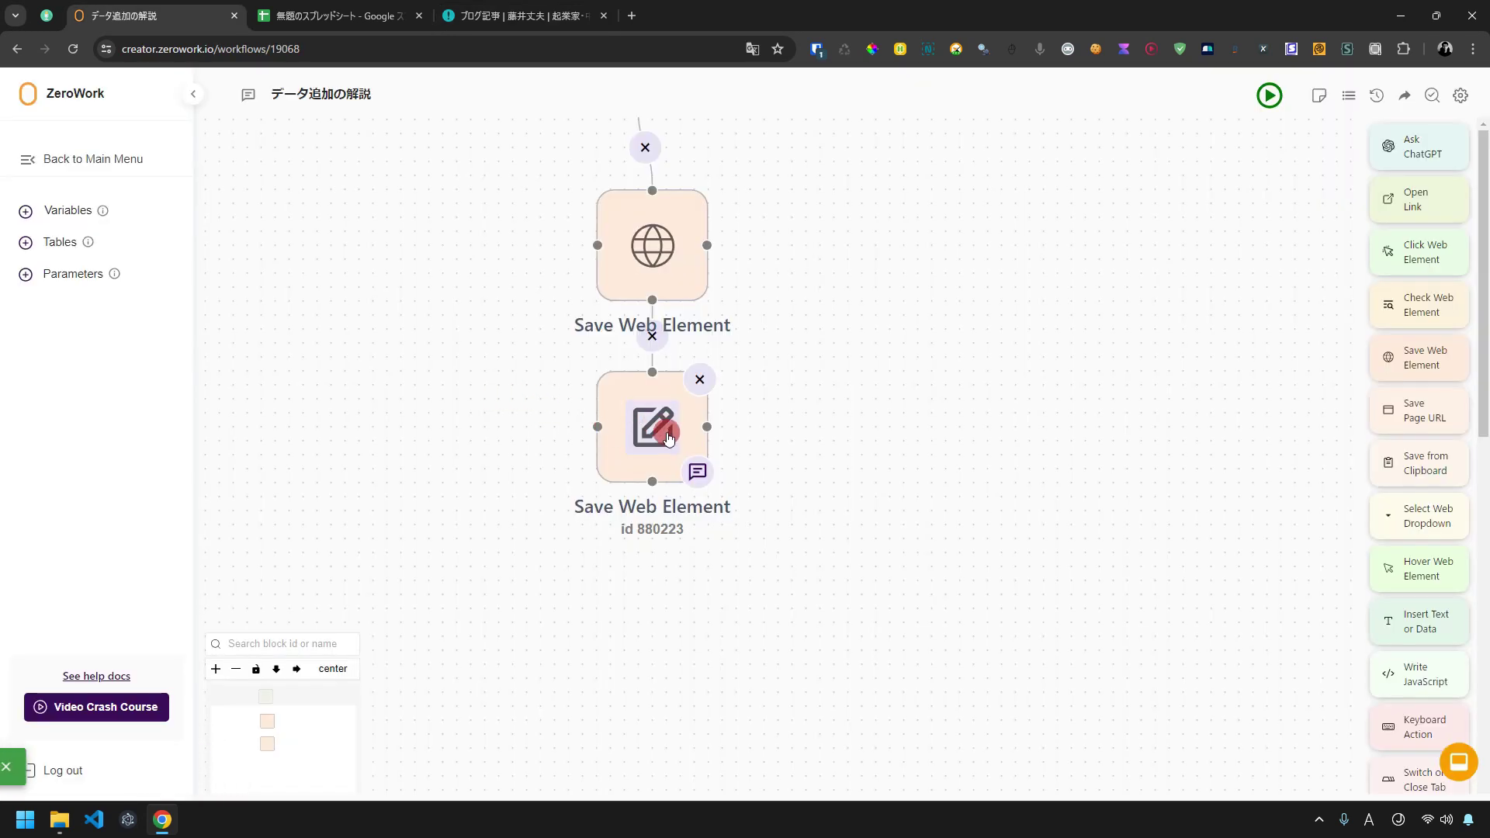
left_click(665, 423)
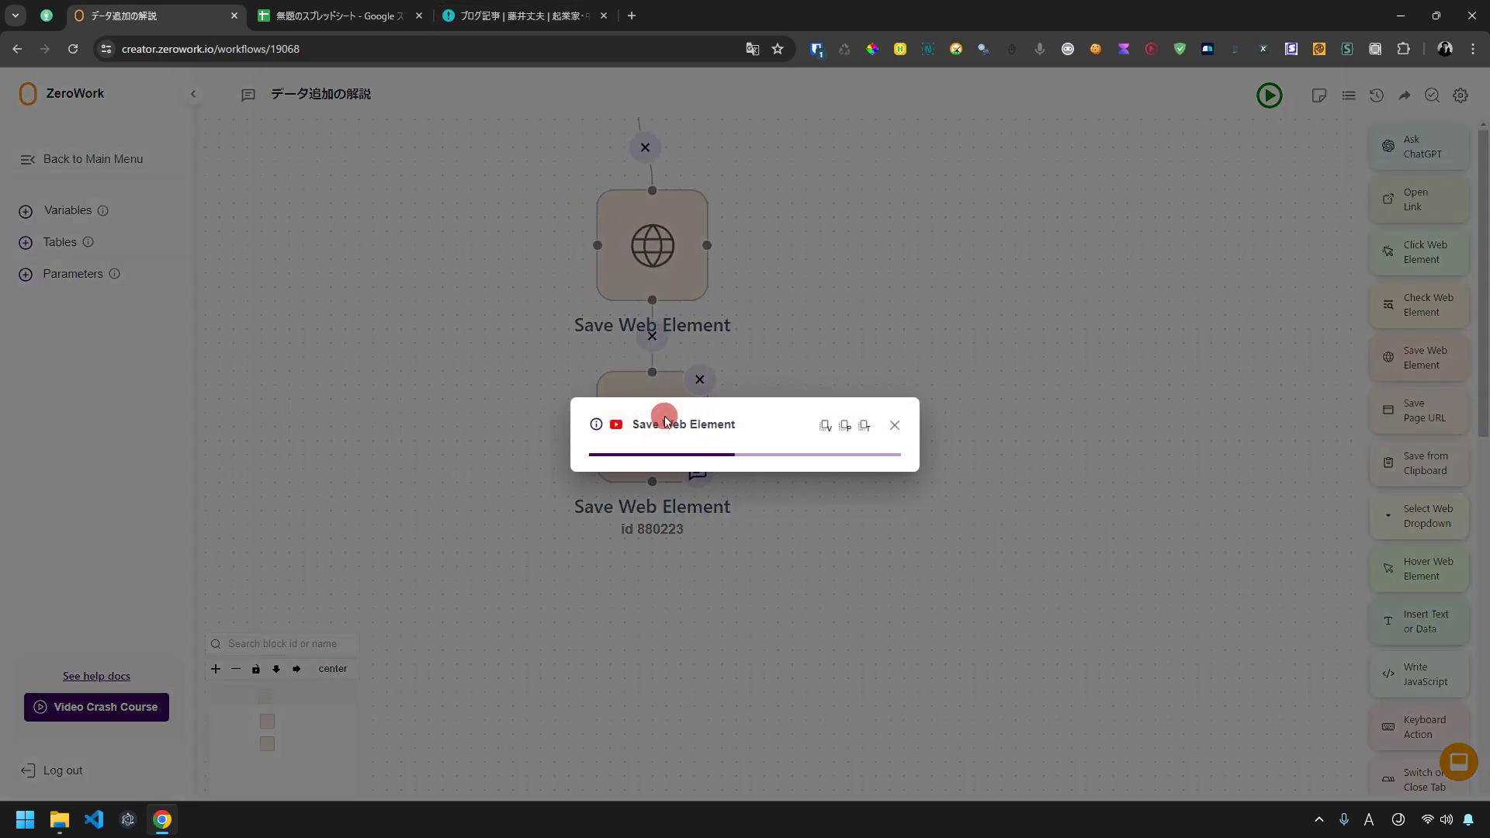
type("main#main article:nth-child(1) > a > section > div.description > p")
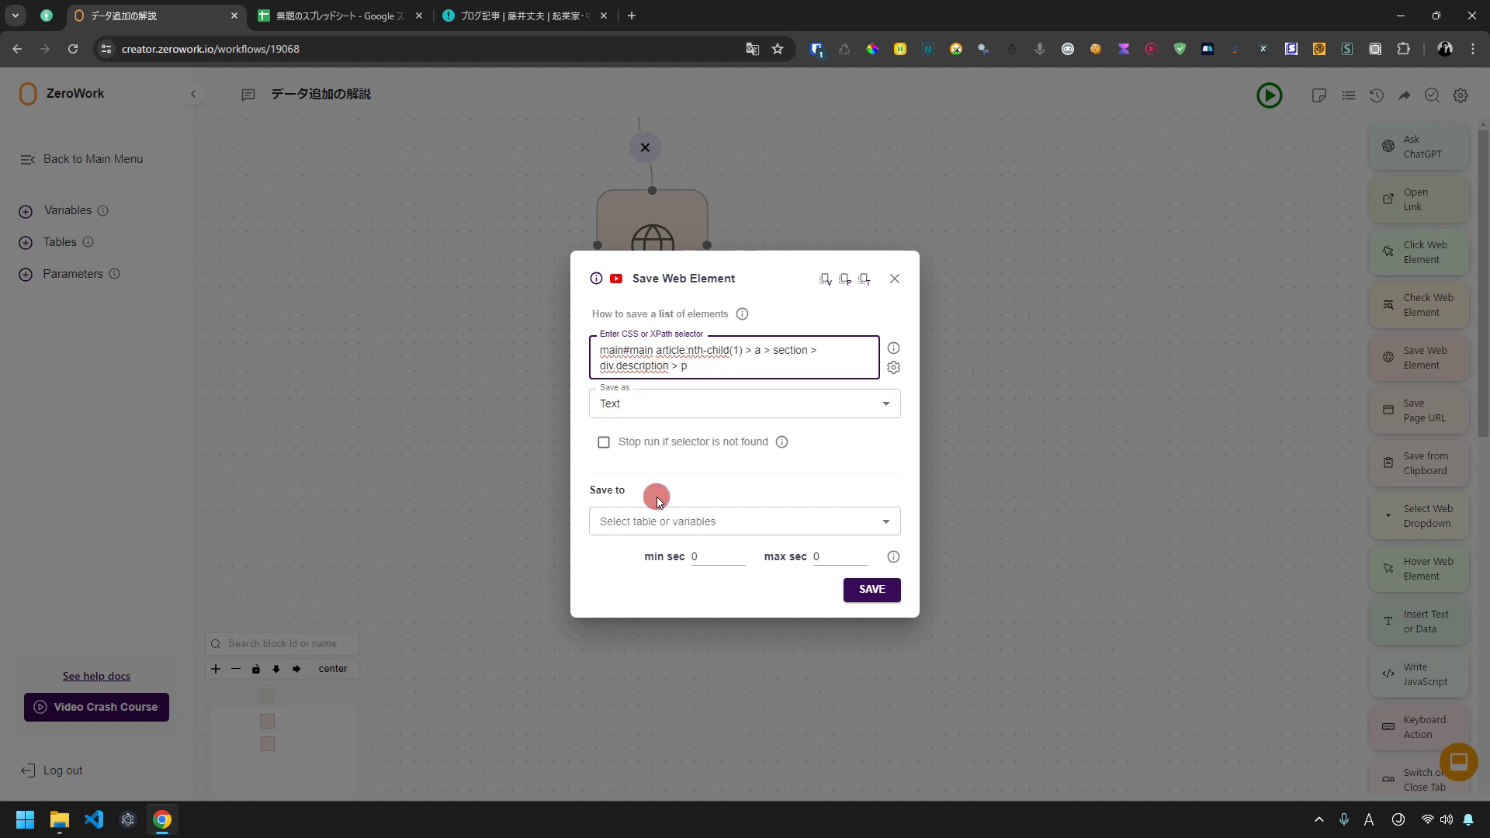
Store the second Save Web Element block's result in the variable 一時的な保管先2 and save the block.
left_click(648, 524)
left_click(643, 556)
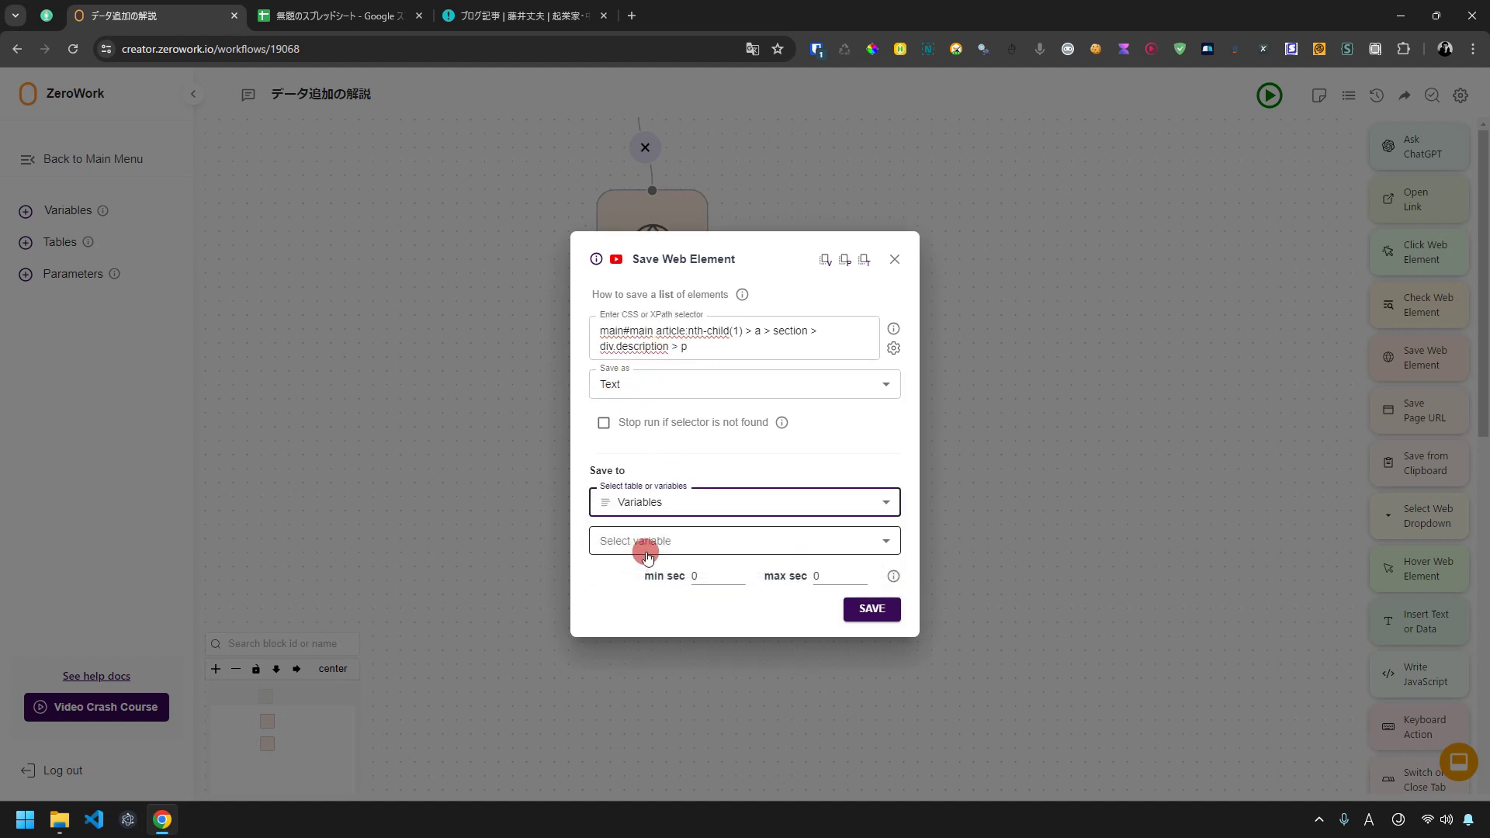
left_click(642, 542)
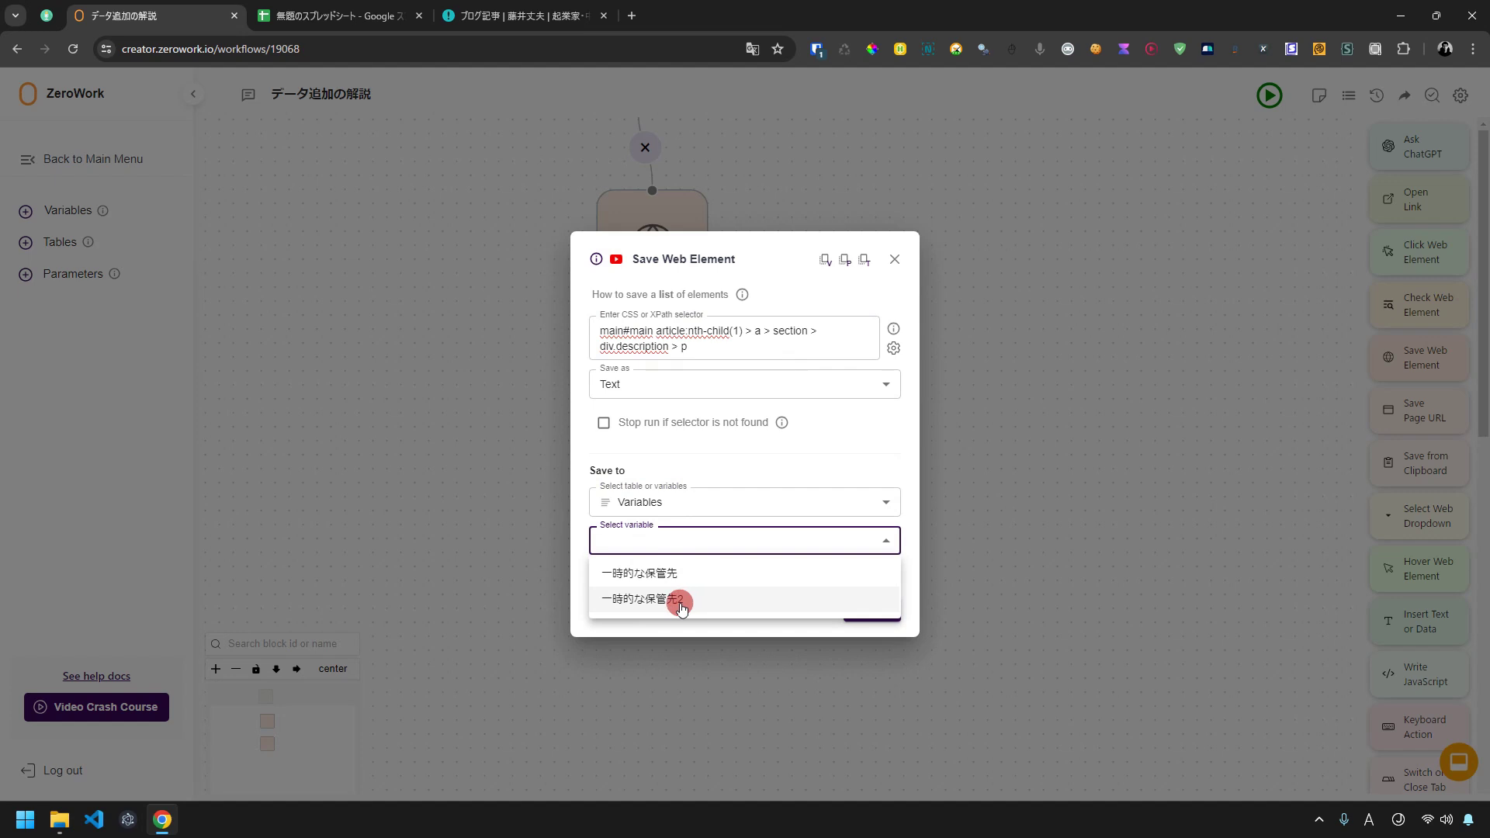
left_click(682, 602)
left_click(857, 609)
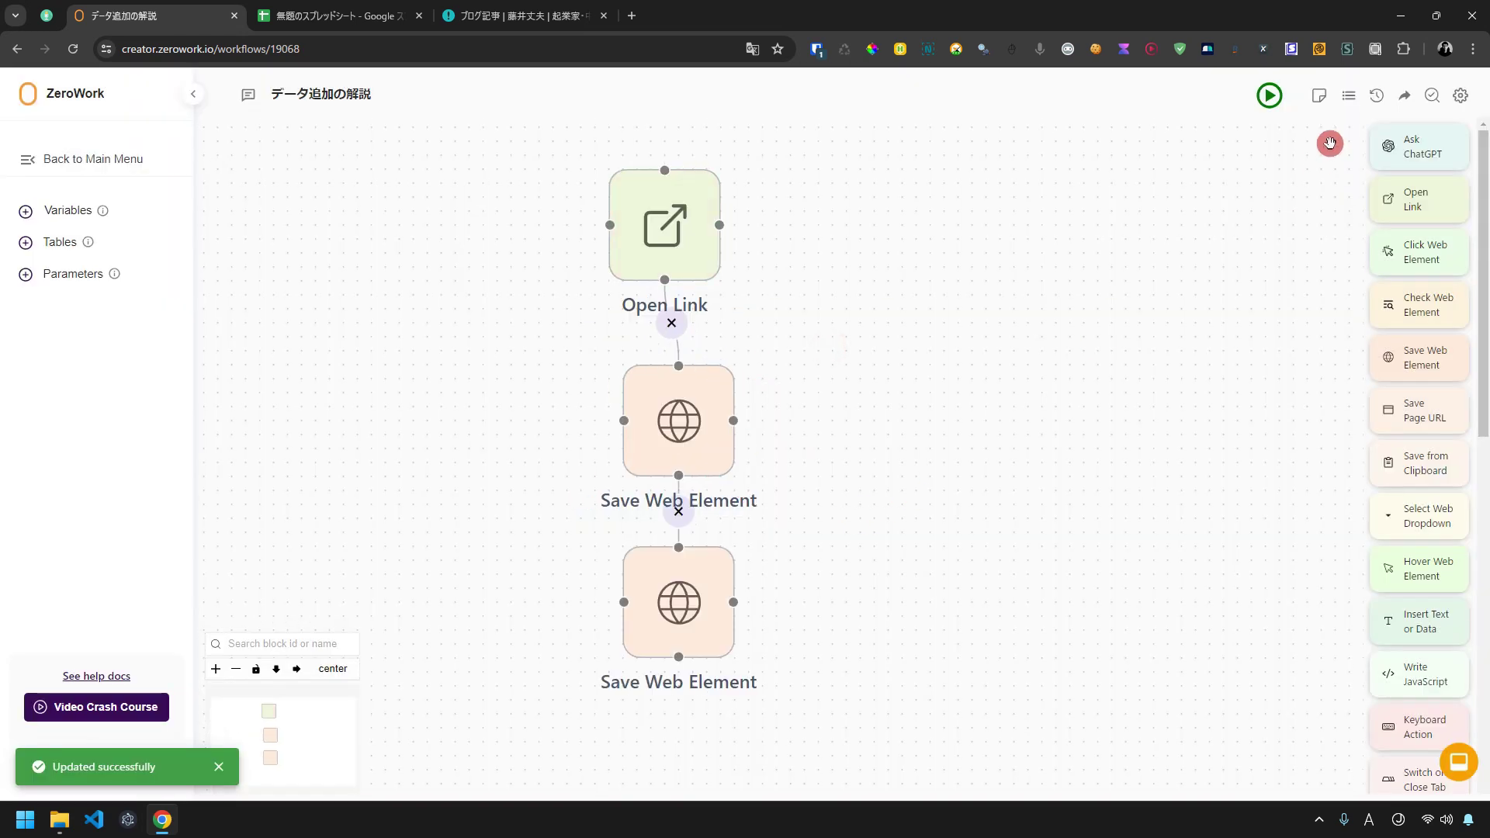
Run the TaskBot and bring up its browser window to watch the run.
left_click(1269, 95)
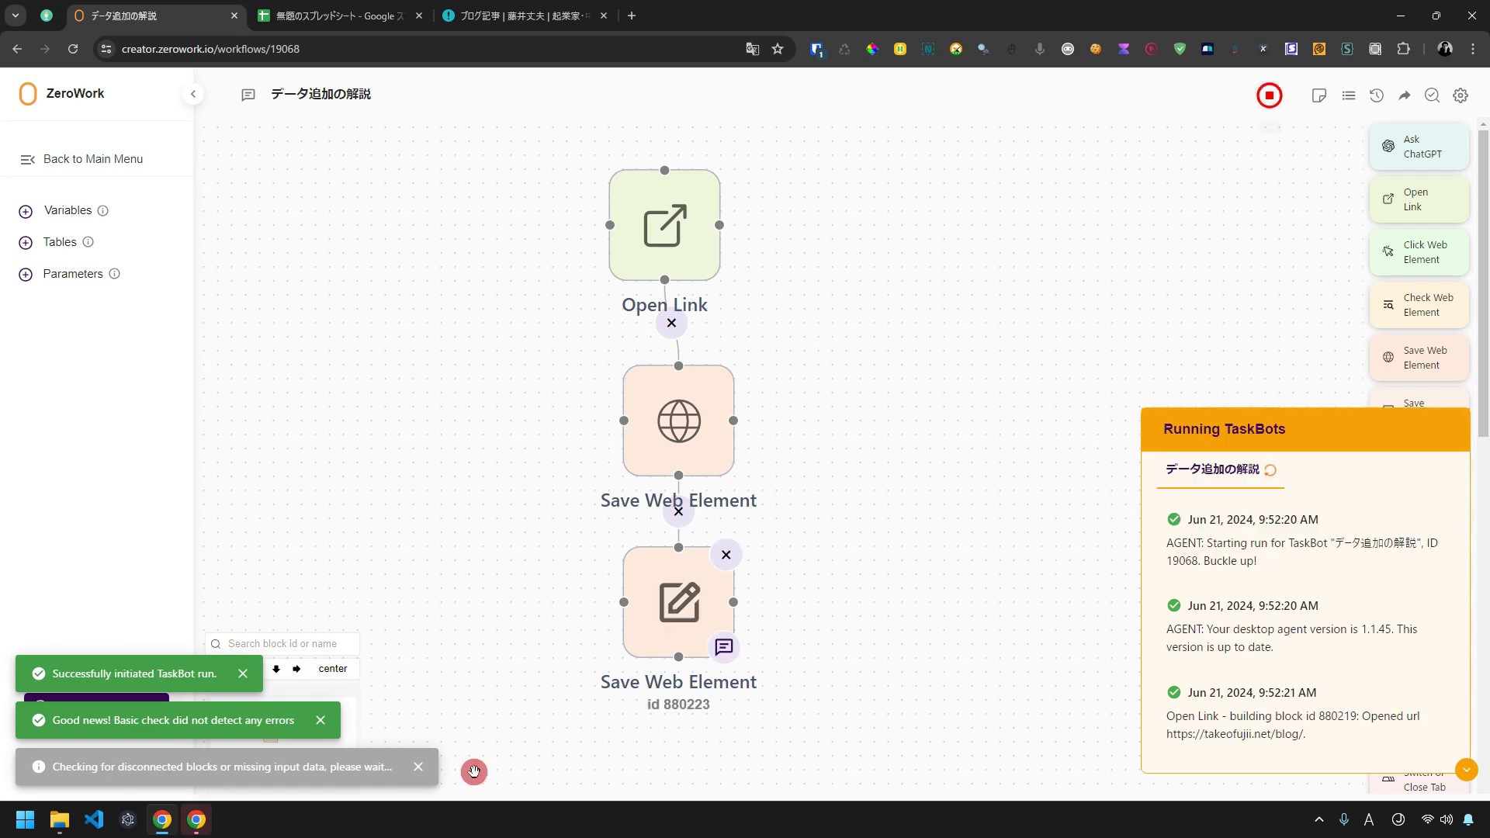
left_click(199, 825)
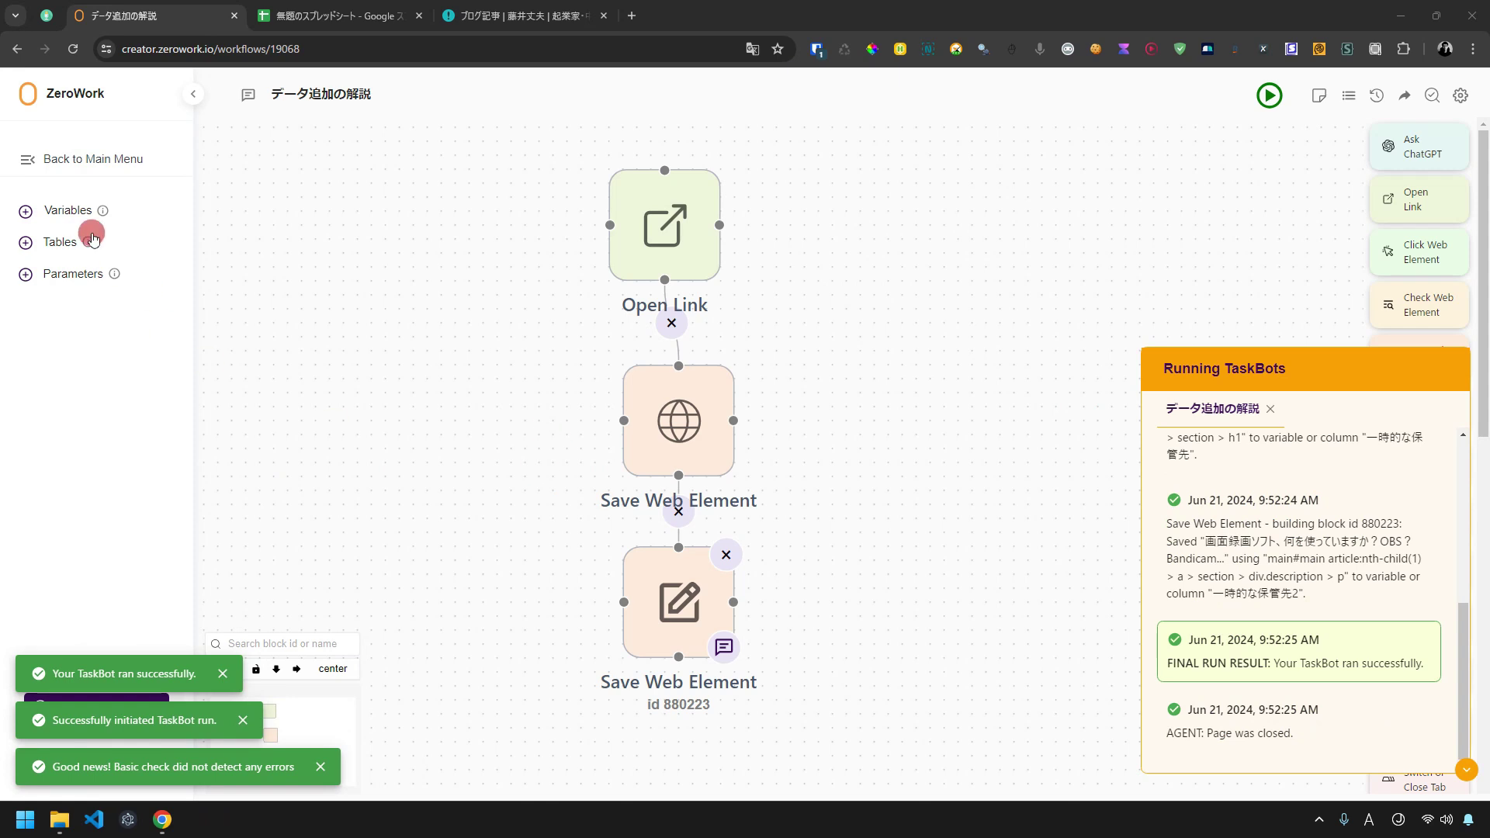
Review both Save Web Element blocks and open the variables list to check the values stored by the run.
left_click(677, 421)
left_click(509, 520)
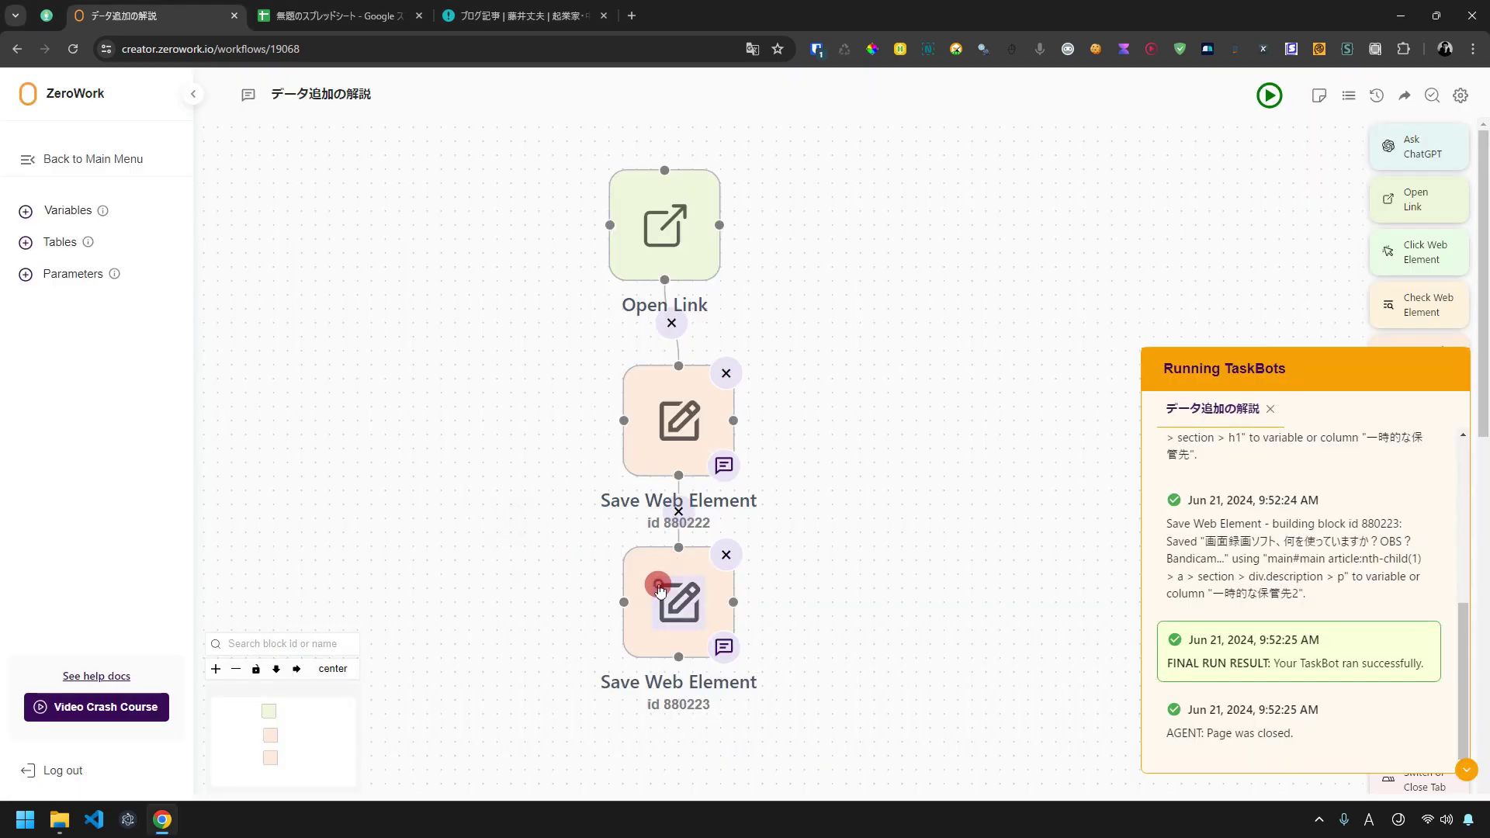
left_click(655, 592)
left_click(357, 499)
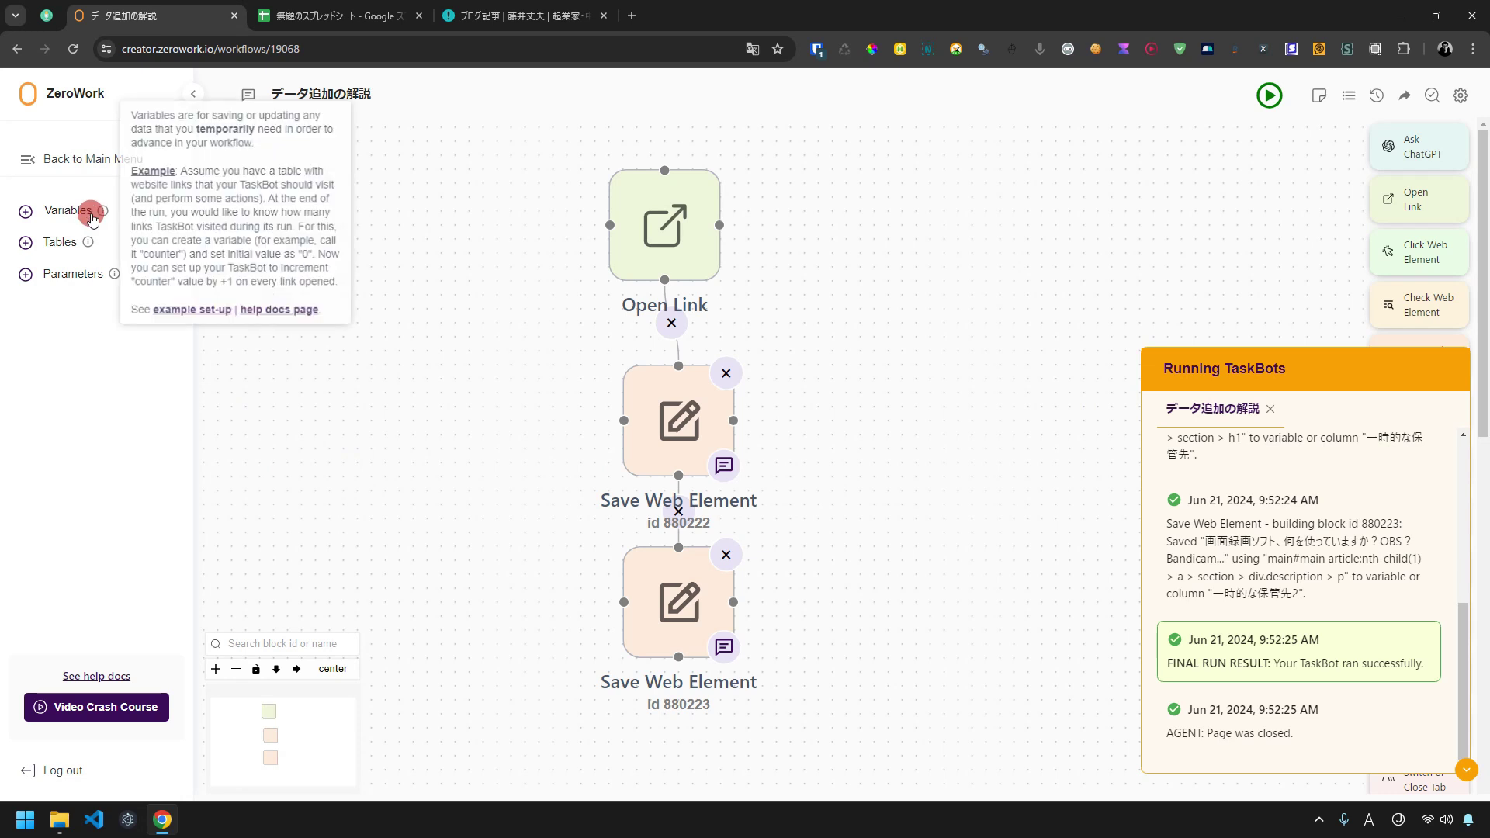
left_click(77, 210)
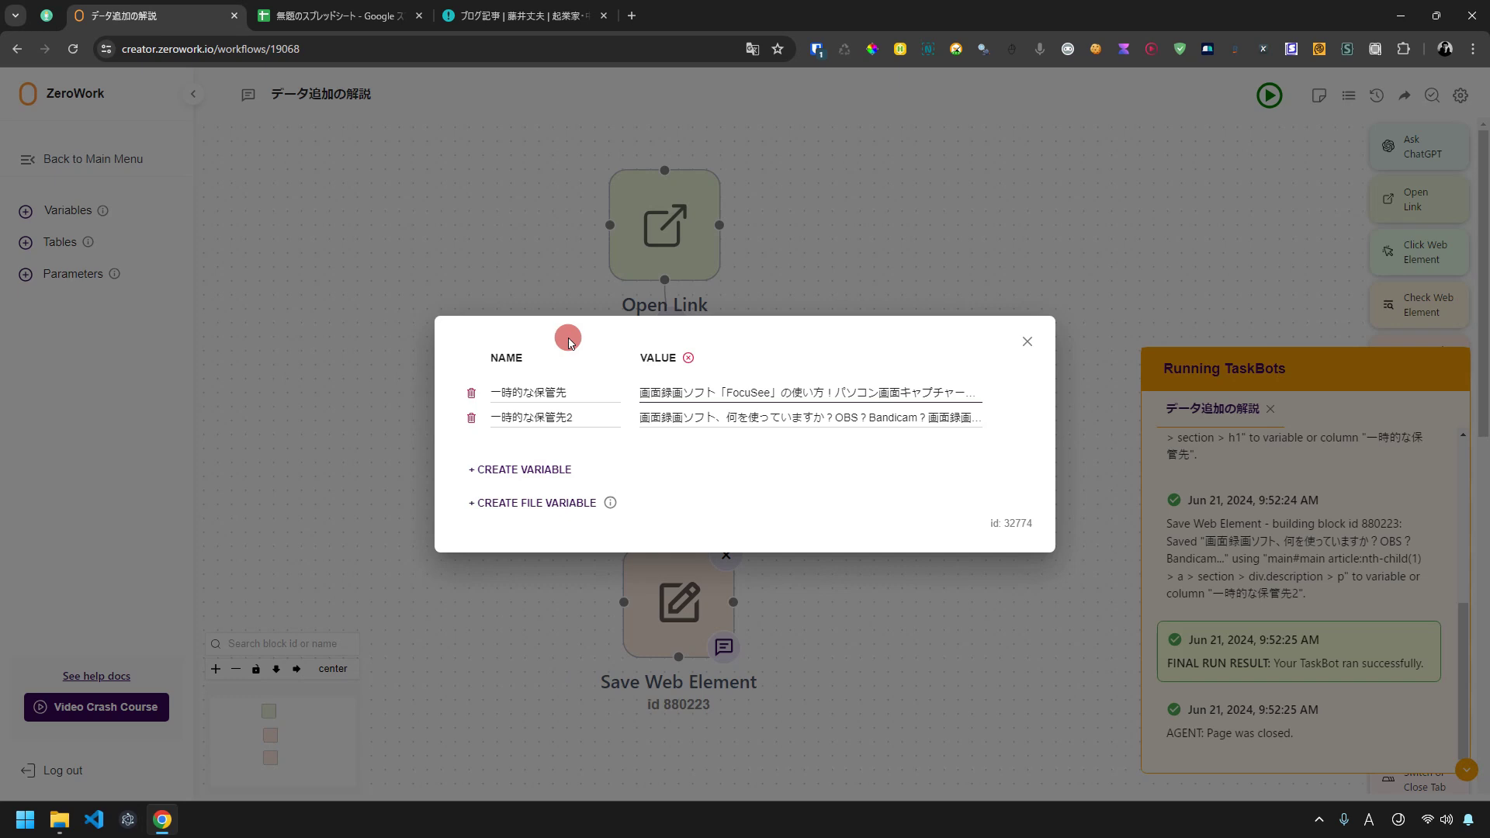
Change the selectors in both Save Web Element blocks to article:nth-child(2) and save each block.
left_click(478, 273)
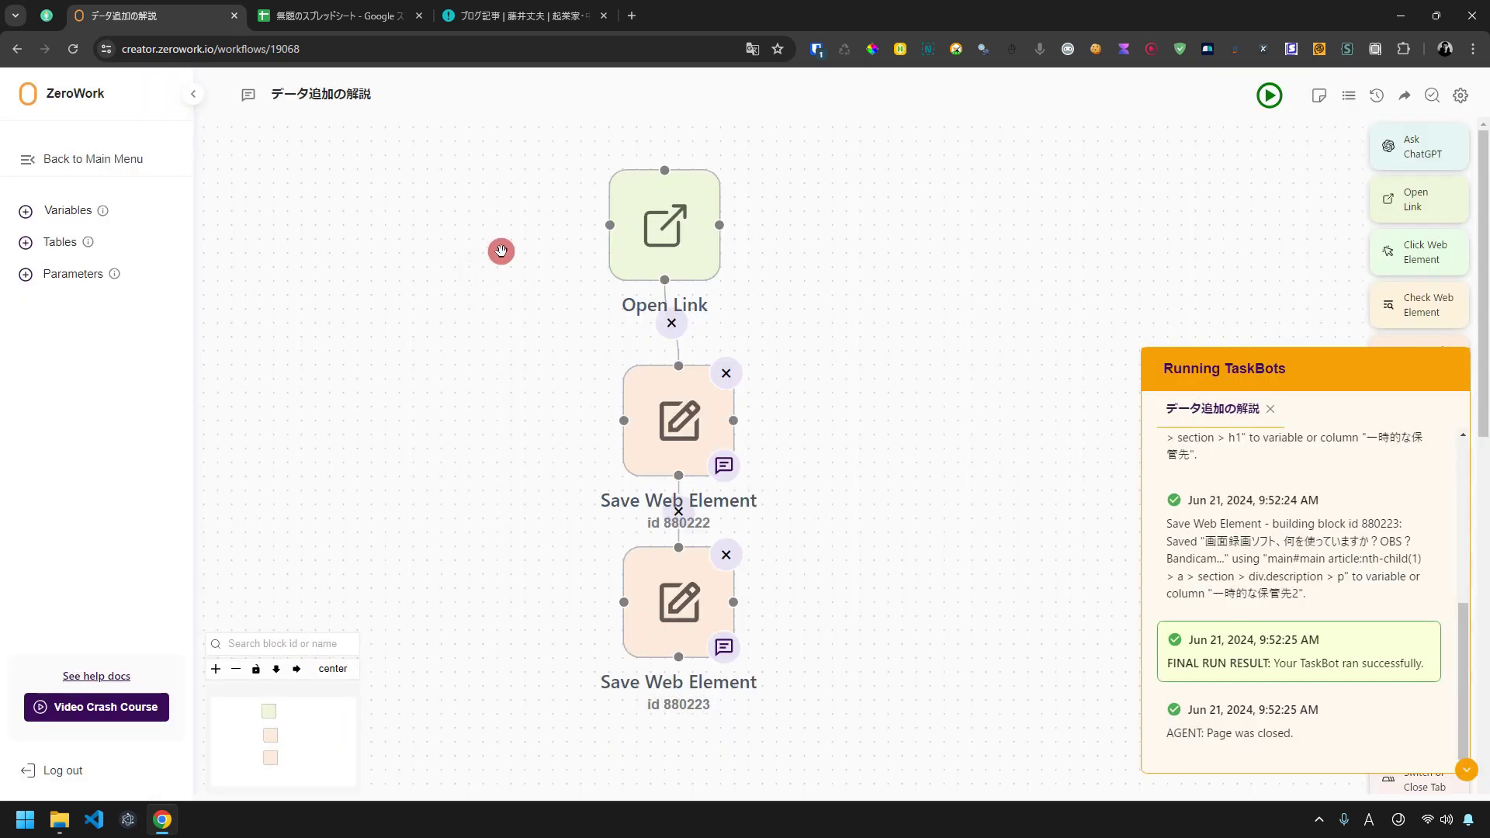
left_click(527, 16)
right_click(755, 392)
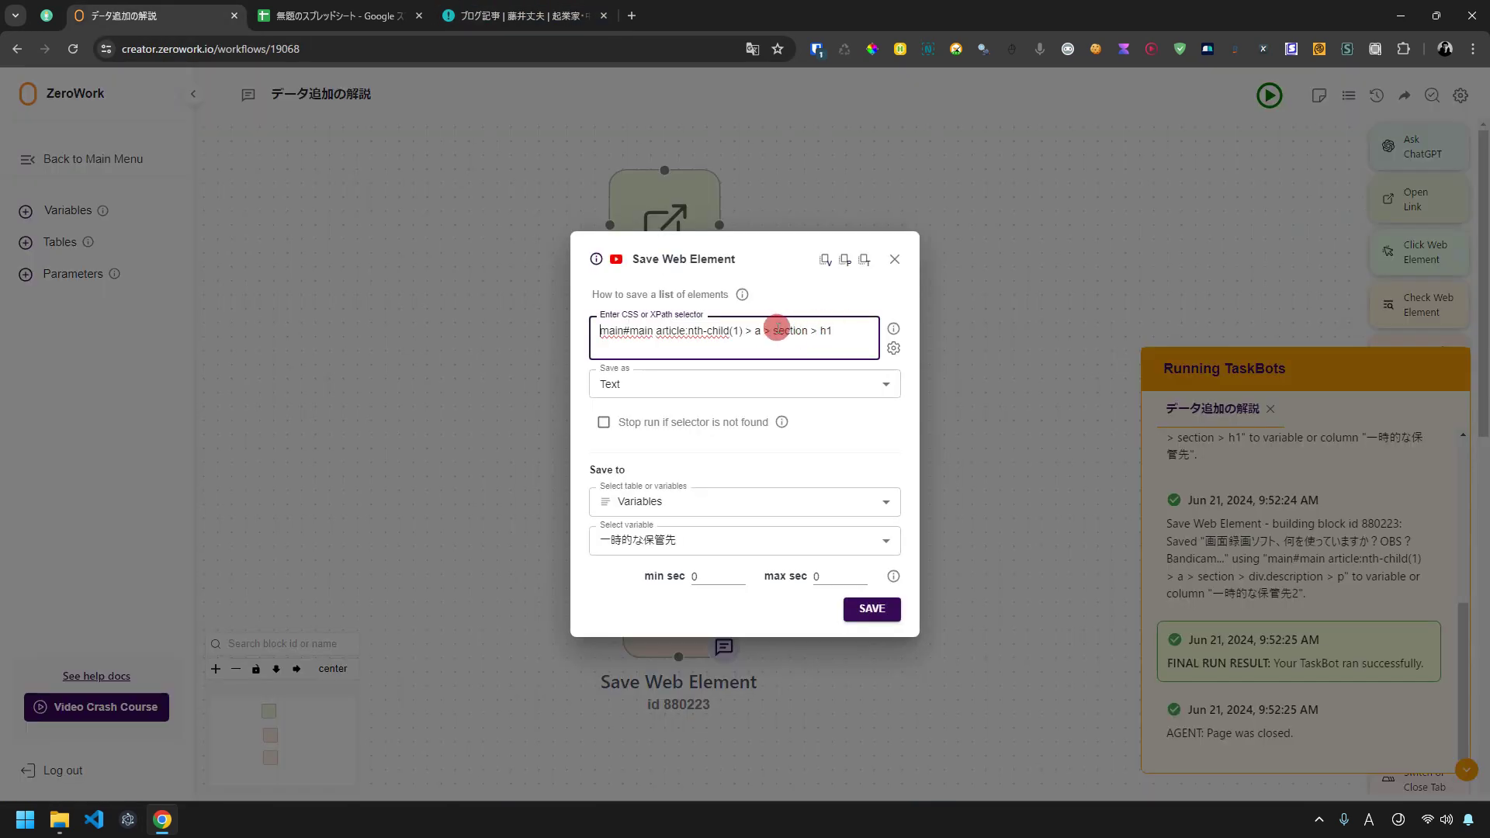
left_click(733, 332)
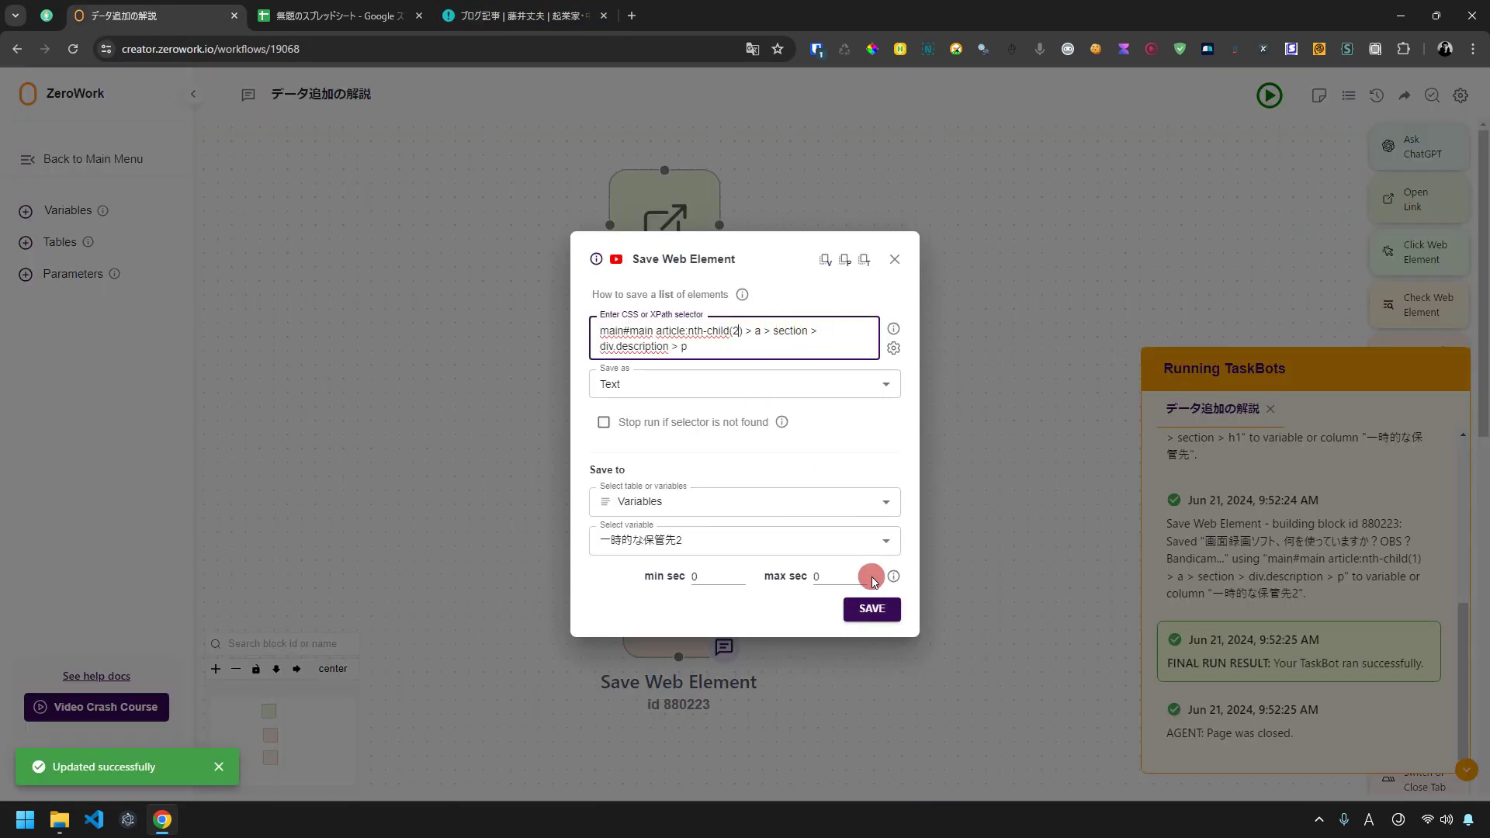
left_click(869, 609)
Check the second article on the blog page, run the TaskBot again and open the variables list.
left_click(455, 9)
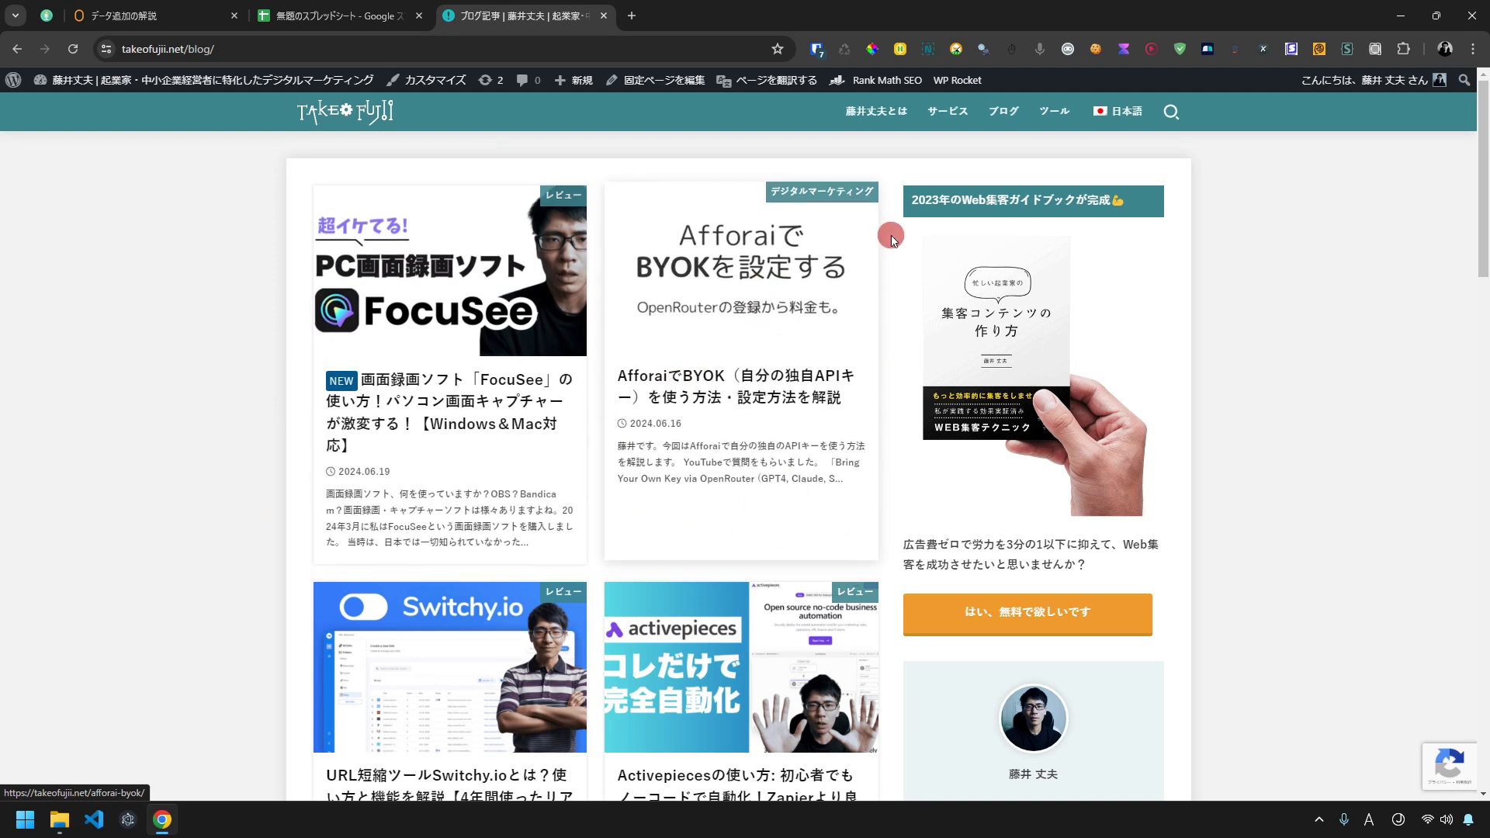
key("ctrl+1")
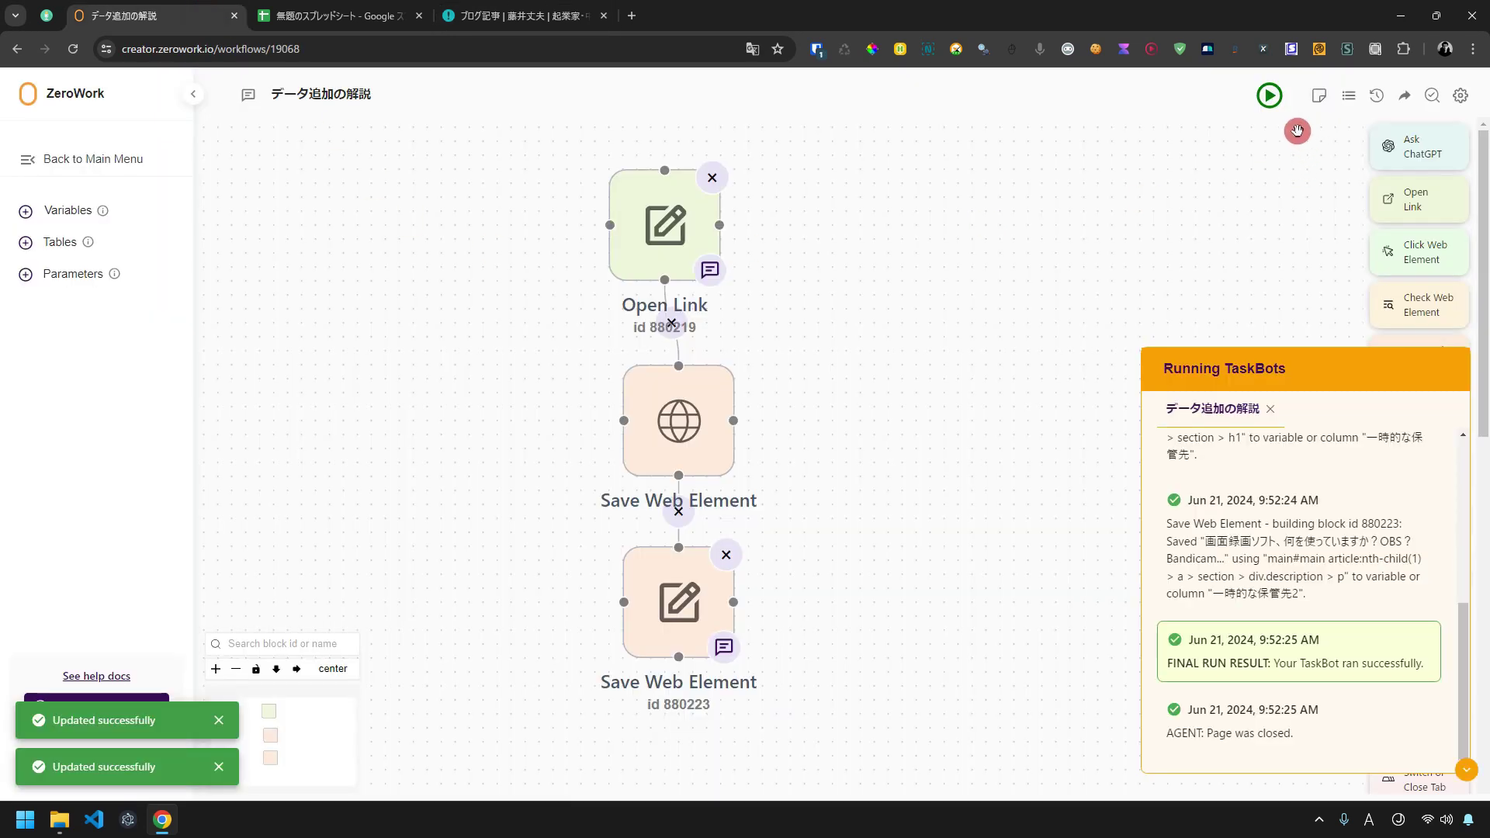
left_click(1270, 95)
left_click(68, 210)
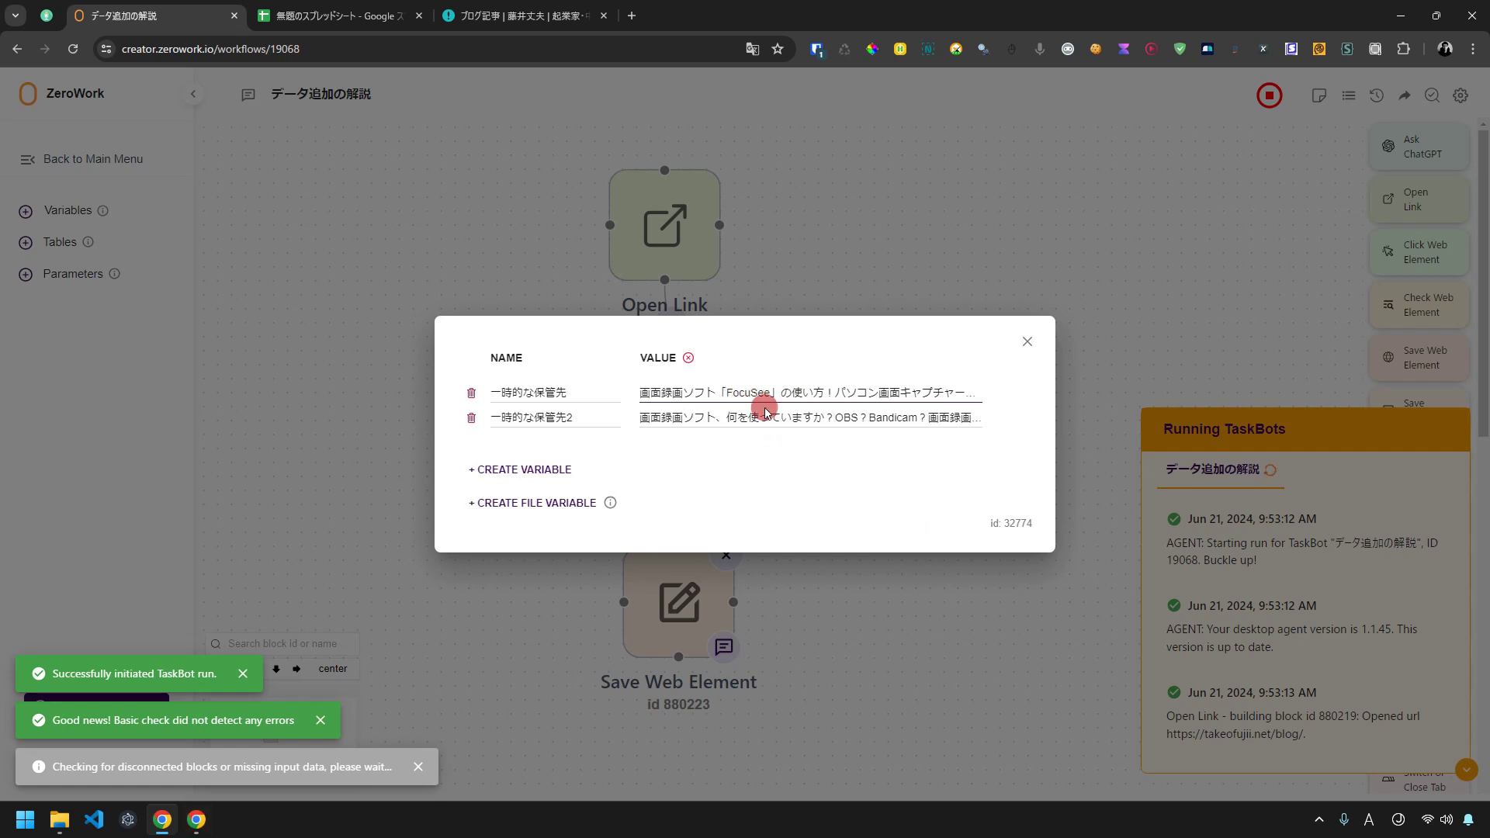
left_click(332, 416)
left_click(166, 221)
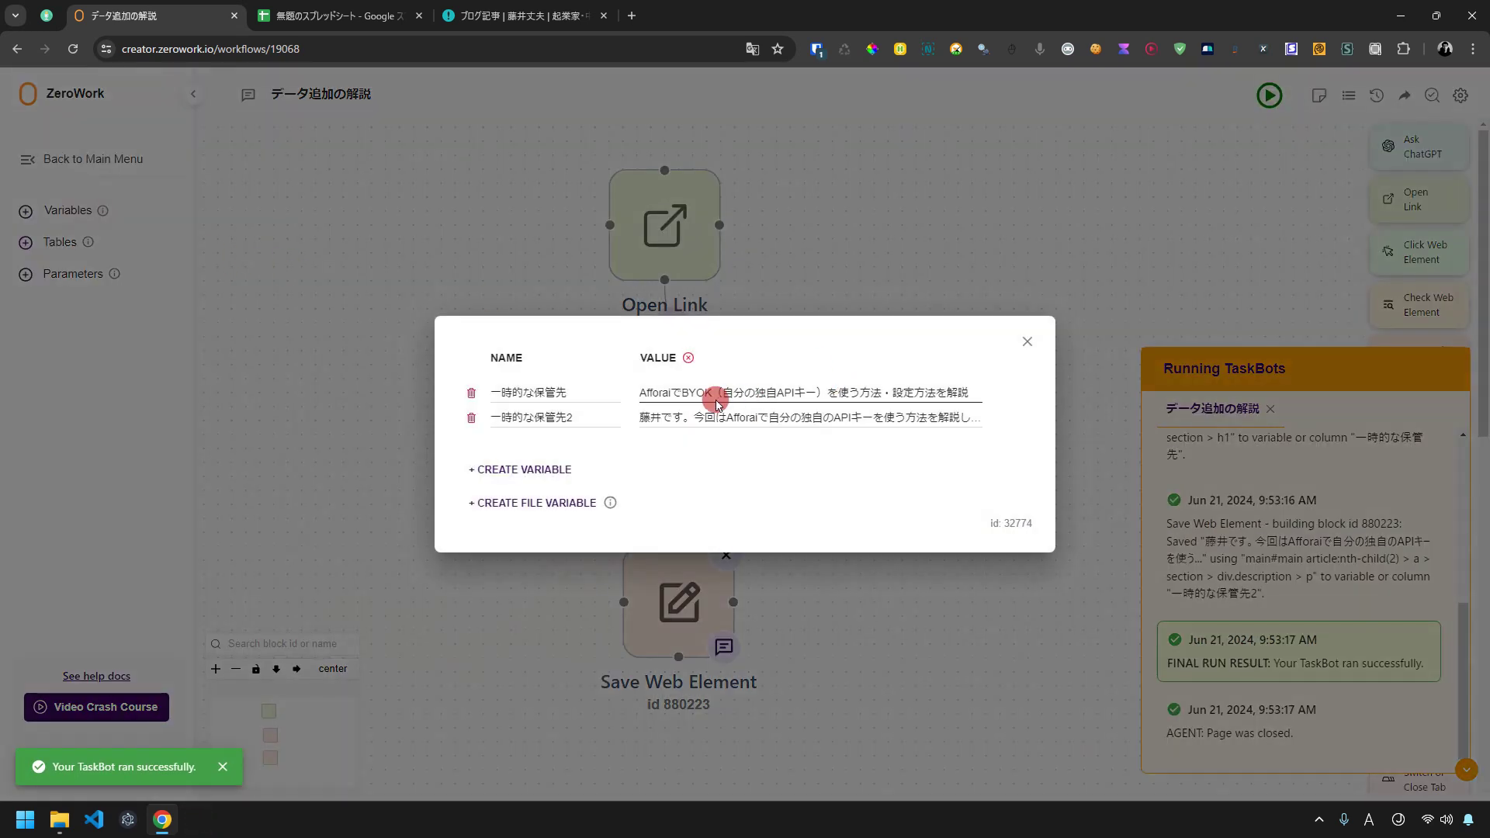
Compare the title and excerpt stored in the two variables with the second article on the blog page.
key("ctrl+4")
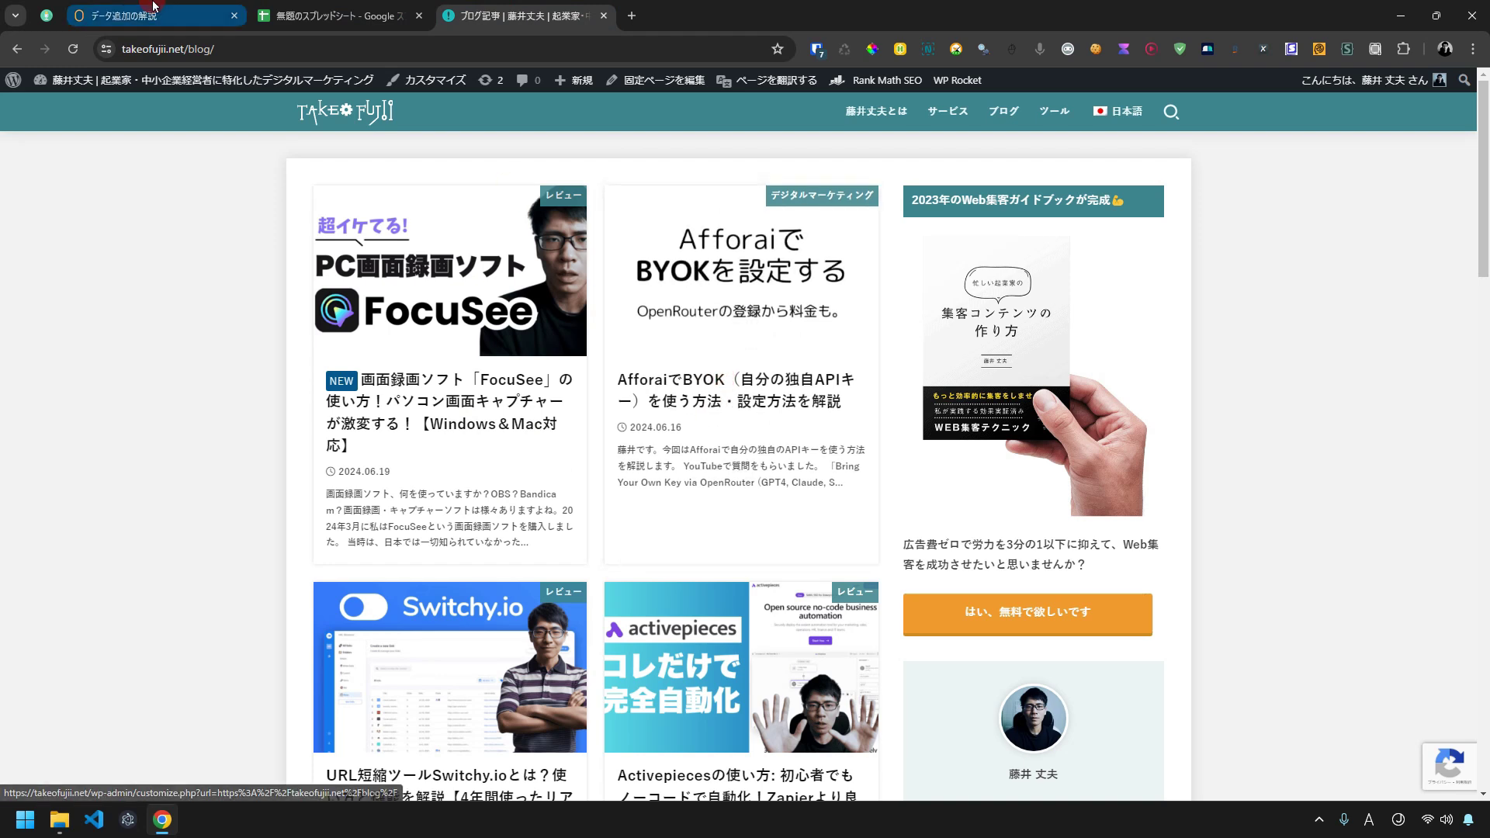
key("ctrl+2")
left_click_drag(644, 394, 869, 380)
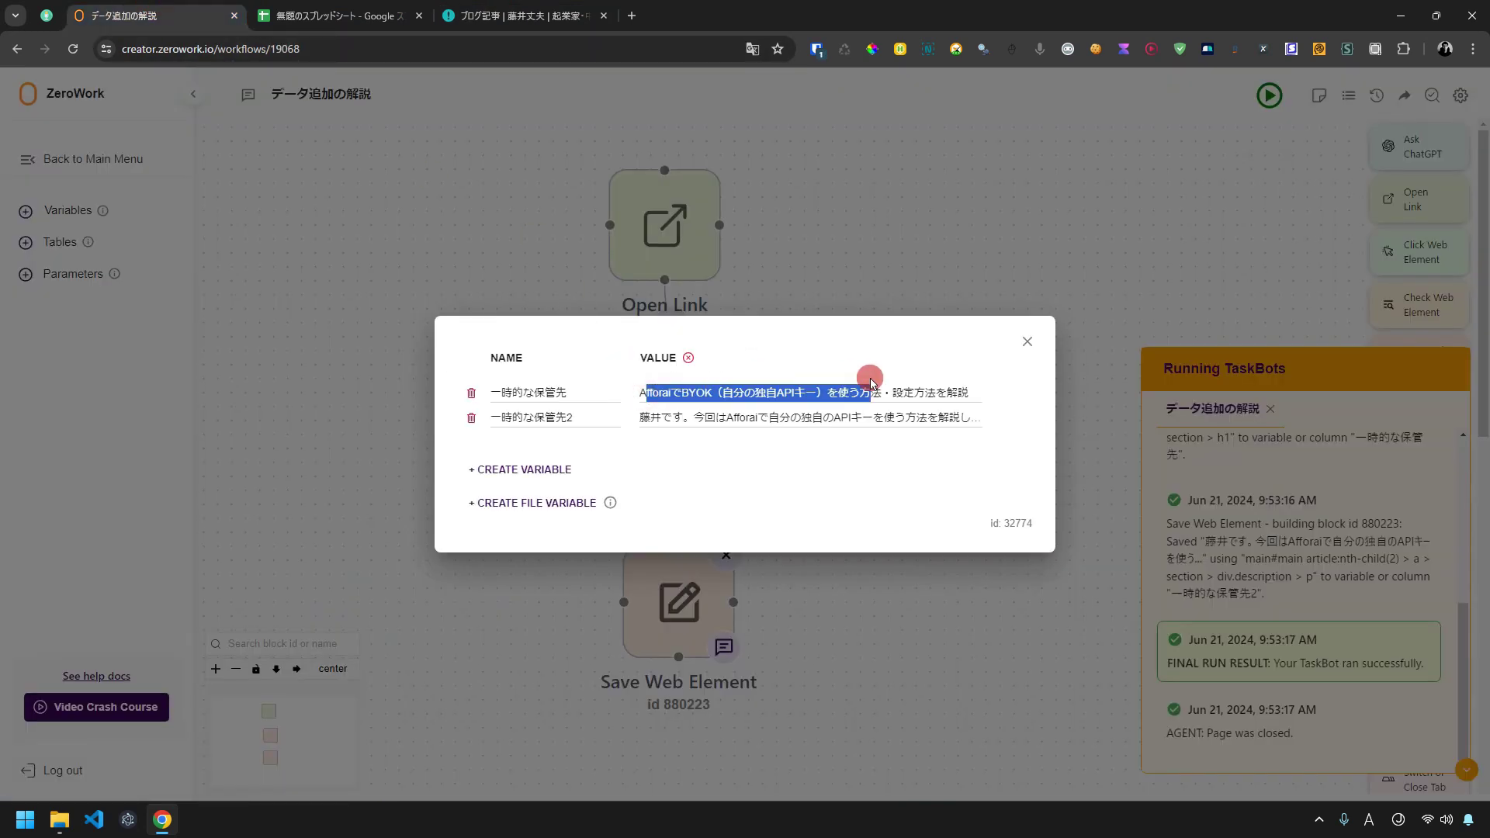
left_click(1027, 342)
left_click_drag(665, 626, 195, 10)
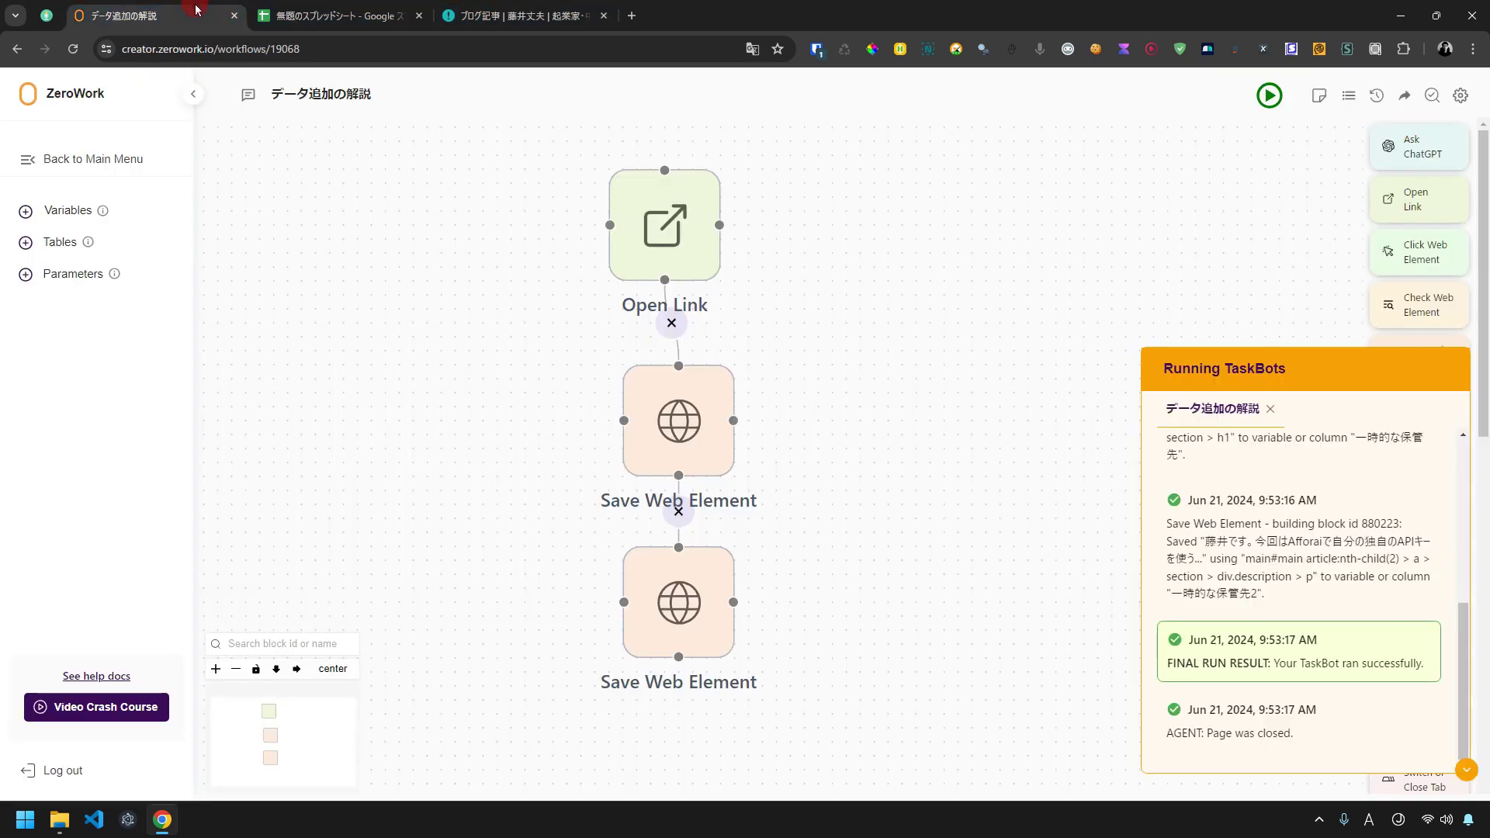
left_click(67, 210)
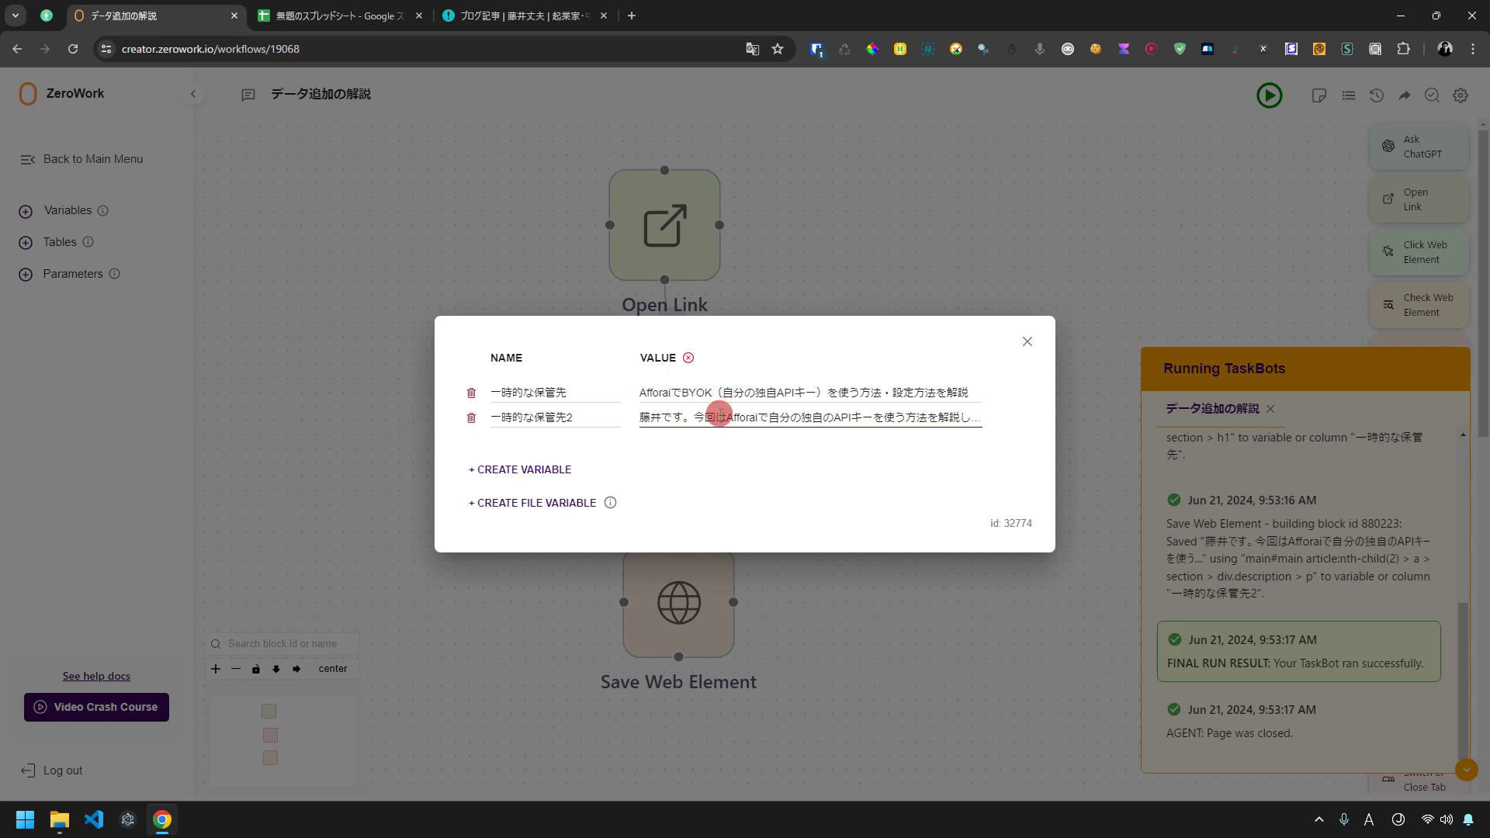
left_click(1026, 341)
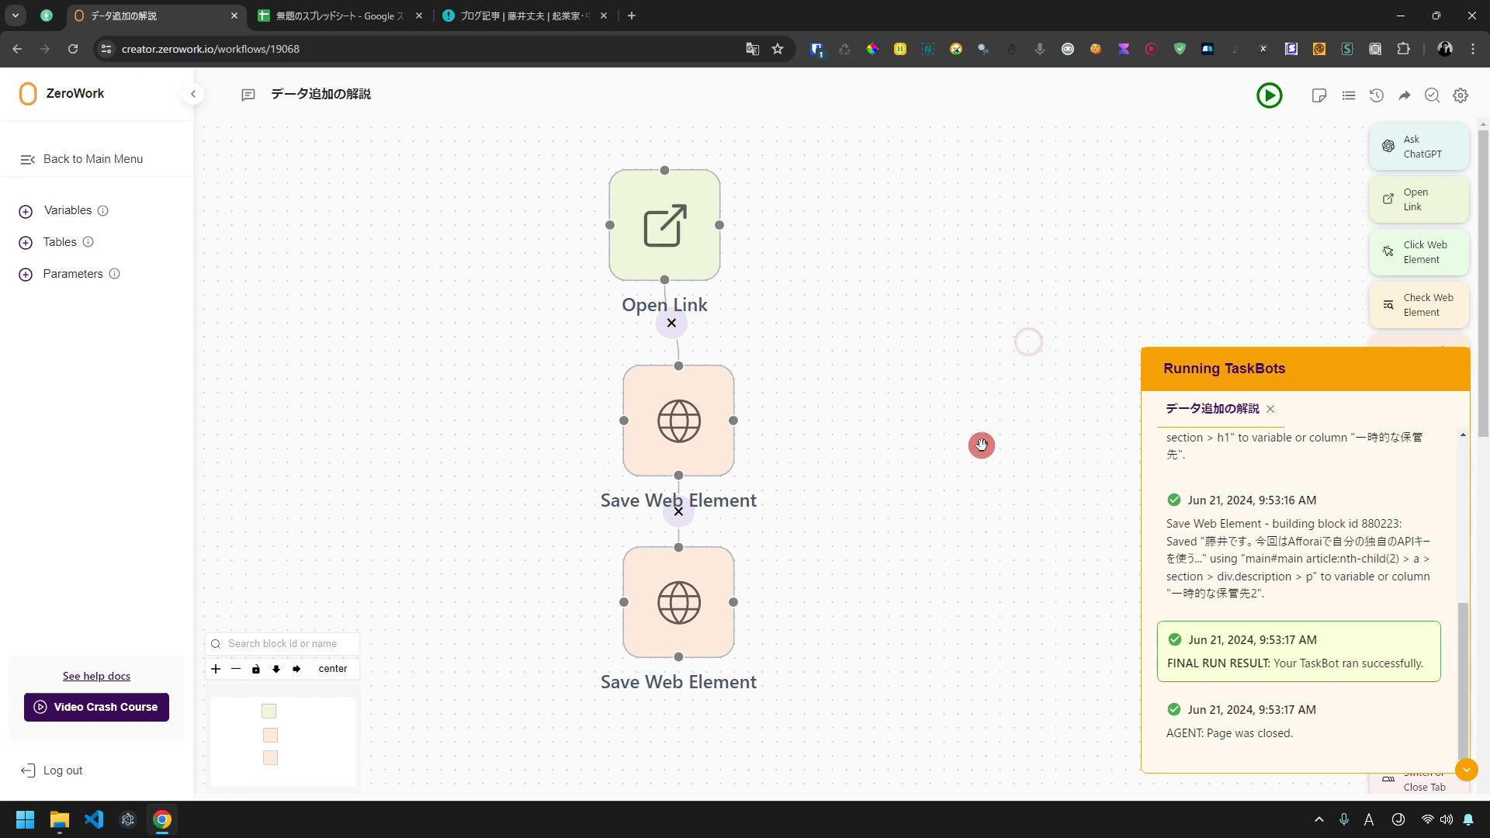
Set up a new ZeroWork table with two custom columns named タイトル and 説明文.
left_click(26, 244)
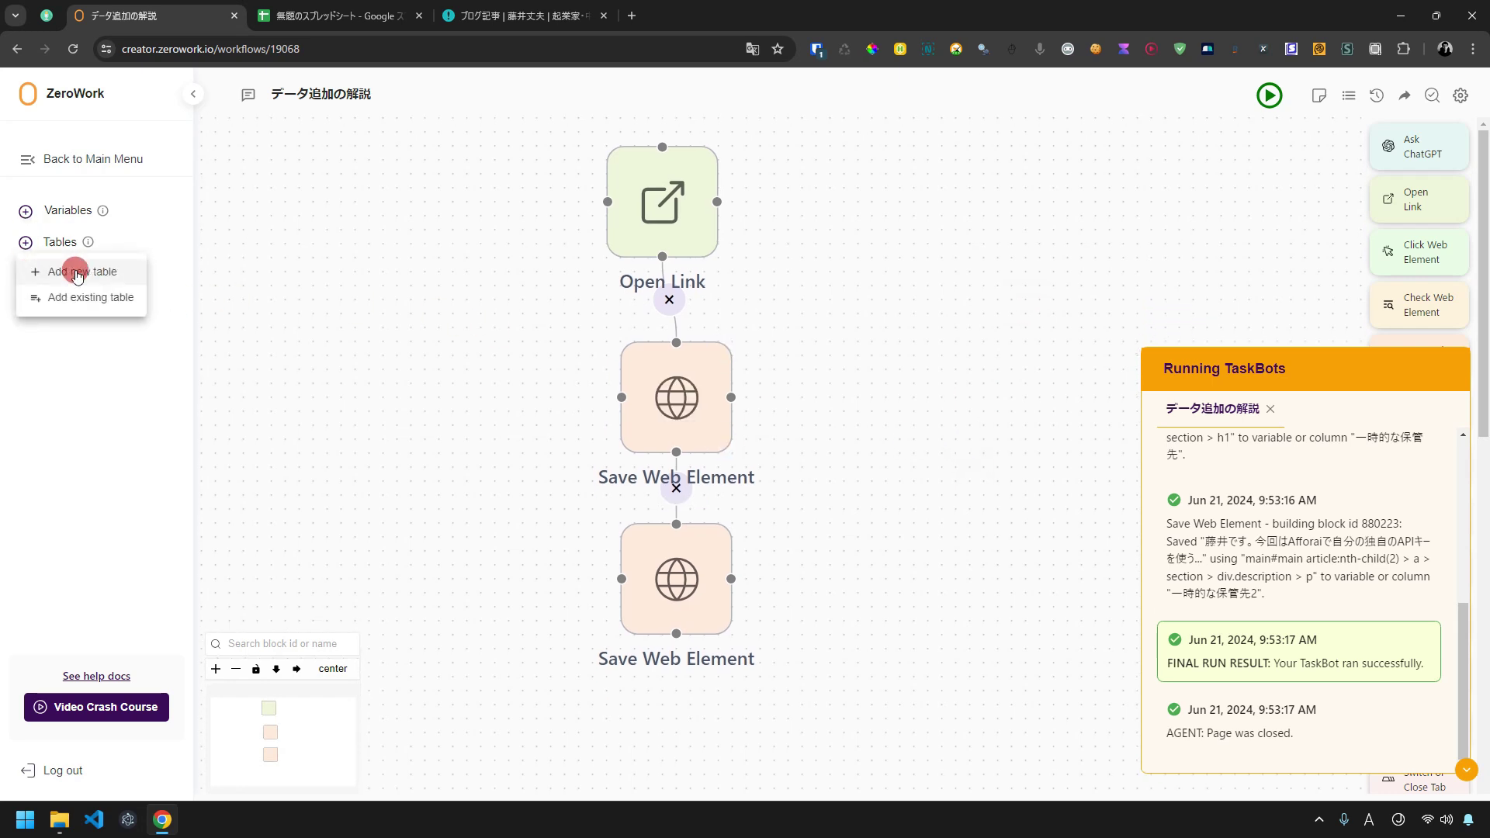
left_click(75, 269)
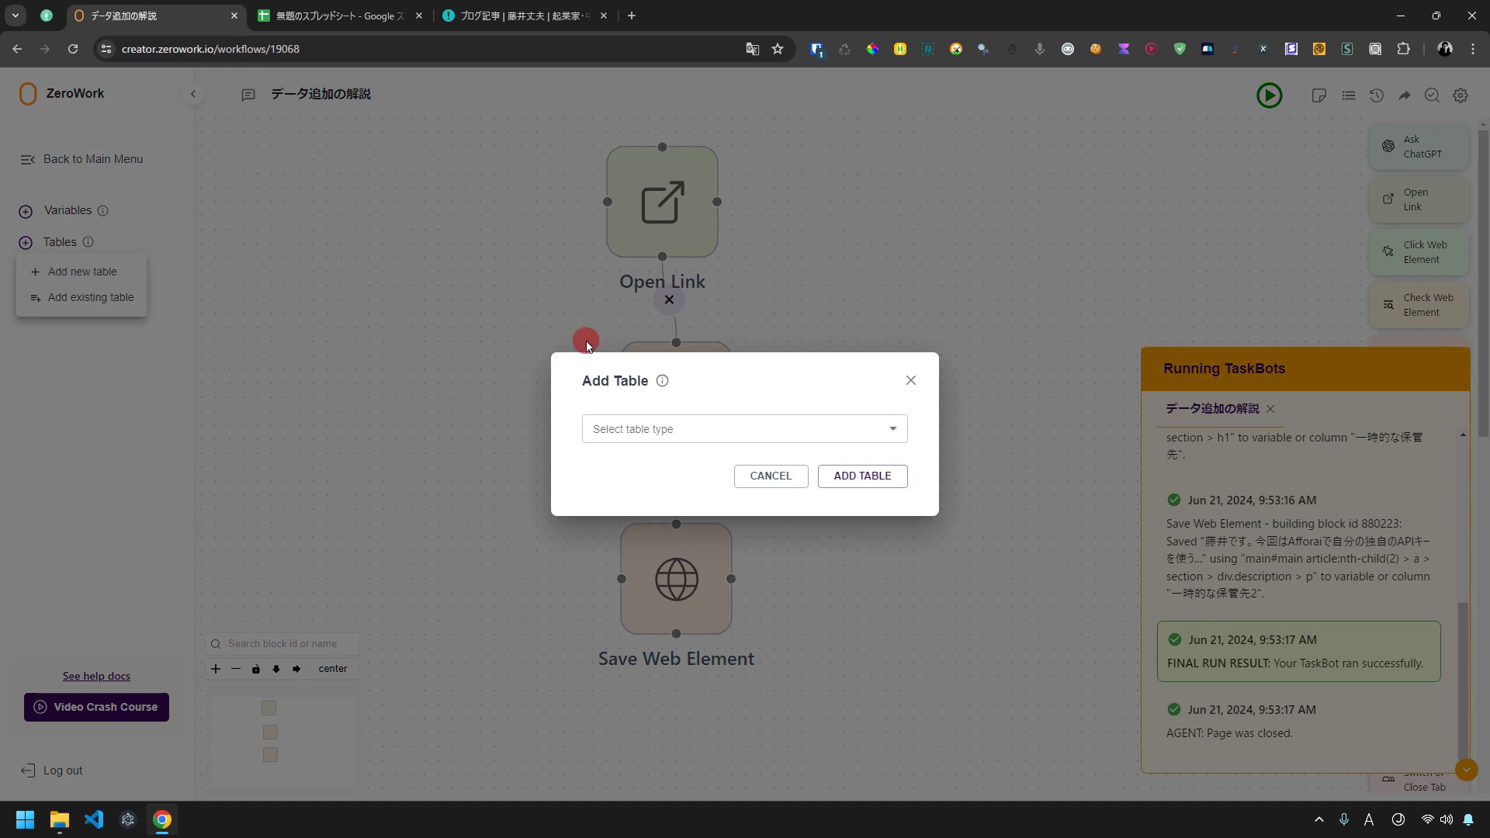
left_click(639, 422)
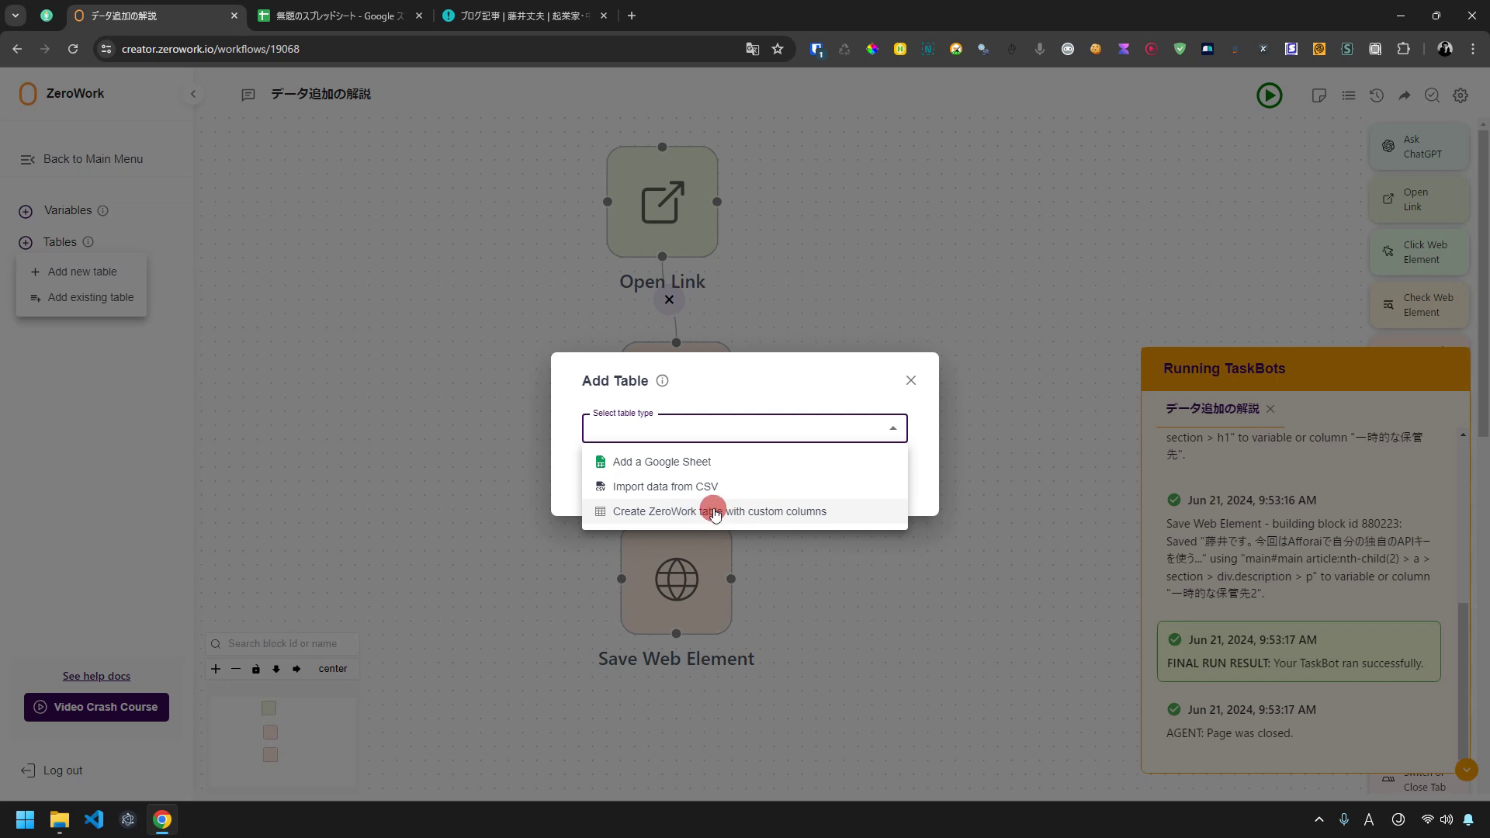
left_click(714, 512)
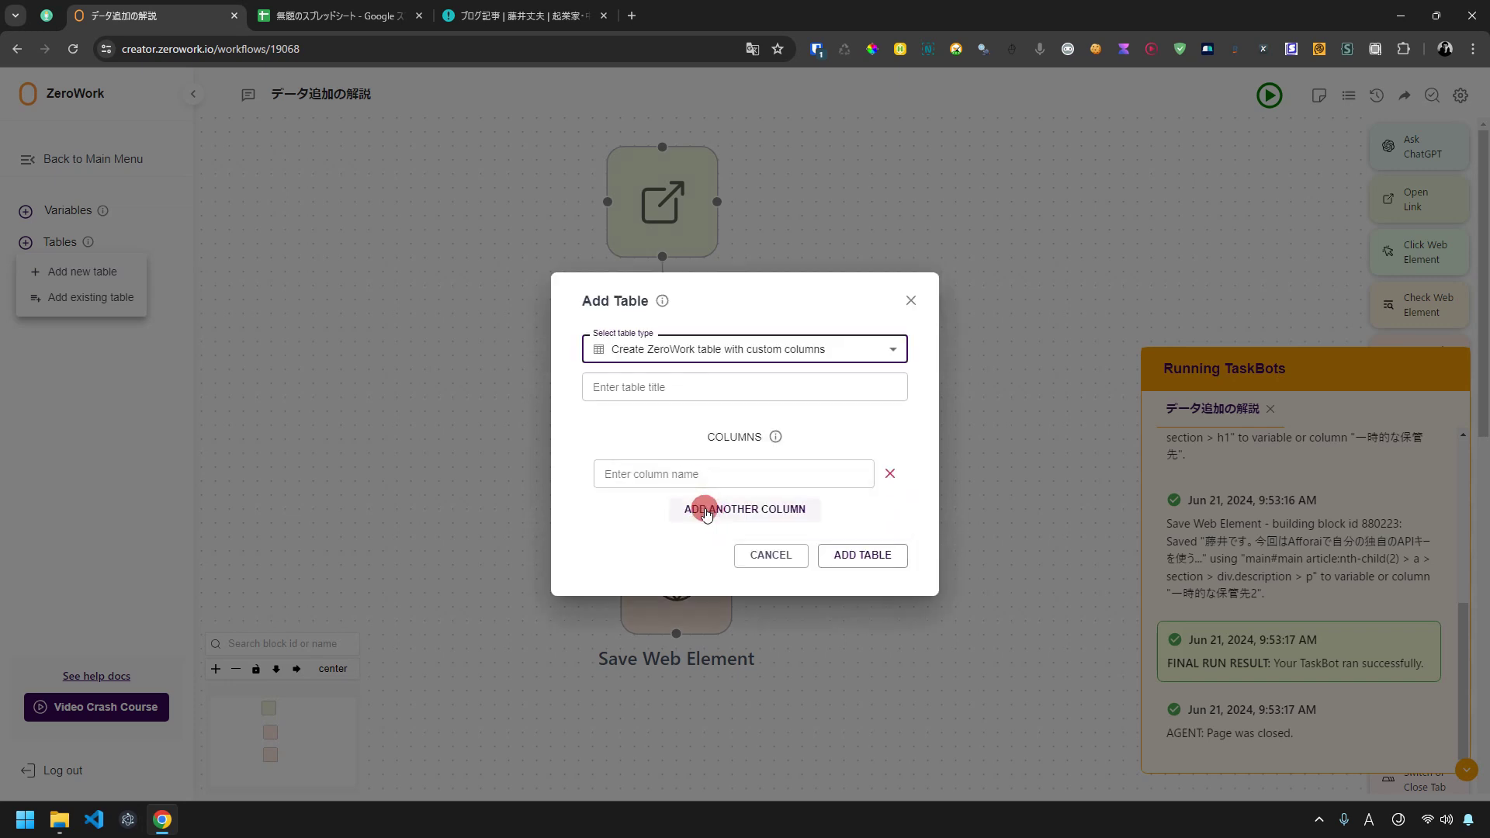
left_click(707, 510)
left_click(688, 458)
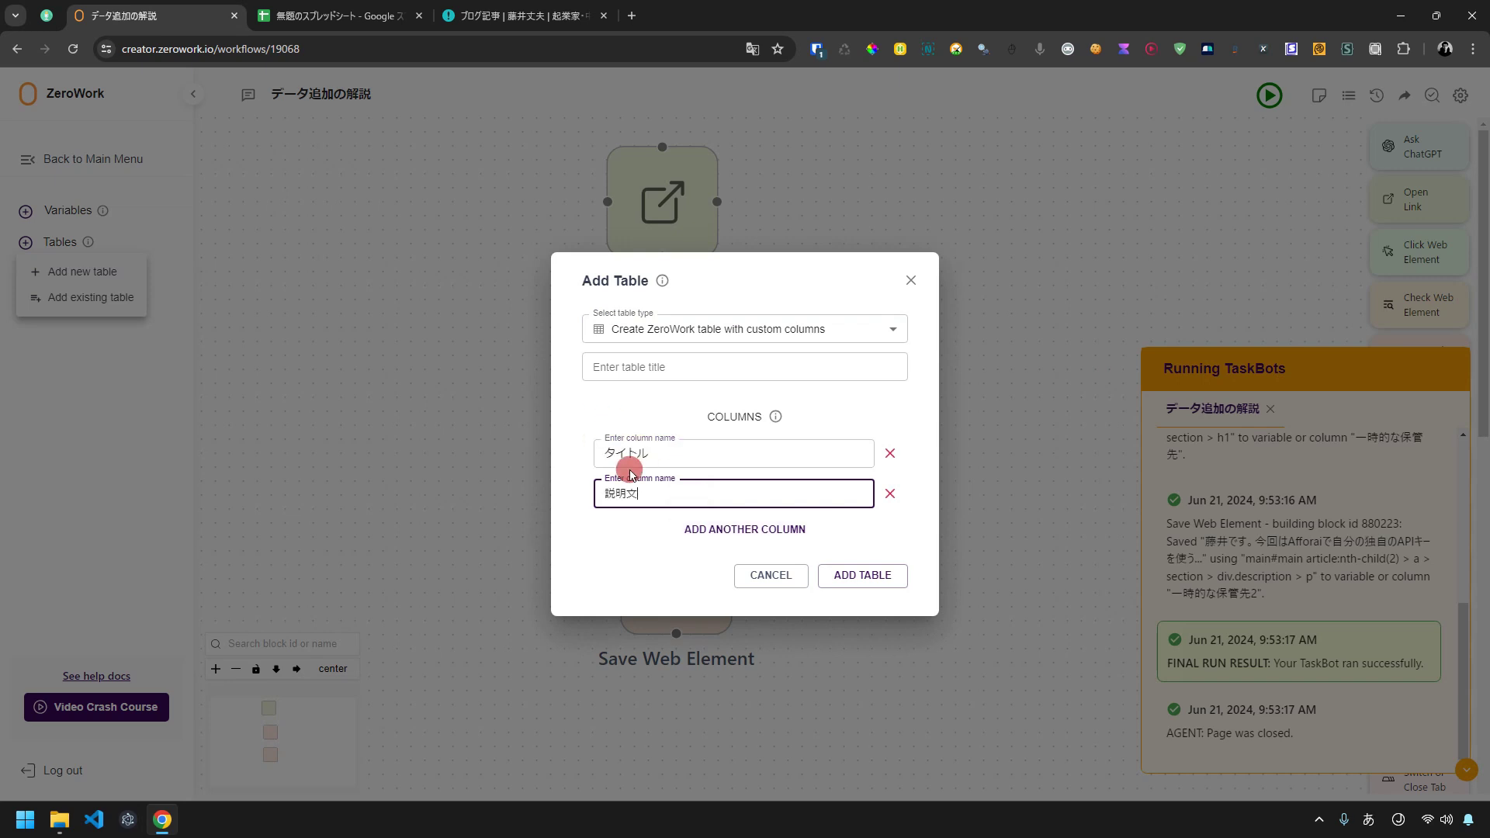
Title the table ちゃんとした保存先, add it to the TaskBot and open it to check its columns.
left_click(850, 572)
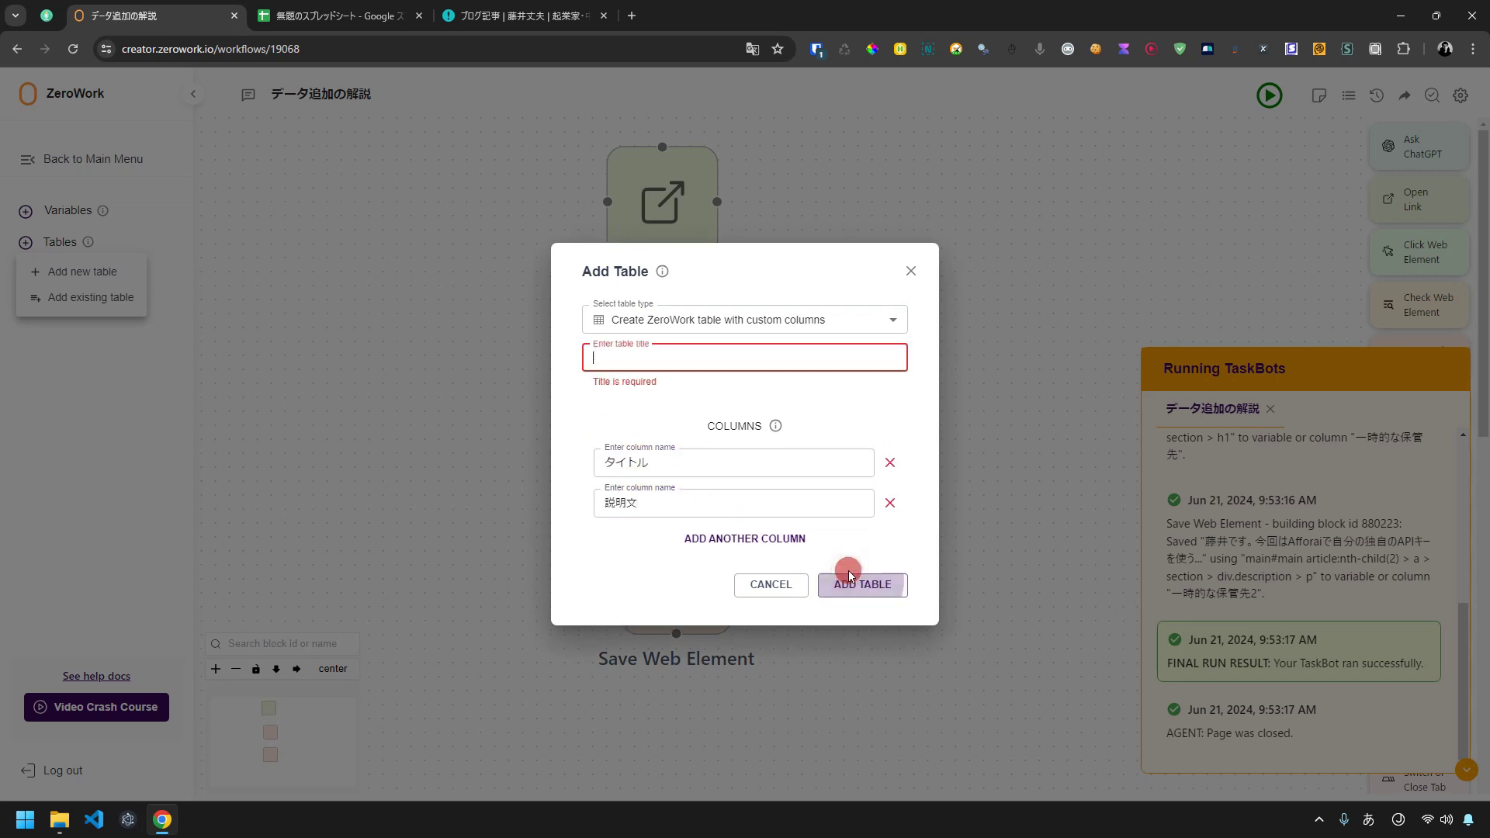
left_click(731, 356)
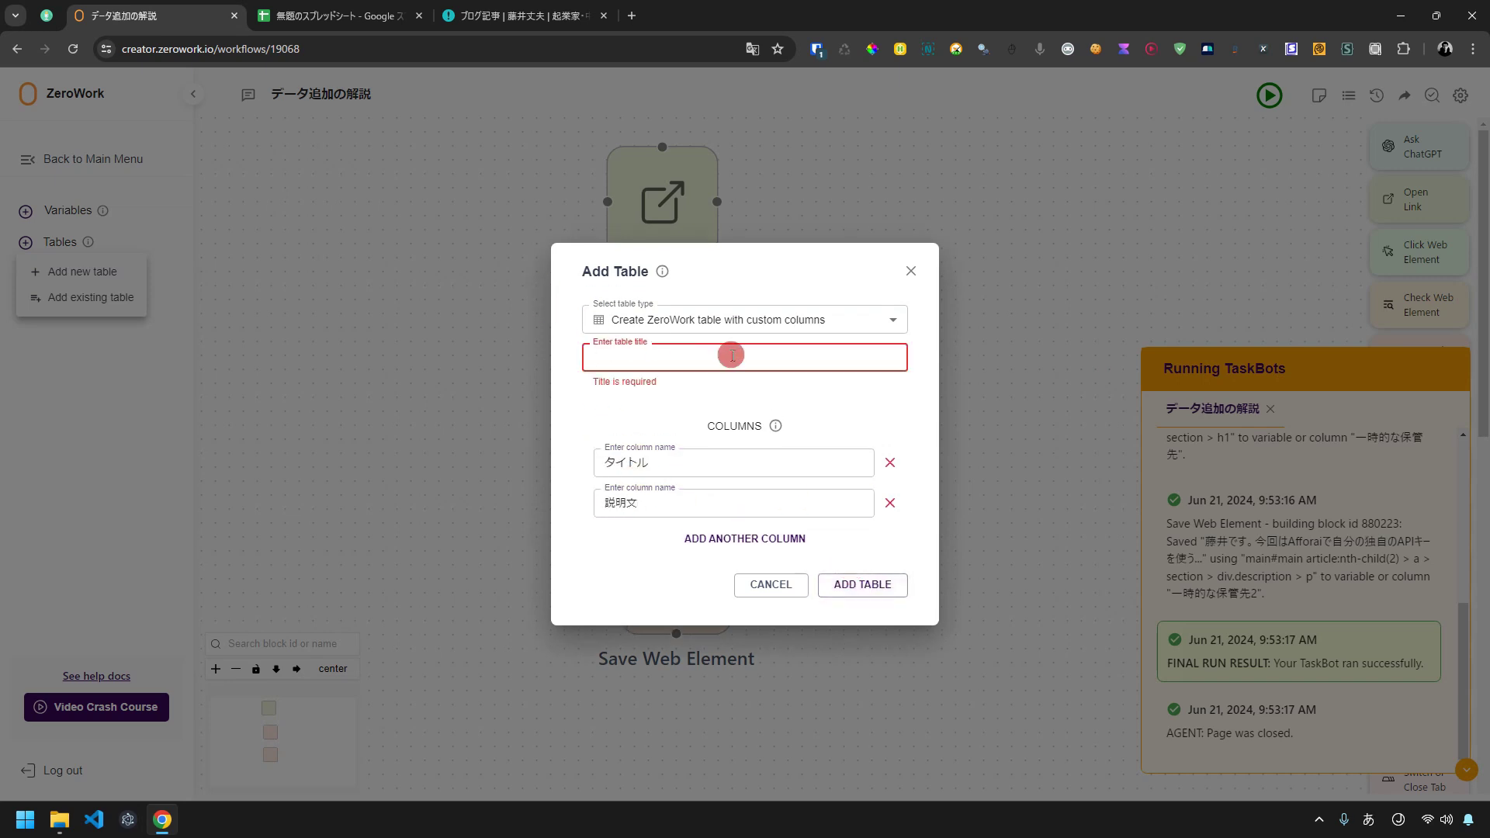
type("ちゃんとした保存先")
left_click(842, 574)
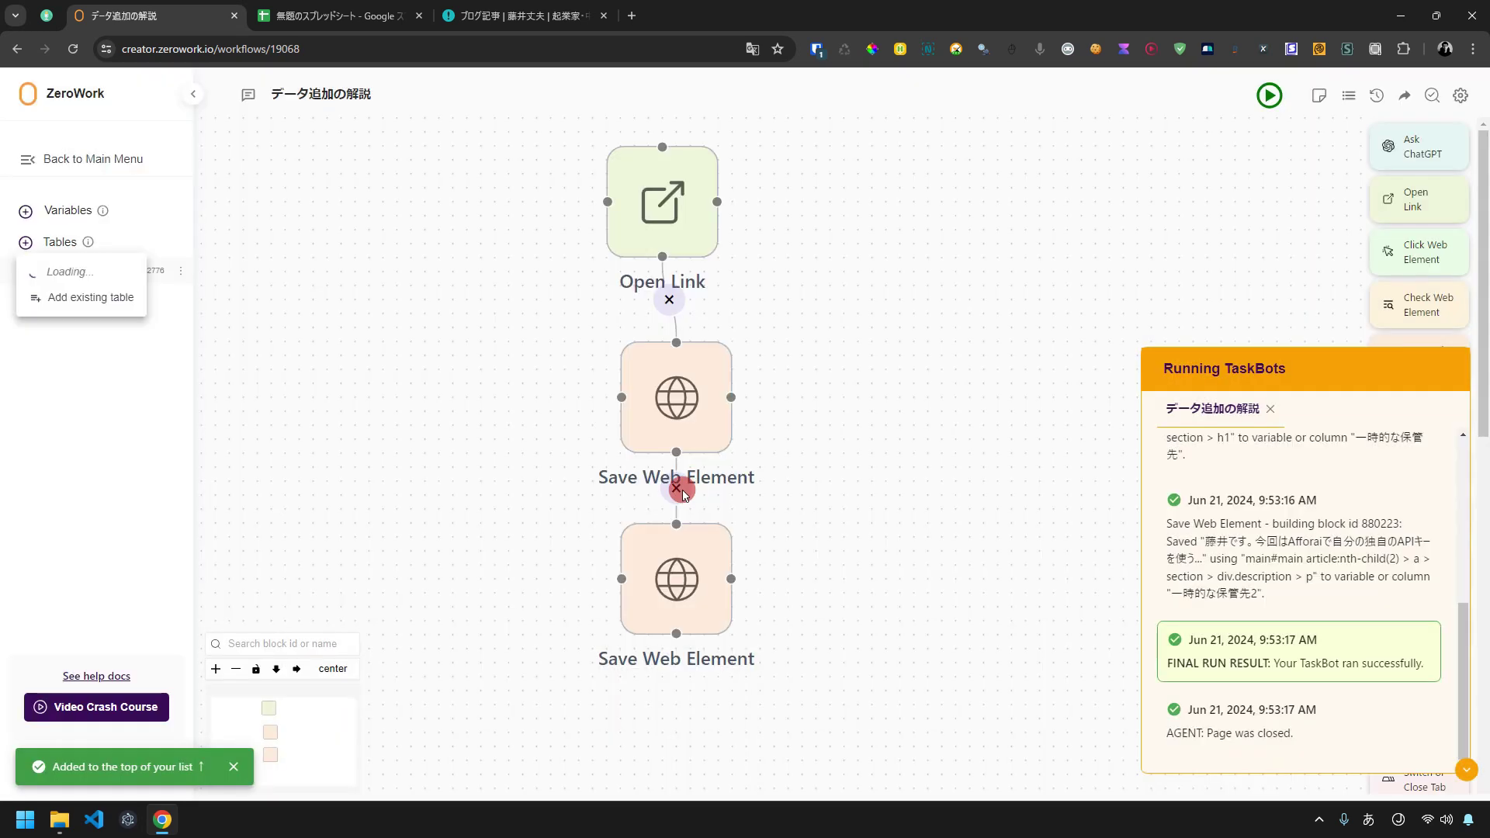
left_click(153, 332)
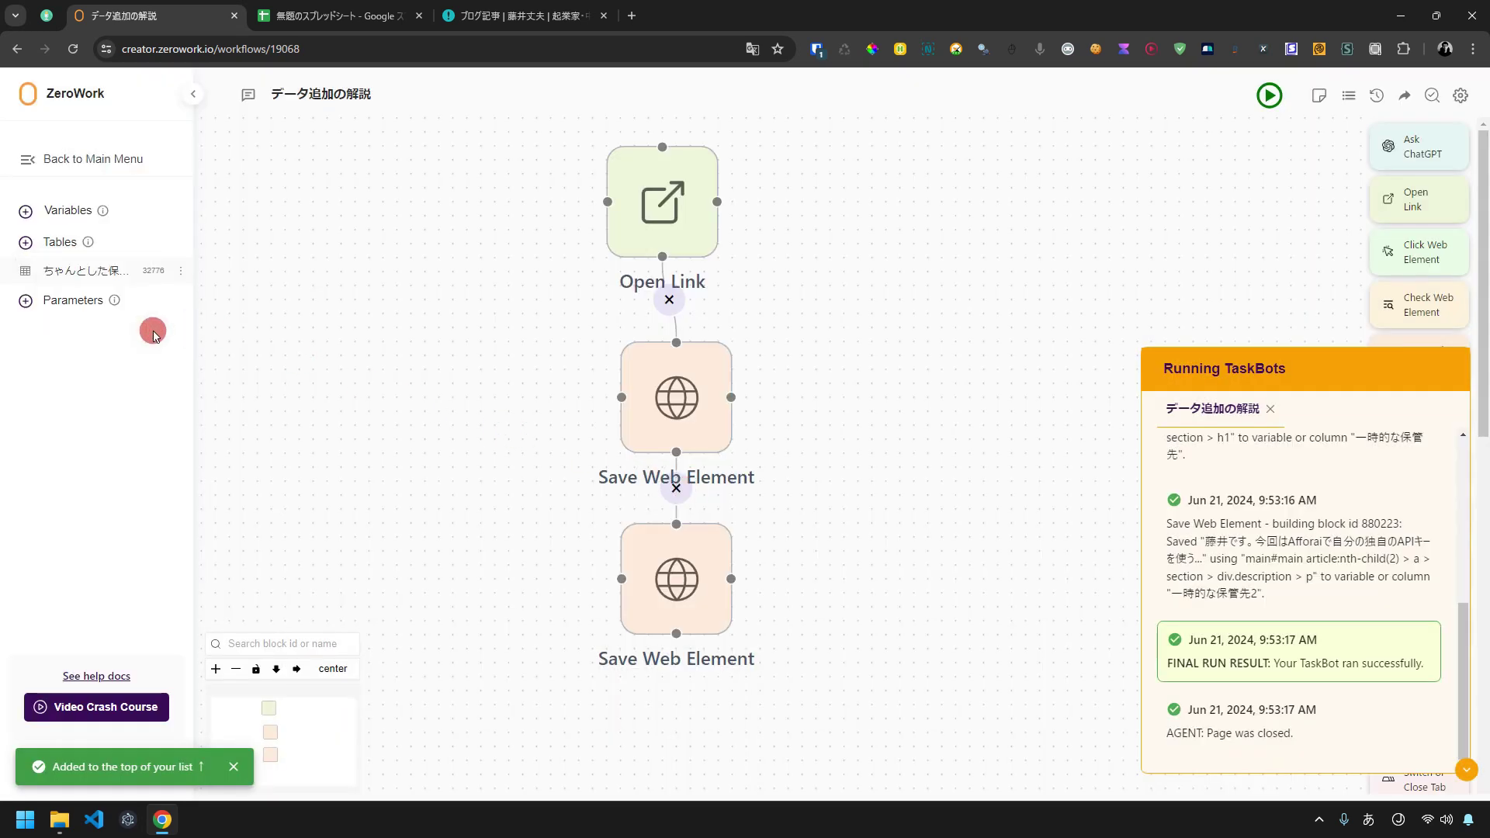
left_click(108, 278)
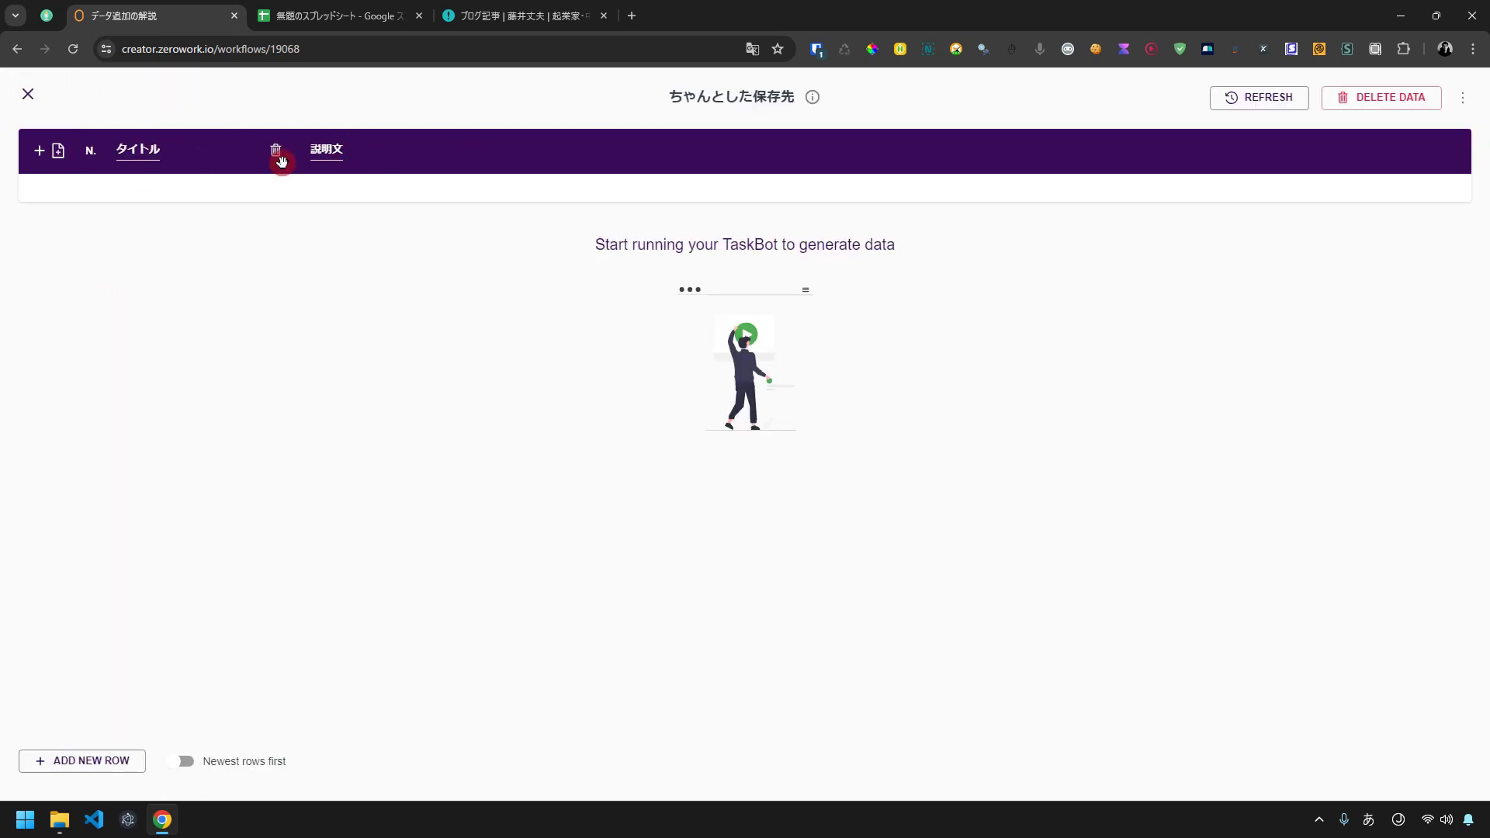
left_click(28, 94)
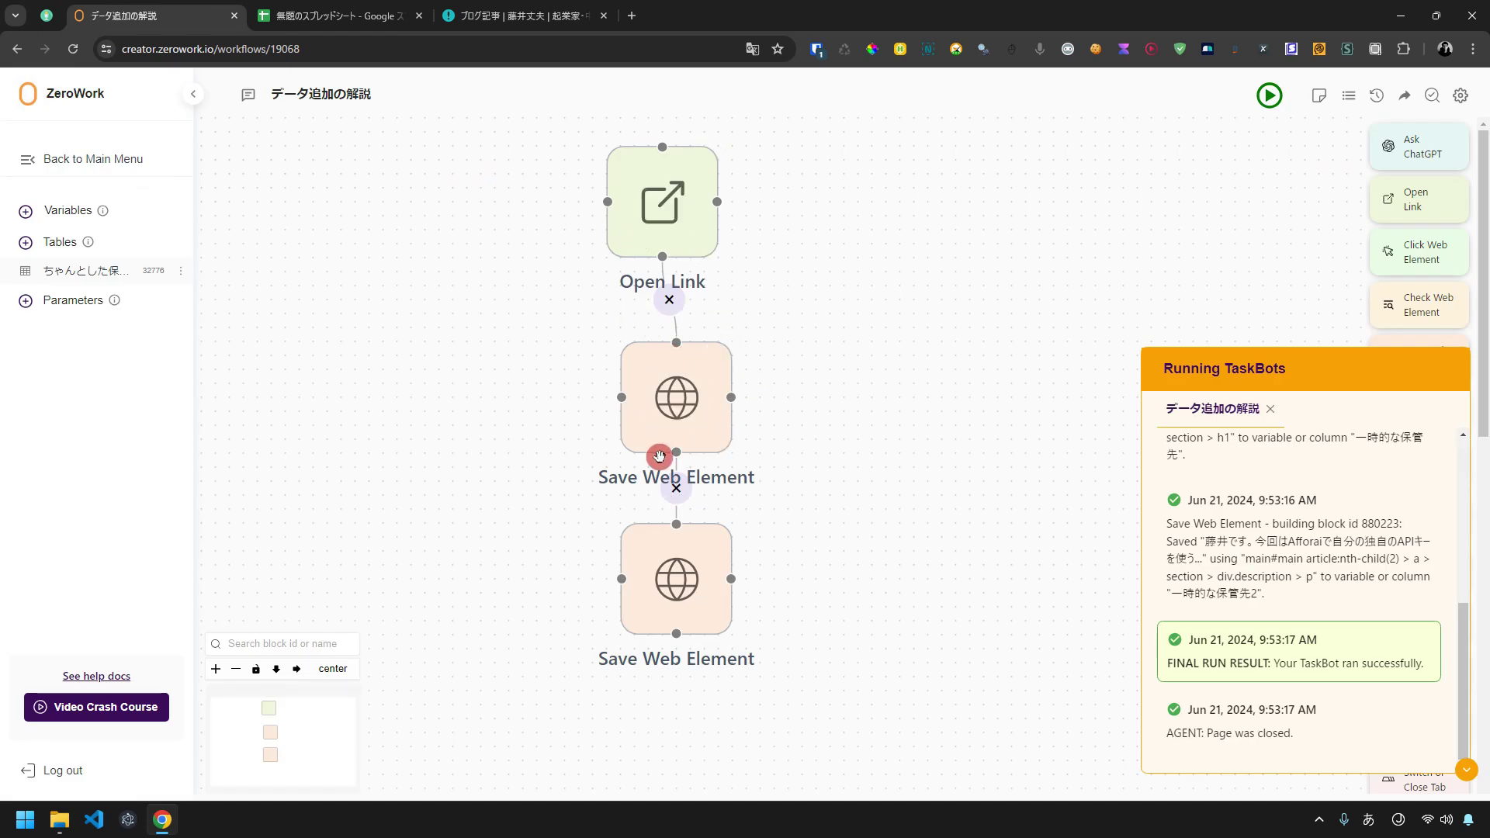
Store the first Save Web Element block's result in the タイトル column of the ちゃんとした保存先 table and save the block.
left_click(668, 425)
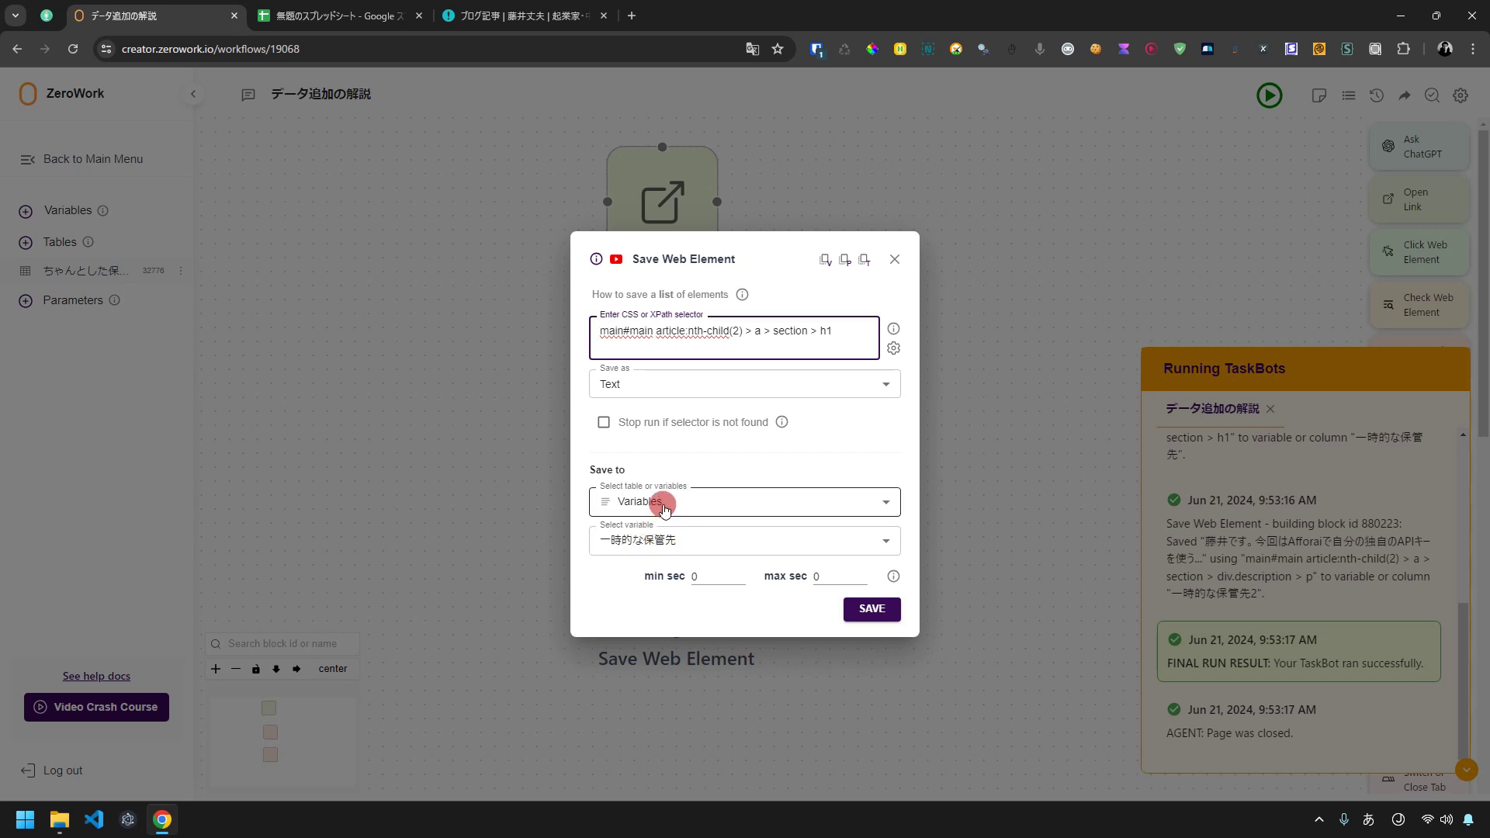
left_click(731, 501)
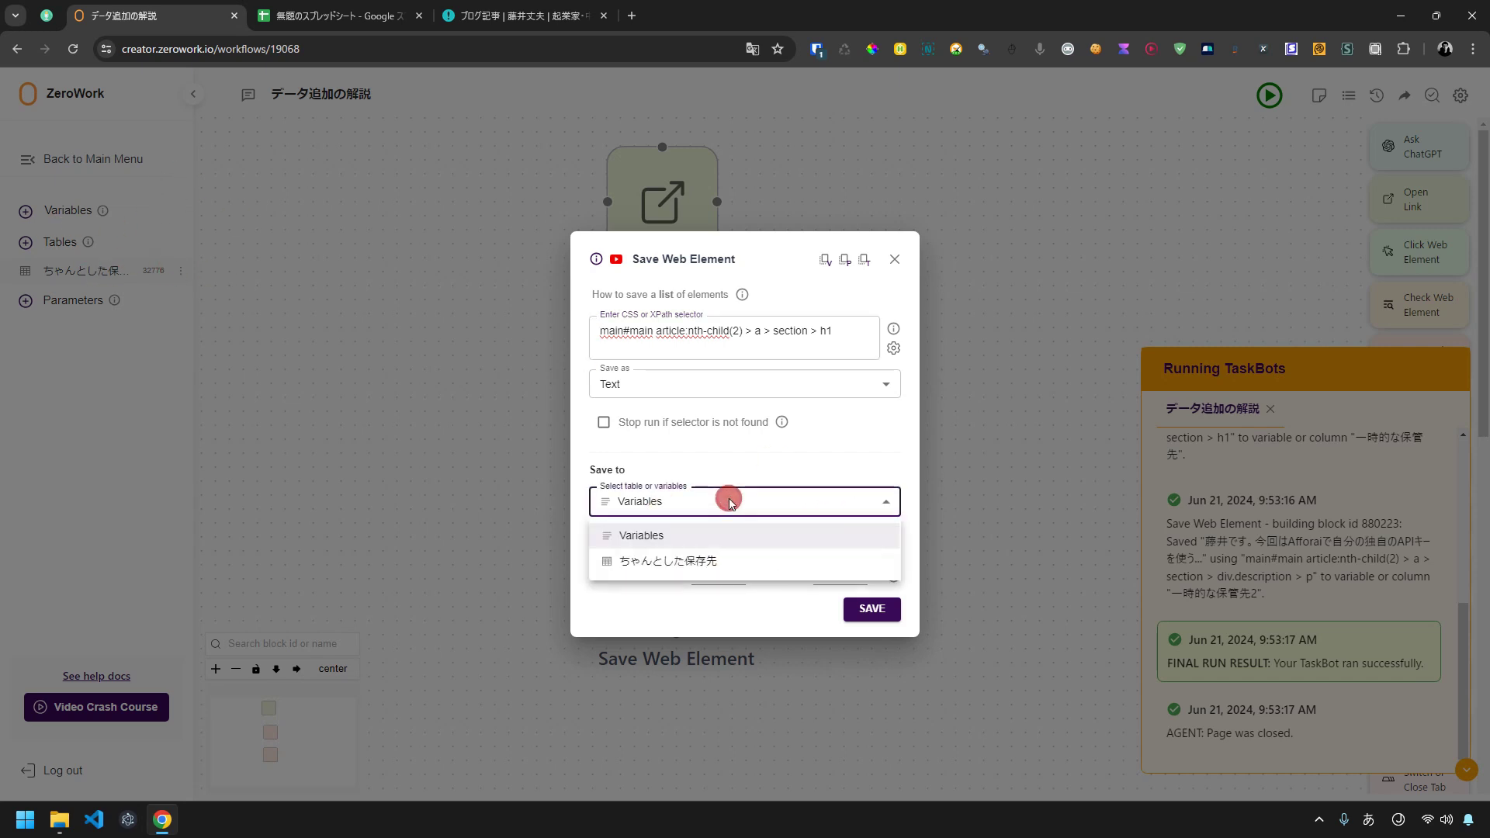
left_click(727, 562)
left_click(697, 541)
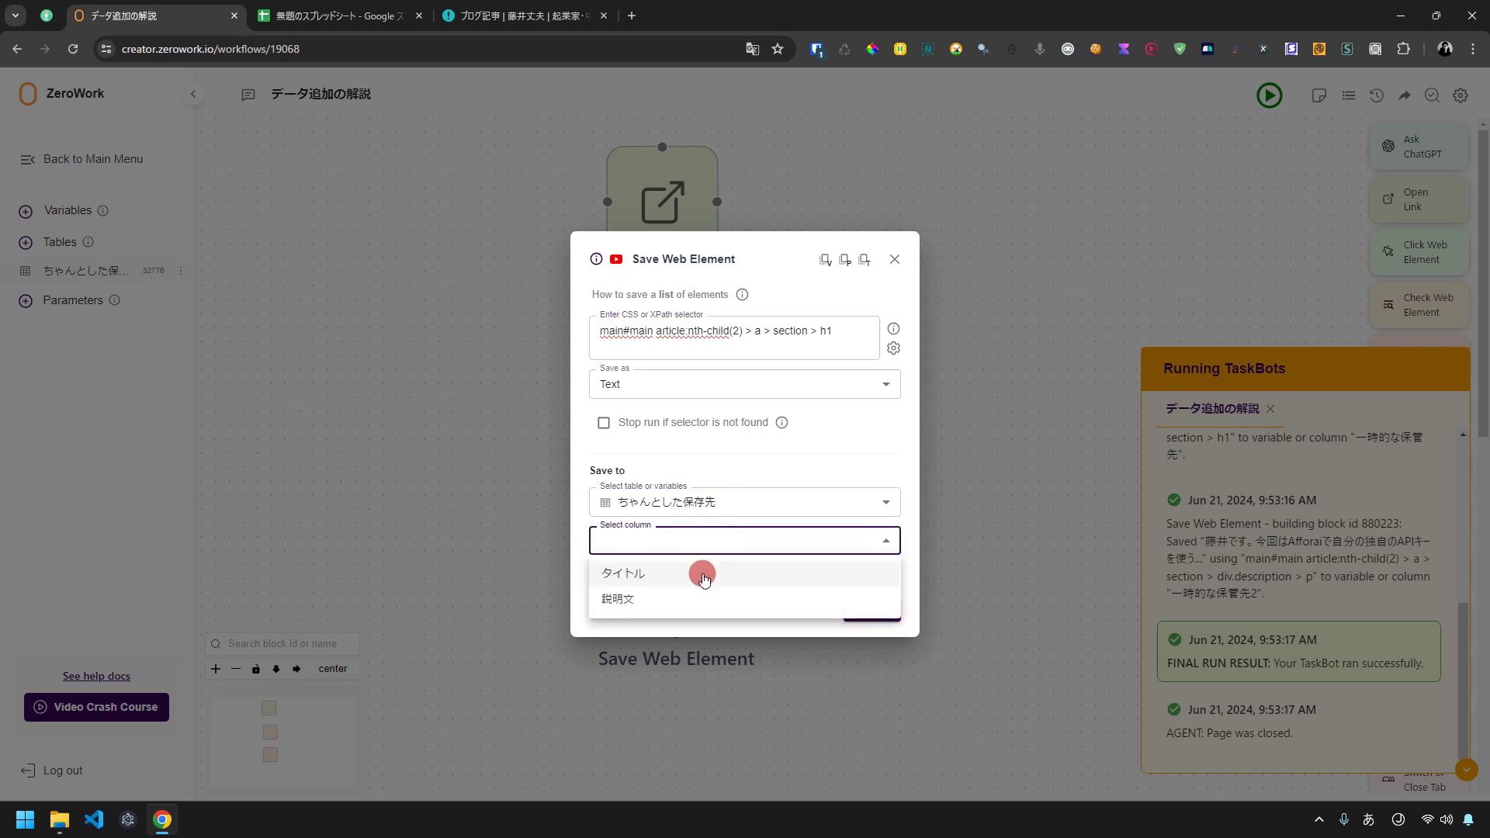
left_click(704, 574)
left_click(870, 607)
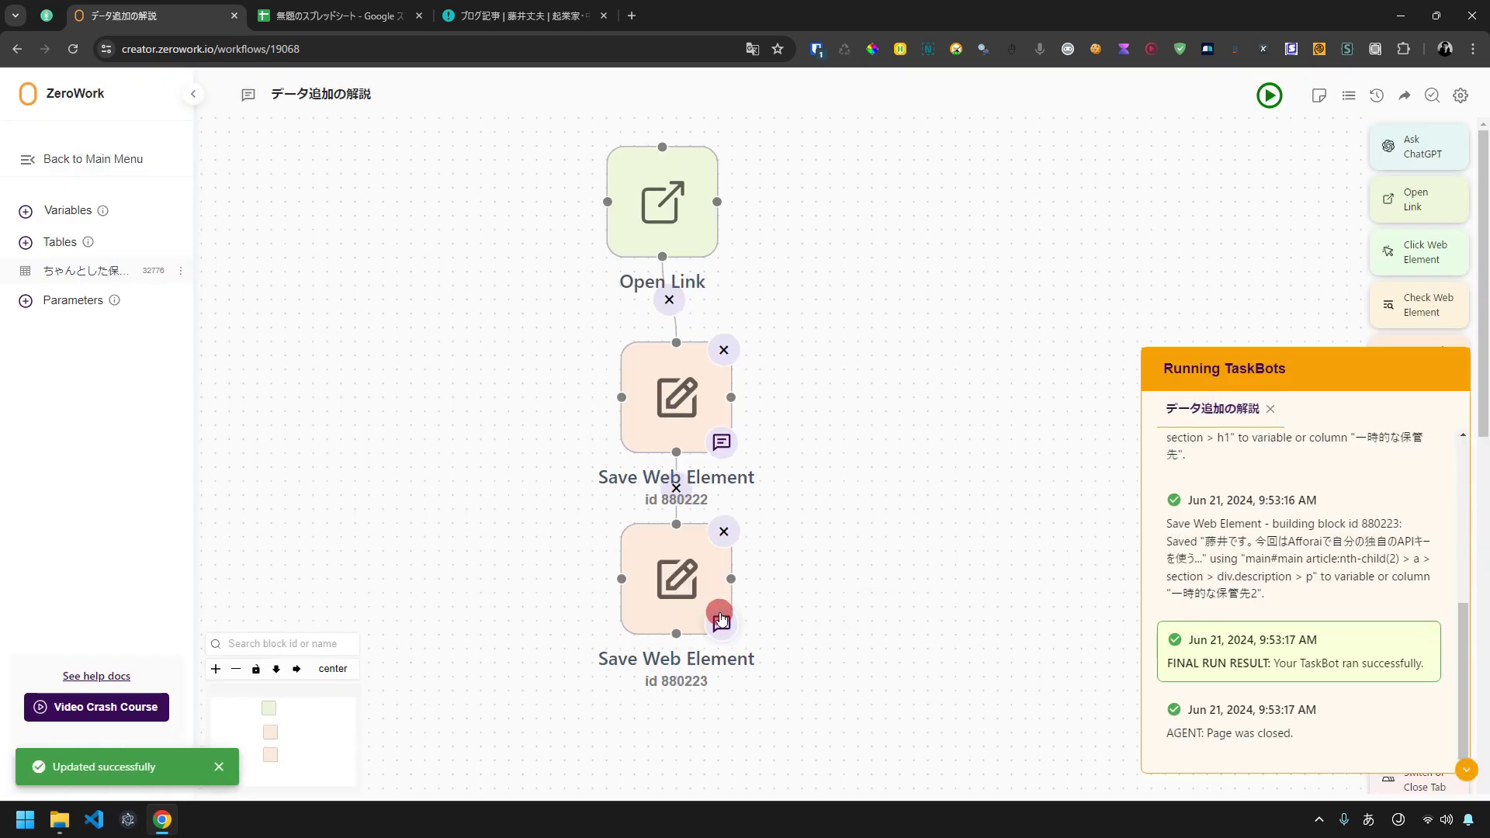
Store the second Save Web Element block's result in the 説明文 column of ちゃんとした保存先, and set both blocks' selectors to article:nth-child(1).
left_click_drag(872, 651, 845, 541)
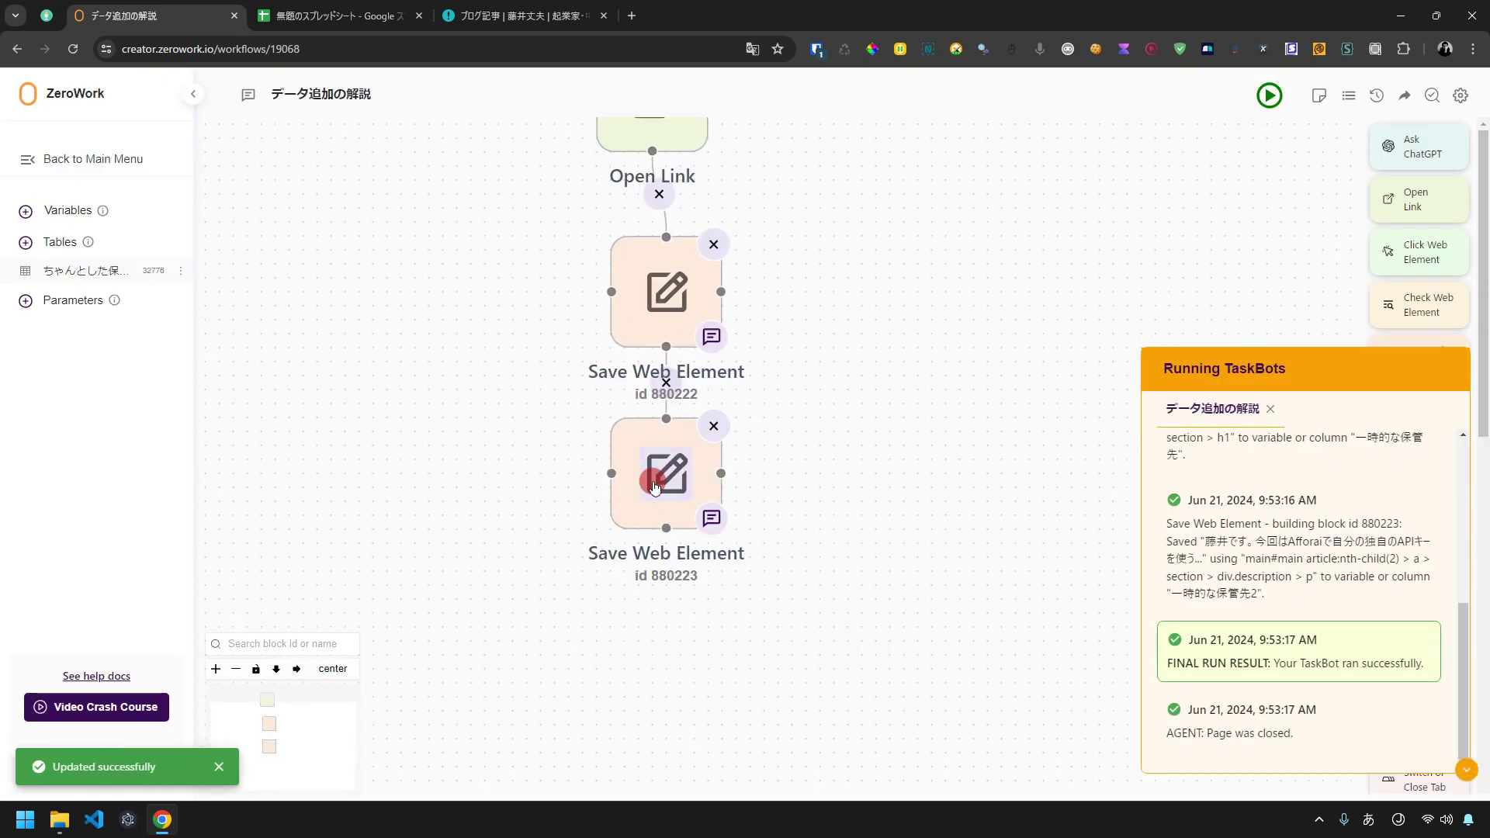
left_click(655, 482)
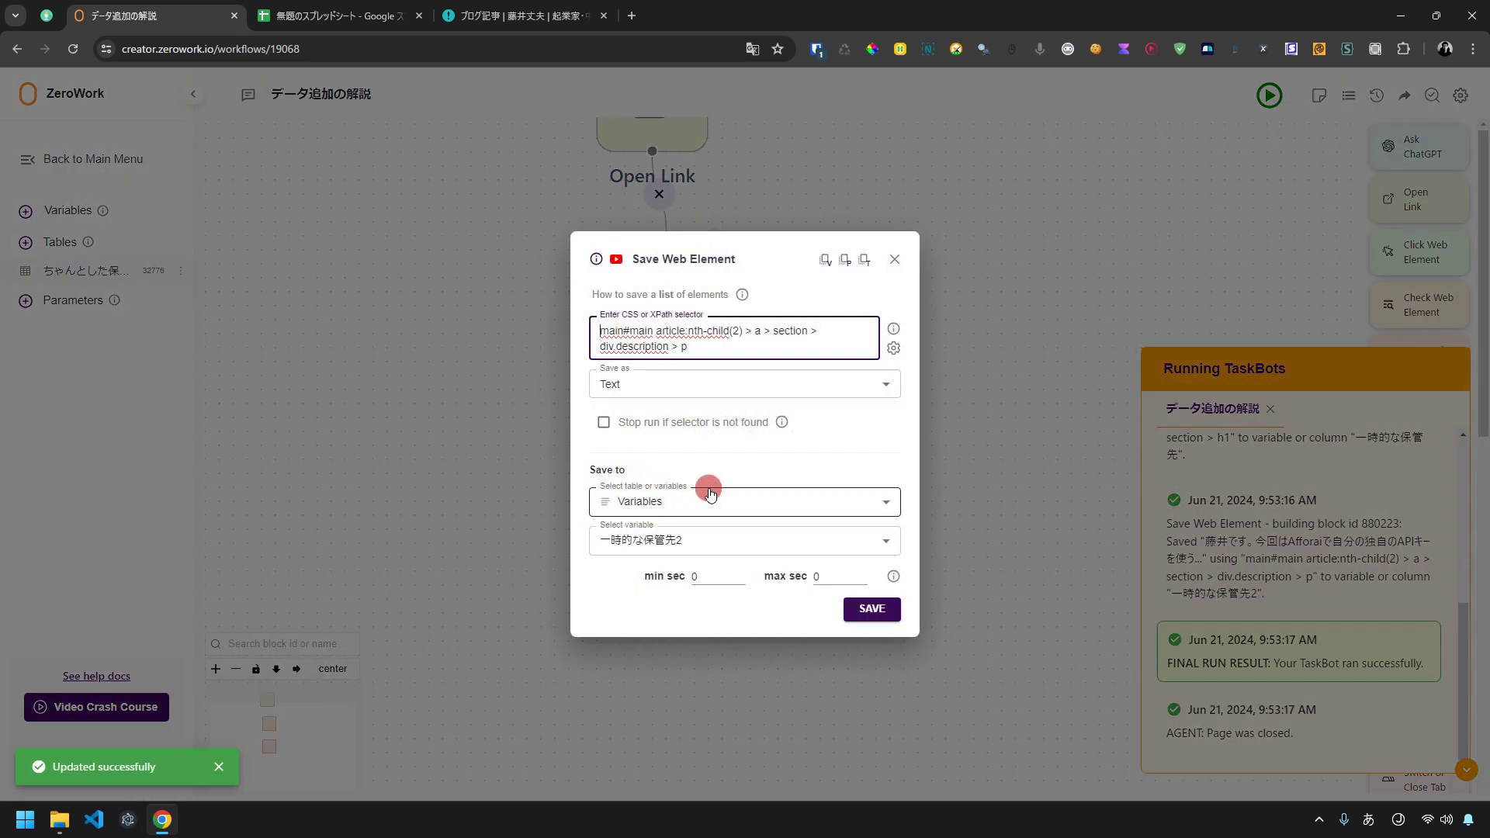
left_click(708, 499)
left_click(698, 555)
left_click(700, 543)
left_click(704, 601)
left_click(734, 317)
left_click(871, 608)
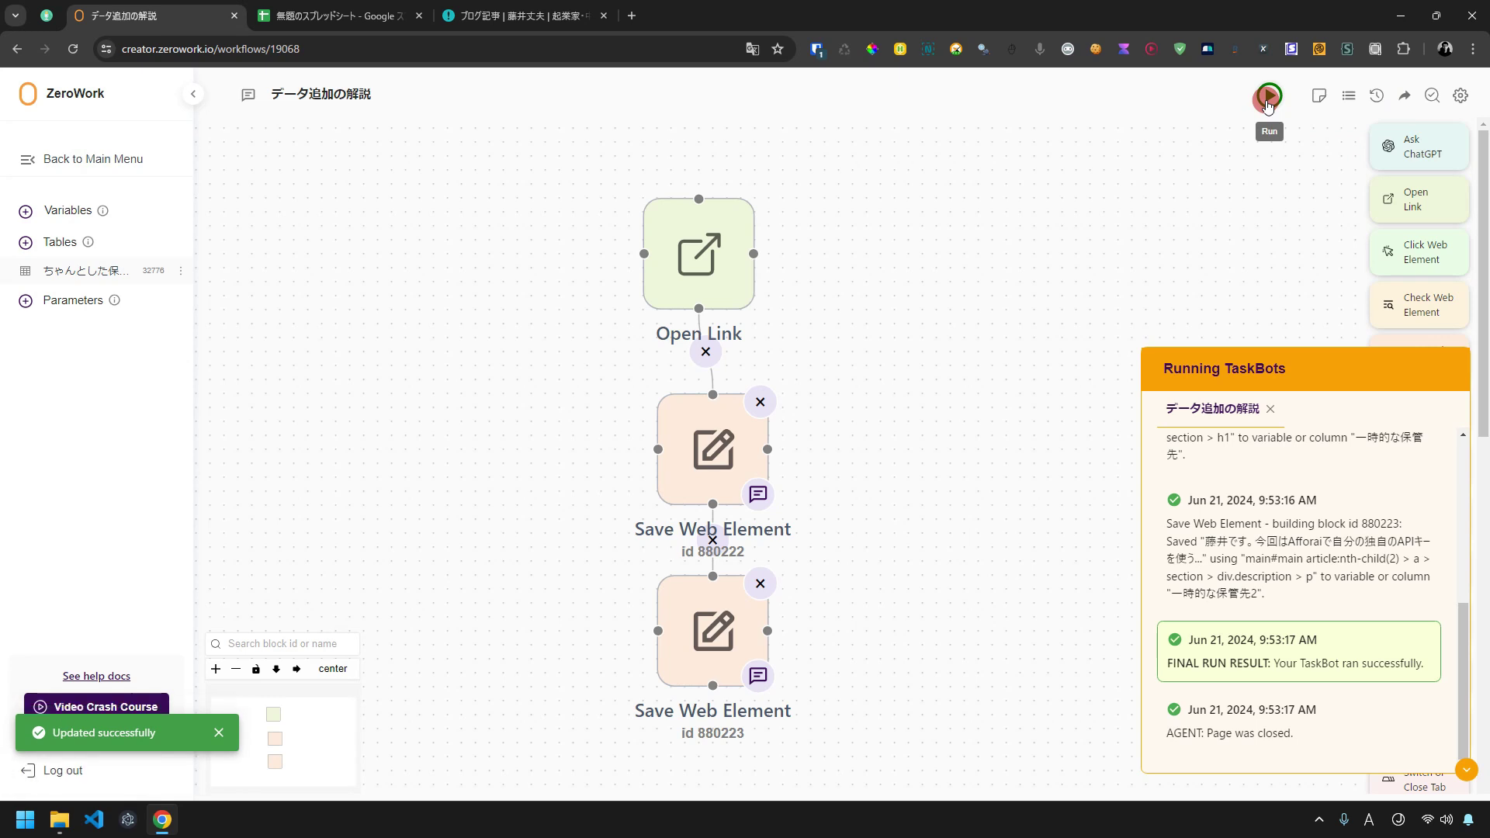
Run the TaskBot and compare the ちゃんとした保存先 table before and after the run.
mouse_move(86, 214)
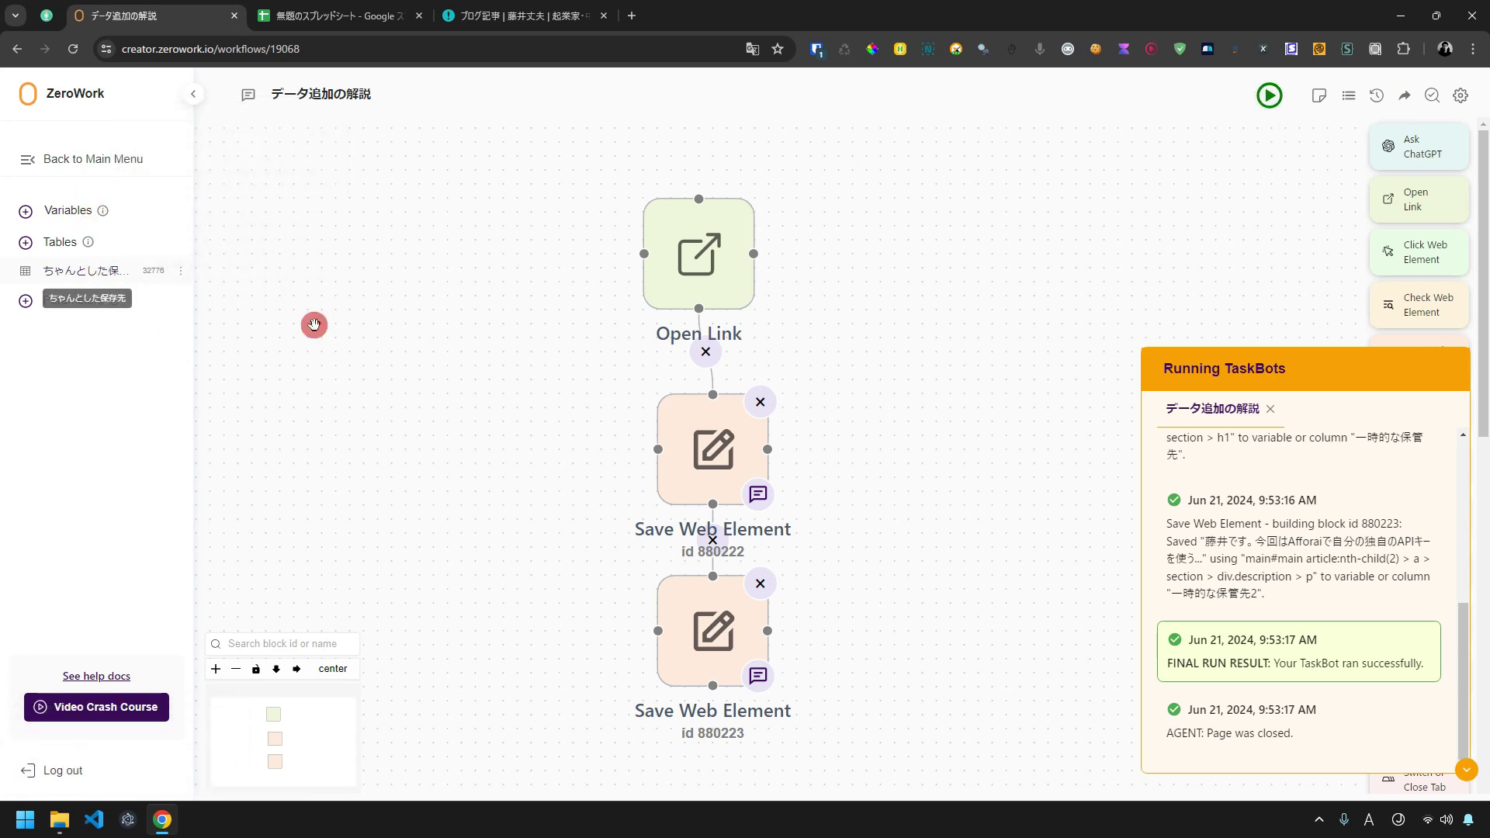
left_click(35, 270)
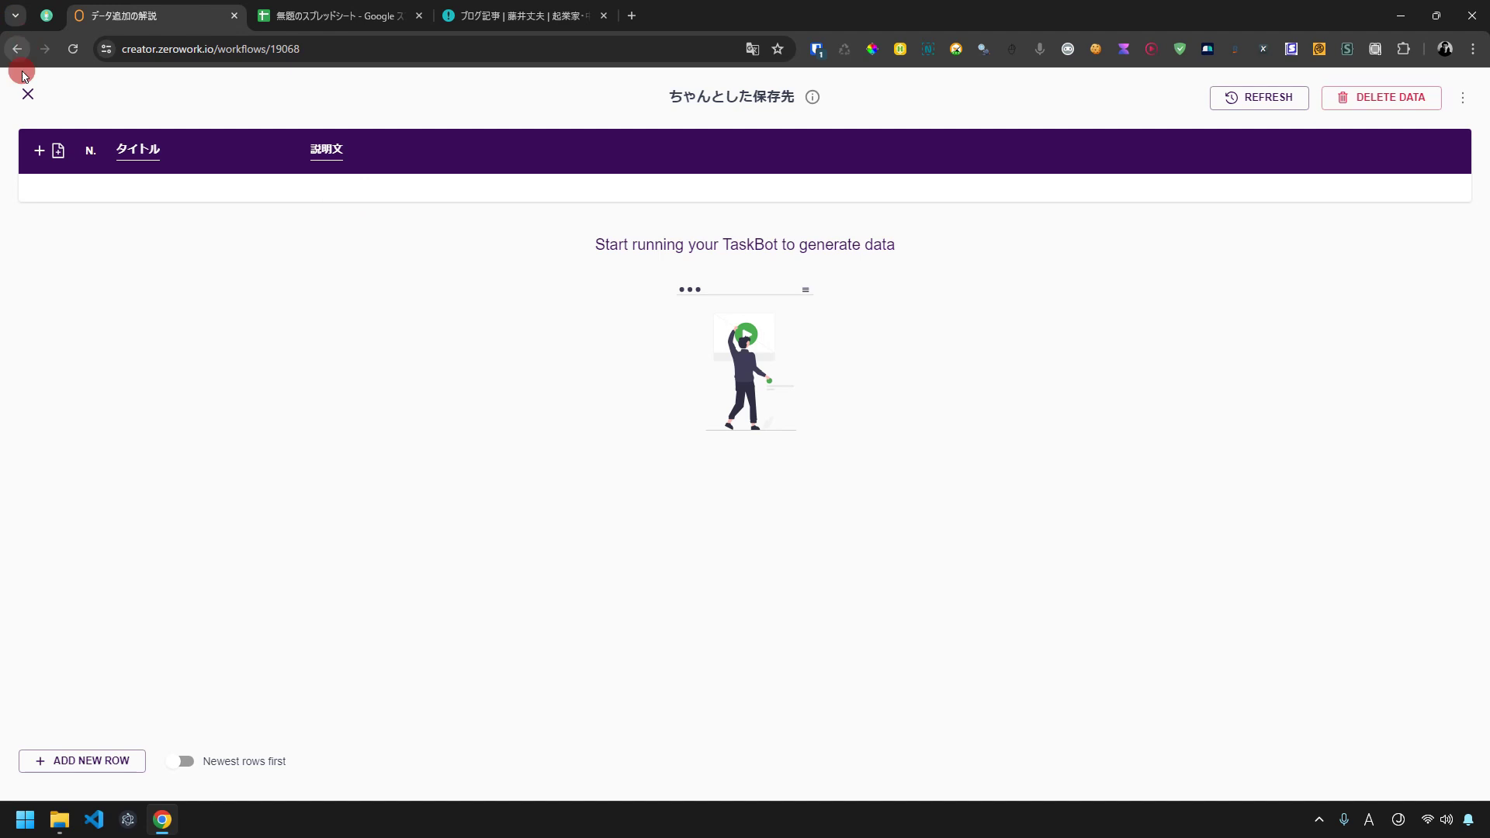
left_click(28, 94)
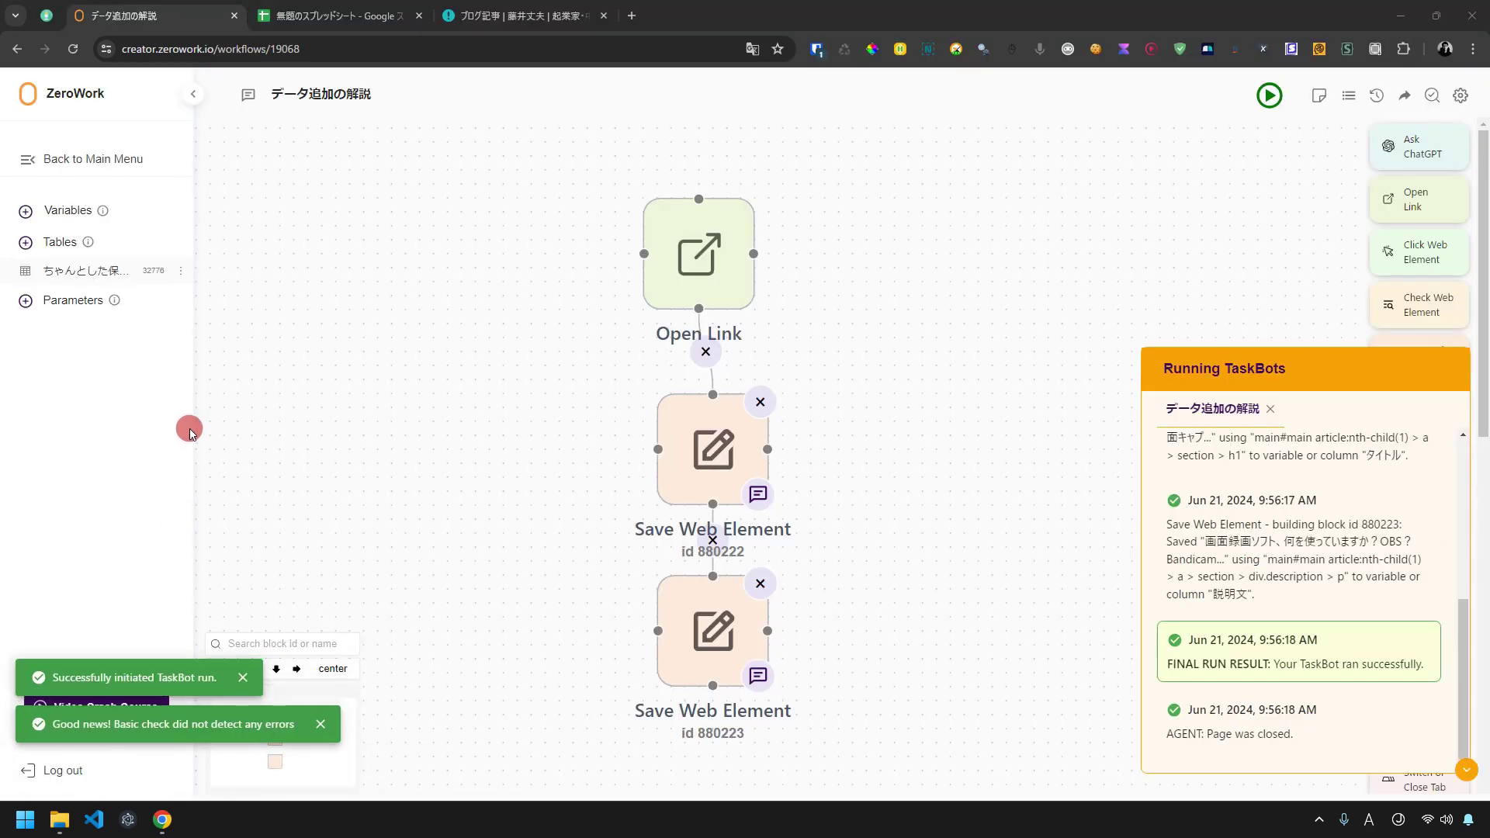
left_click(113, 273)
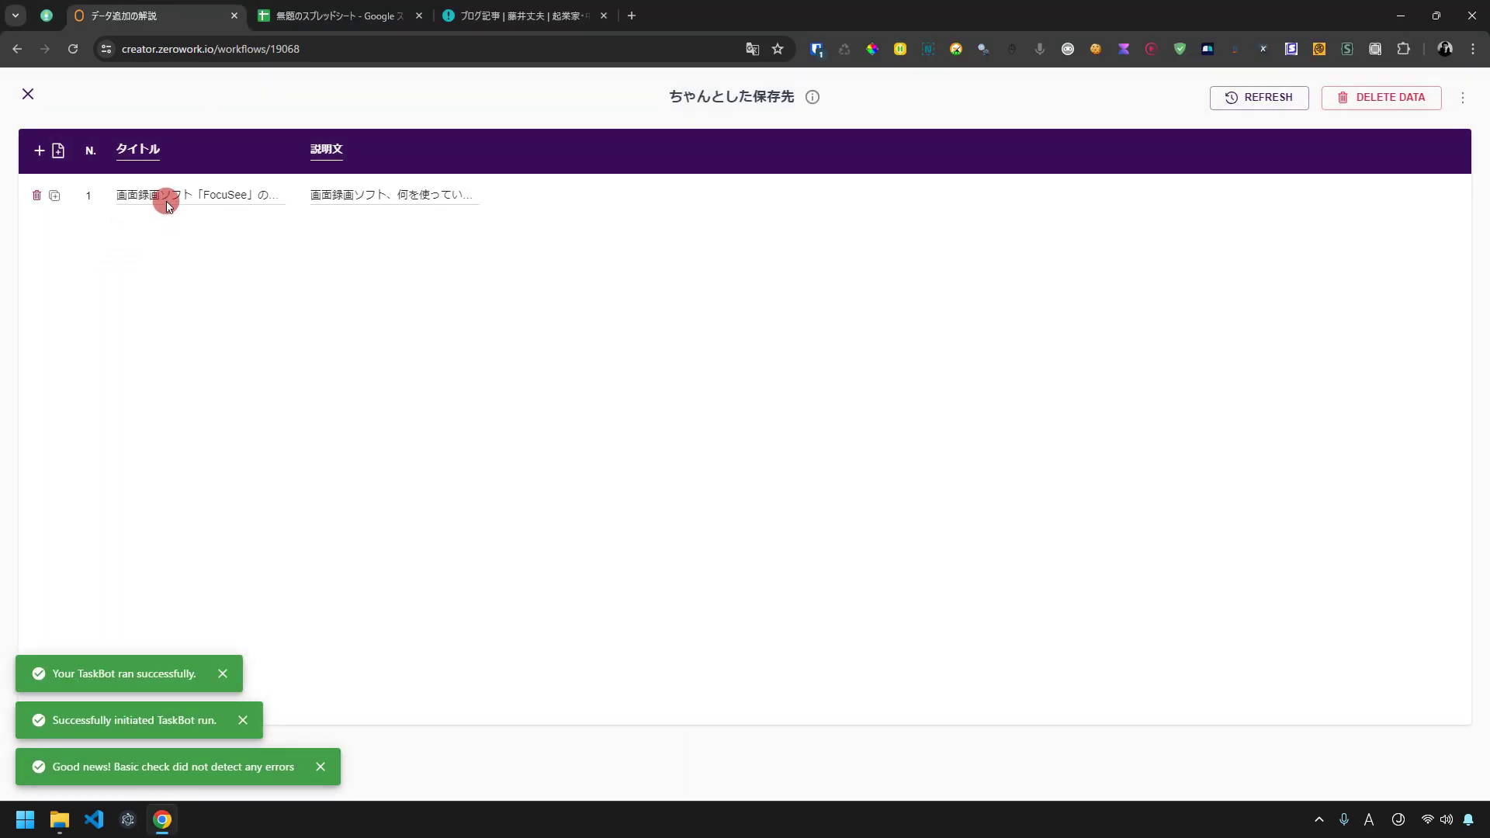
left_click(29, 94)
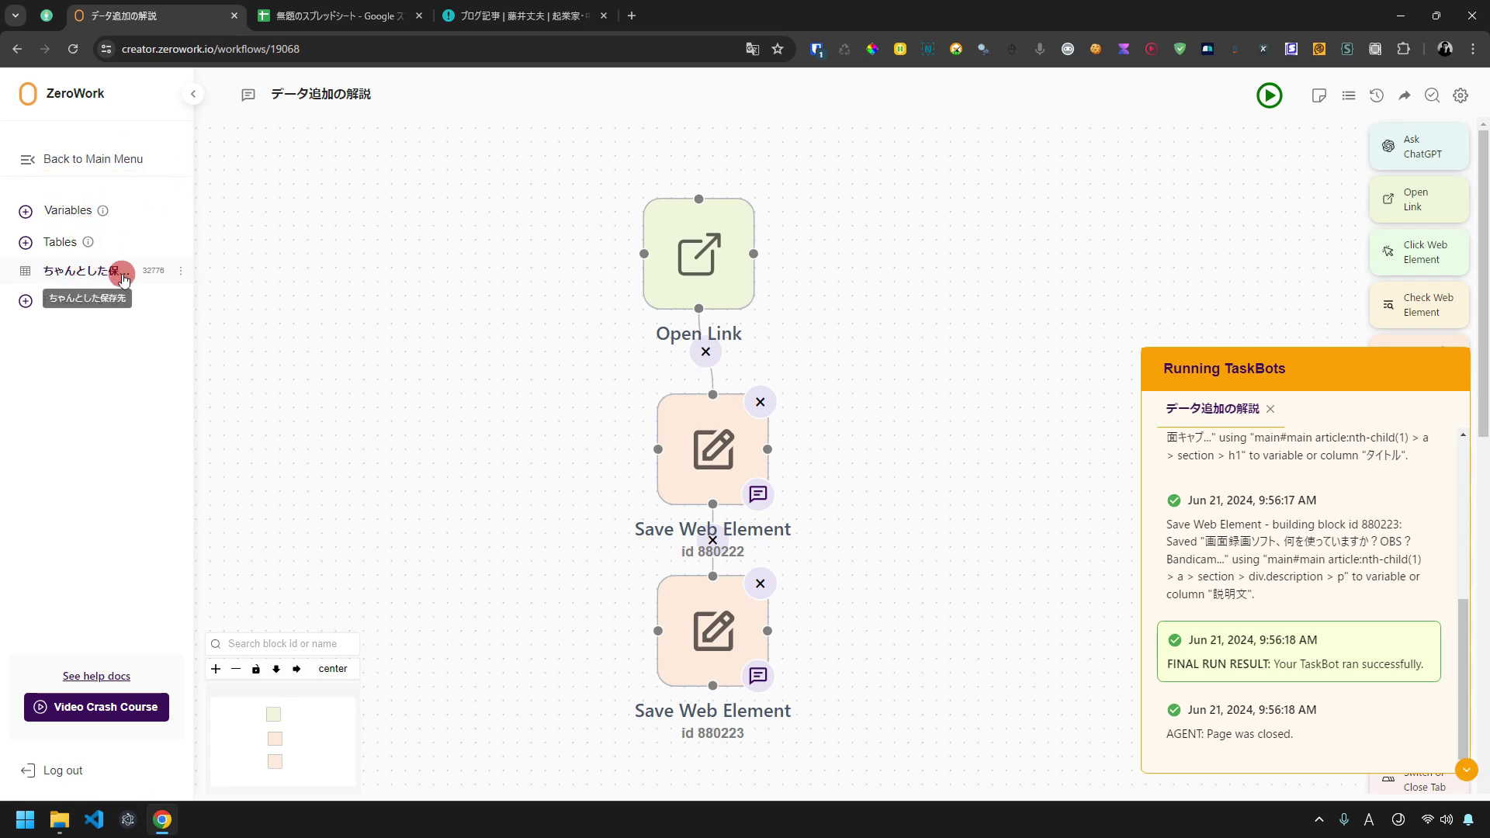
Review the second blog article, then change both Save Web Element blocks' selectors to article:nth-child(2) and save each block.
key("ctrl+Tab")
key("ctrl+Tab")
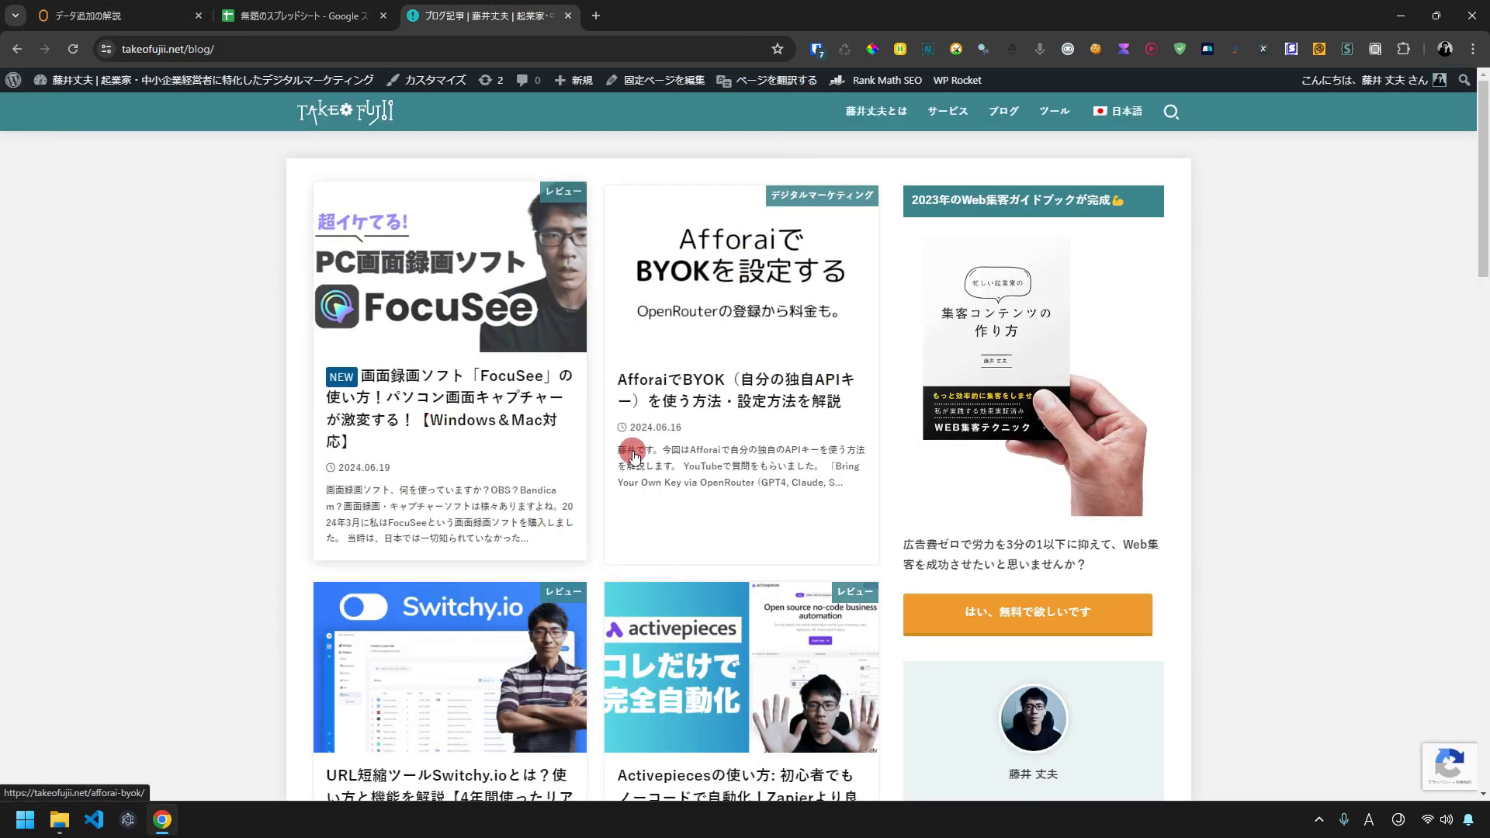
key("ctrl+Tab")
left_click(746, 447)
left_click(714, 318)
left_click(872, 608)
left_click(741, 575)
left_click(871, 607)
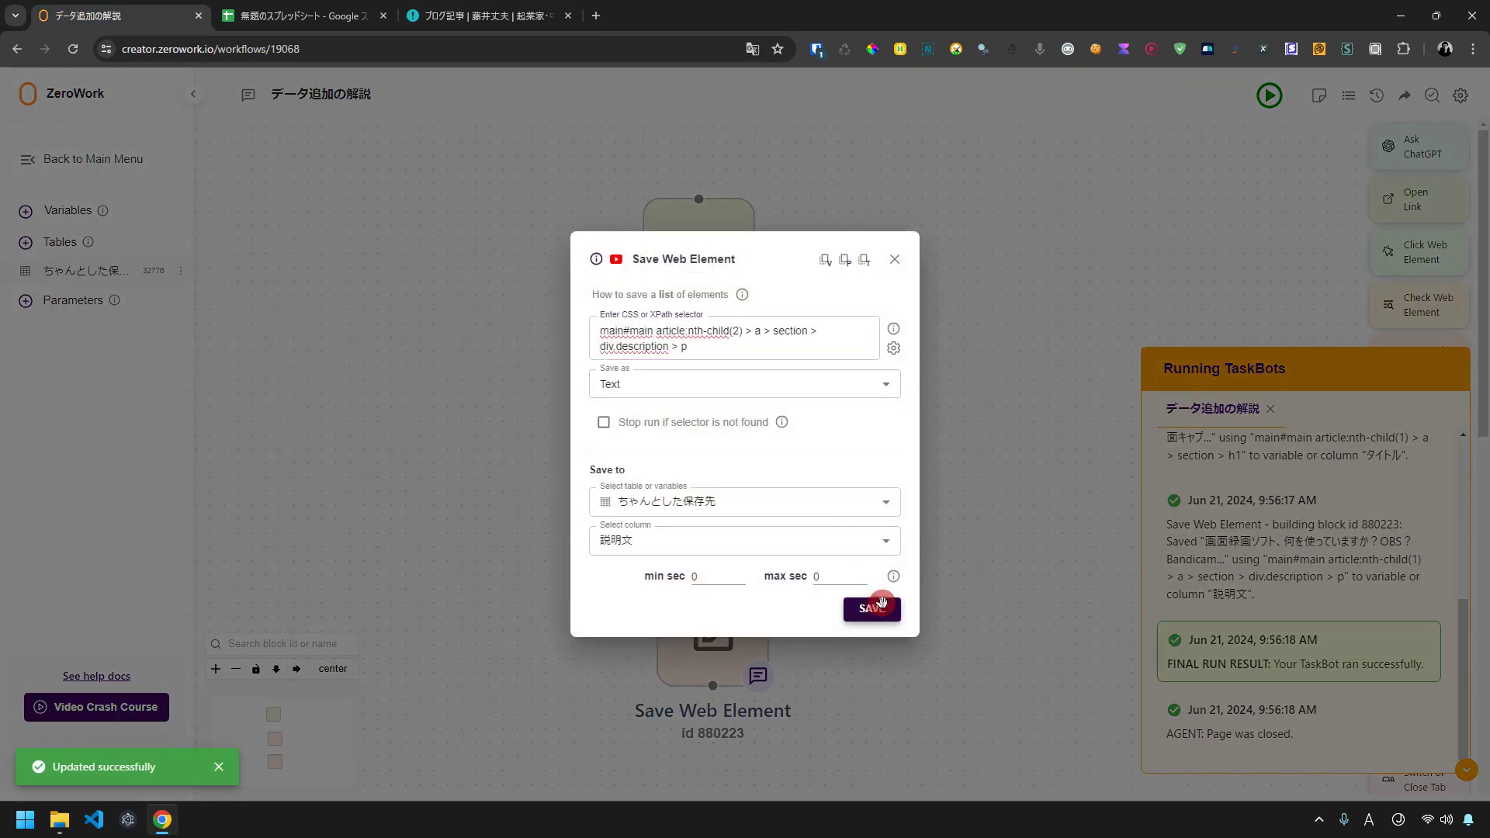
Run the TaskBot, then open the ちゃんとした保存先 table, delete its saved rows and close it.
left_click(1267, 96)
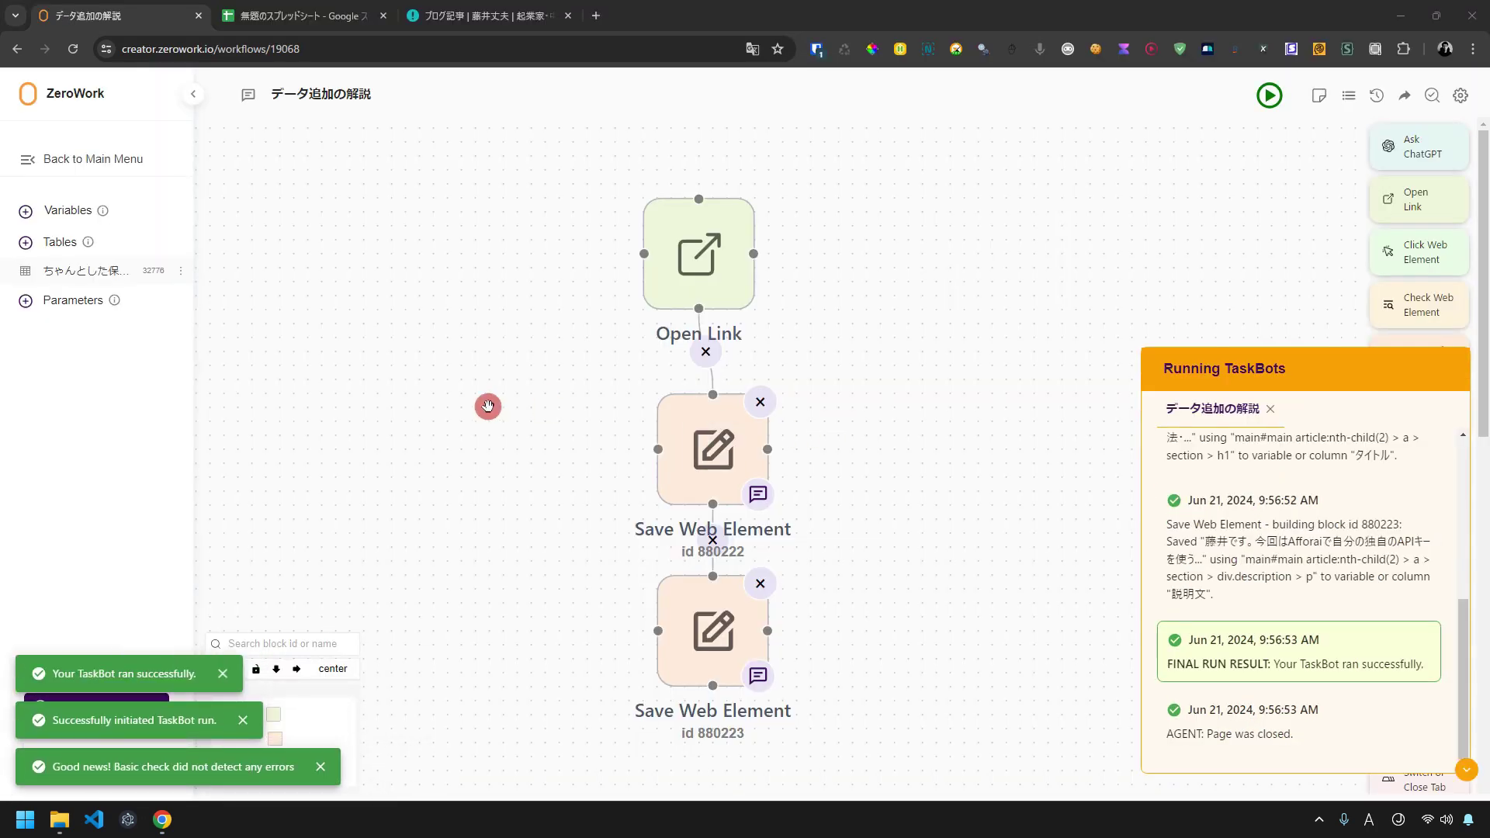
left_click(111, 268)
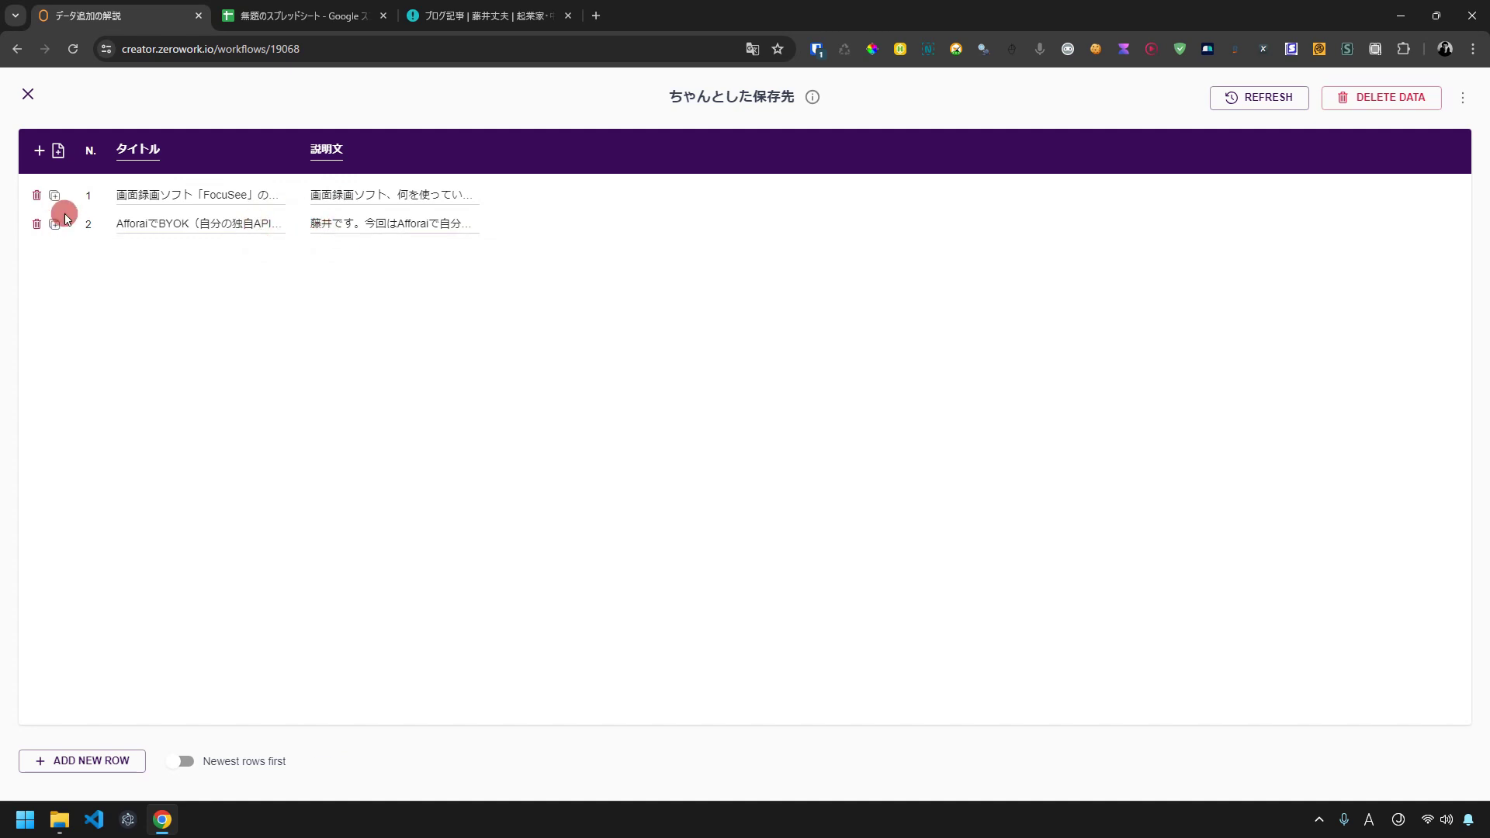
left_click(39, 199)
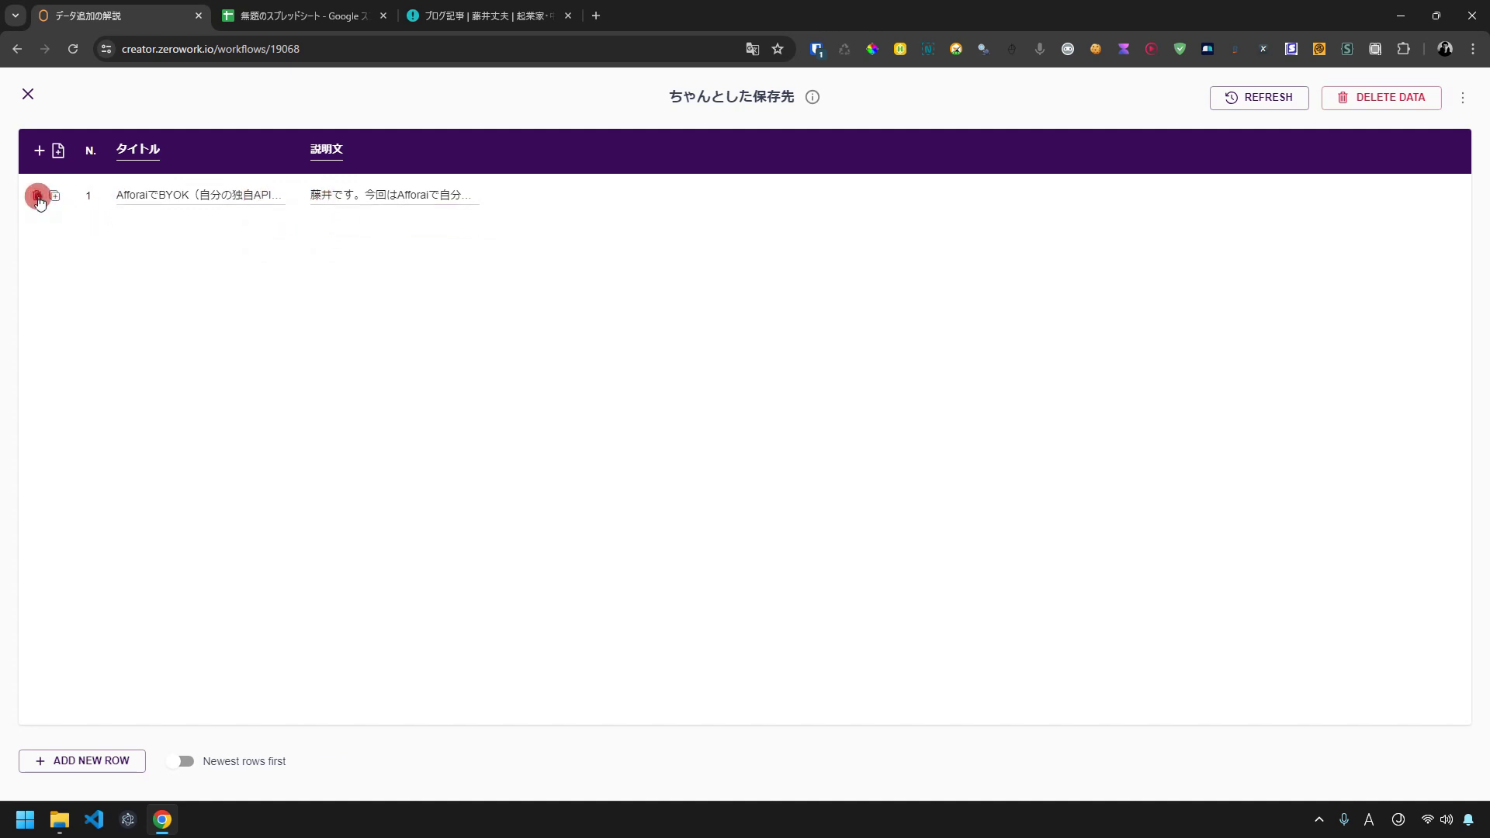
key("Escape")
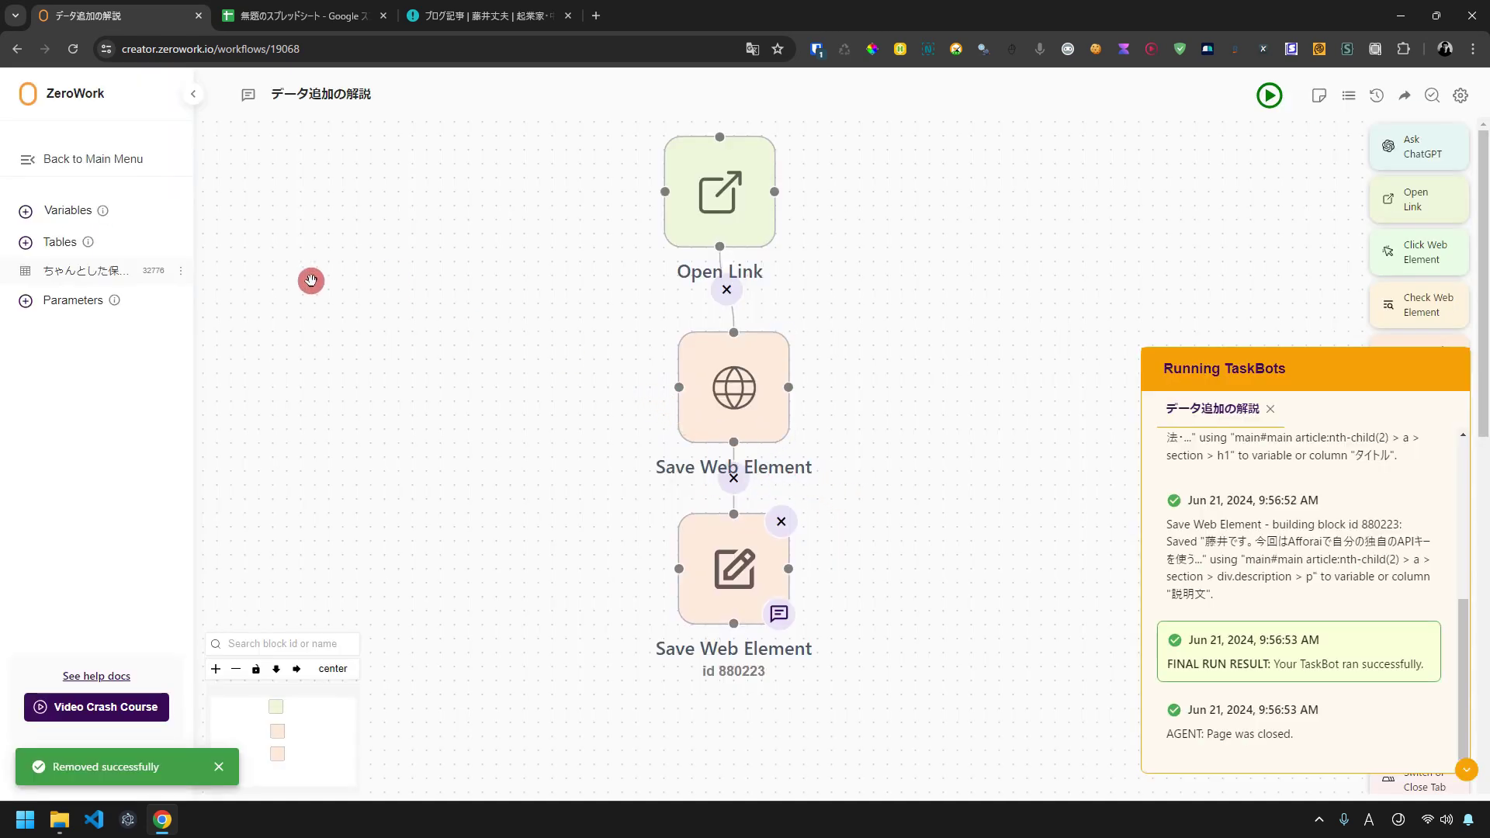
Look at the TaskBot's variables and the ちゃんとした保存先 table to compare the two storage types.
left_click(86, 217)
left_click(277, 219)
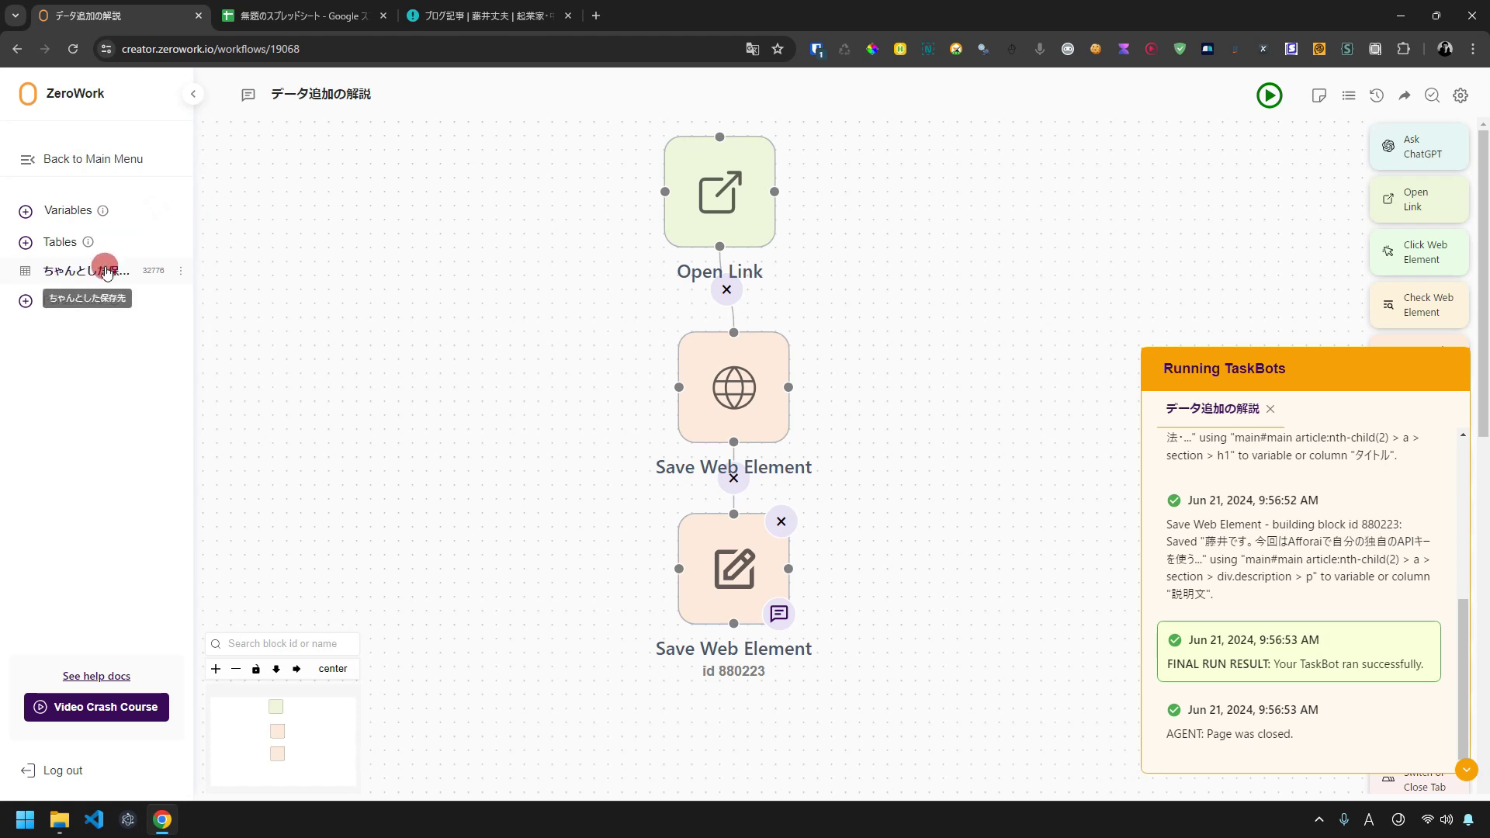
left_click(73, 270)
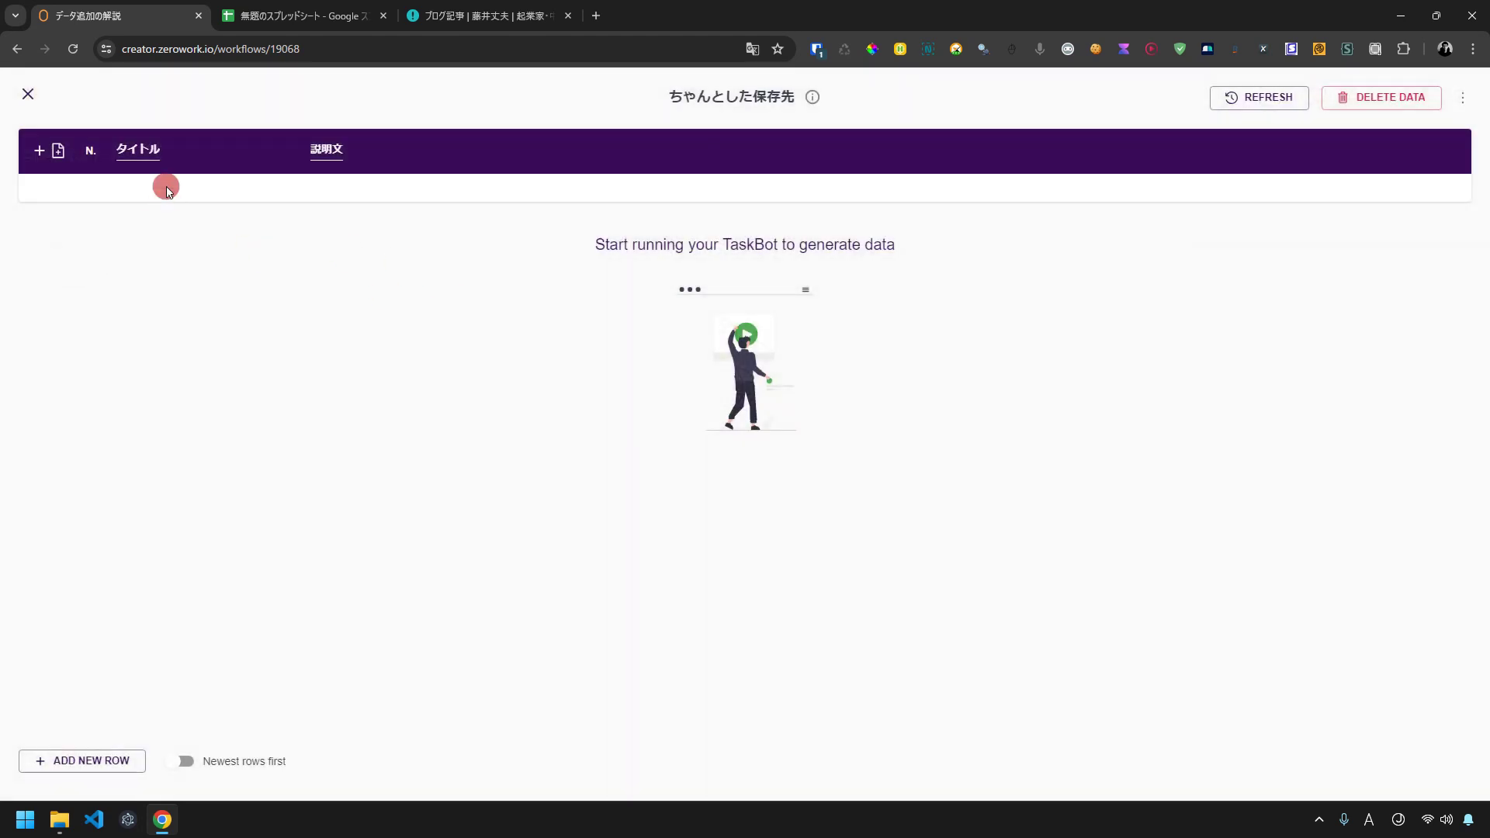
left_click(25, 104)
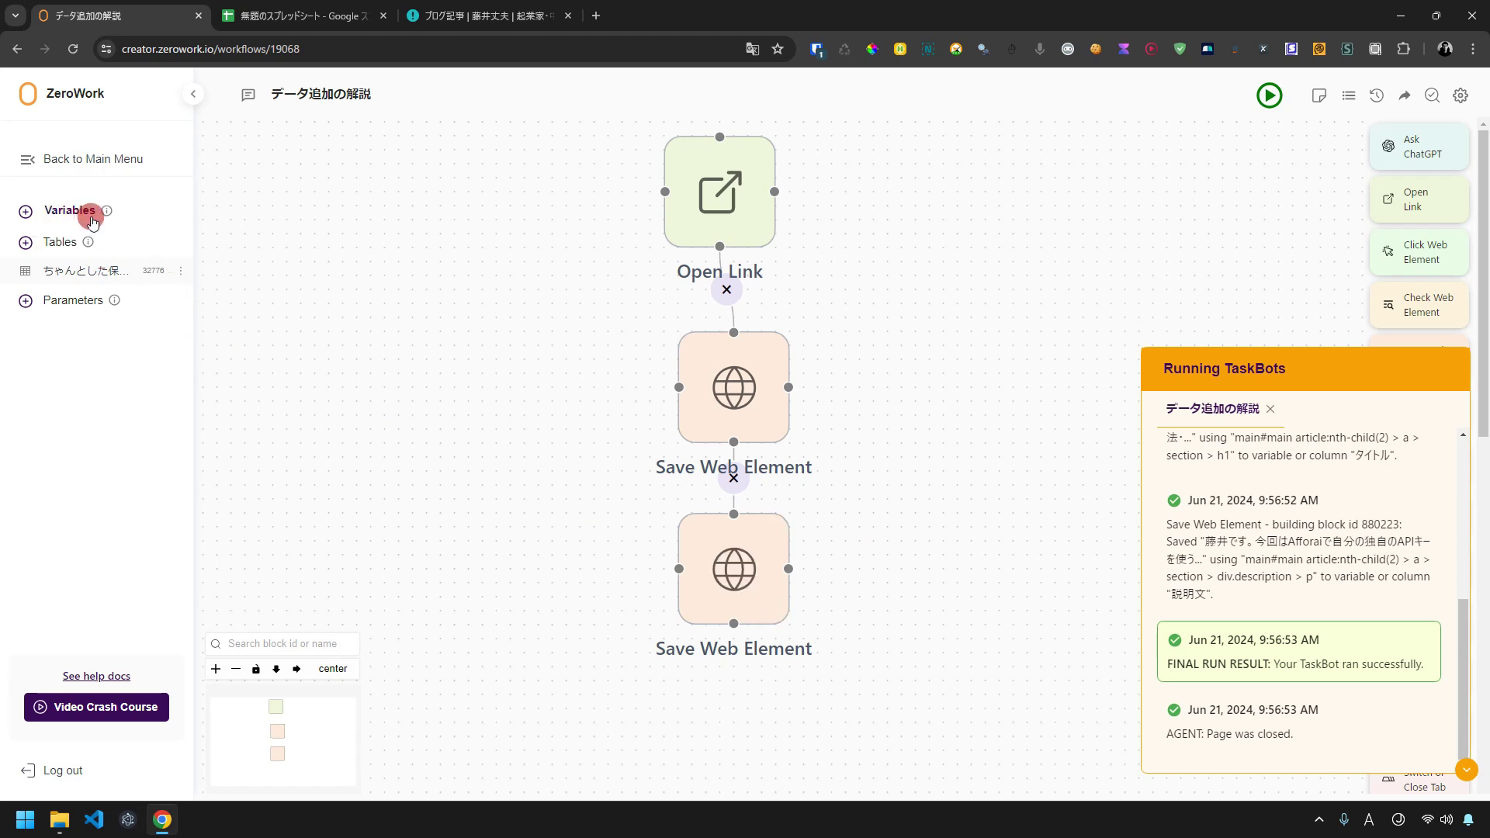
Open the Google Sheets integration settings by way of a new Google Sheet table's account help and review the connected accounts.
mouse_move(90, 242)
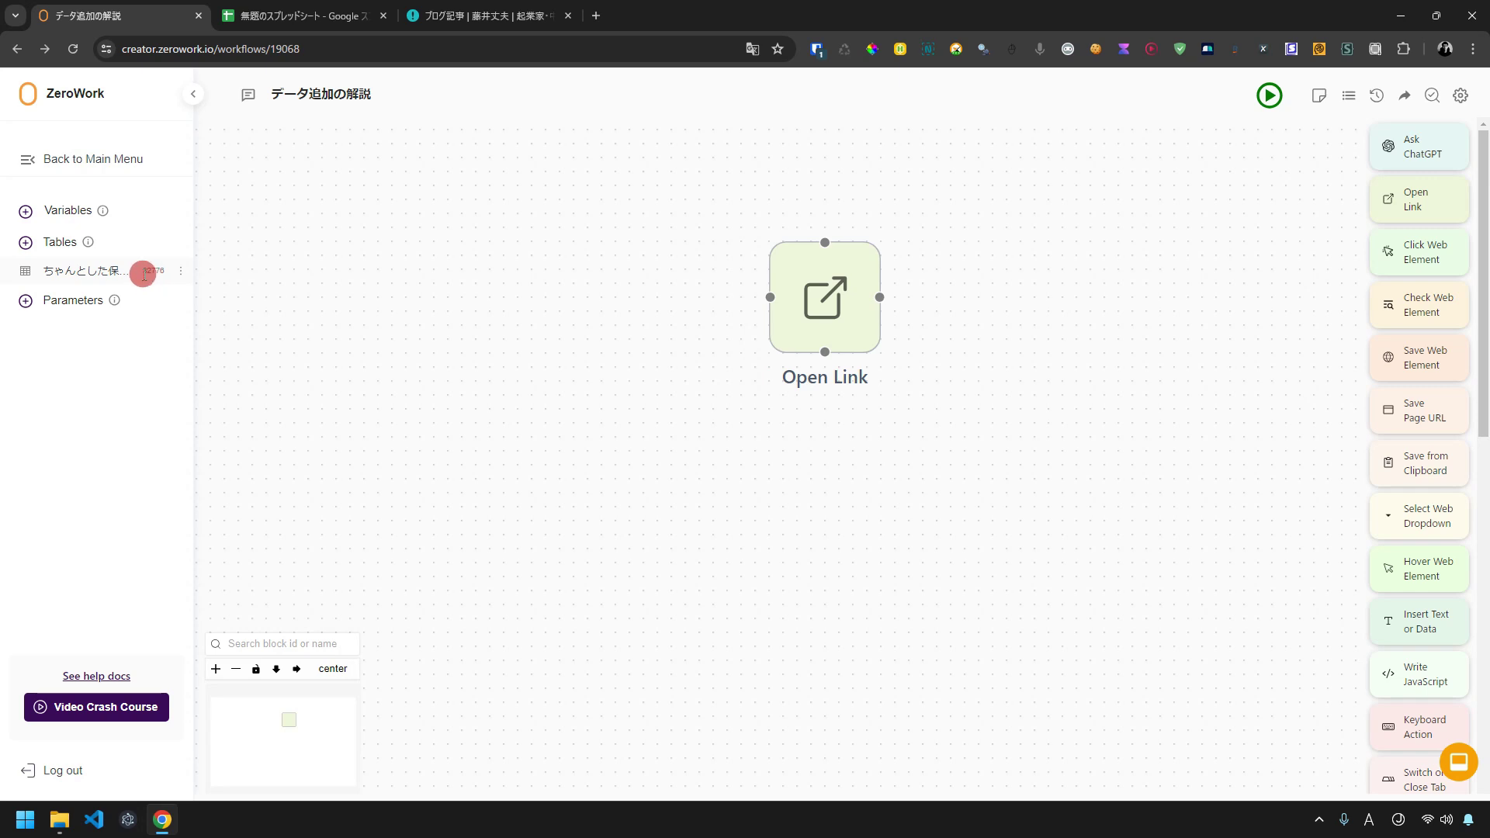
left_click(22, 243)
left_click(39, 275)
left_click(823, 432)
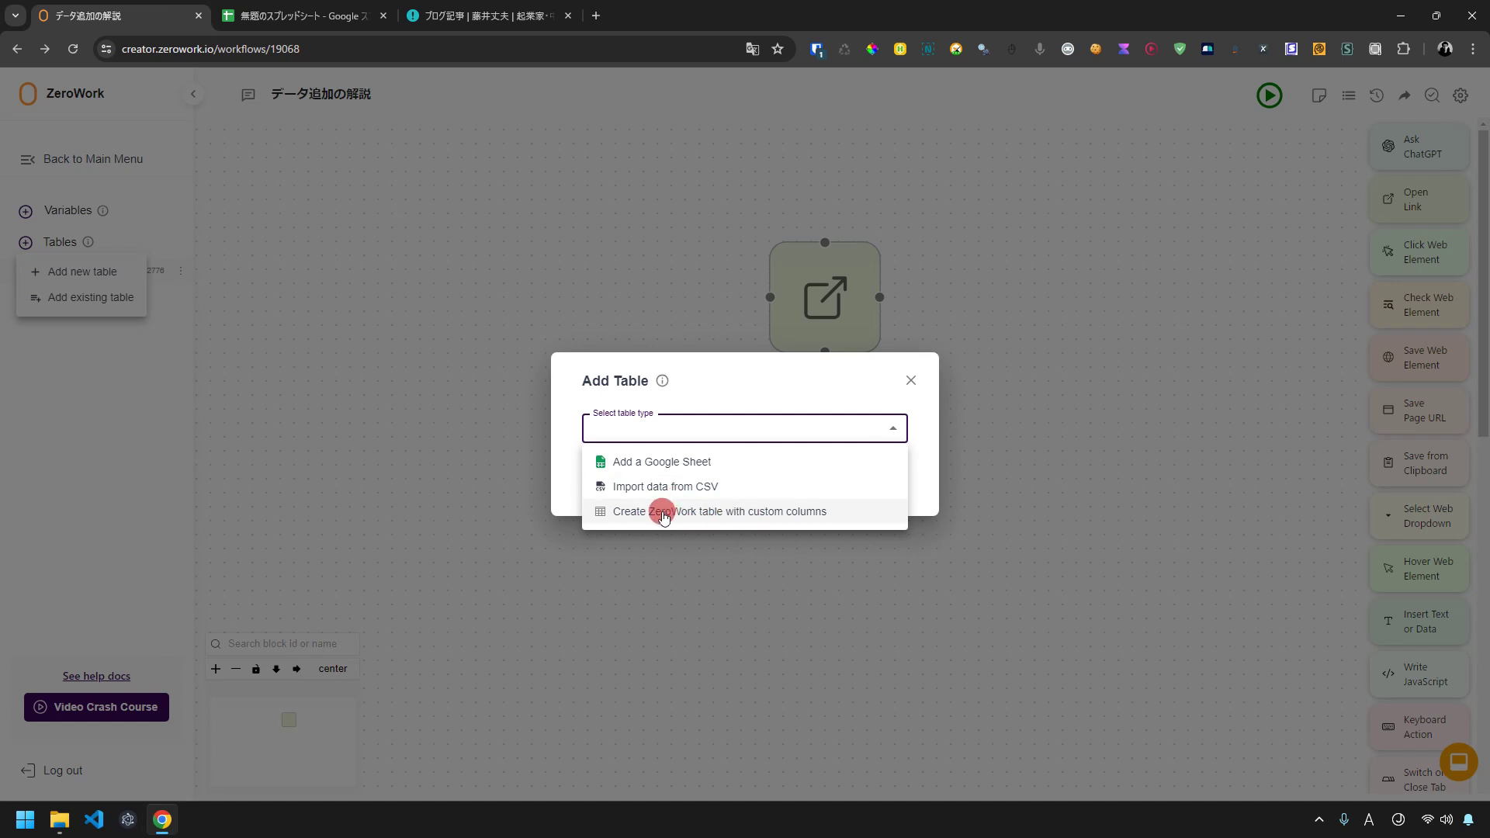
left_click(686, 463)
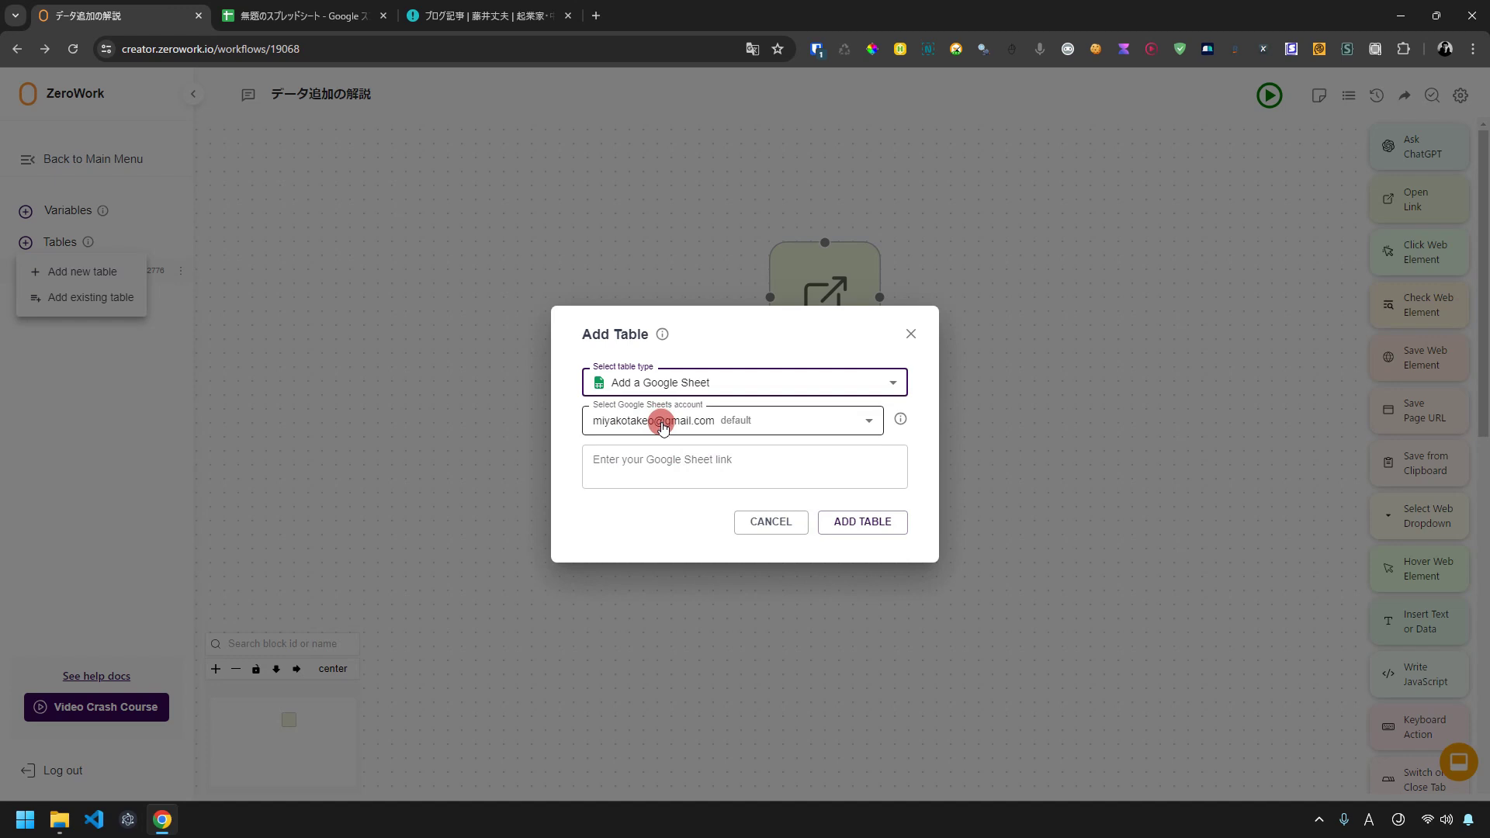
left_click(330, 14)
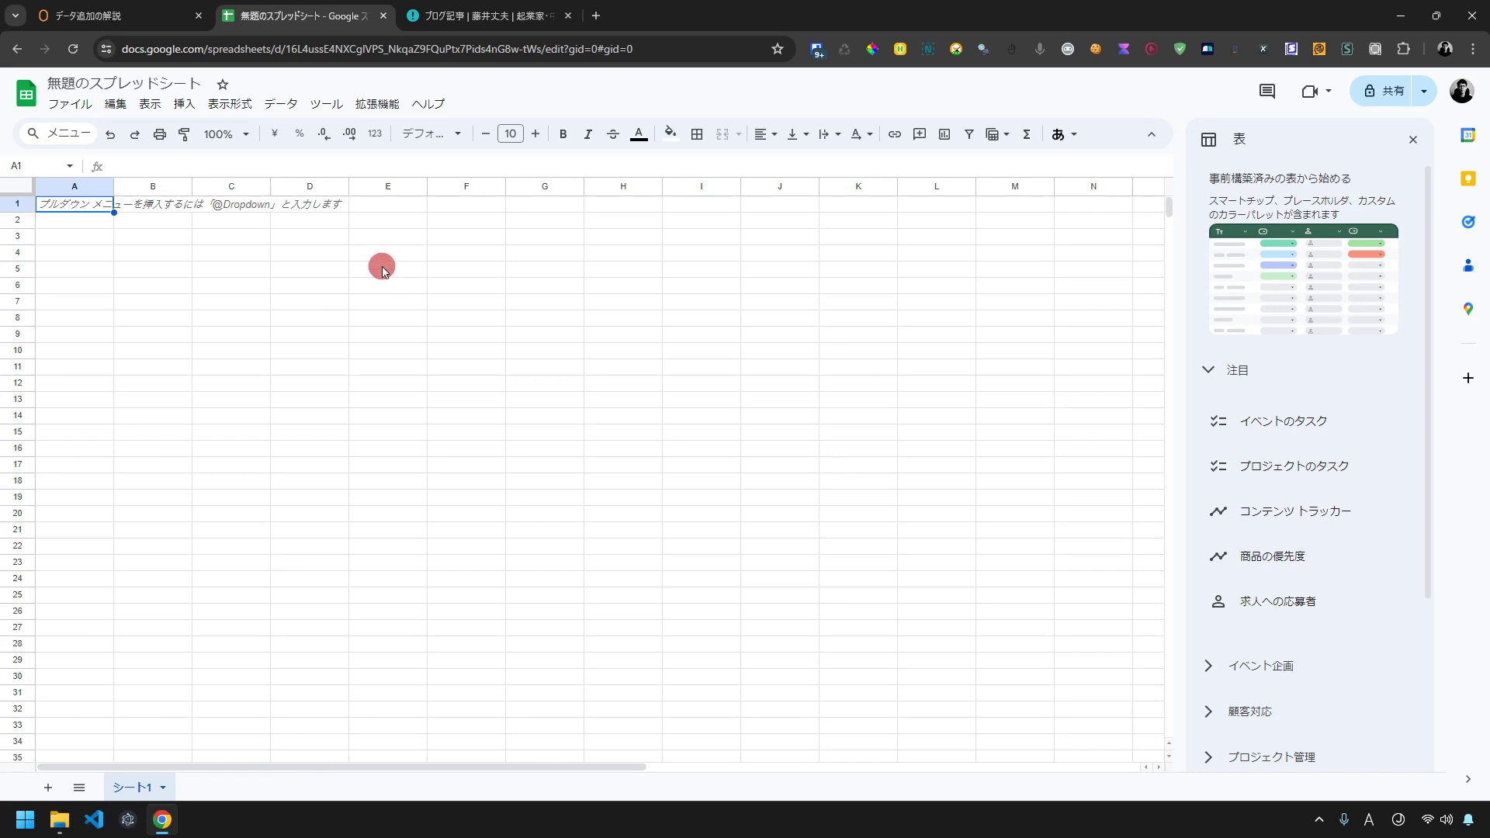
left_click(157, 16)
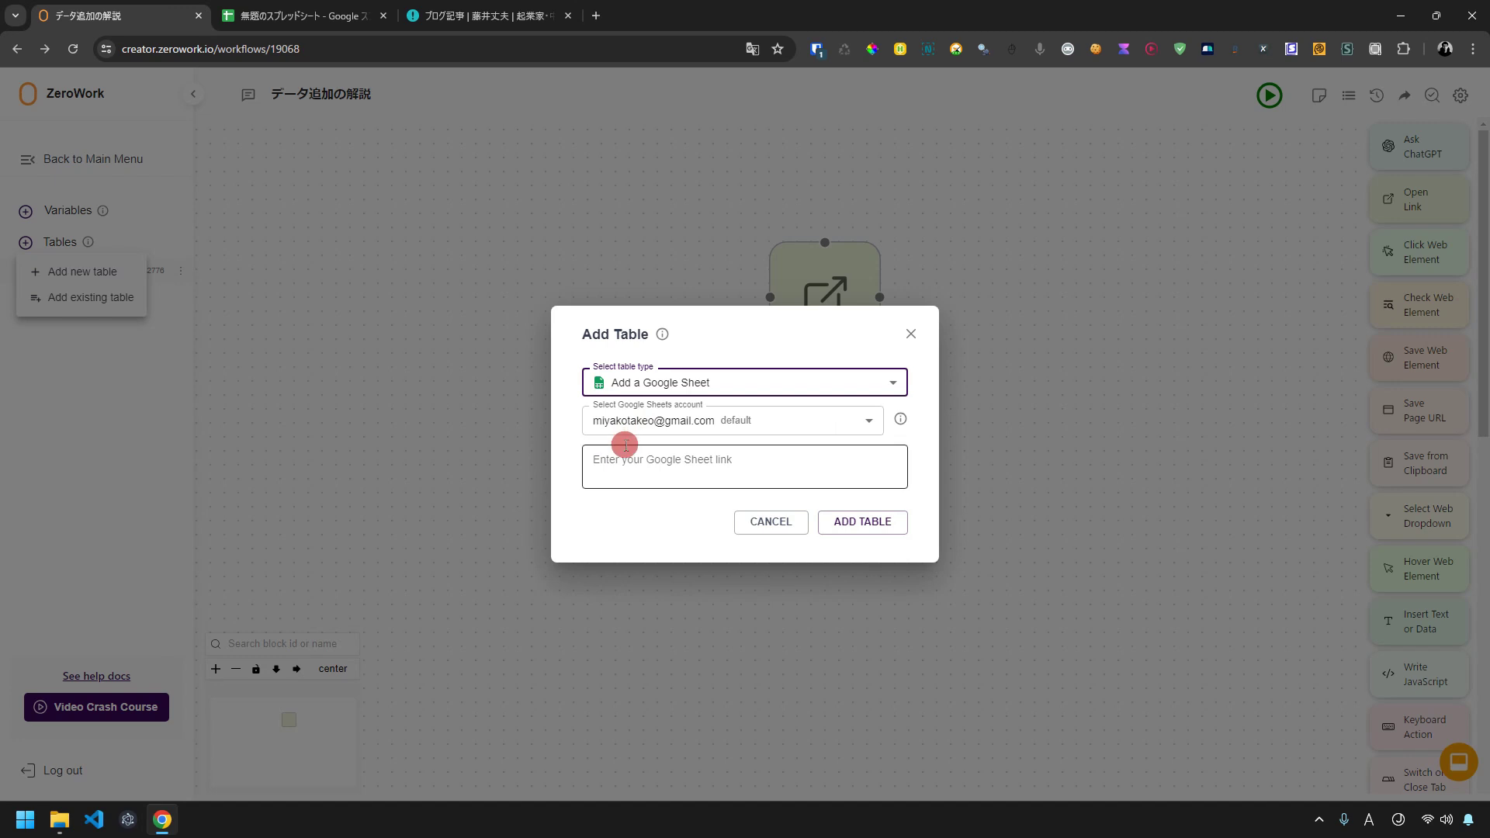
mouse_move(898, 420)
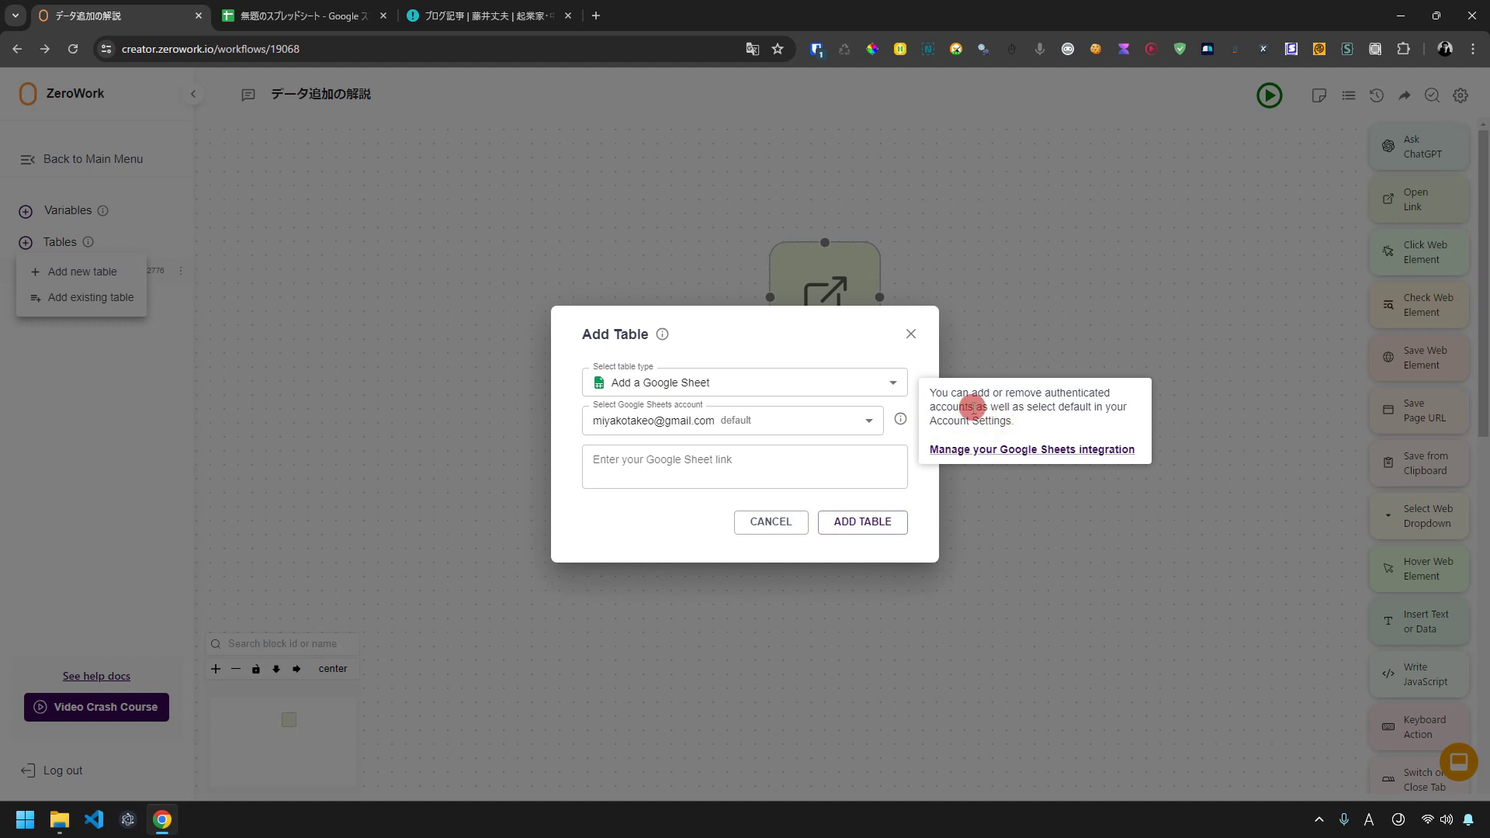
left_click(976, 454)
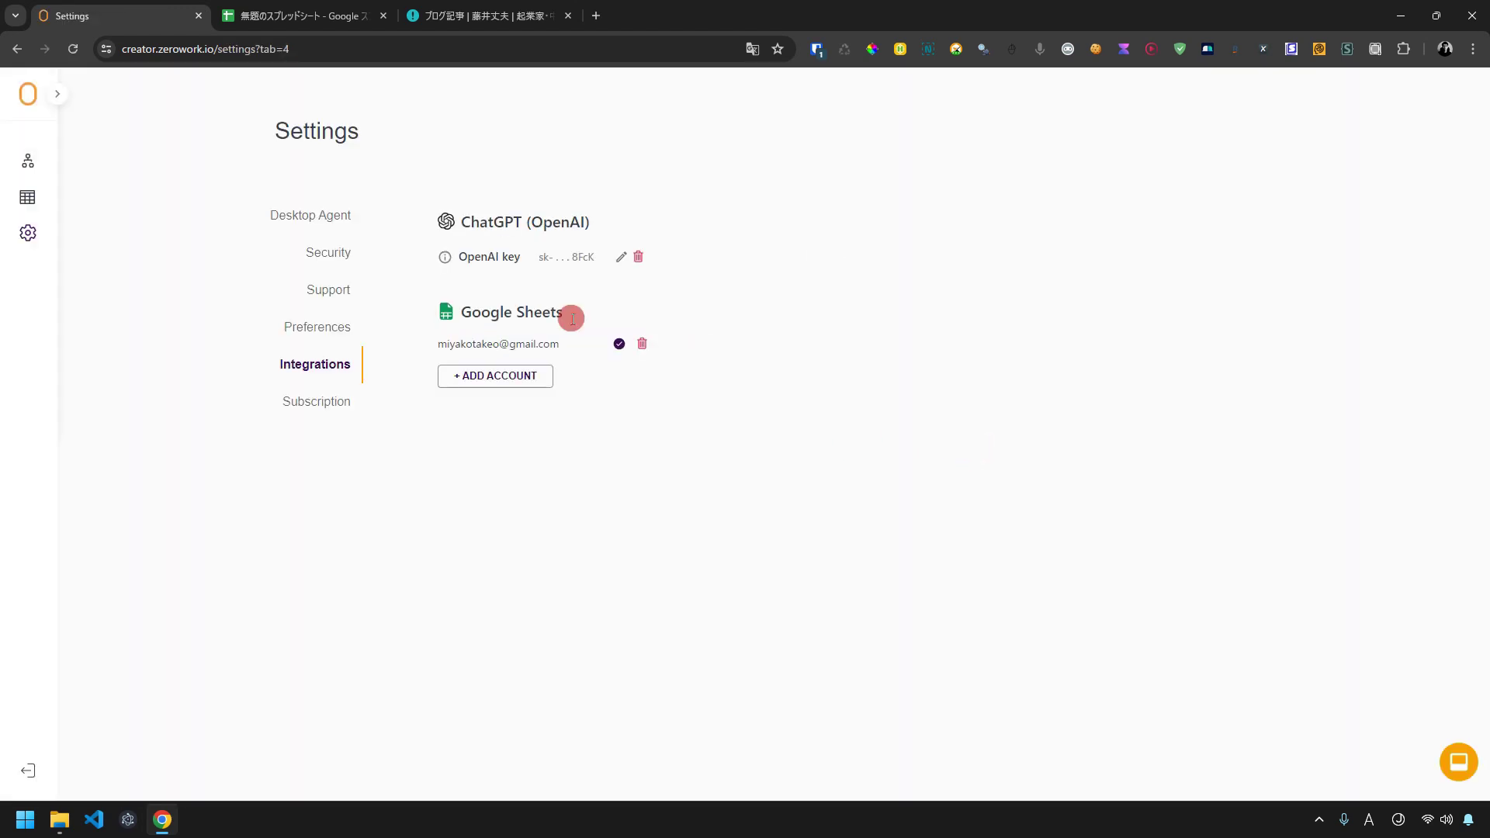
left_click(547, 386)
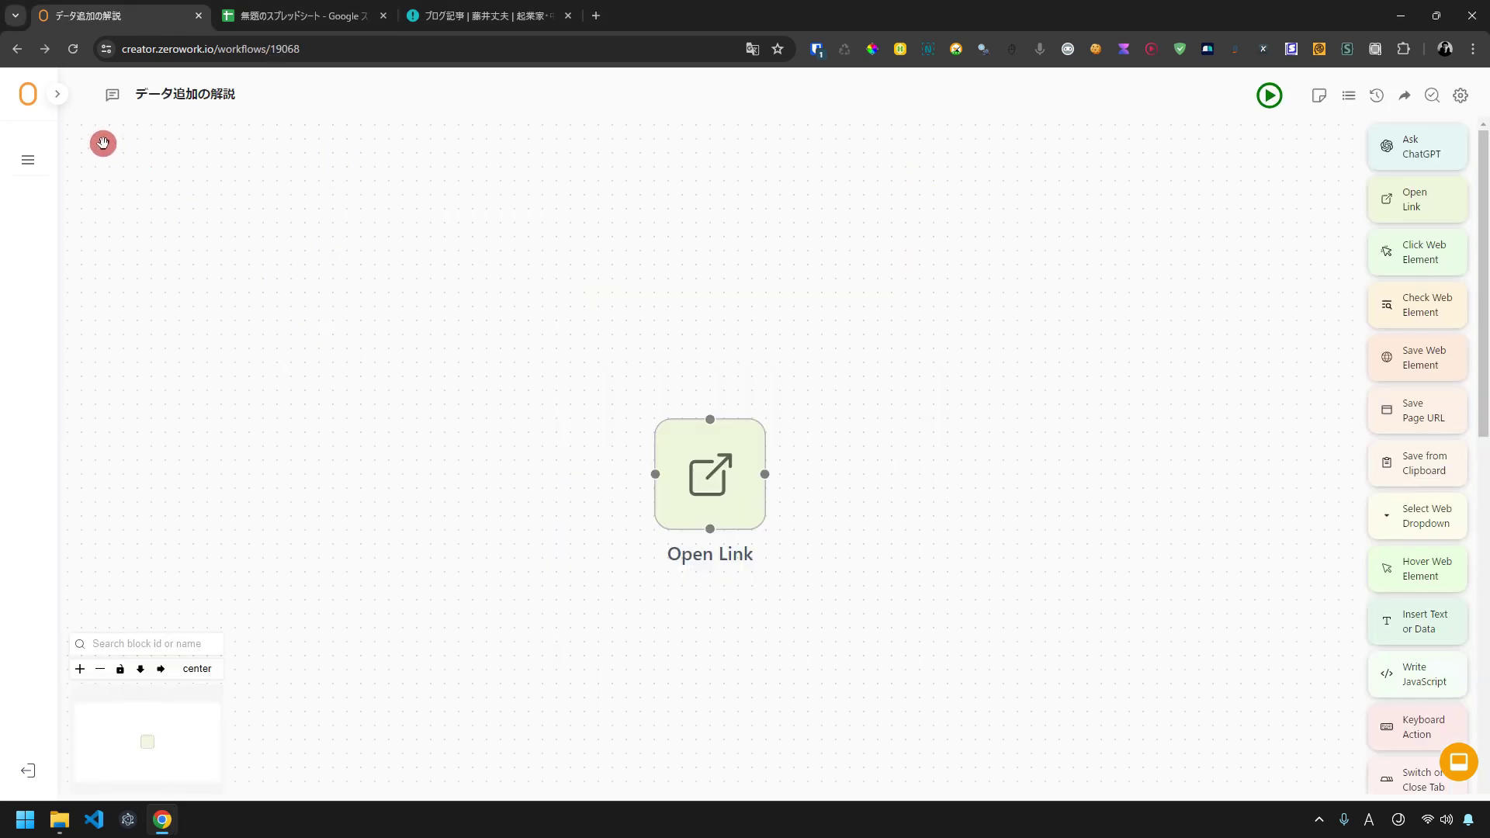
Begin adding a new table of type Google Sheet to the TaskBot, keeping the default Google account.
left_click(58, 94)
left_click(26, 242)
left_click(82, 271)
left_click(752, 463)
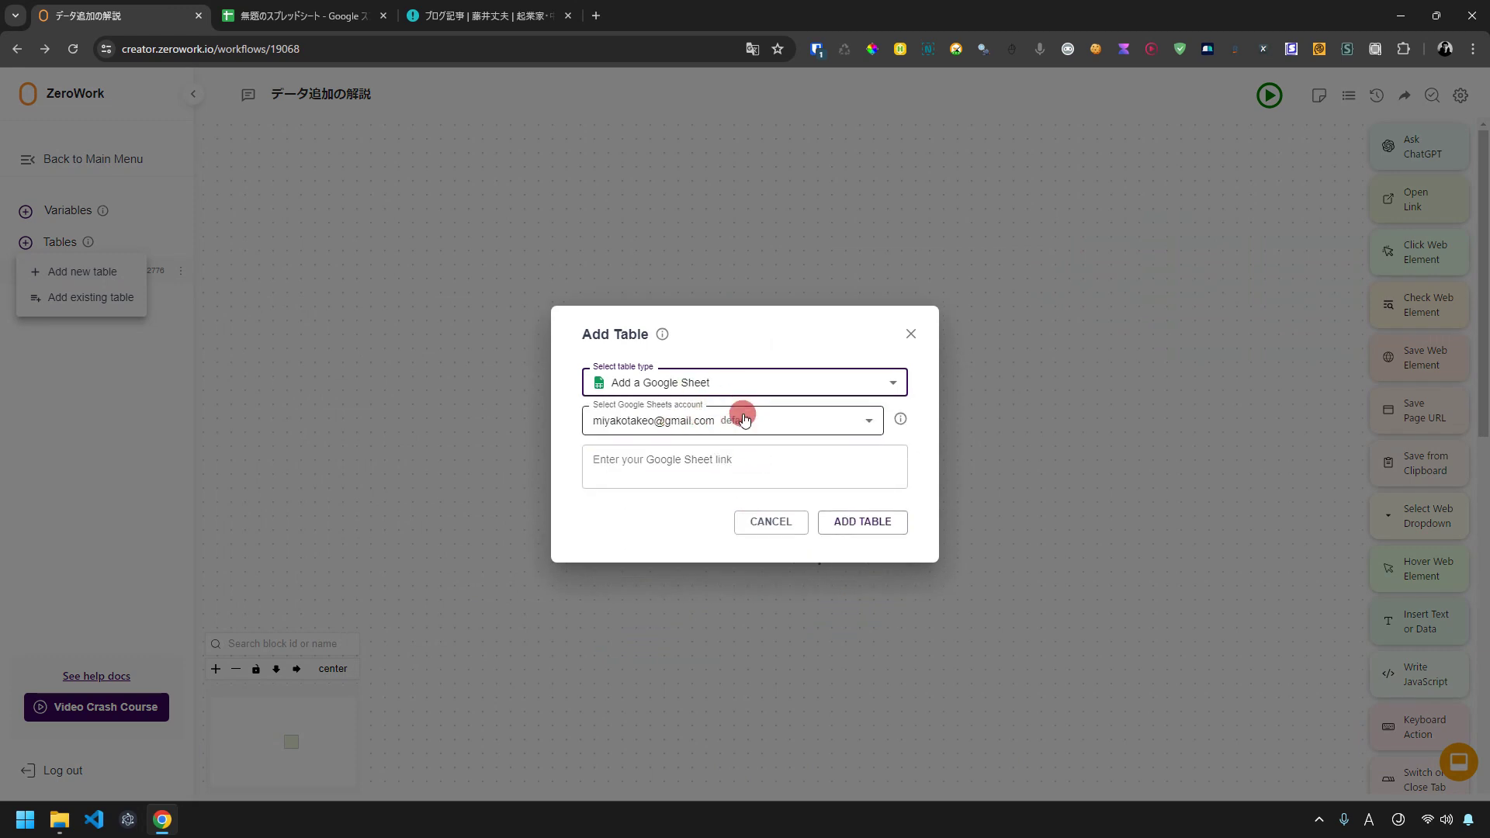
left_click(703, 464)
Switch to Google Sheets, name the blank spreadsheet test, and enter the headers title in A1 and description in B1.
left_click(351, 6)
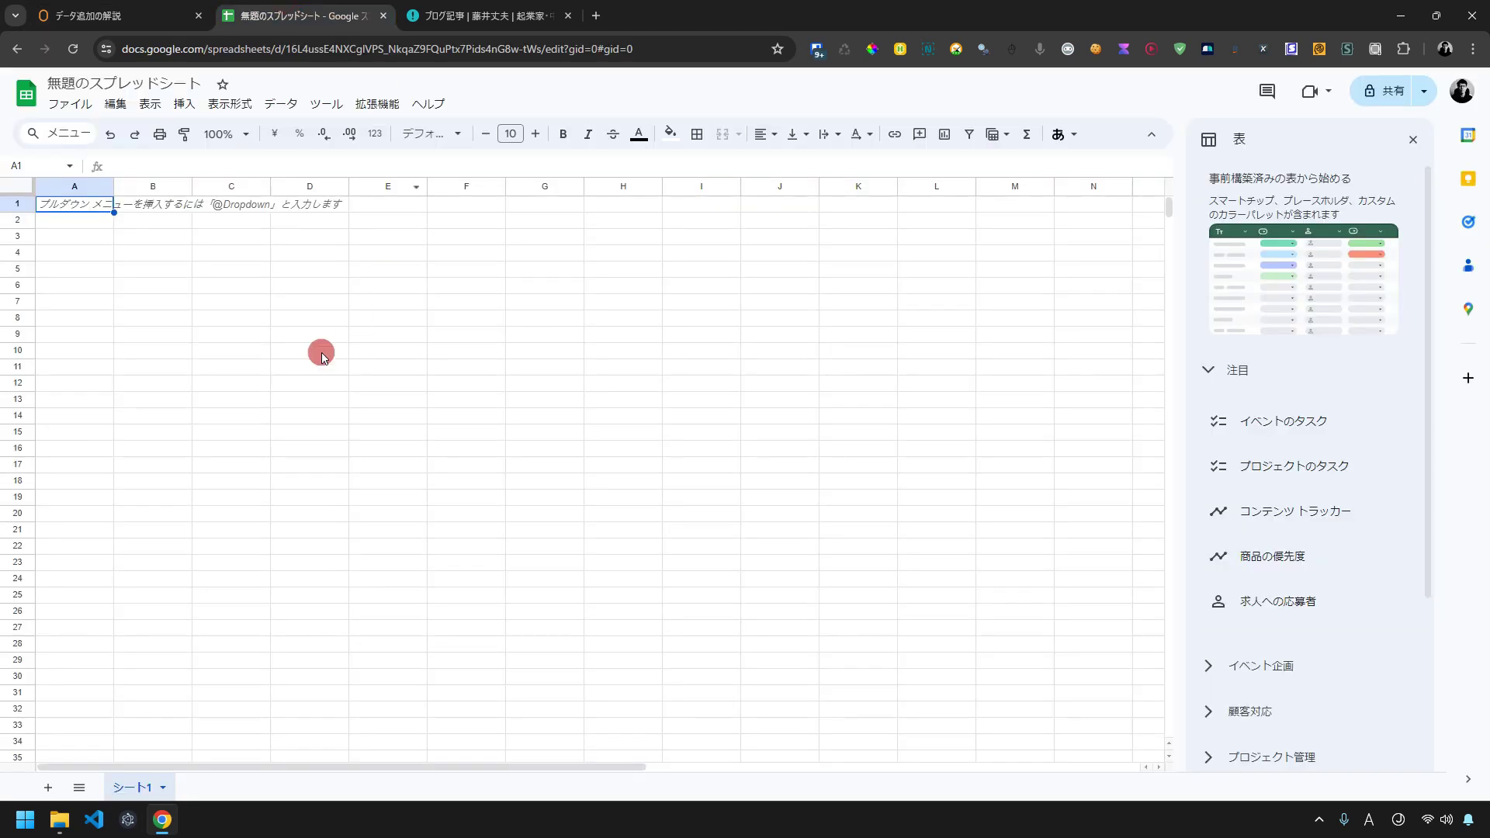
left_click(142, 82)
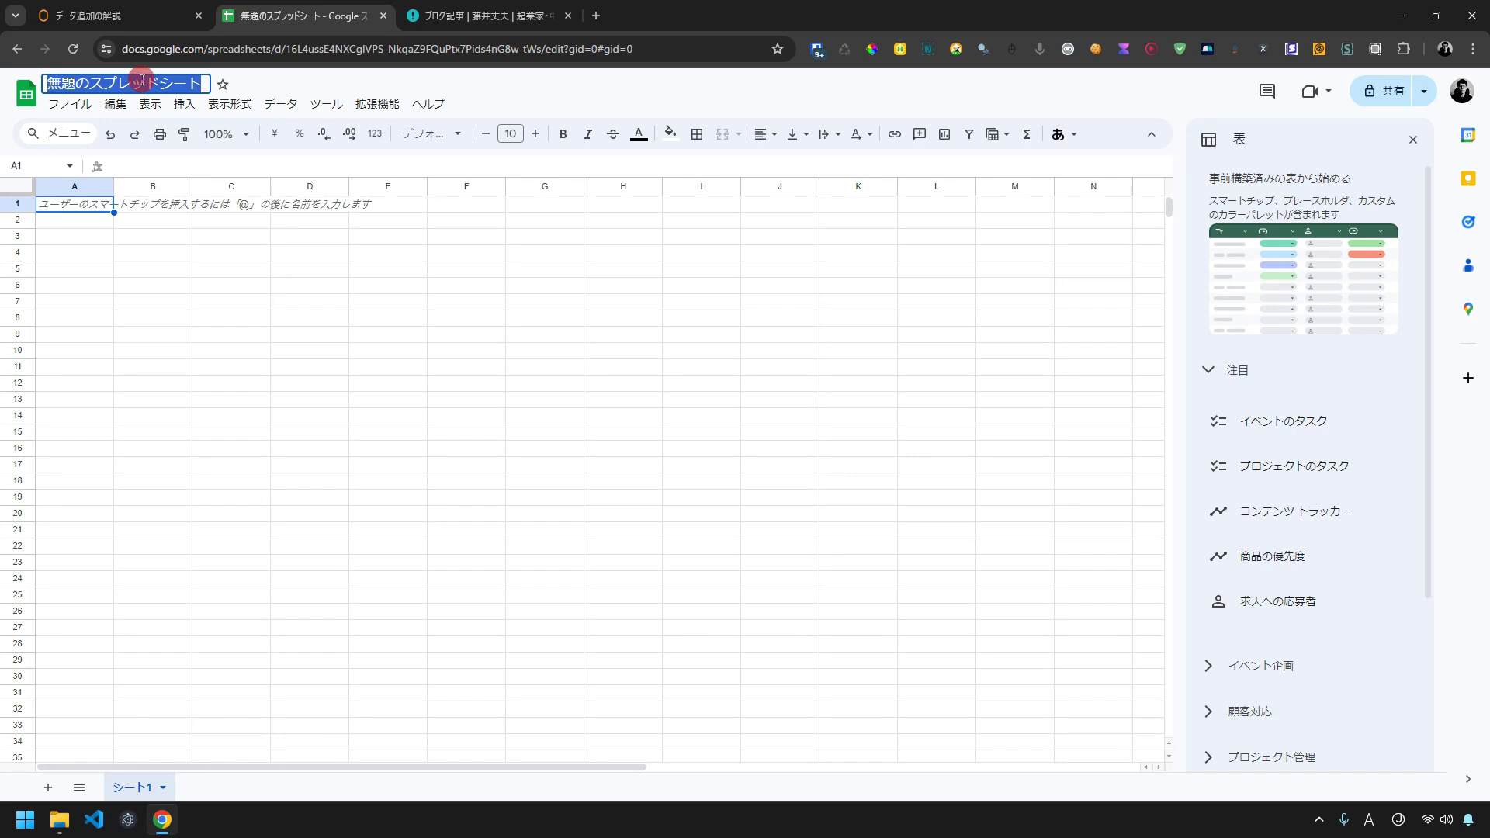
type("test")
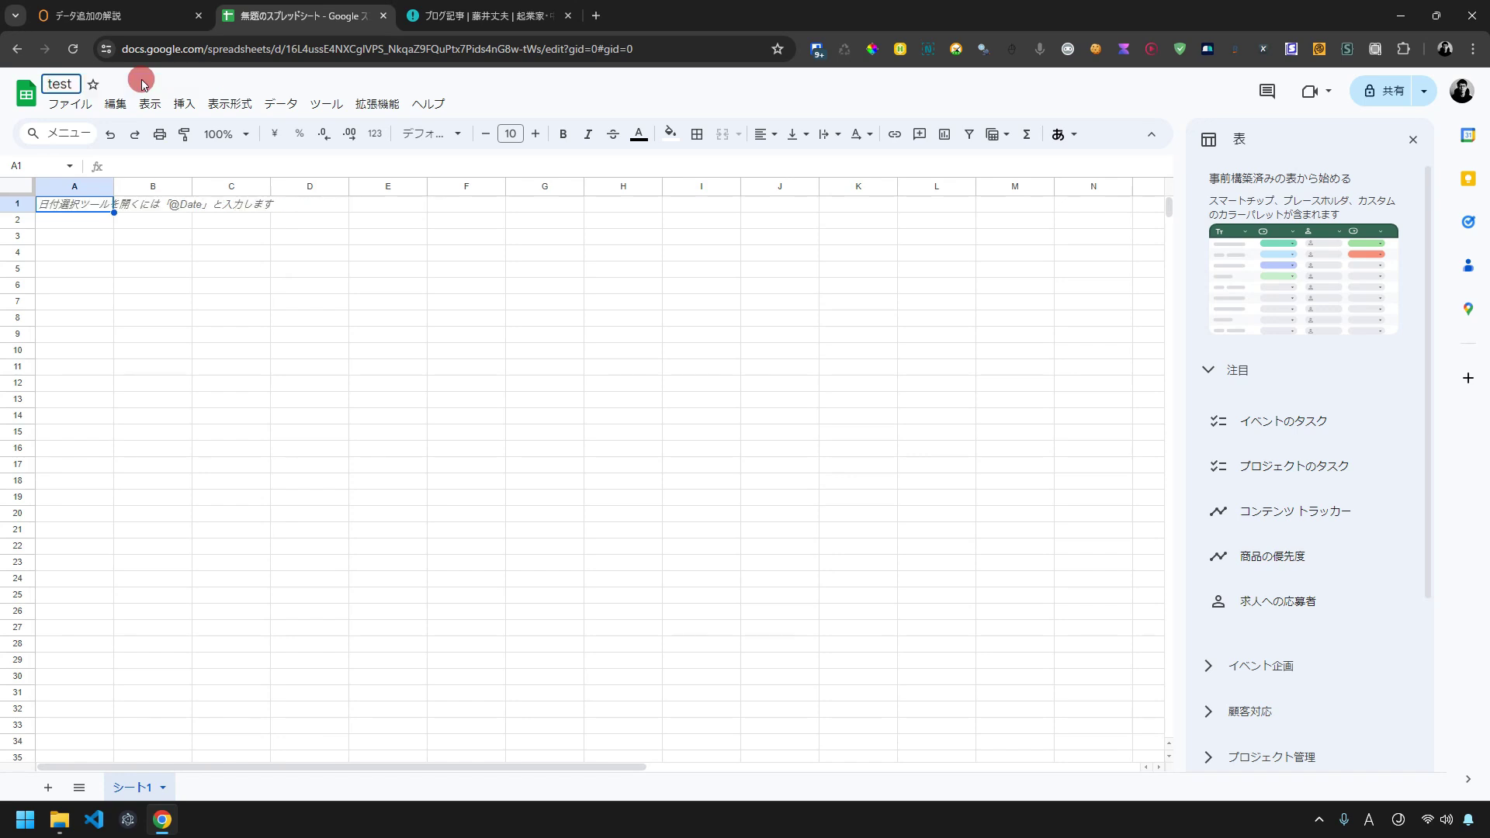
left_click(156, 343)
left_click(88, 213)
left_click(152, 206)
type("title\tdescription")
left_click(47, 201)
left_click(140, 204)
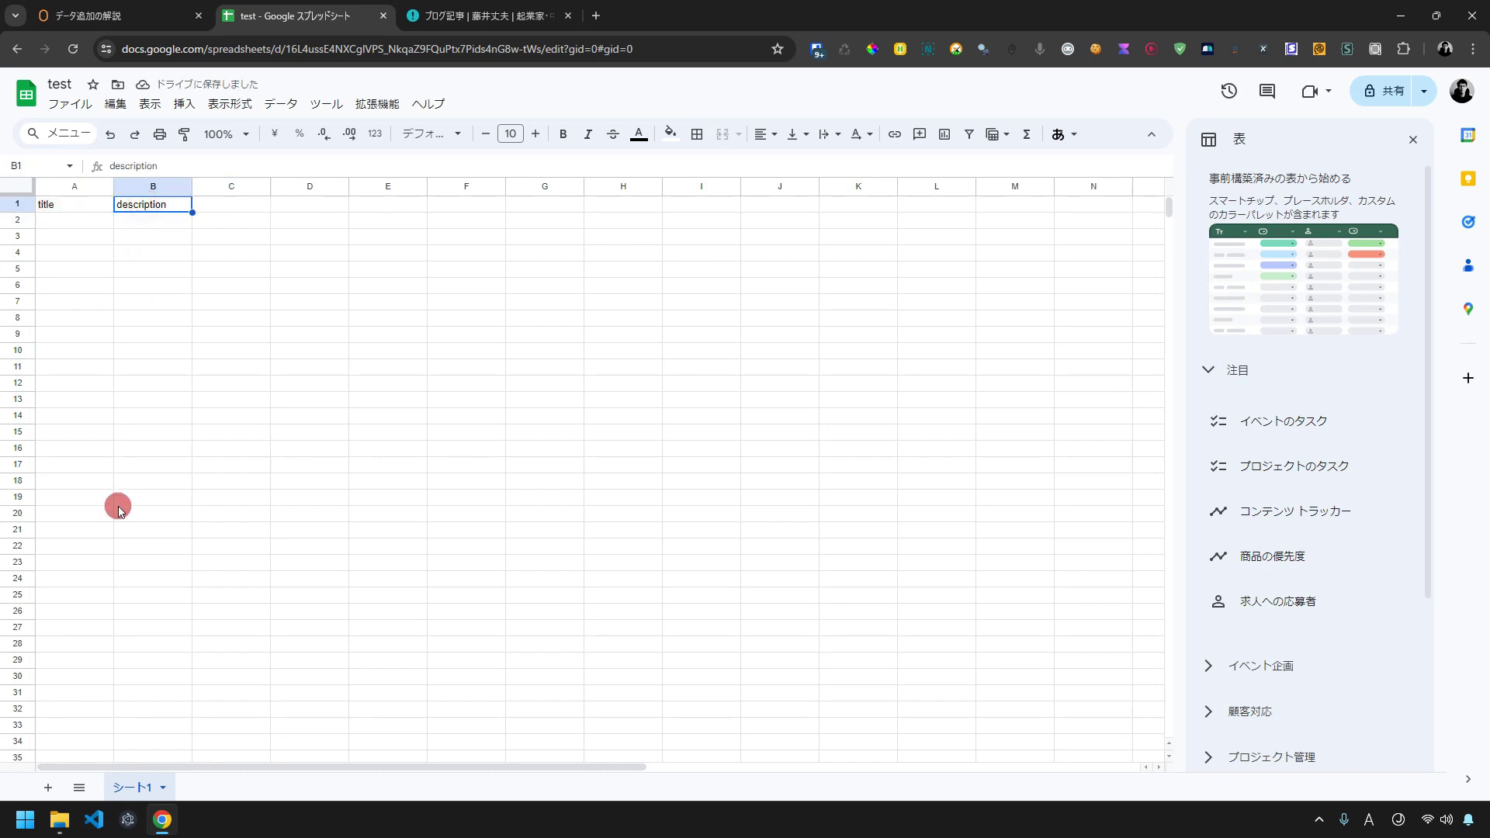
Add two more sheets to the test spreadsheet and rename the first sheet for zerowork.
left_click(43, 787)
left_click(49, 789)
left_click(126, 786)
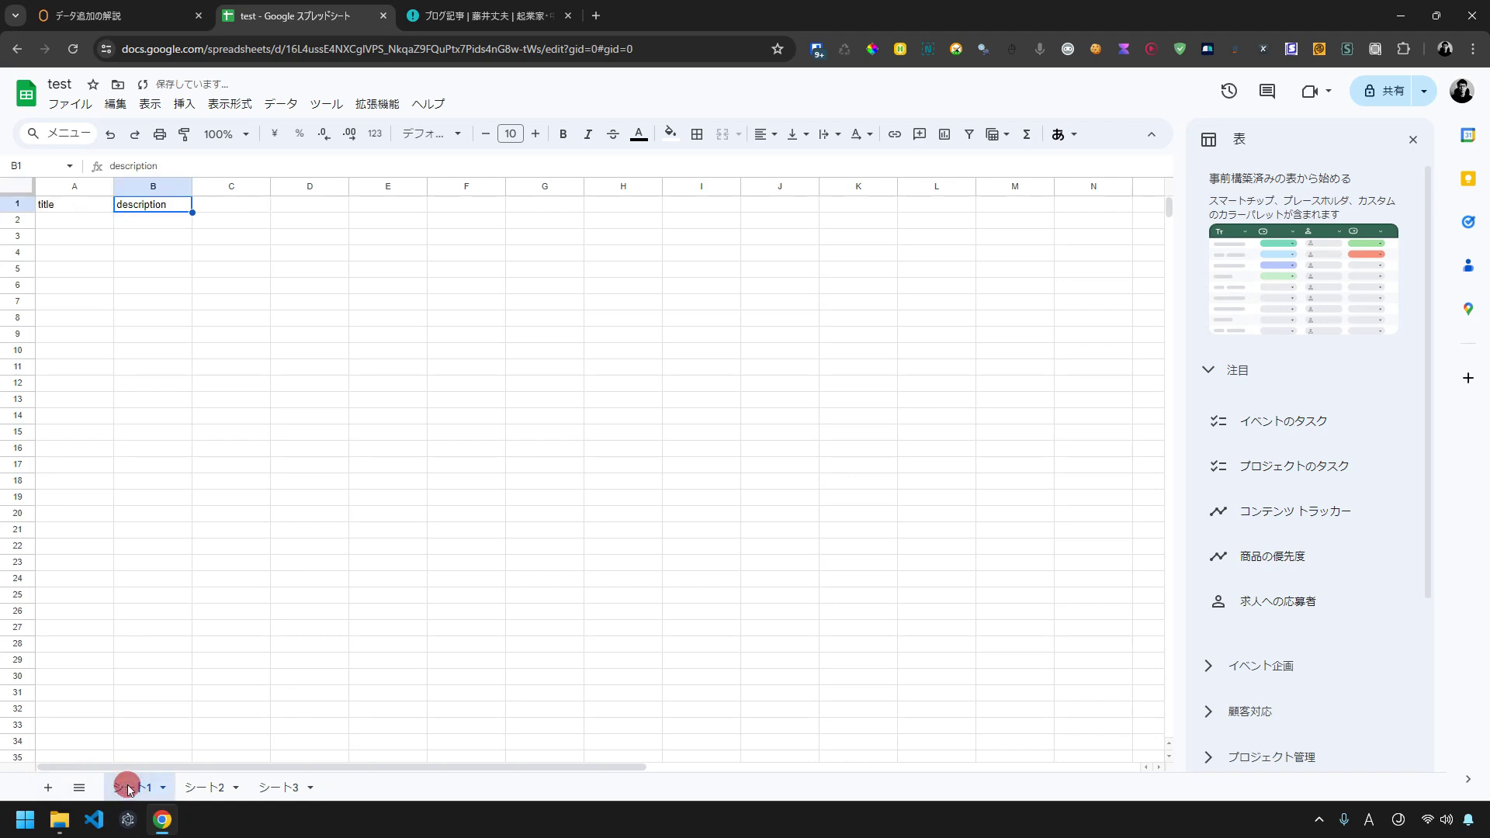
type("for zerowork")
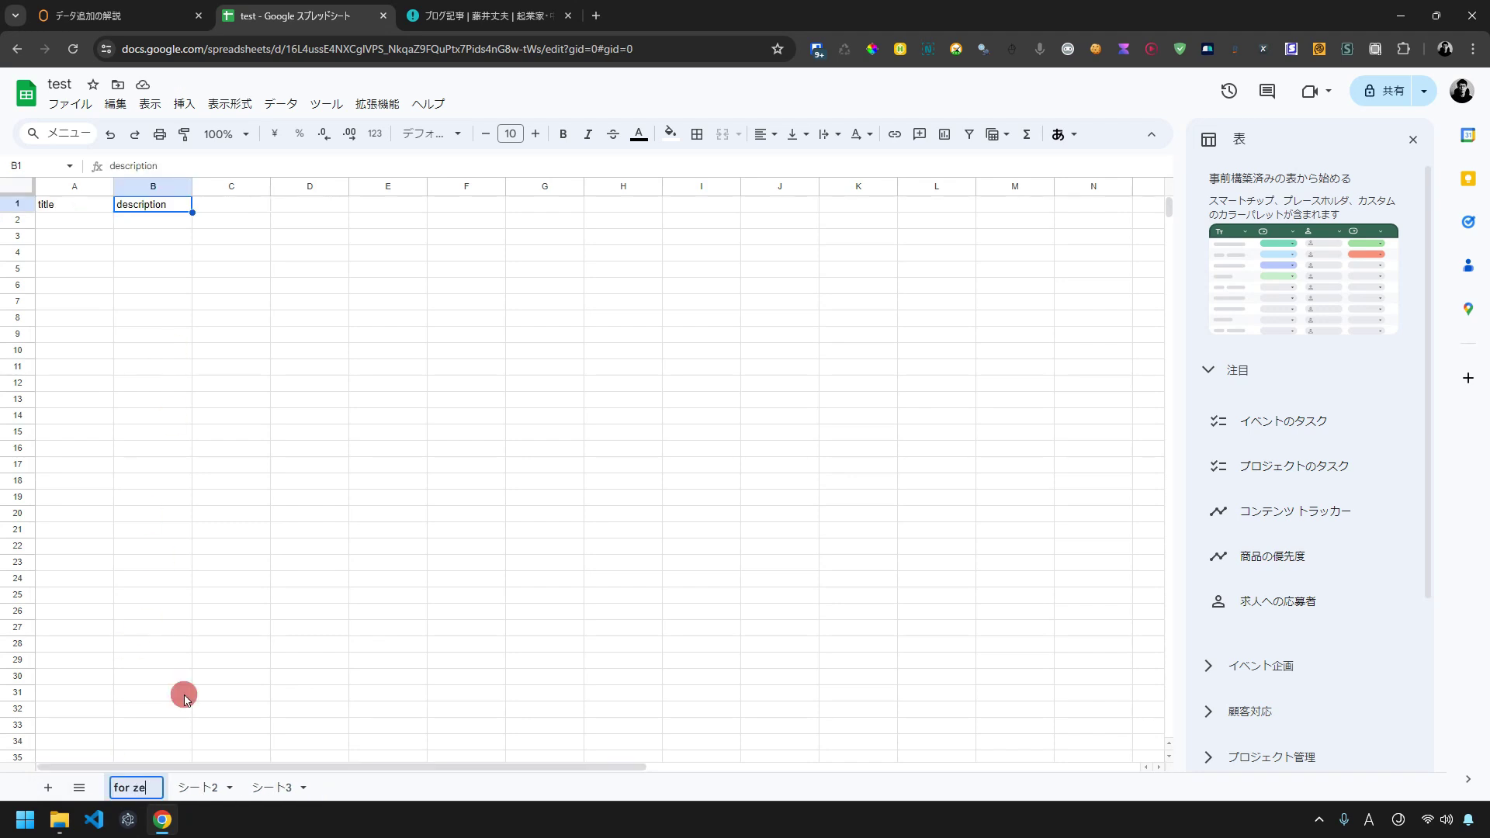
left_click(195, 677)
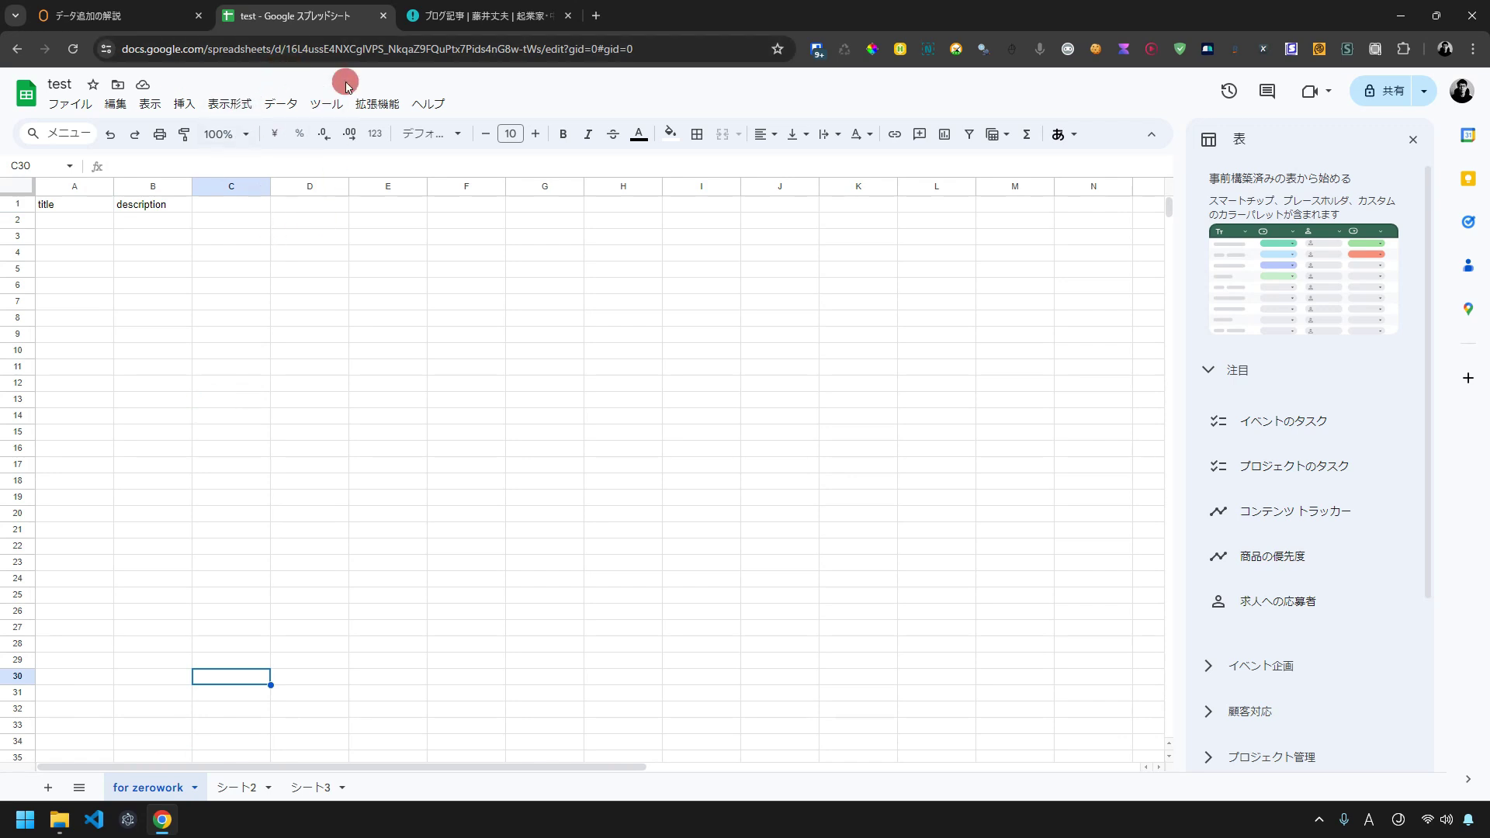
Copy the test spreadsheet's link into ZeroWork's new table form and check the detected name against the spreadsheet.
left_click(359, 49)
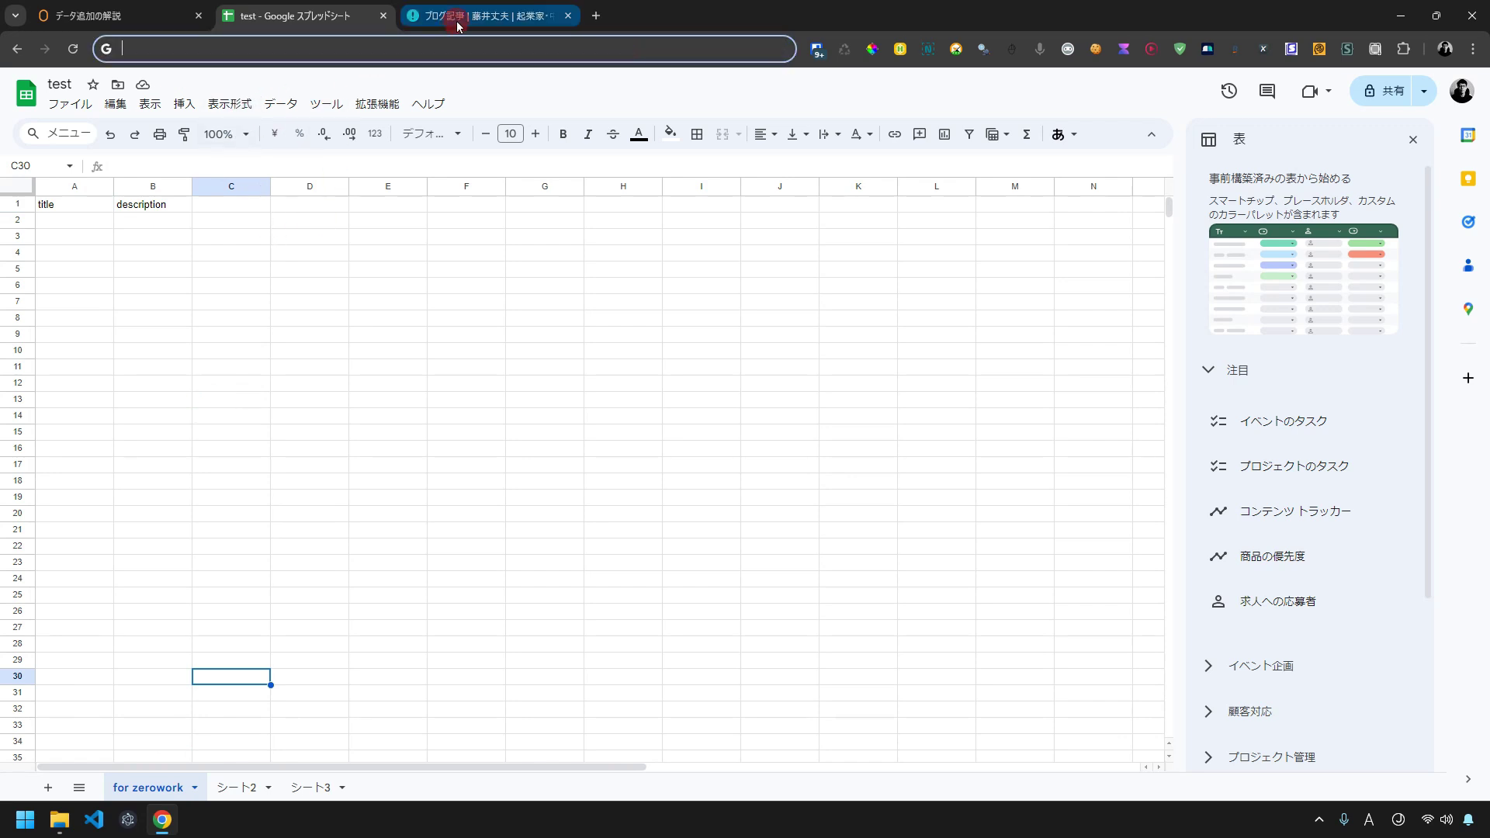
key("ctrl+1")
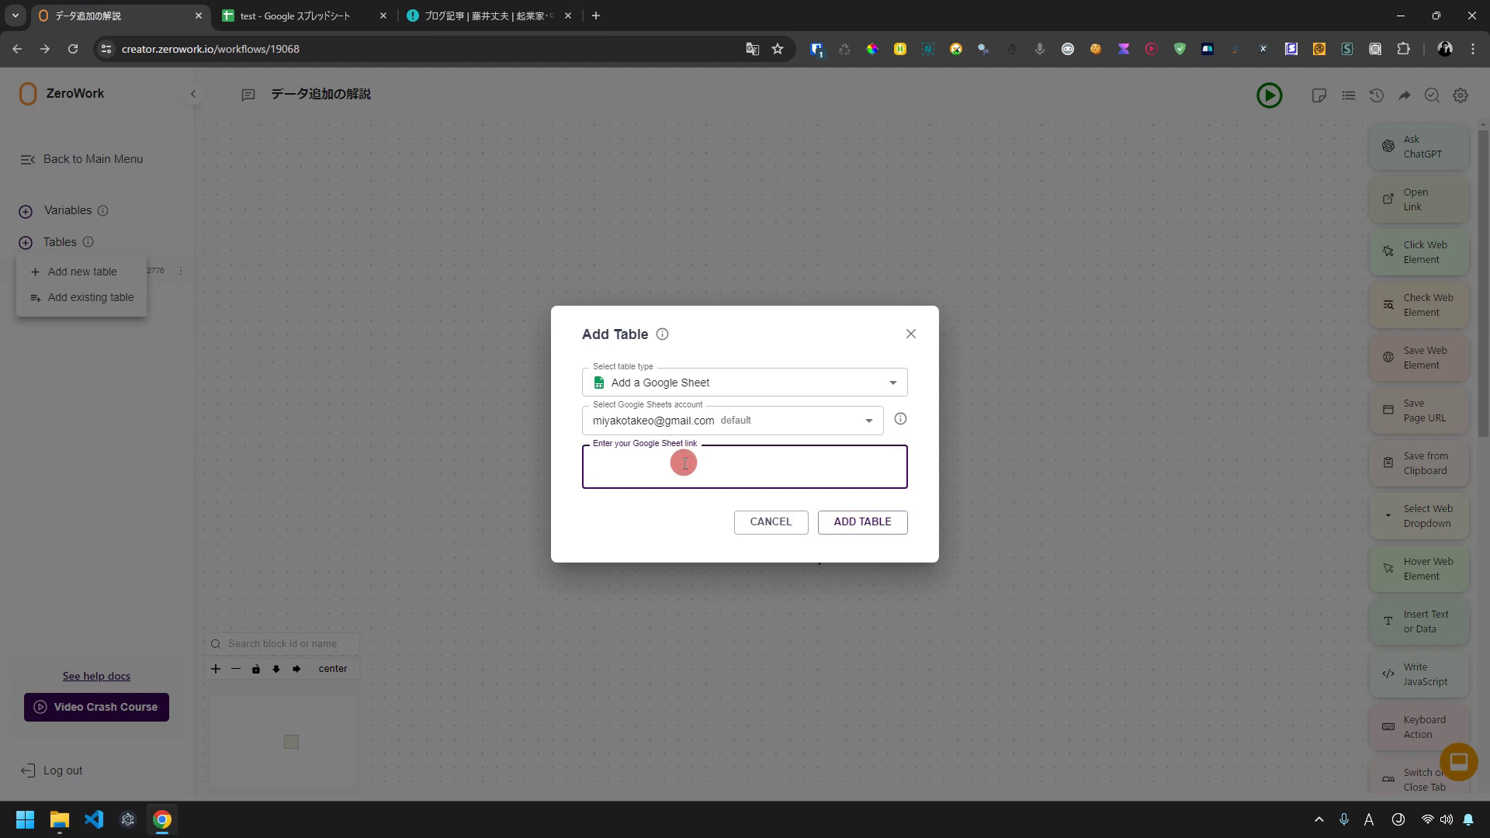
key("ctrl+v")
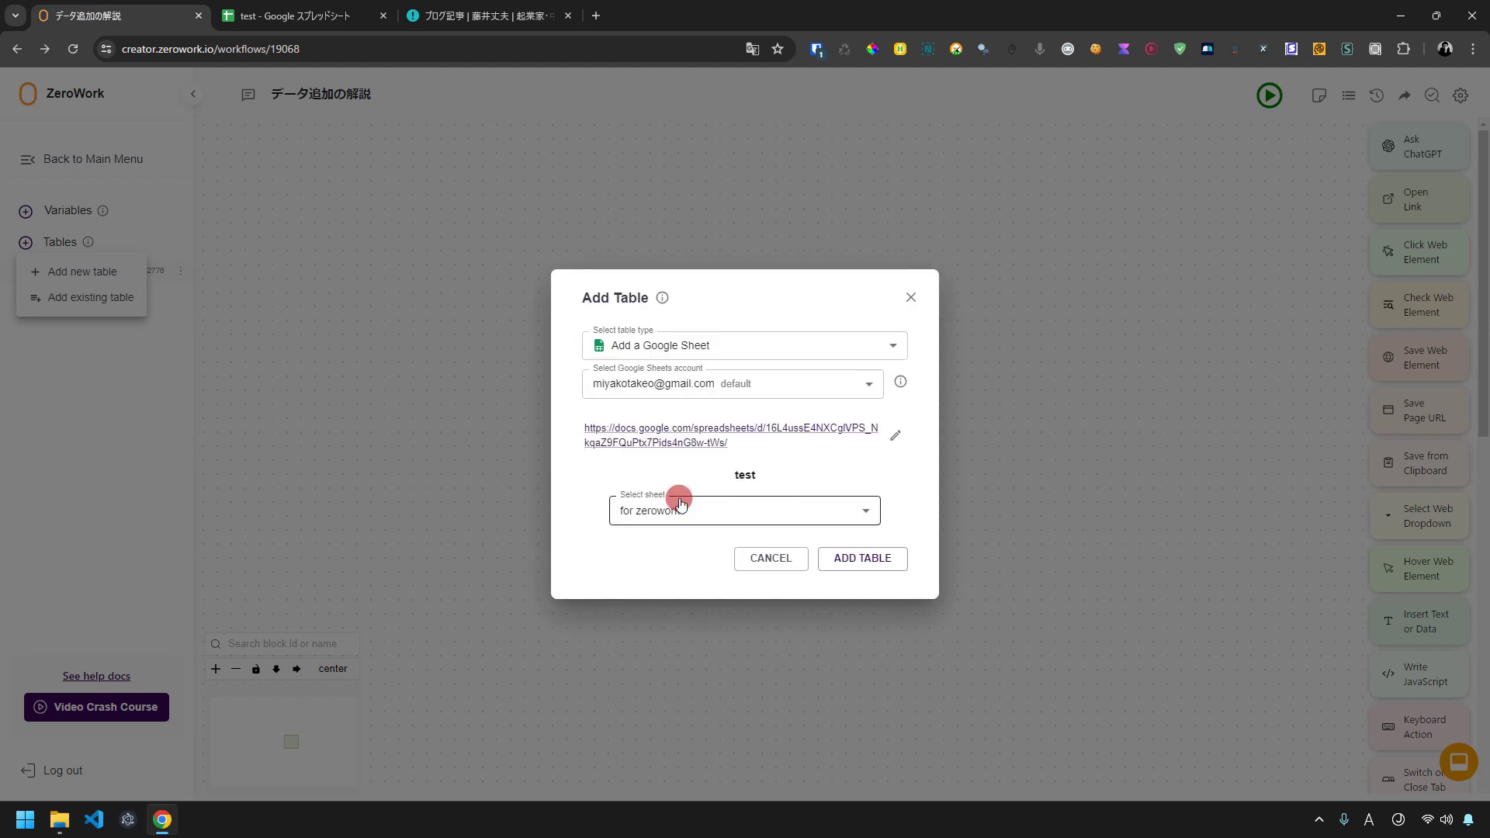
left_click_drag(733, 475, 759, 481)
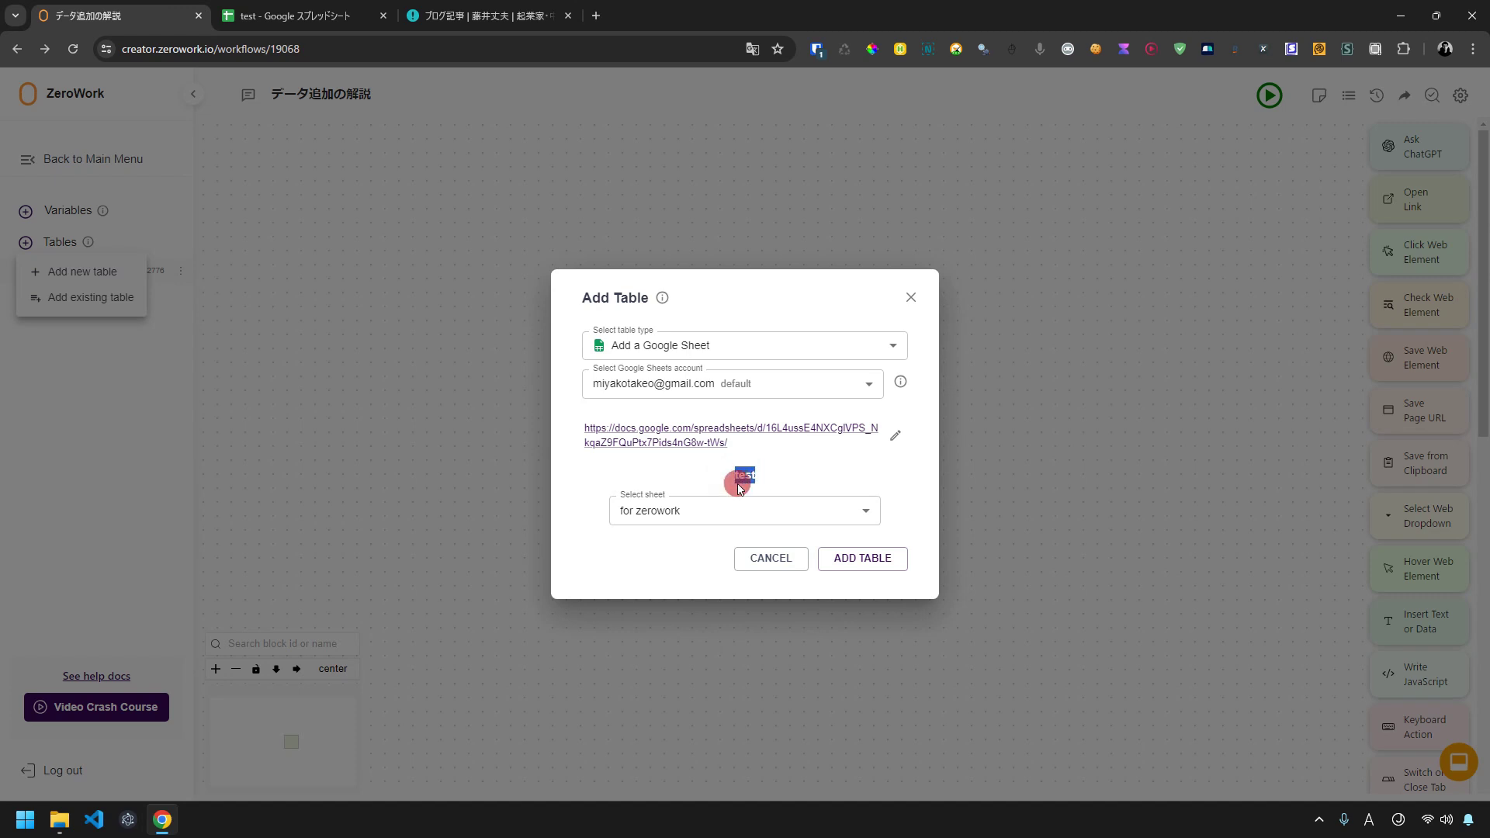
left_click(294, 15)
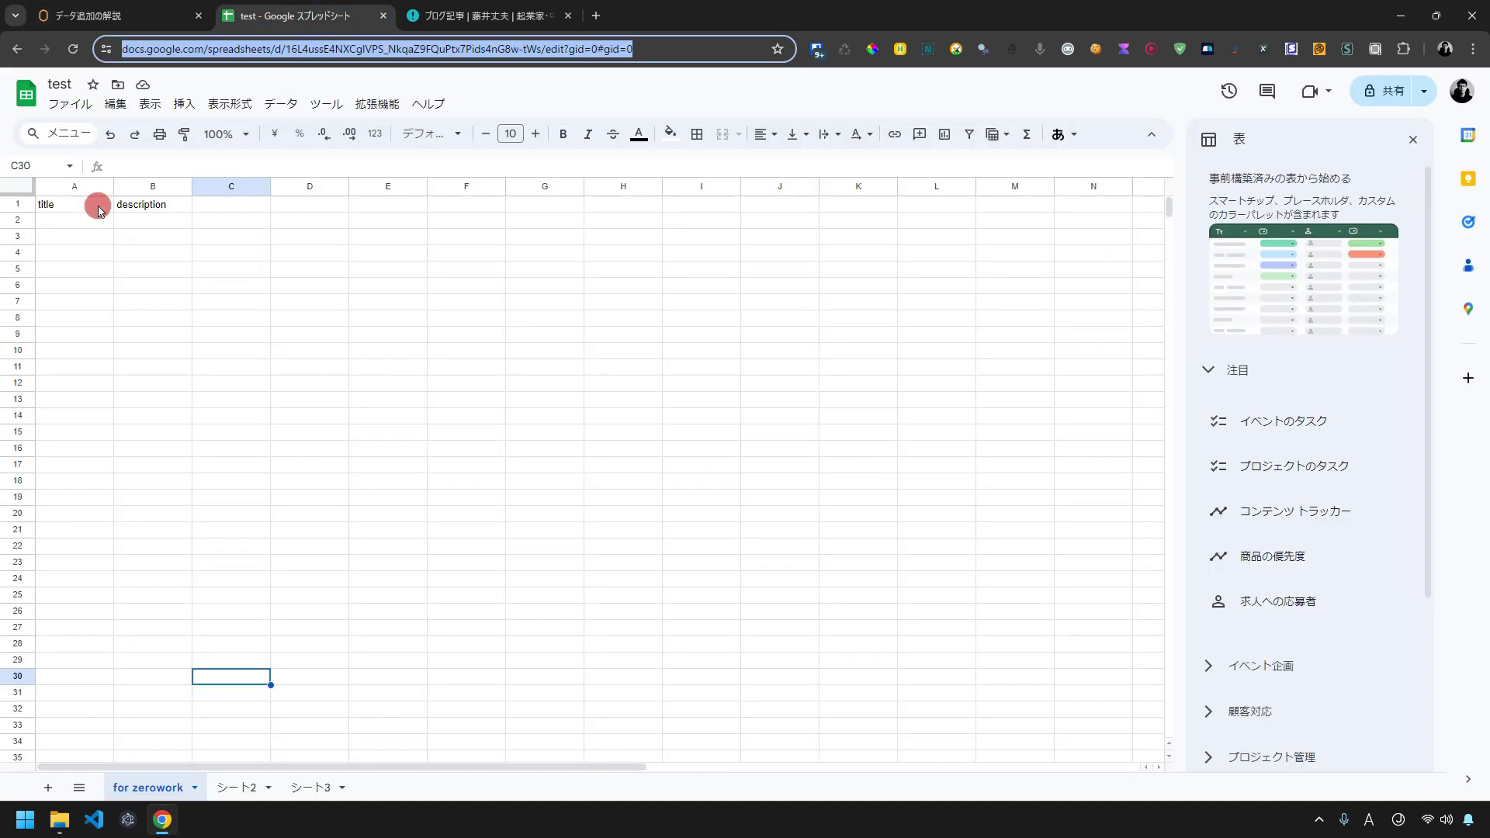
left_click(117, 15)
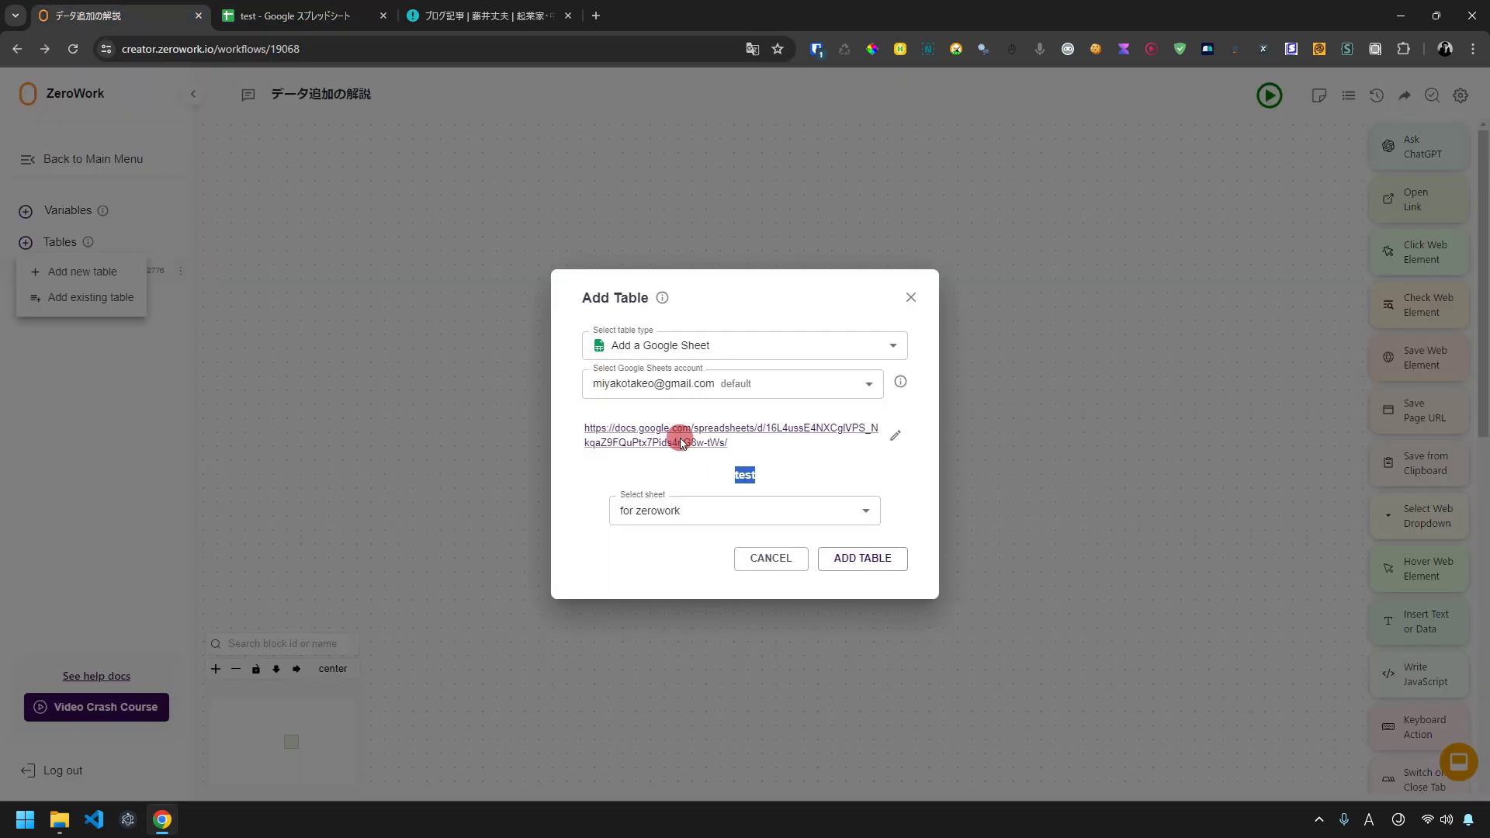
Choose the for zerowork sheet, add it as a table to the TaskBot and open the linked spreadsheet.
left_click(660, 506)
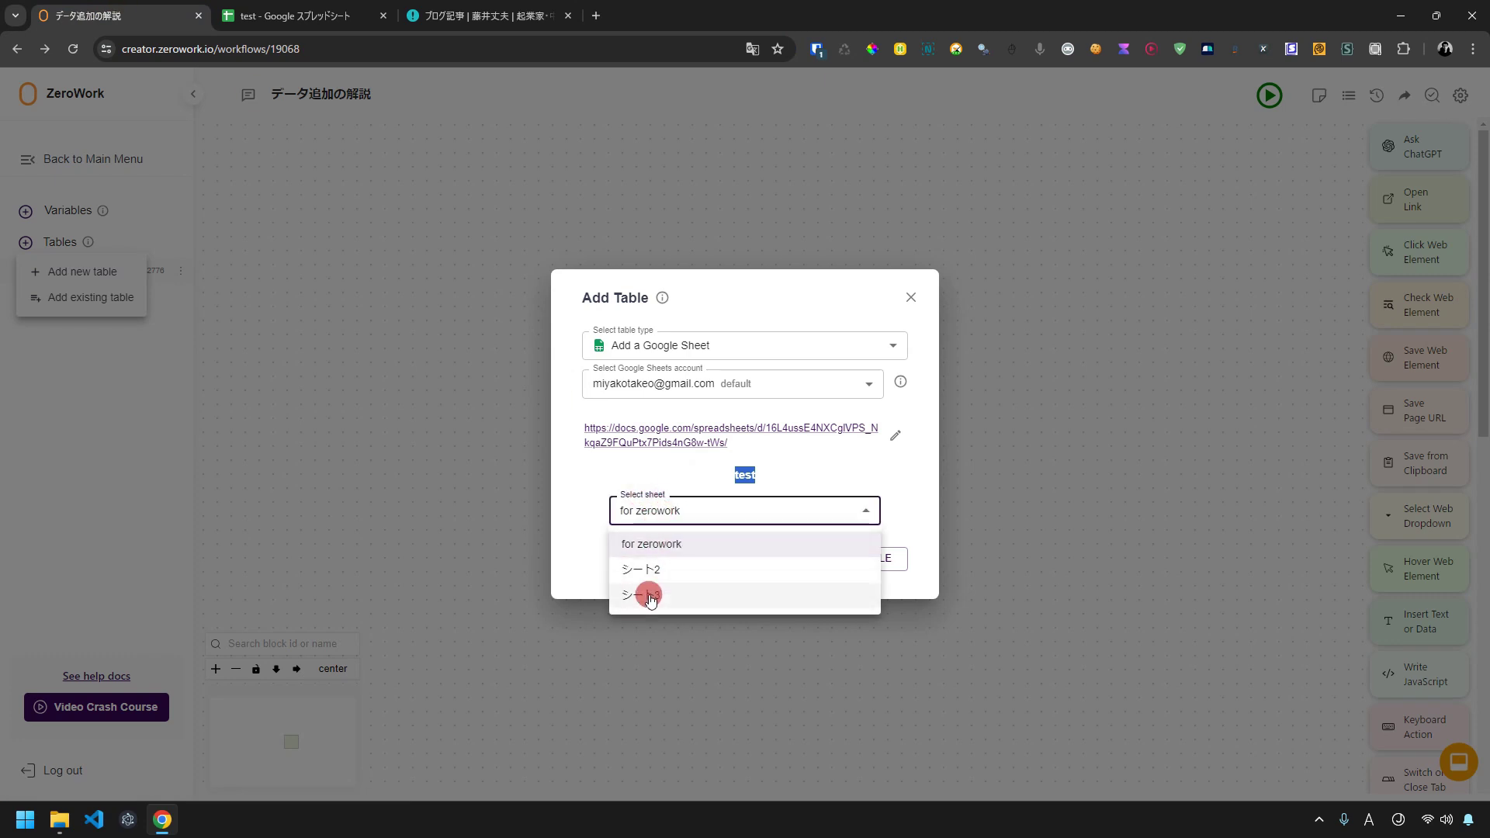
left_click(694, 547)
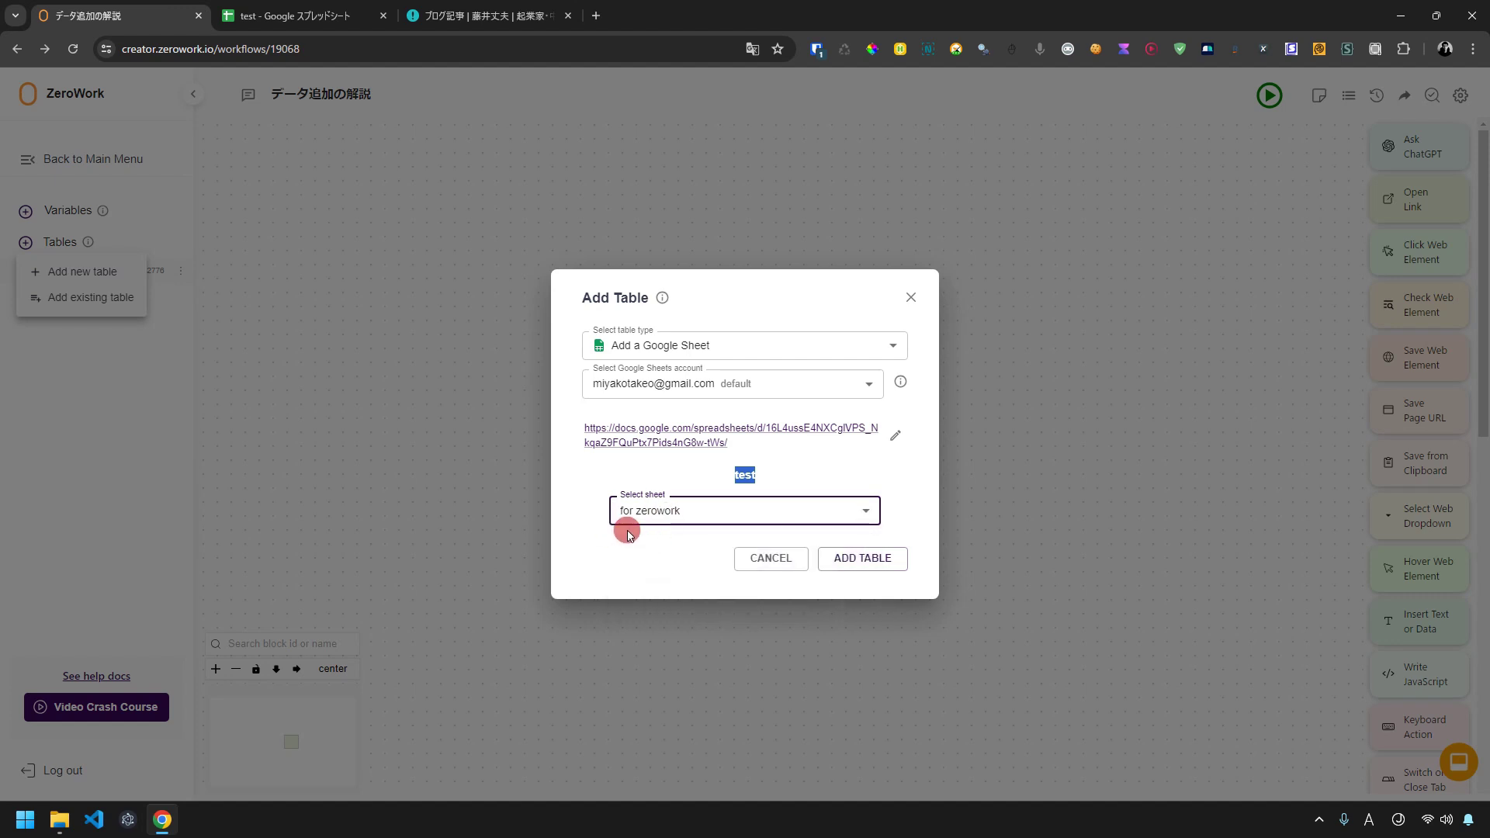
left_click(877, 564)
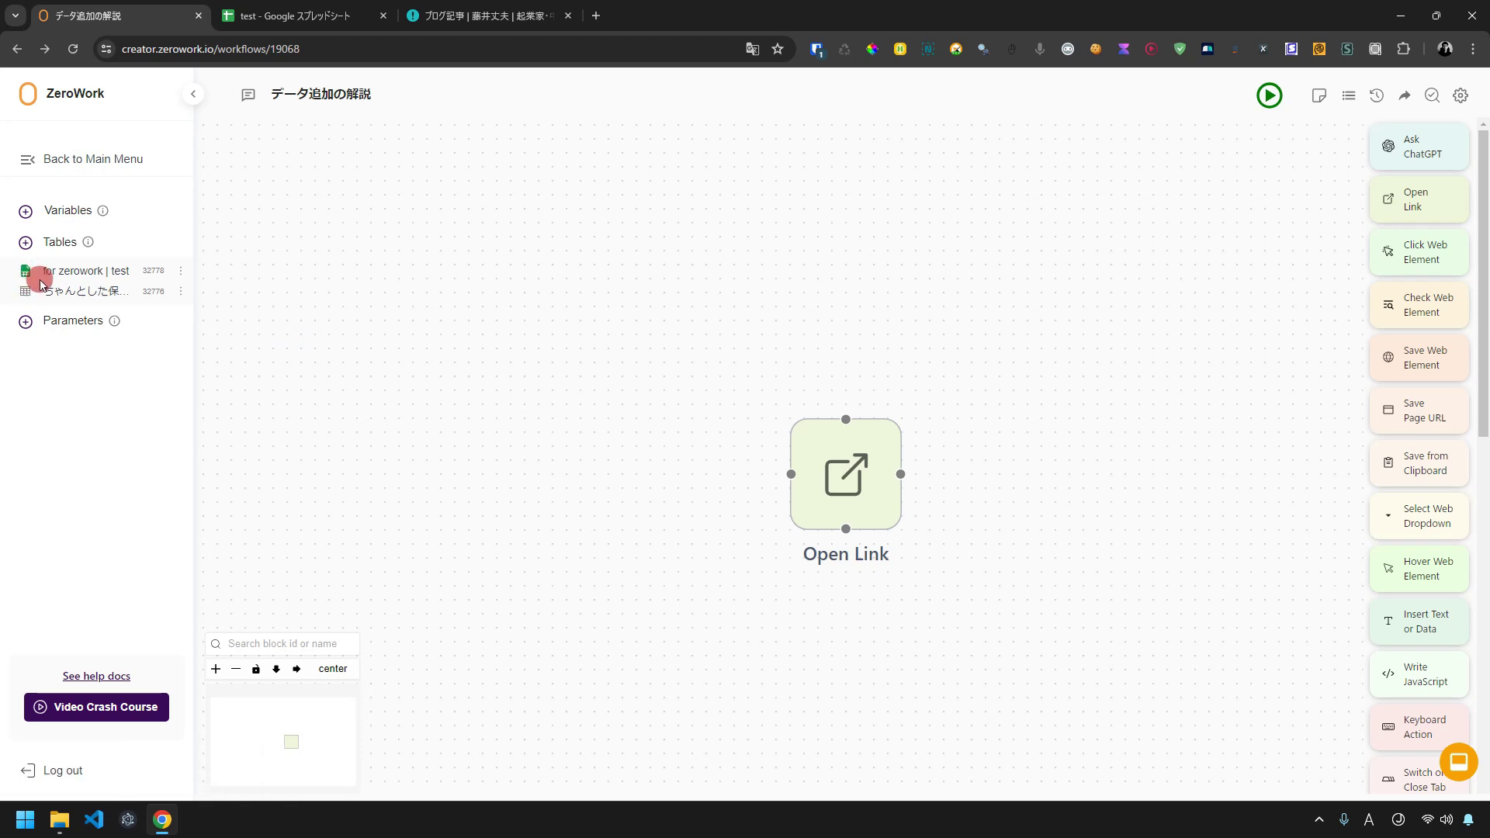
left_click(82, 274)
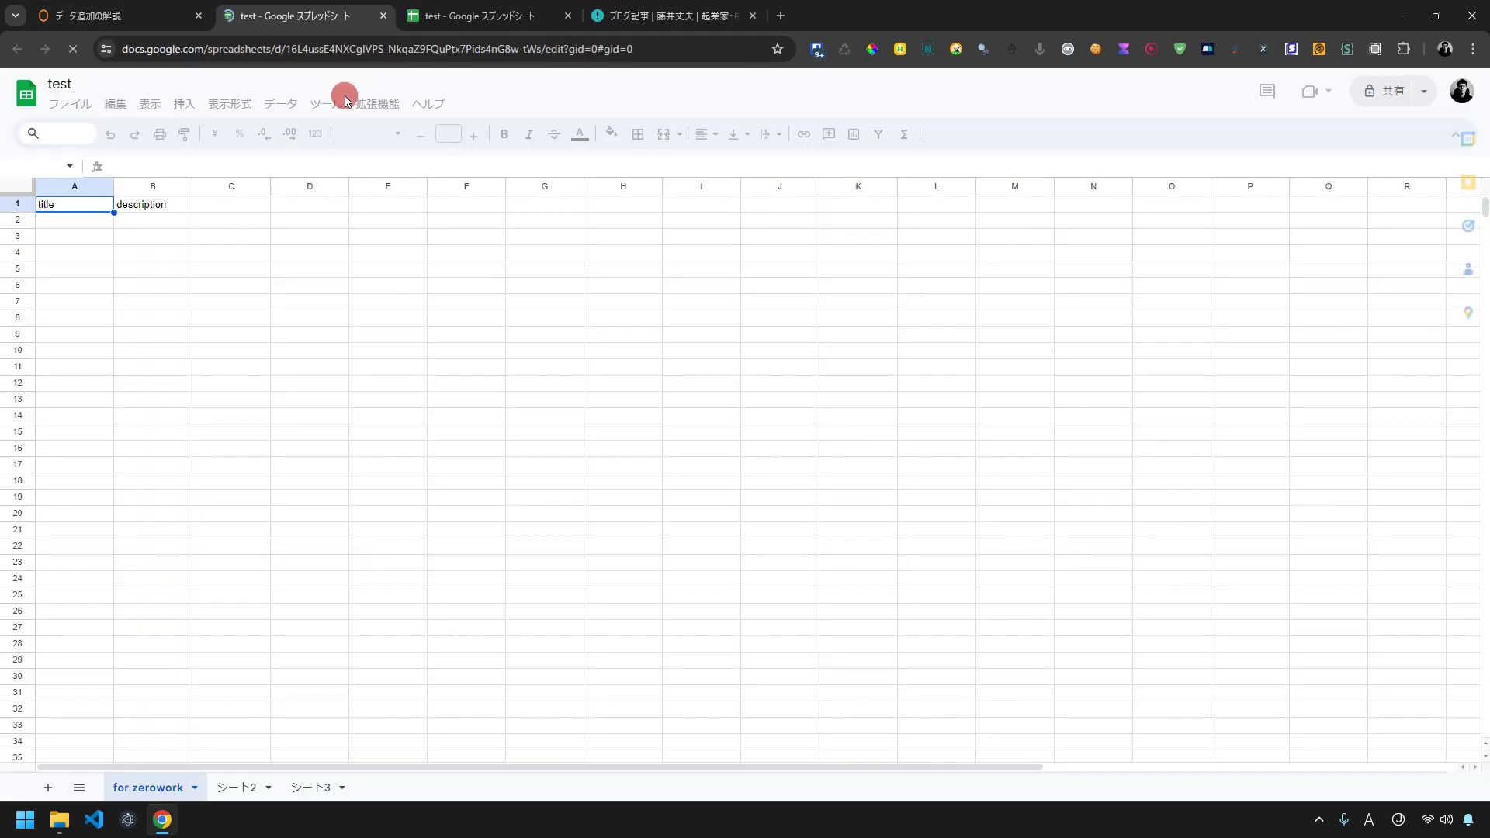
Close both test spreadsheet tabs and add two Save Web Element blocks in a column below the Open Link block.
left_click(381, 18)
left_click(382, 17)
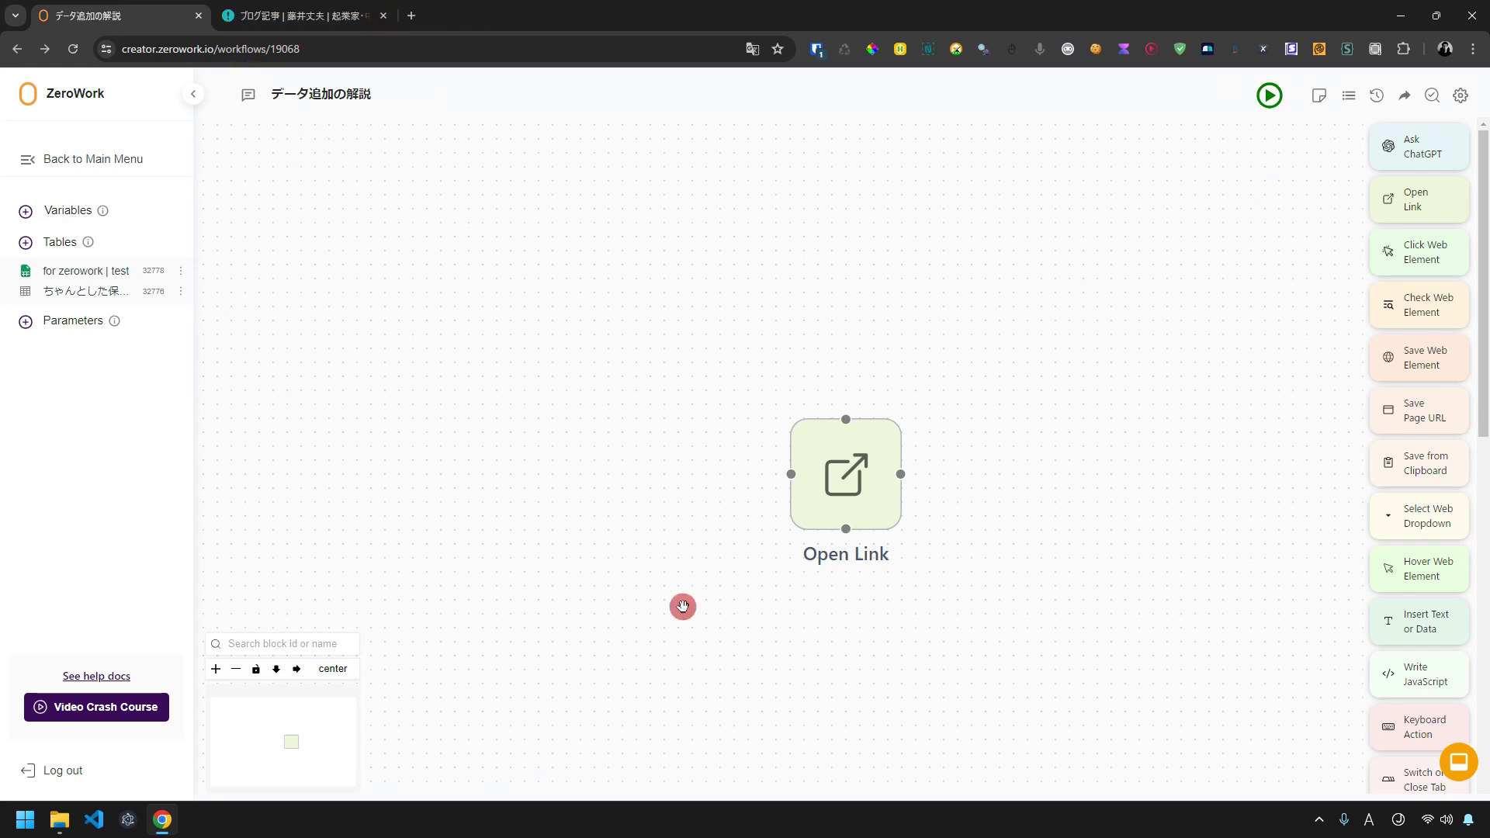
left_click_drag(763, 526, 752, 370)
left_click_drag(1434, 366, 835, 429)
left_click_drag(1344, 347, 1085, 399)
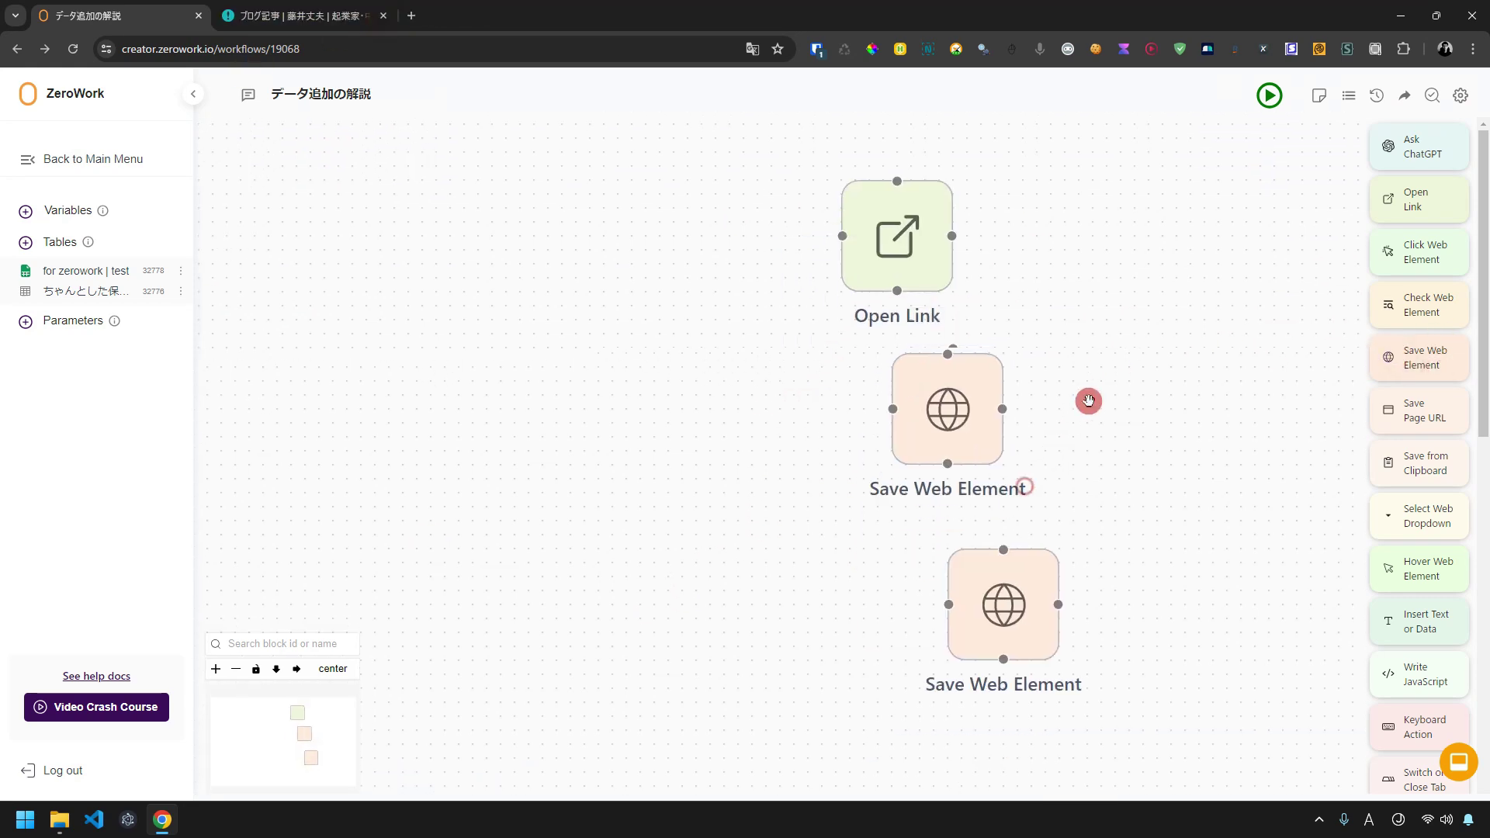
left_click_drag(976, 546, 892, 518)
left_click_drag(860, 276, 887, 192)
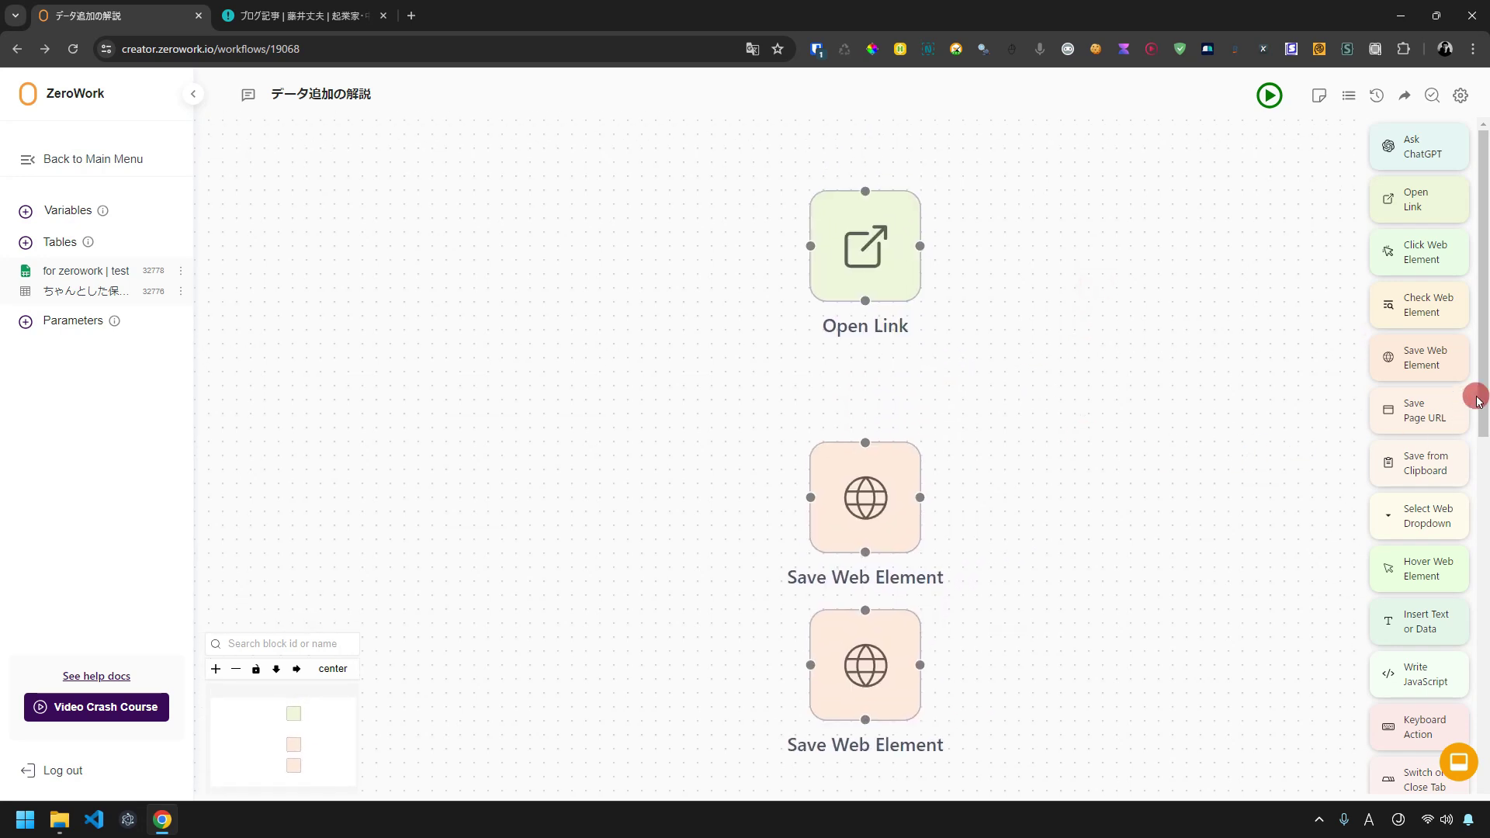
Add a Start Repeat block and connect Open Link, Start Repeat and the two Save Web Element blocks in sequence.
scroll(1439, 633, "down", 3)
mouse_move(1432, 726)
left_mouse_down()
mouse_move(1197, 515)
mouse_move(911, 300)
mouse_move(1002, 319)
left_mouse_up()
mouse_move(1006, 426)
left_mouse_down()
mouse_move(868, 536)
mouse_move(866, 621)
left_mouse_up()
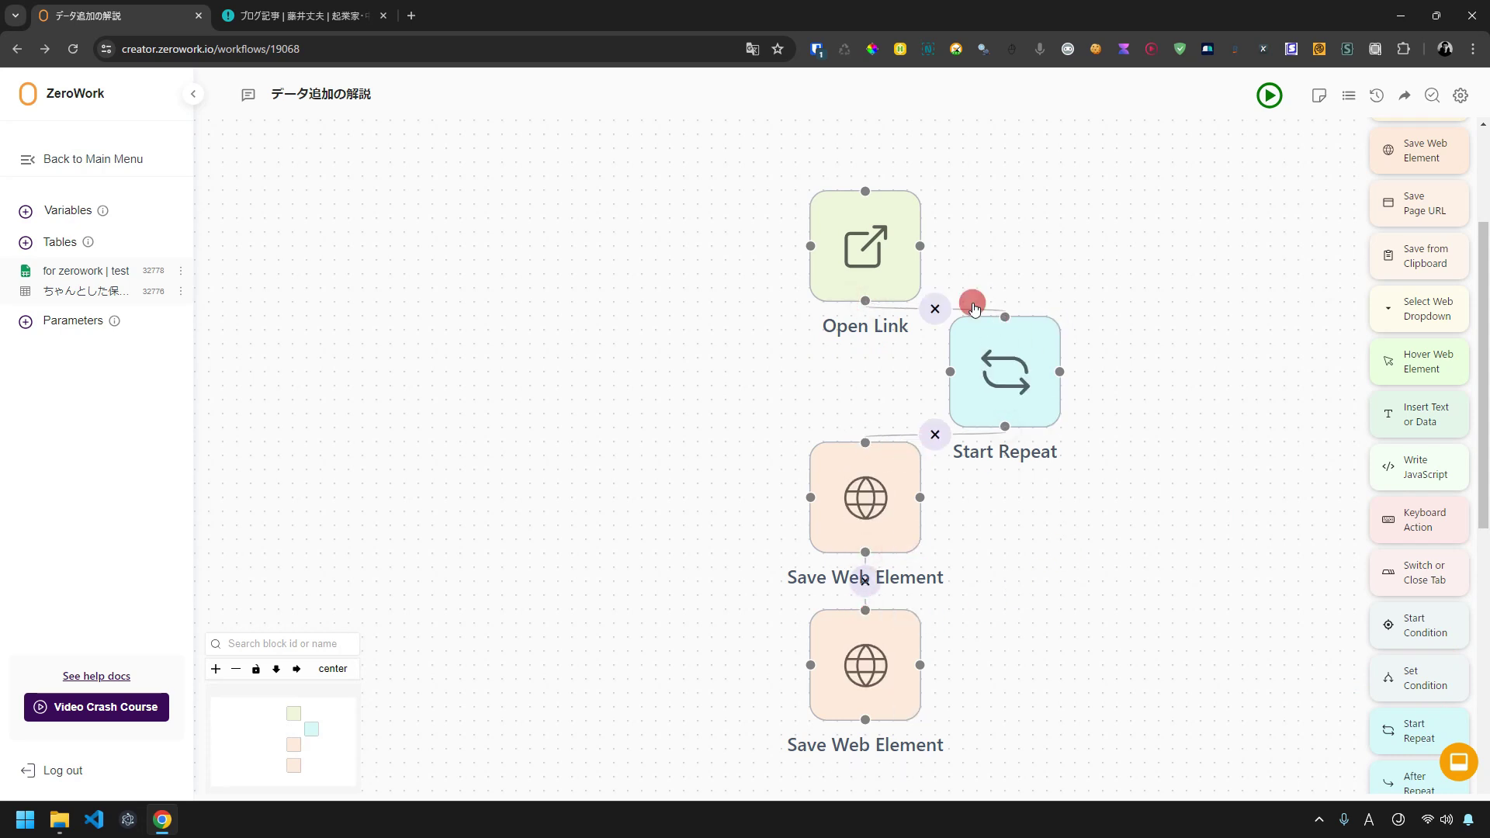
Configure the Start Repeat block as a Standard loop with auto-detection of elements off and save it.
left_click(1004, 365)
left_click(702, 413)
left_click(702, 462)
left_click(742, 458)
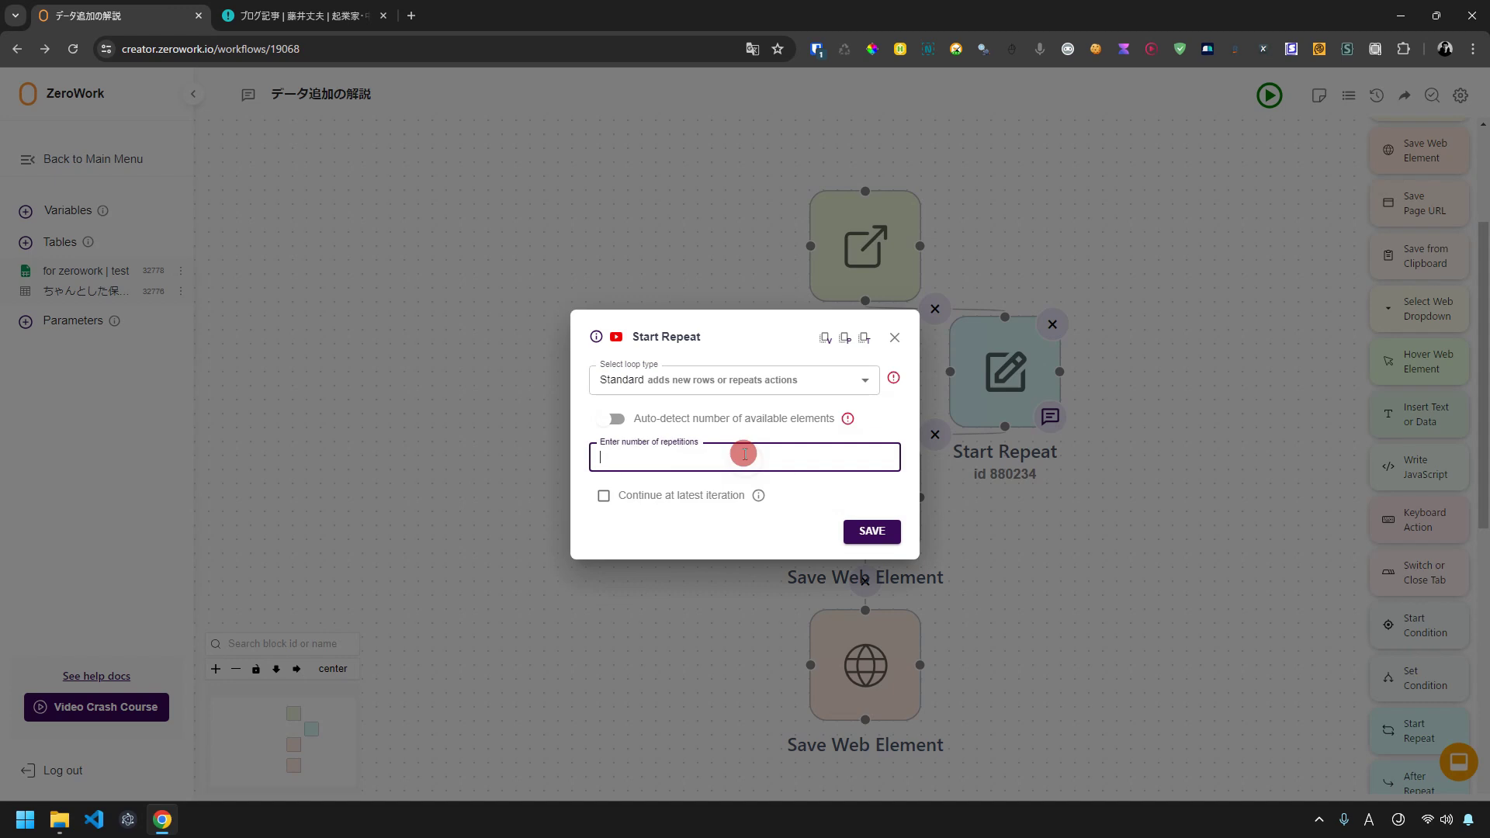
left_click(862, 531)
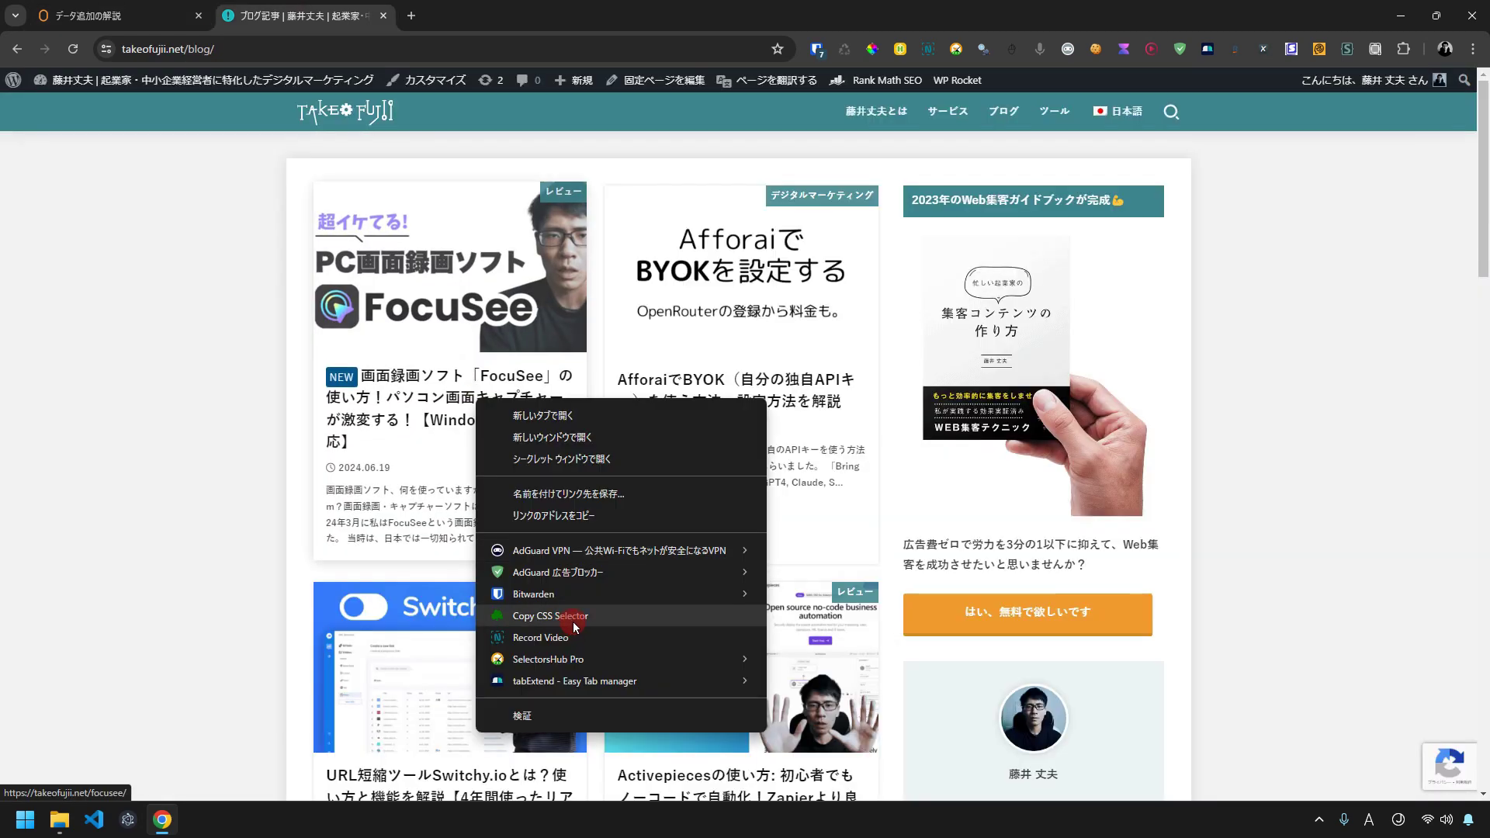
Set the first Save Web Element block's selector to main#main article:nth-child({loop_index,1}) > a > section > h1.
left_click(867, 492)
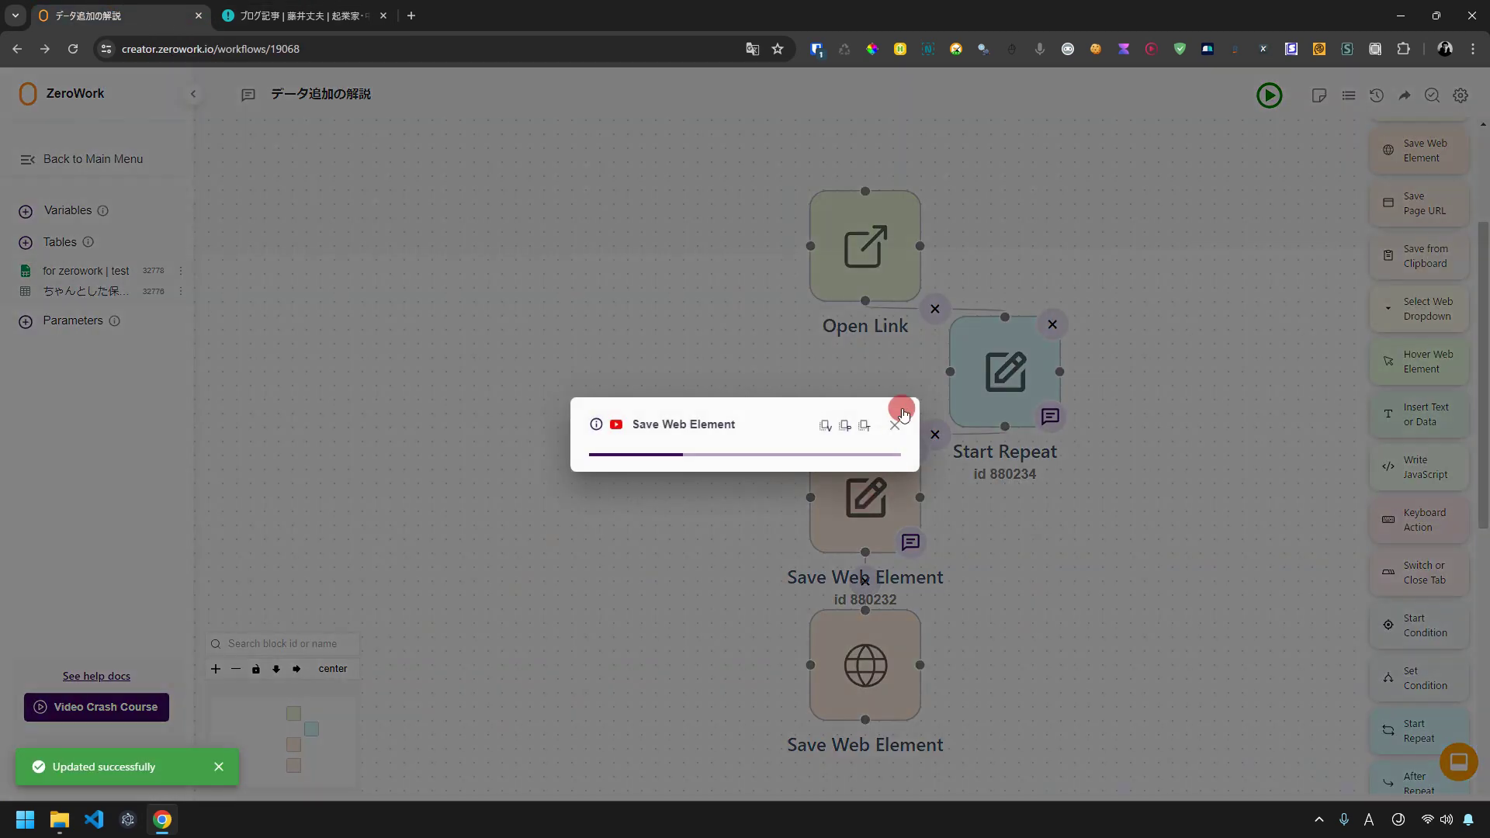
type("main#main article:nth-child(1) > a > section > h1")
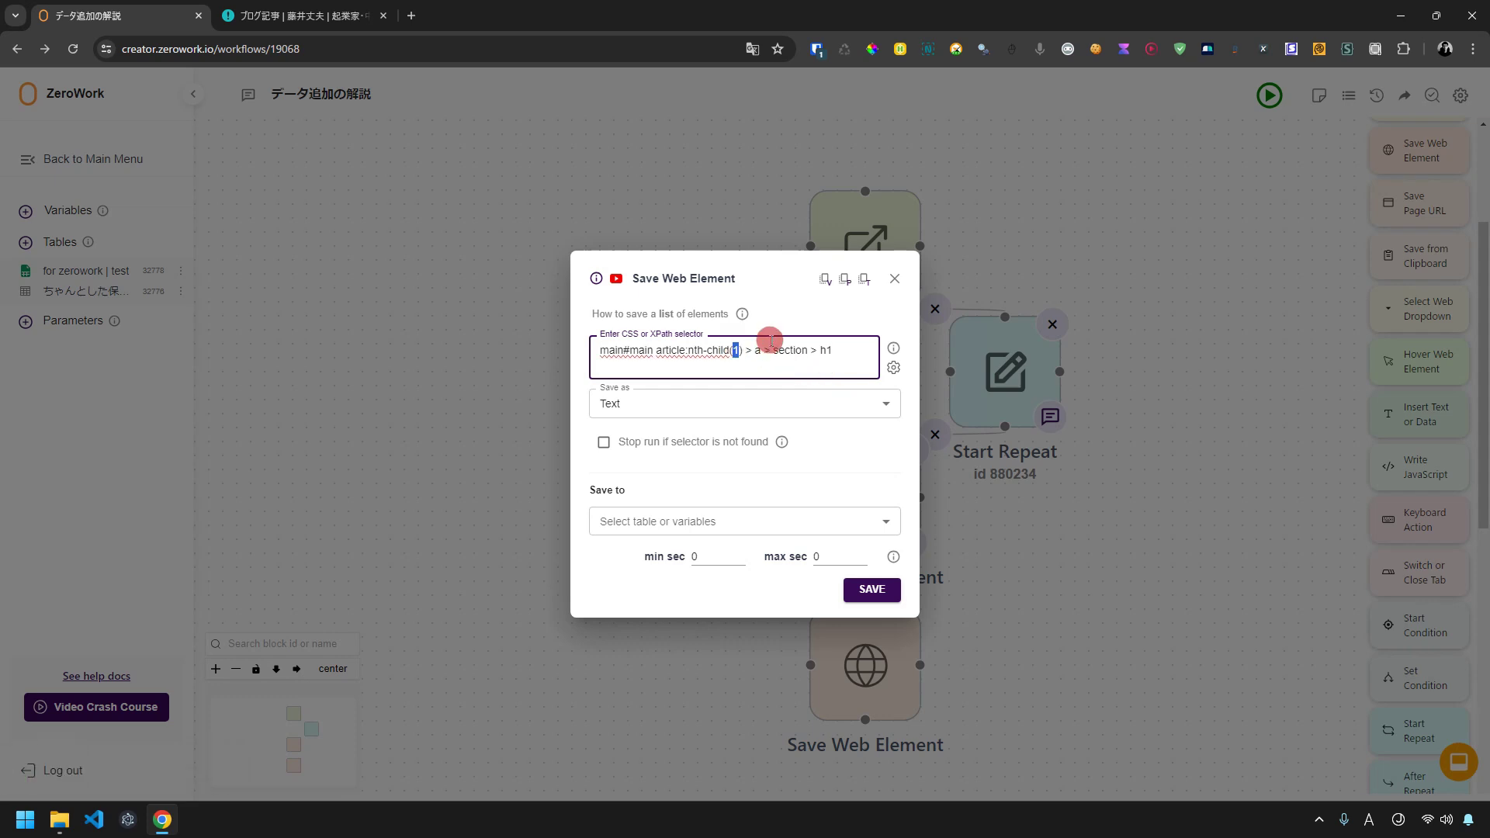
key("Return")
left_click(778, 369)
left_click(734, 514)
left_click(743, 475)
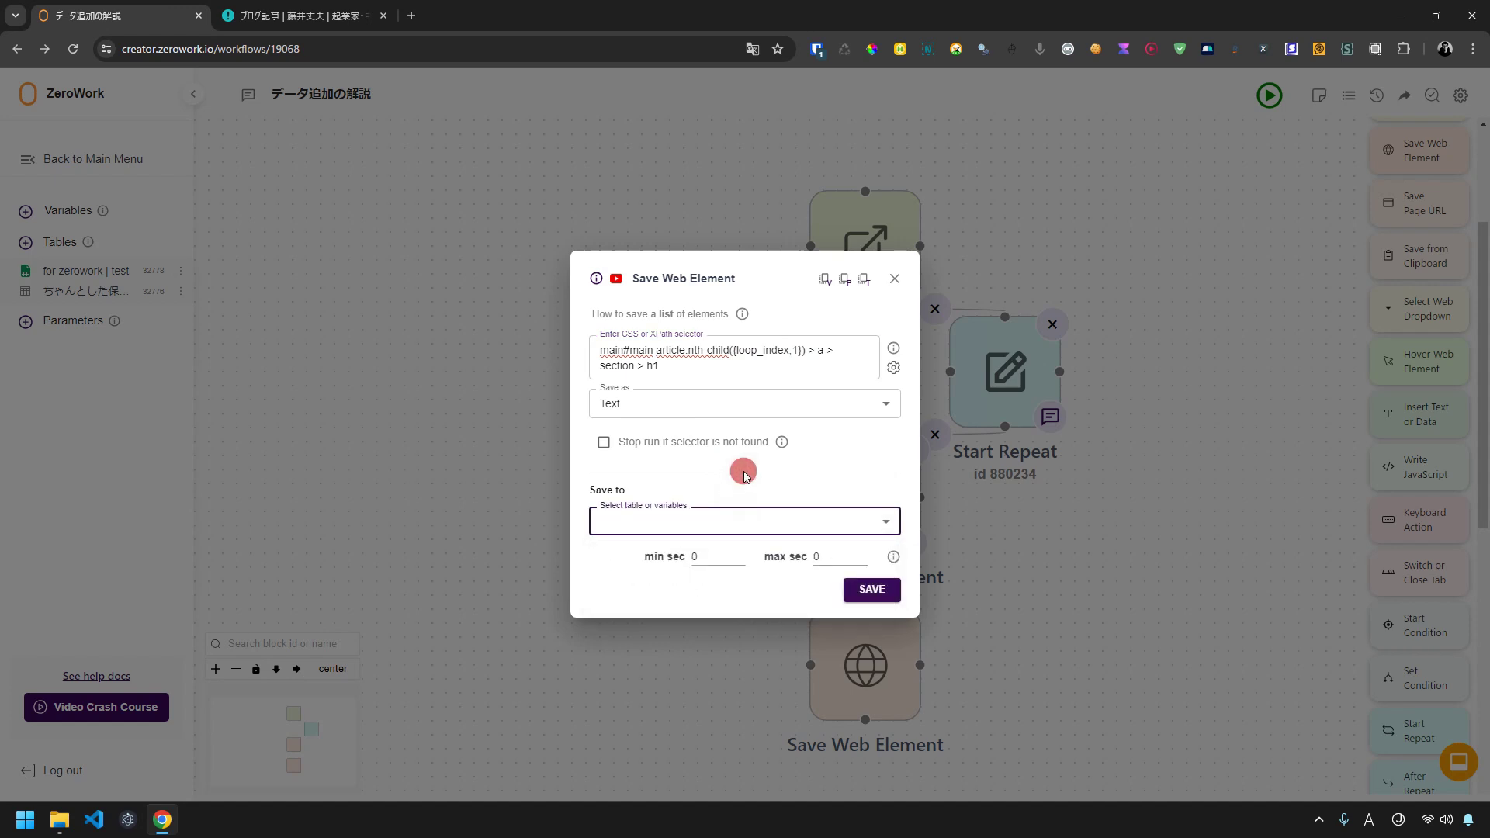
Store the scraped article title in the title column of the for zerowork | test table and save the block.
left_click(732, 518)
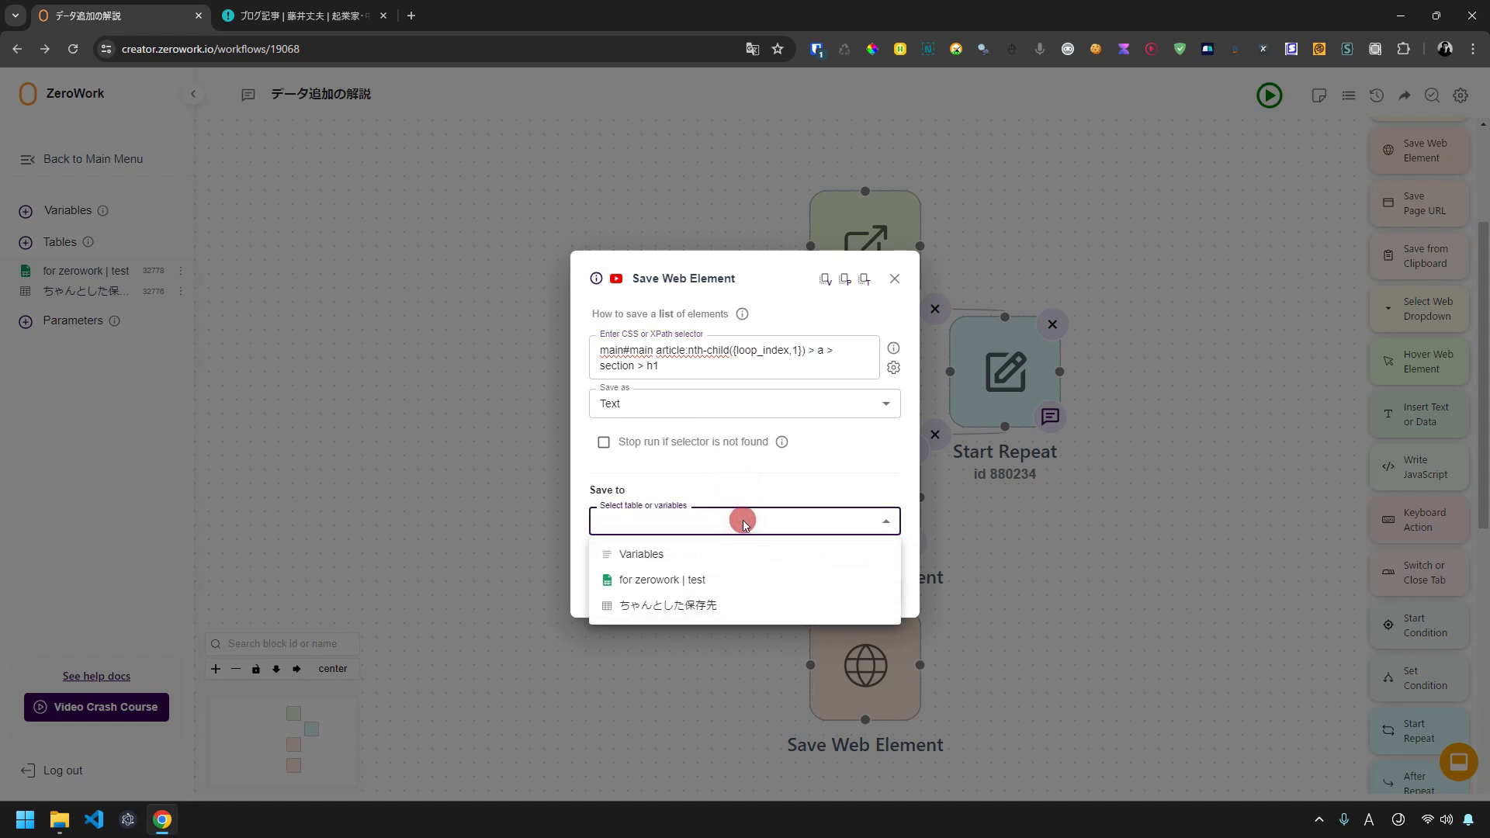
left_click(723, 582)
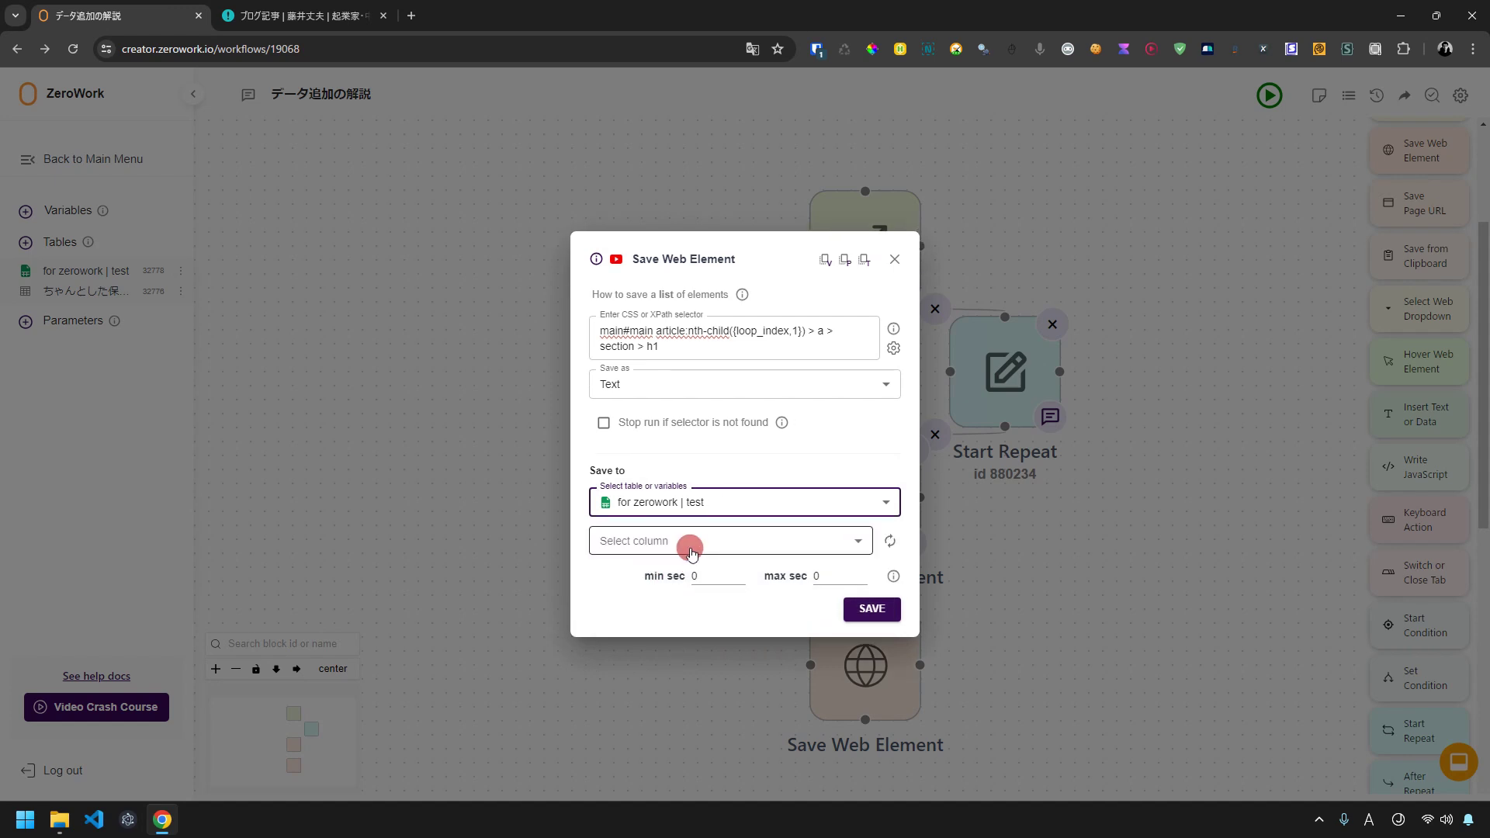
left_click(693, 543)
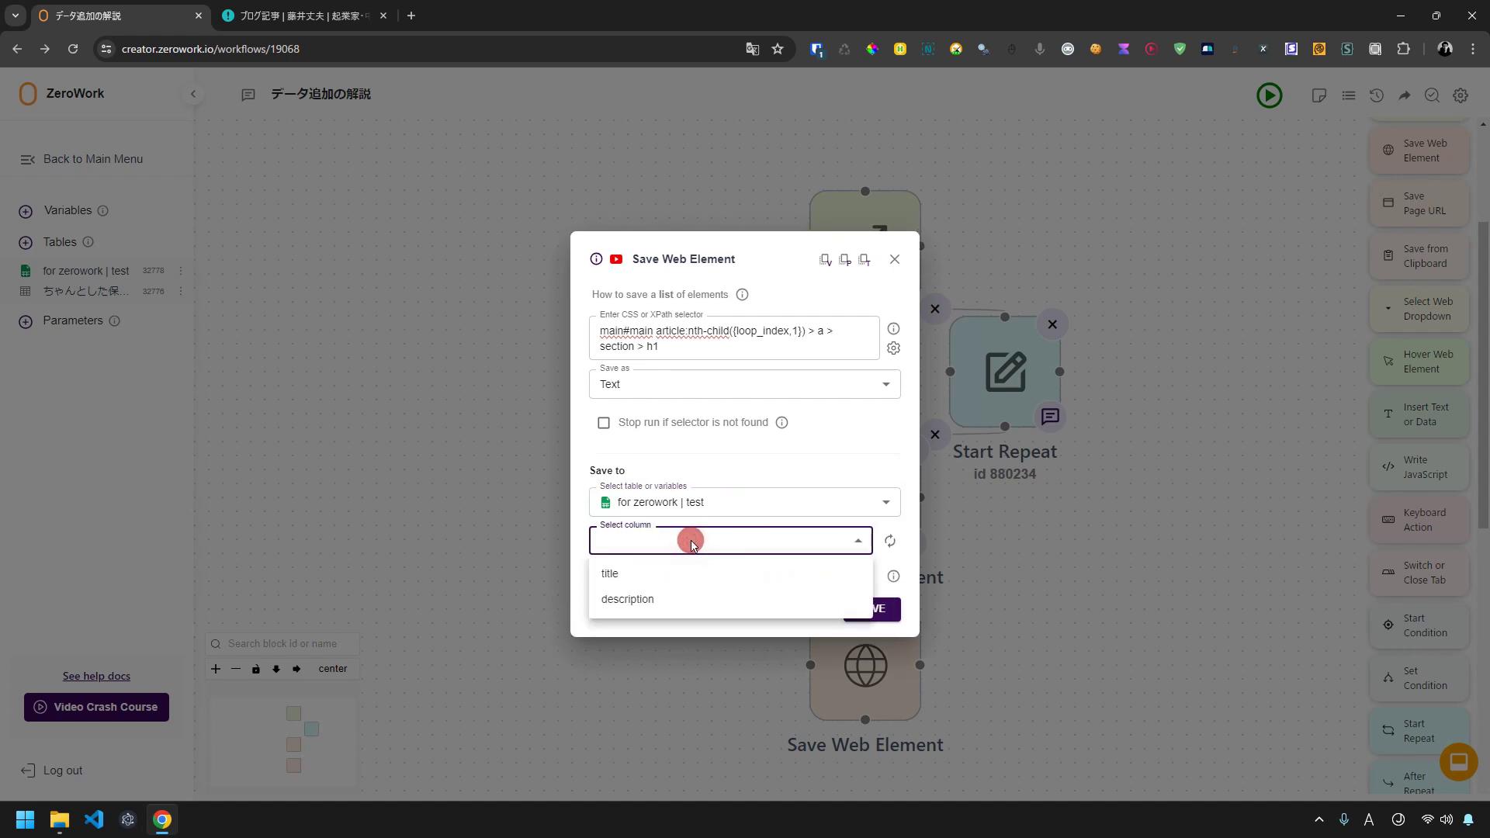
left_click(648, 572)
left_click(894, 596)
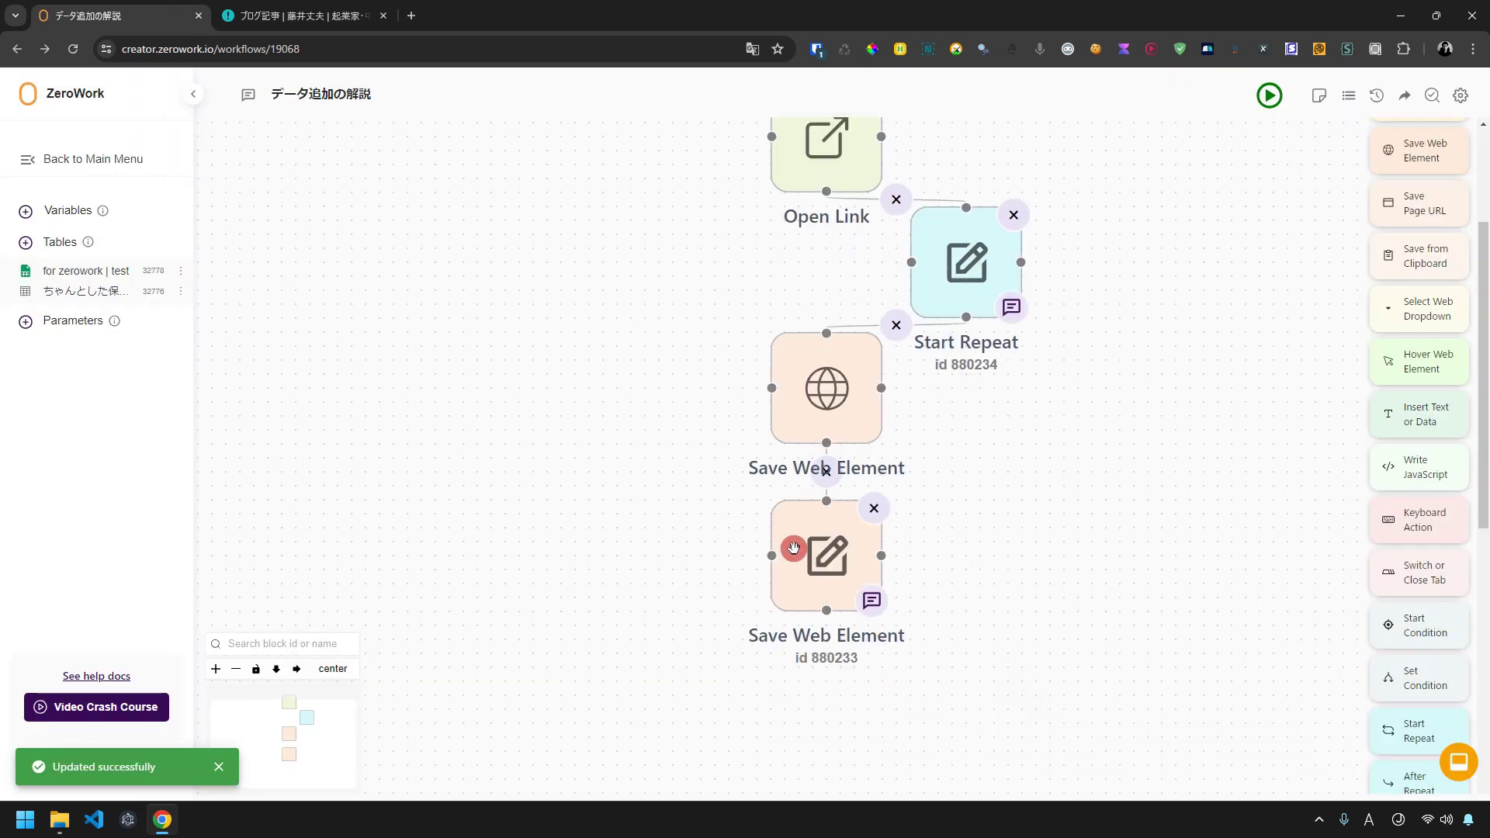
Copy the first article excerpt's CSS selector into the second Save Web Element block, replacing the nth-child number with {loop_index,1}.
left_click(825, 556)
left_click(630, 343)
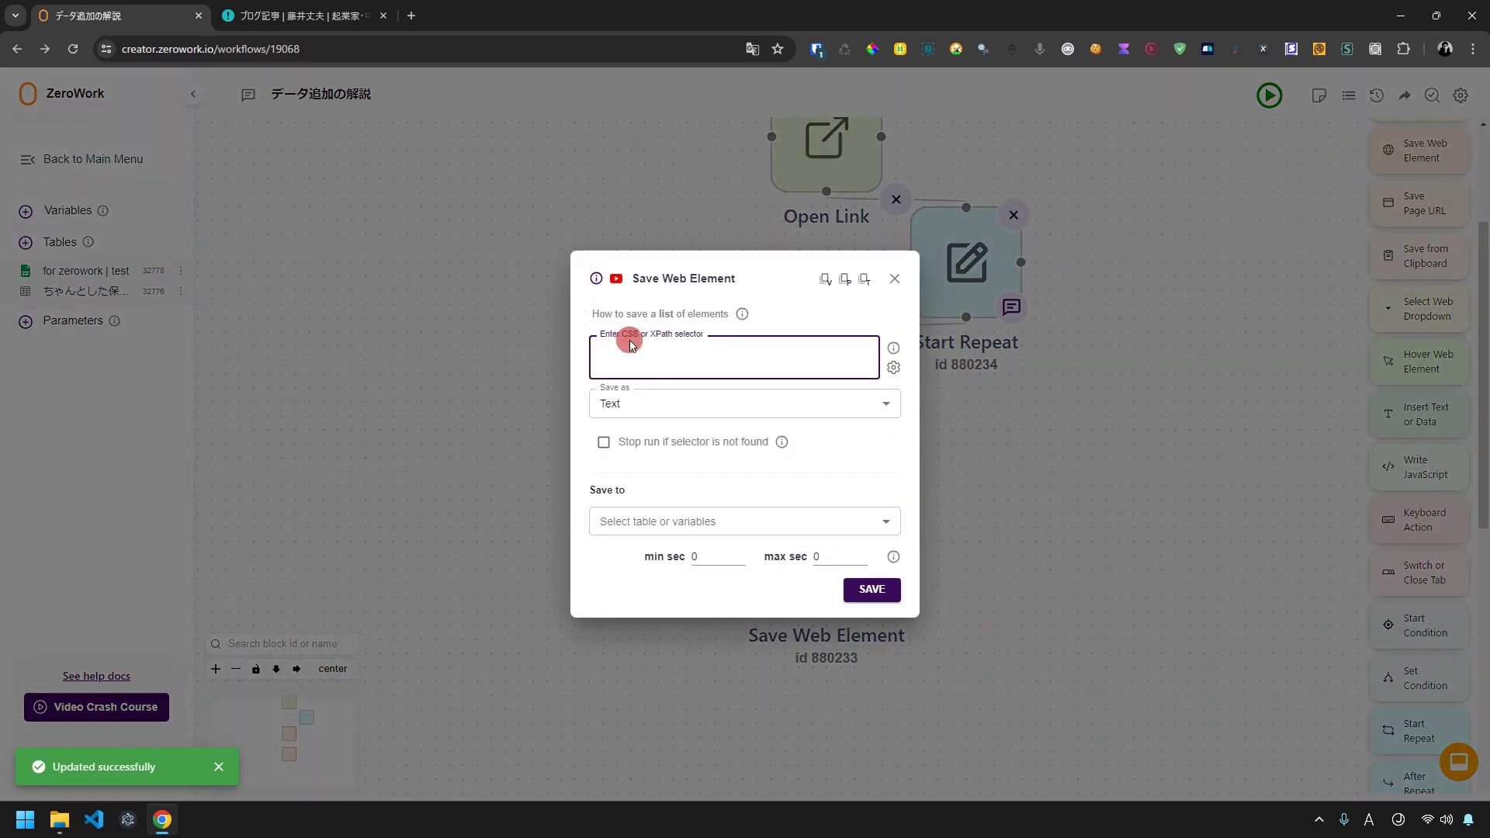
left_click(303, 15)
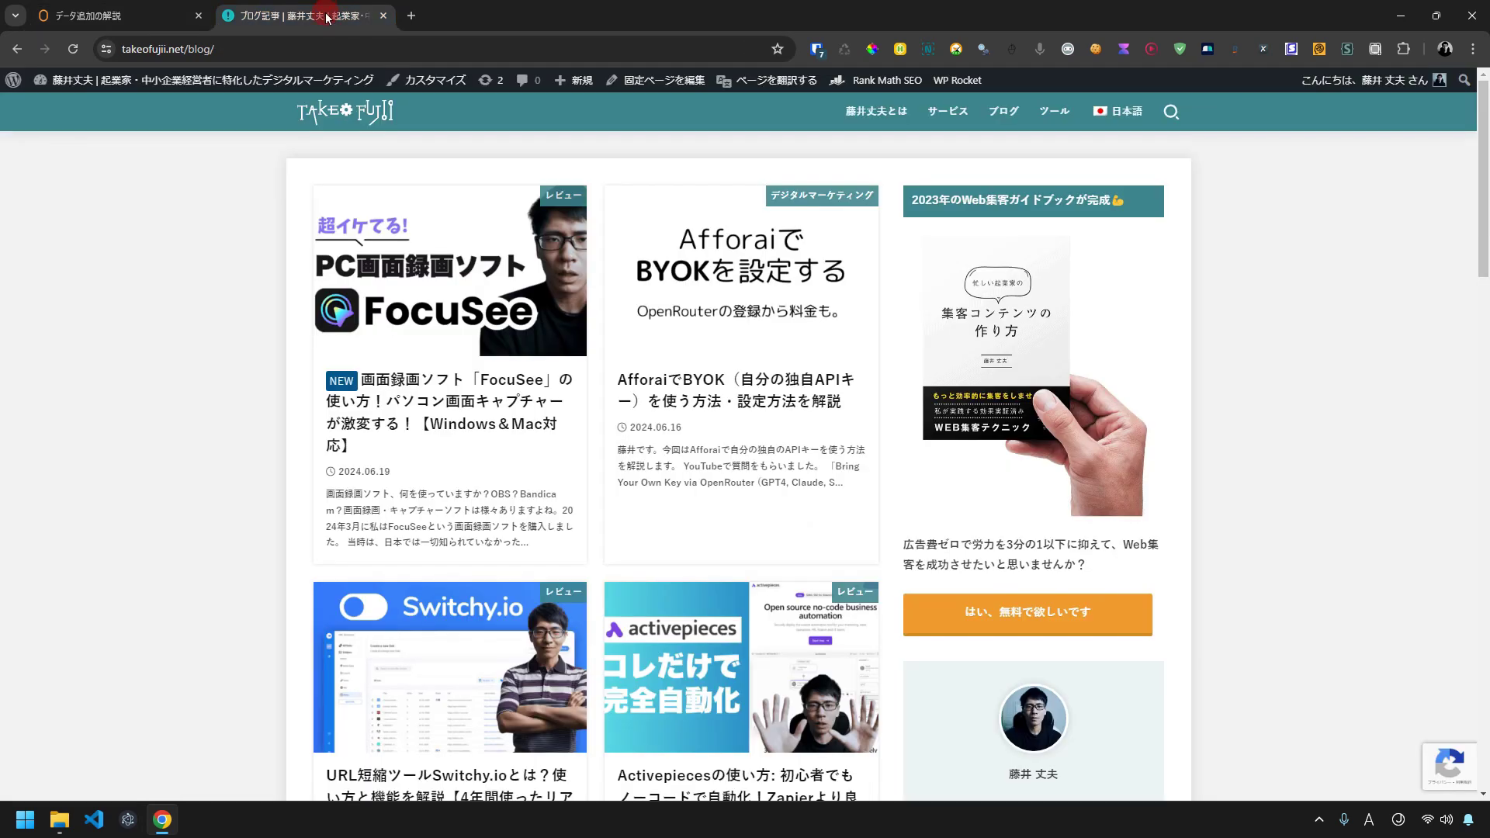
right_click(482, 498)
left_click(585, 381)
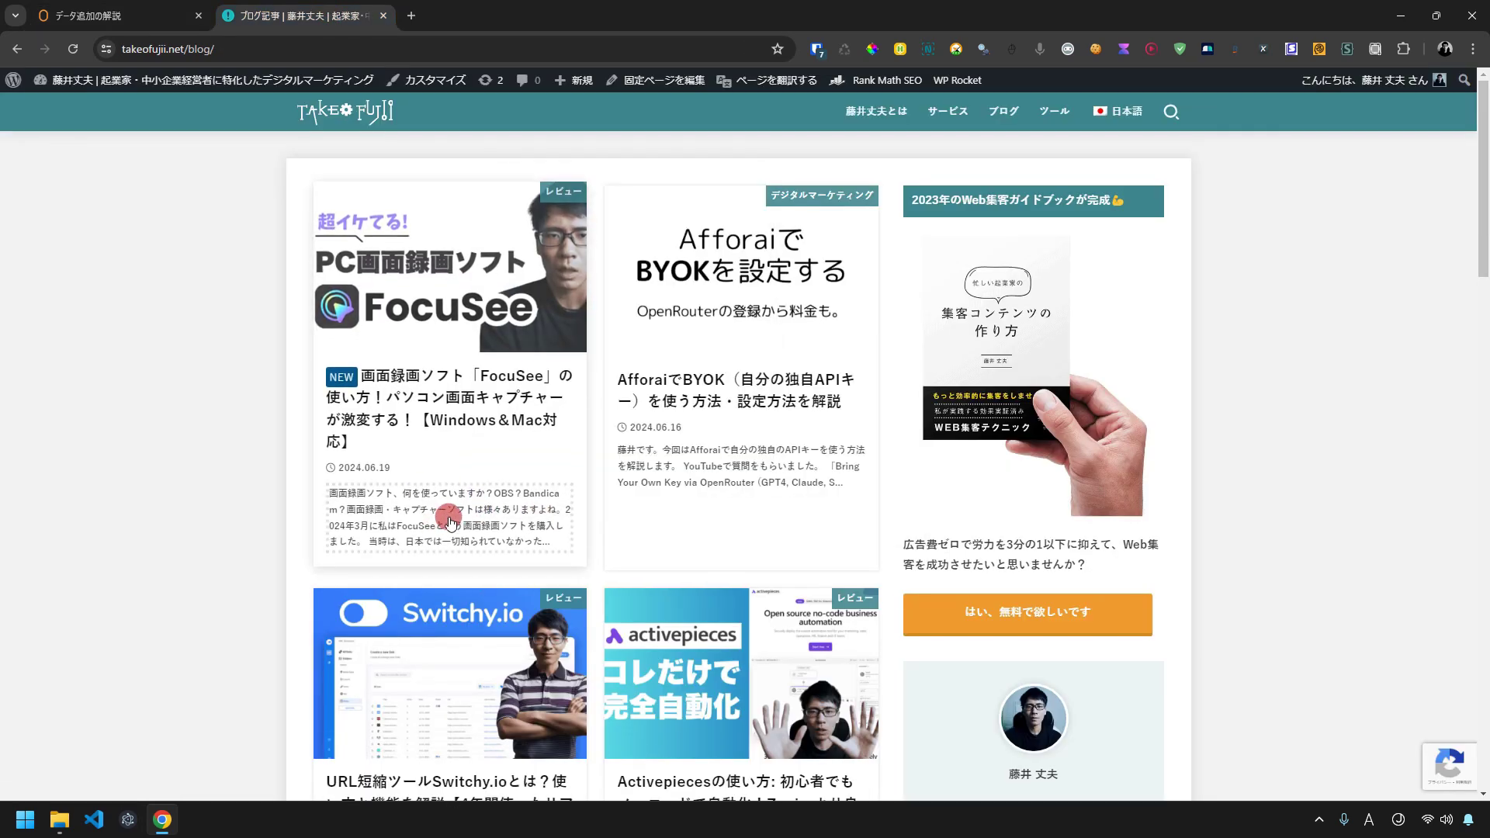
left_click(116, 16)
key("ctrl+v")
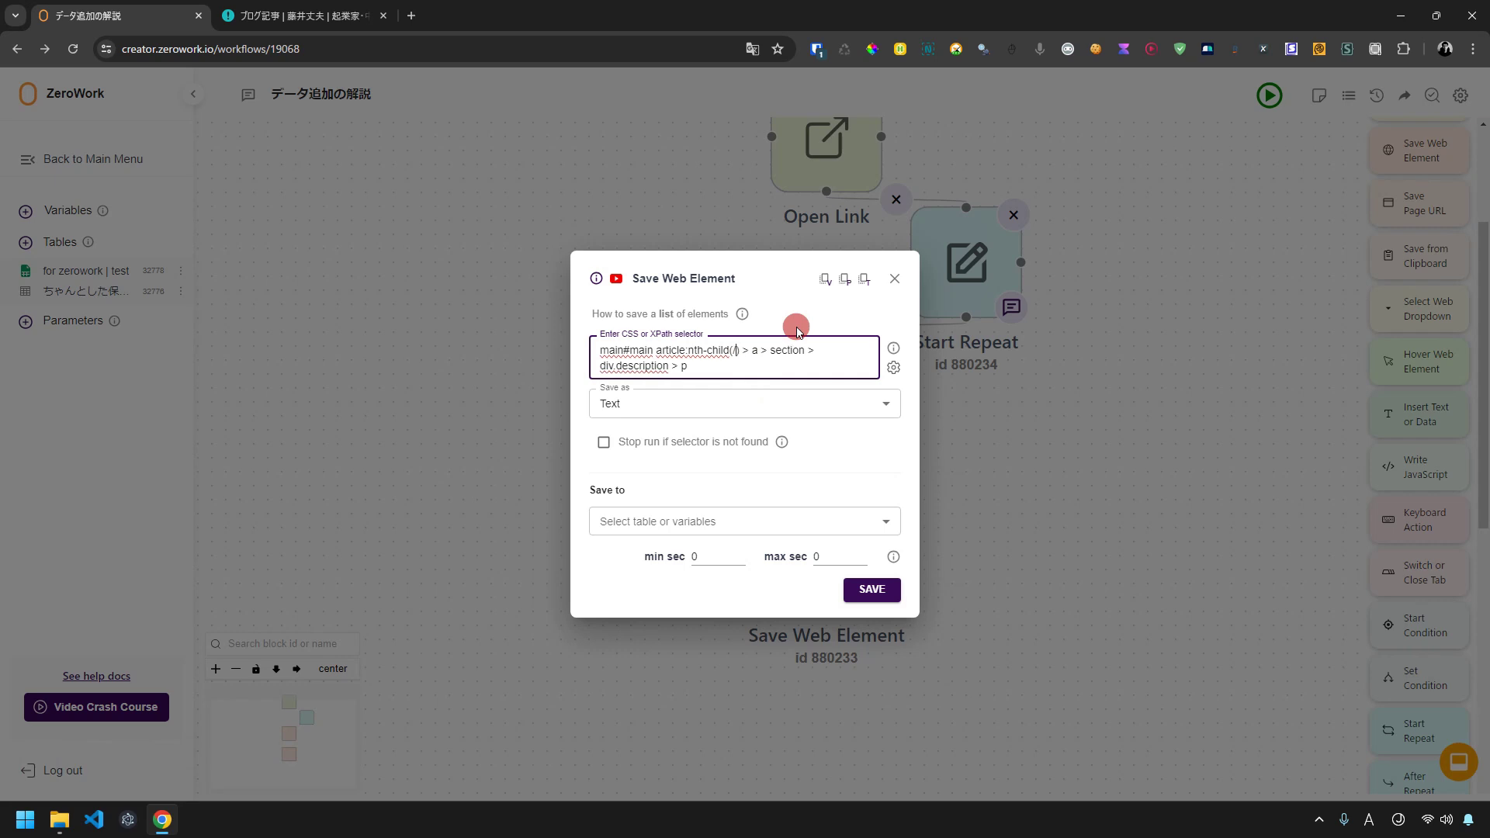
type("p_index,1}")
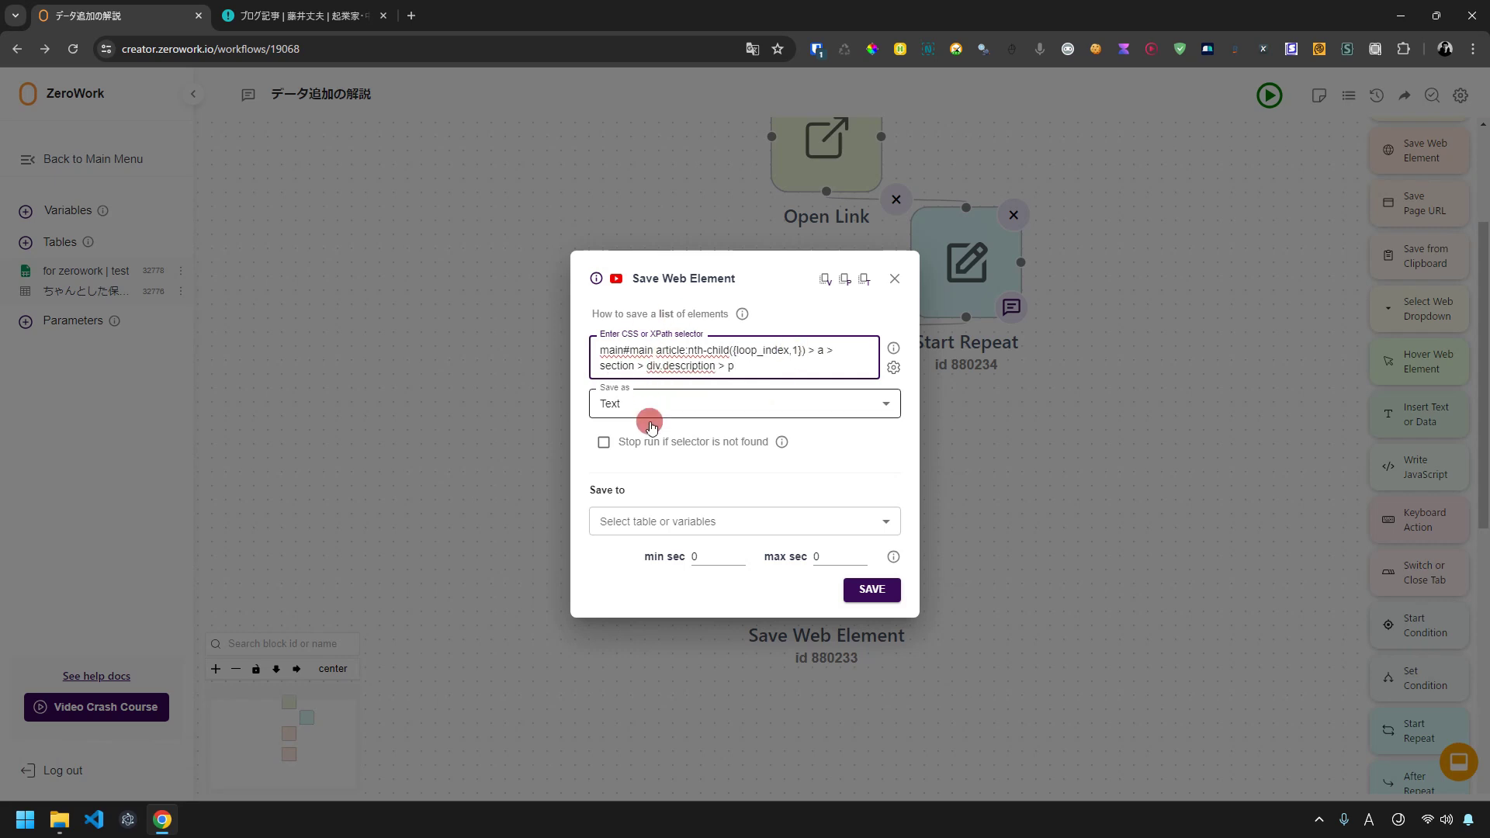
Store the scraped excerpt in the description column of the for zerowork | test table and save the block.
left_click(654, 520)
left_click(664, 578)
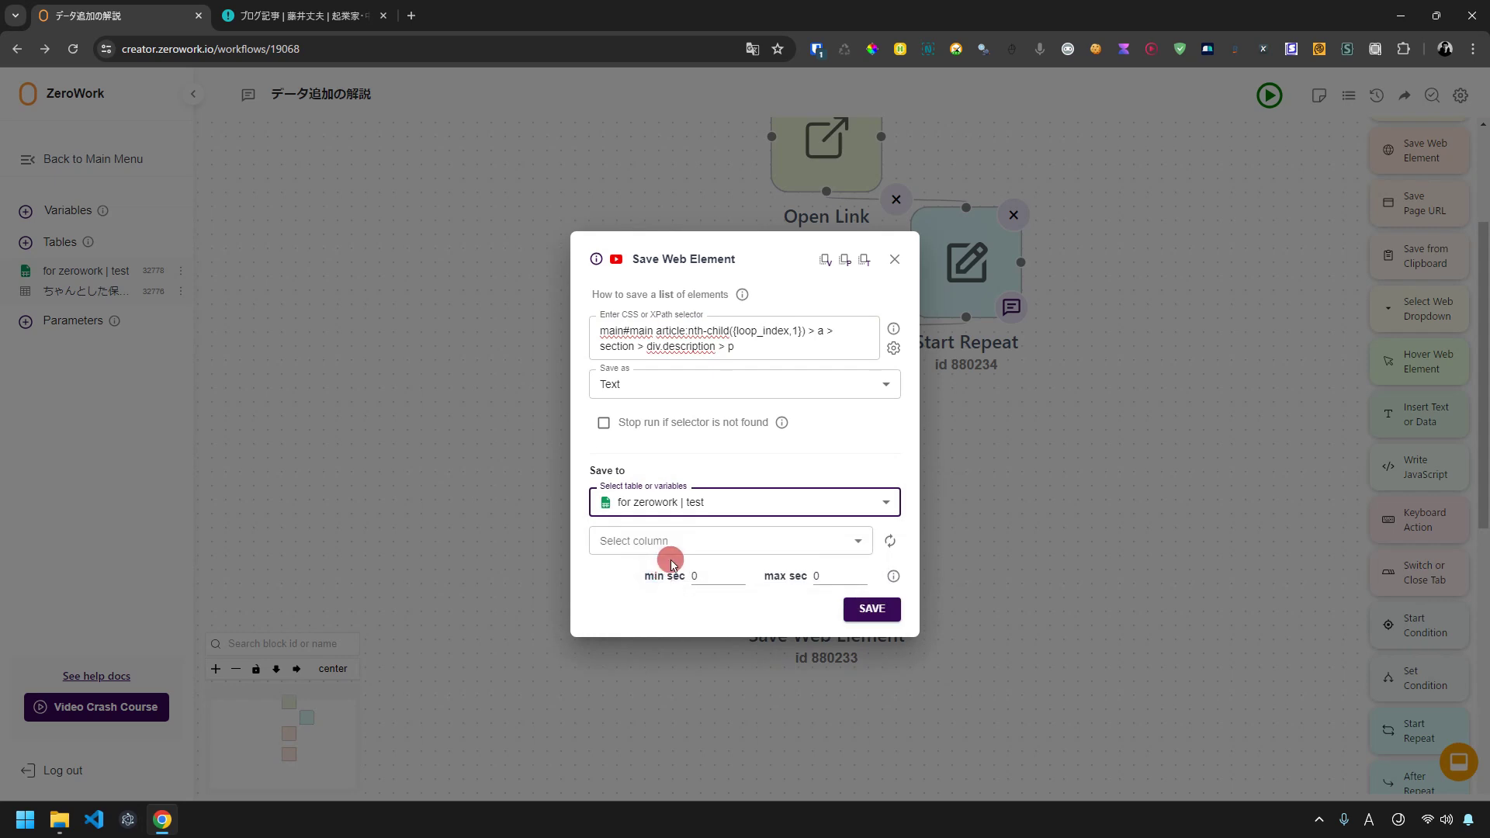
left_click(702, 541)
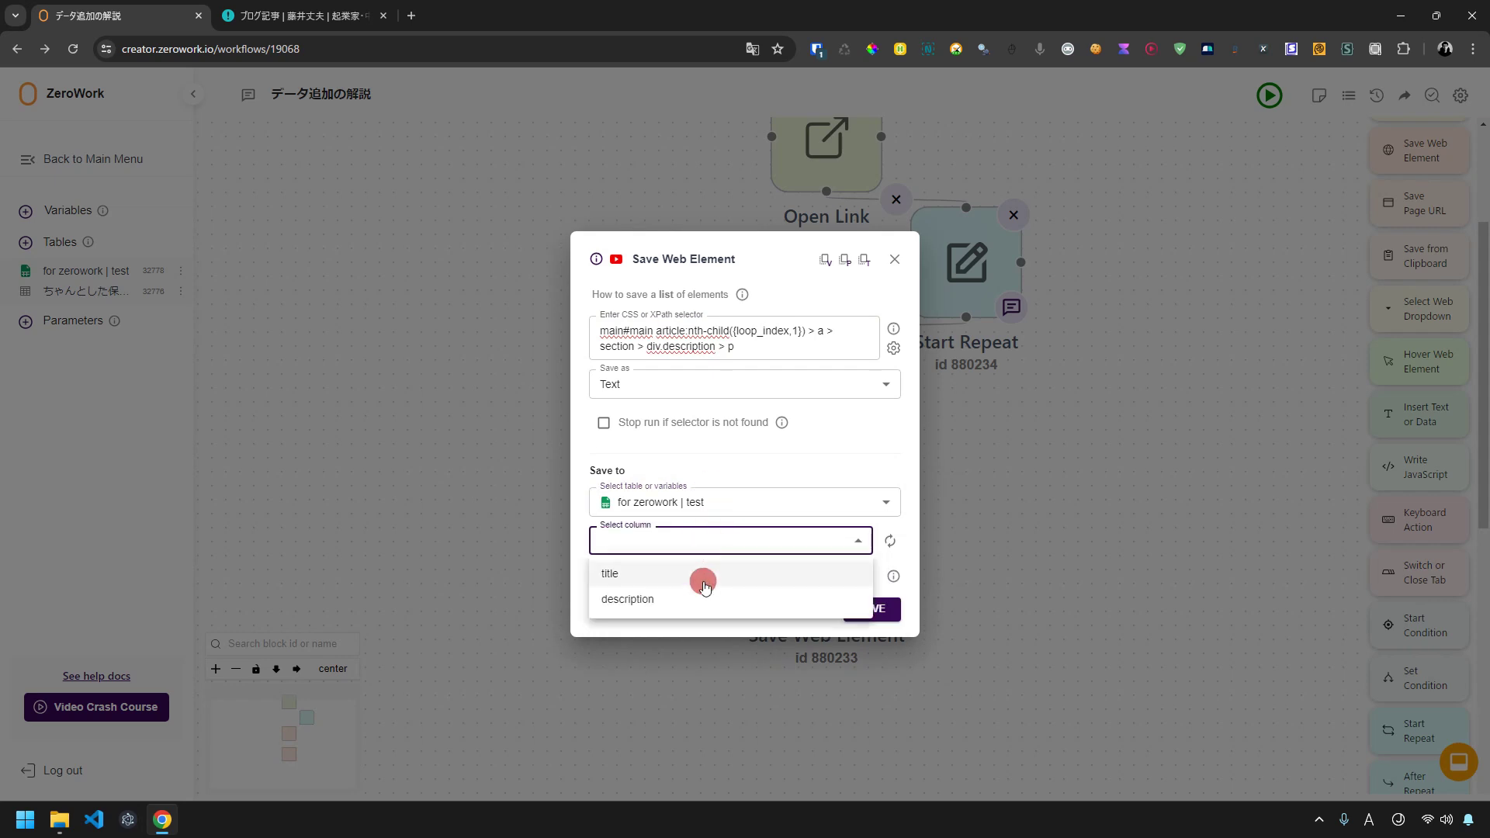
left_click(663, 599)
left_click(872, 608)
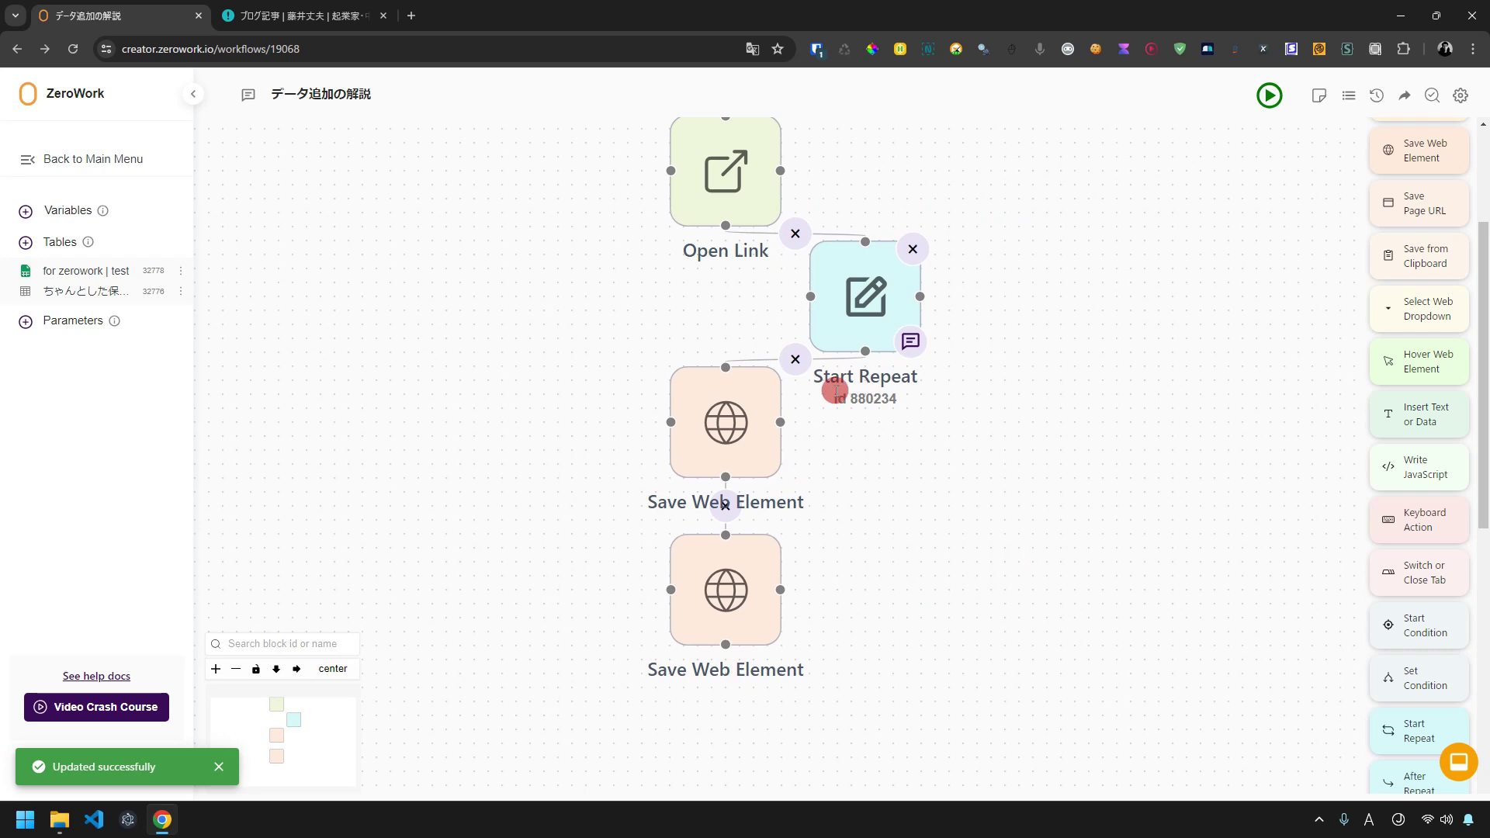
Align the Start Repeat block with the other blocks and set its number of repetitions to 5.
left_click_drag(753, 240, 725, 392)
left_click(724, 392)
left_click(630, 458)
type("5")
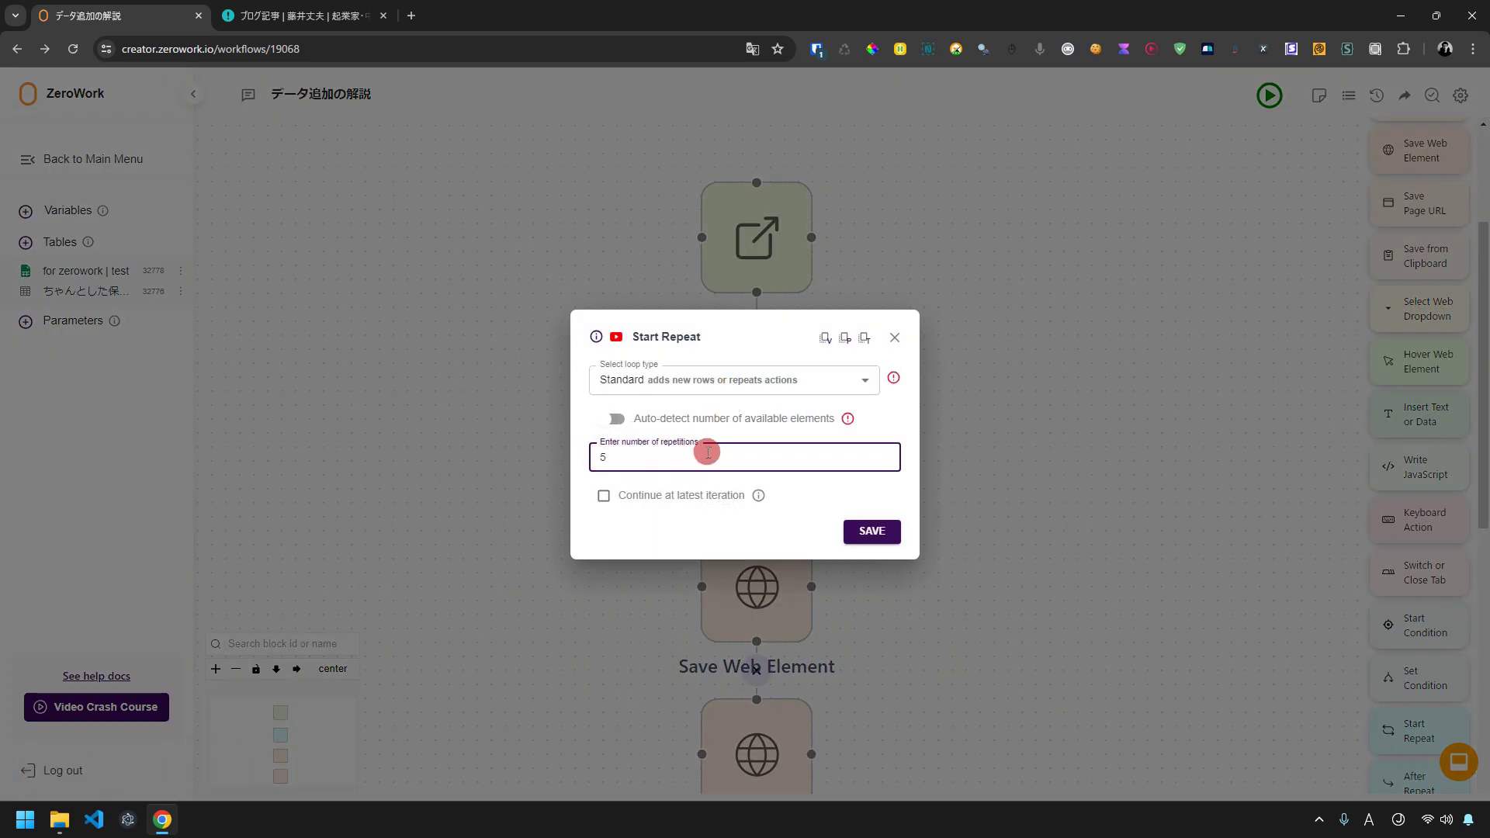
left_click(873, 531)
Review the selectors and target columns of both Save Web Element blocks and look over the complete workflow.
scroll(891, 618, "down", 3)
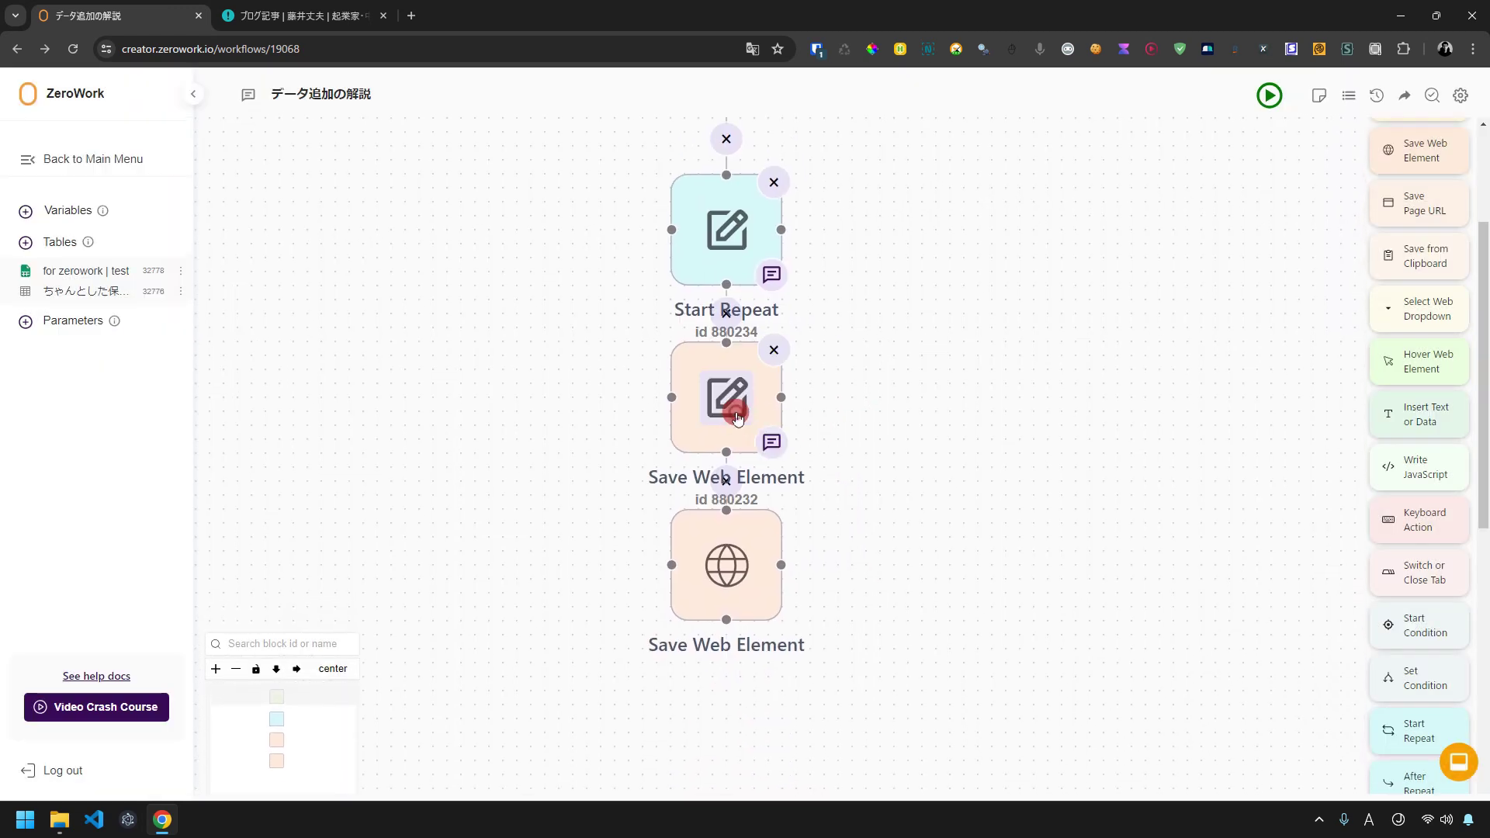
left_click(737, 417)
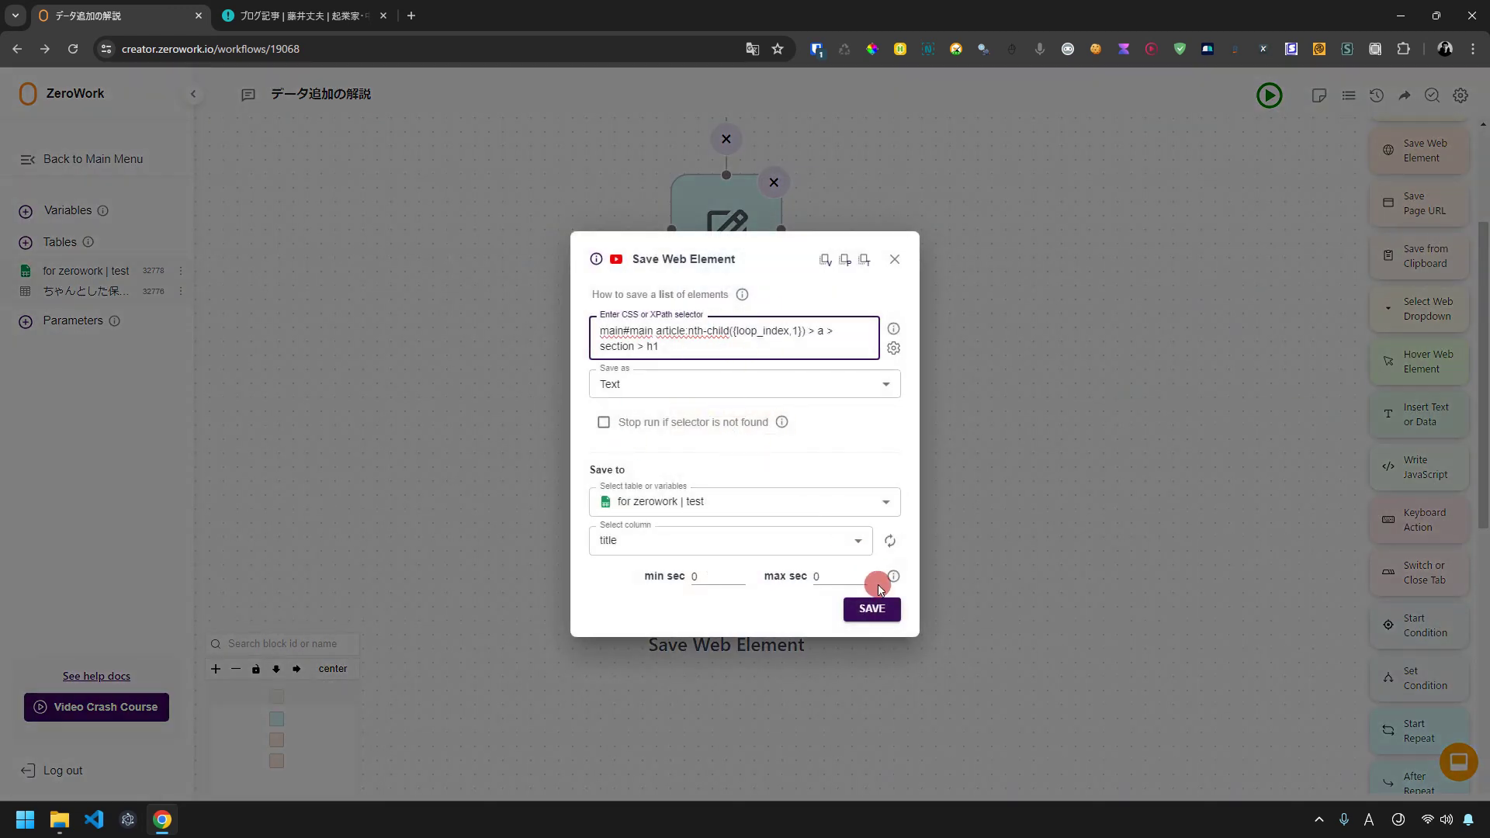
left_click(874, 608)
scroll(777, 544, "down", 2)
left_click(725, 459)
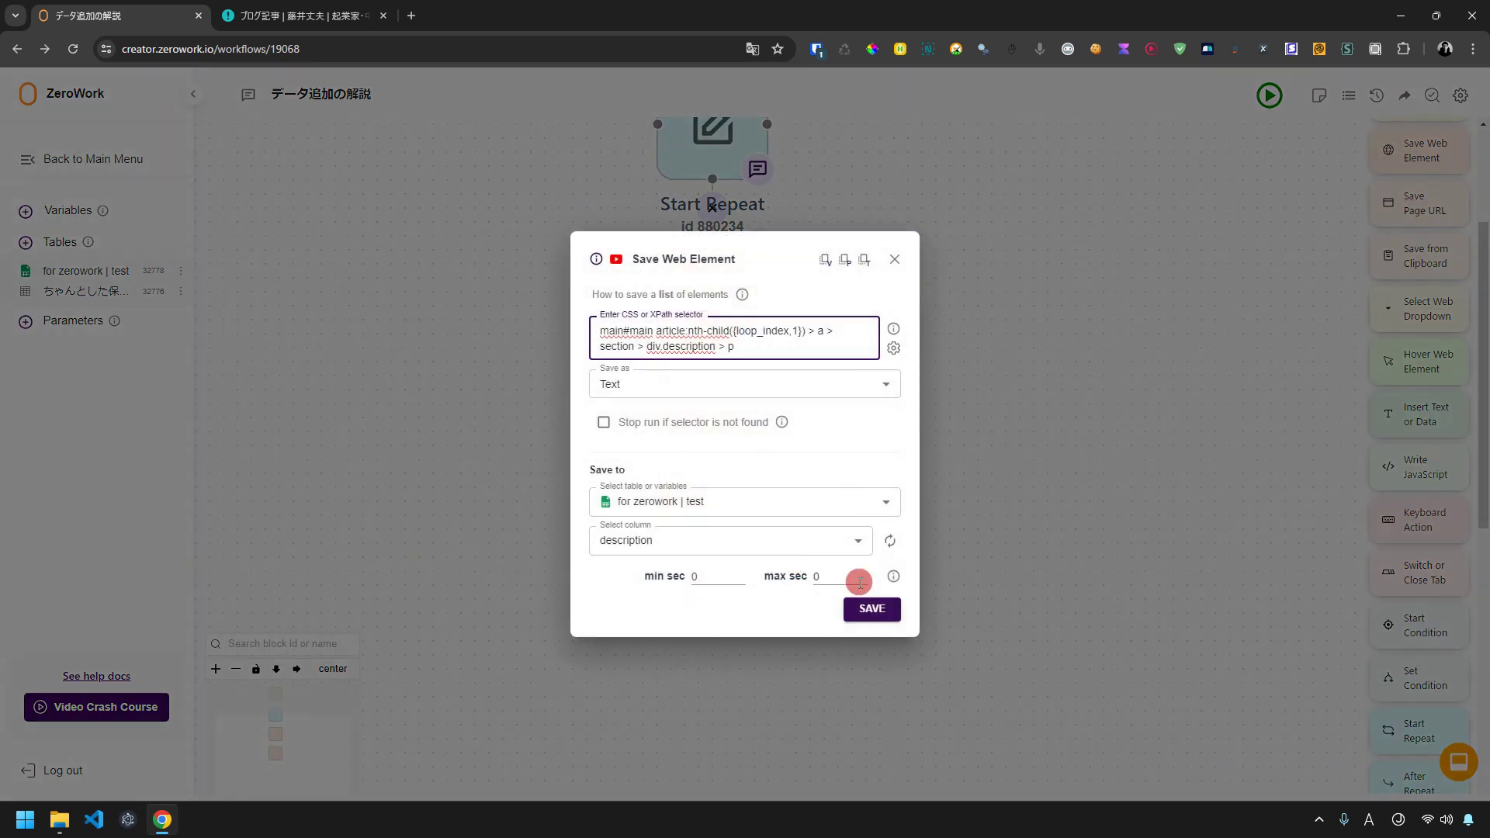
left_click(872, 609)
scroll(704, 233, "up", 1)
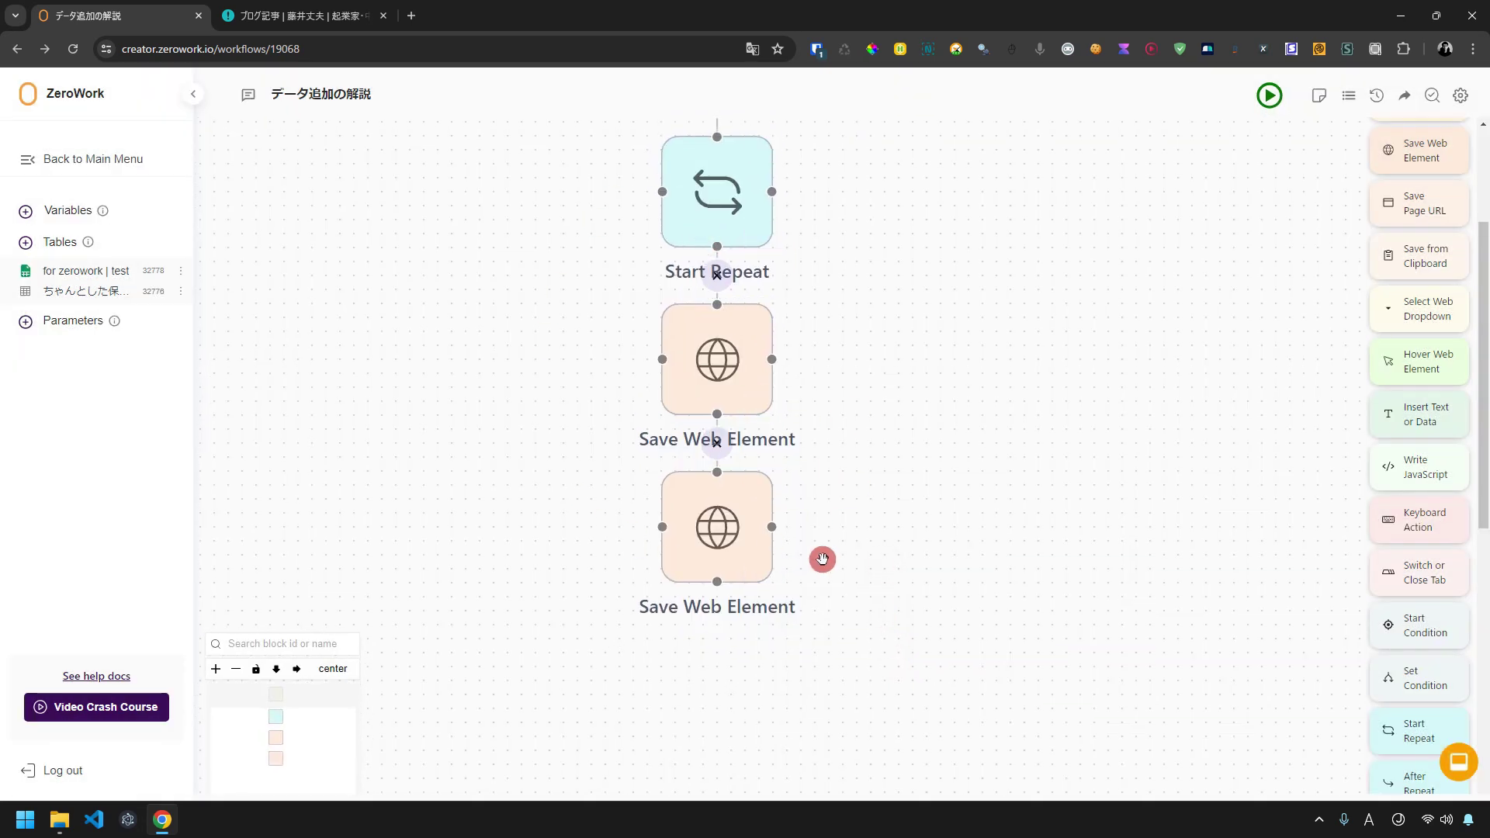
scroll(1055, 349, "down", 2)
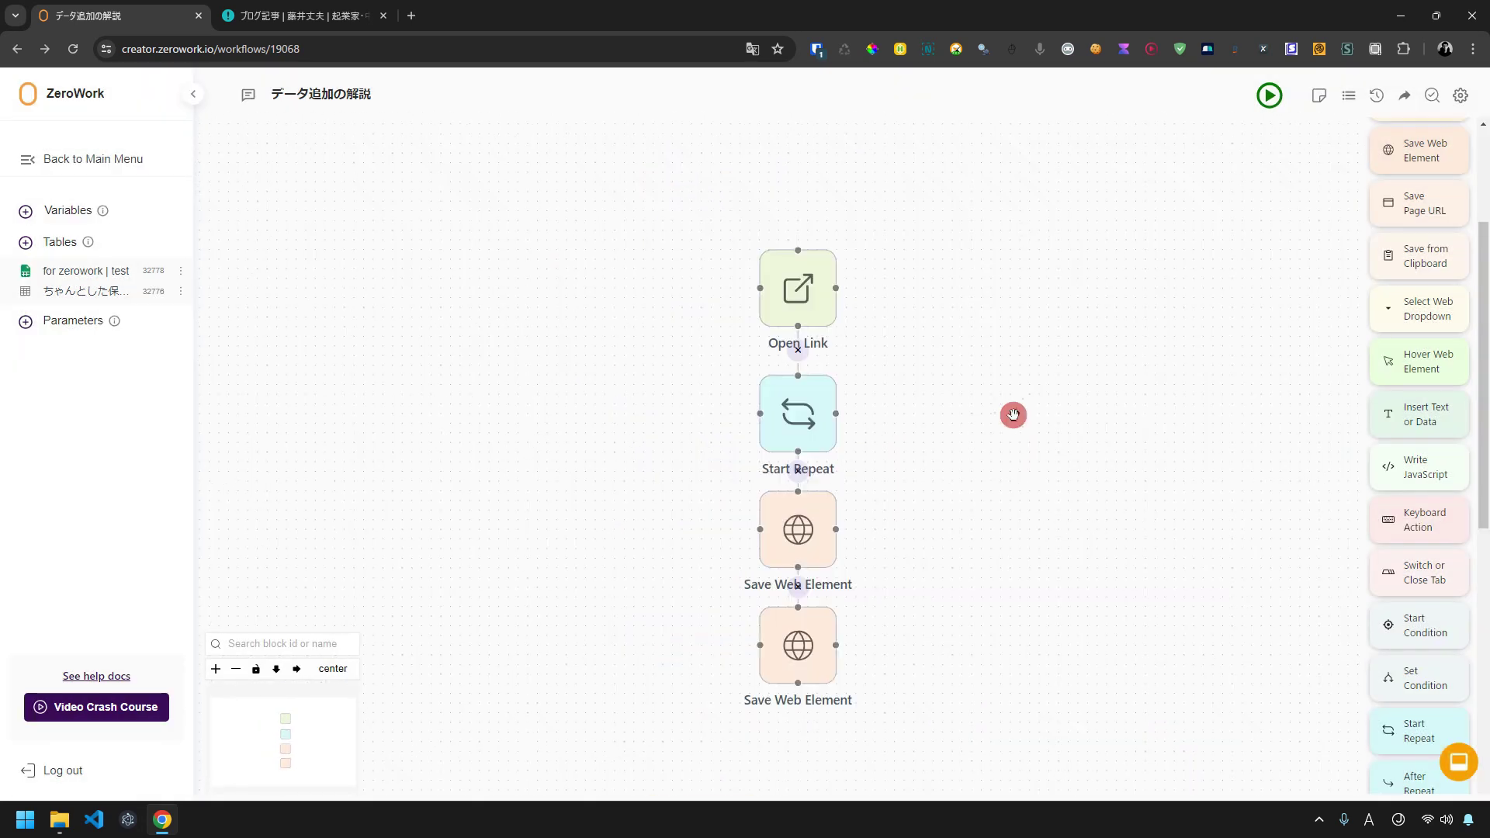
Look through the first five articles on the blog page and run the TaskBot from ZeroWork.
left_click(302, 15)
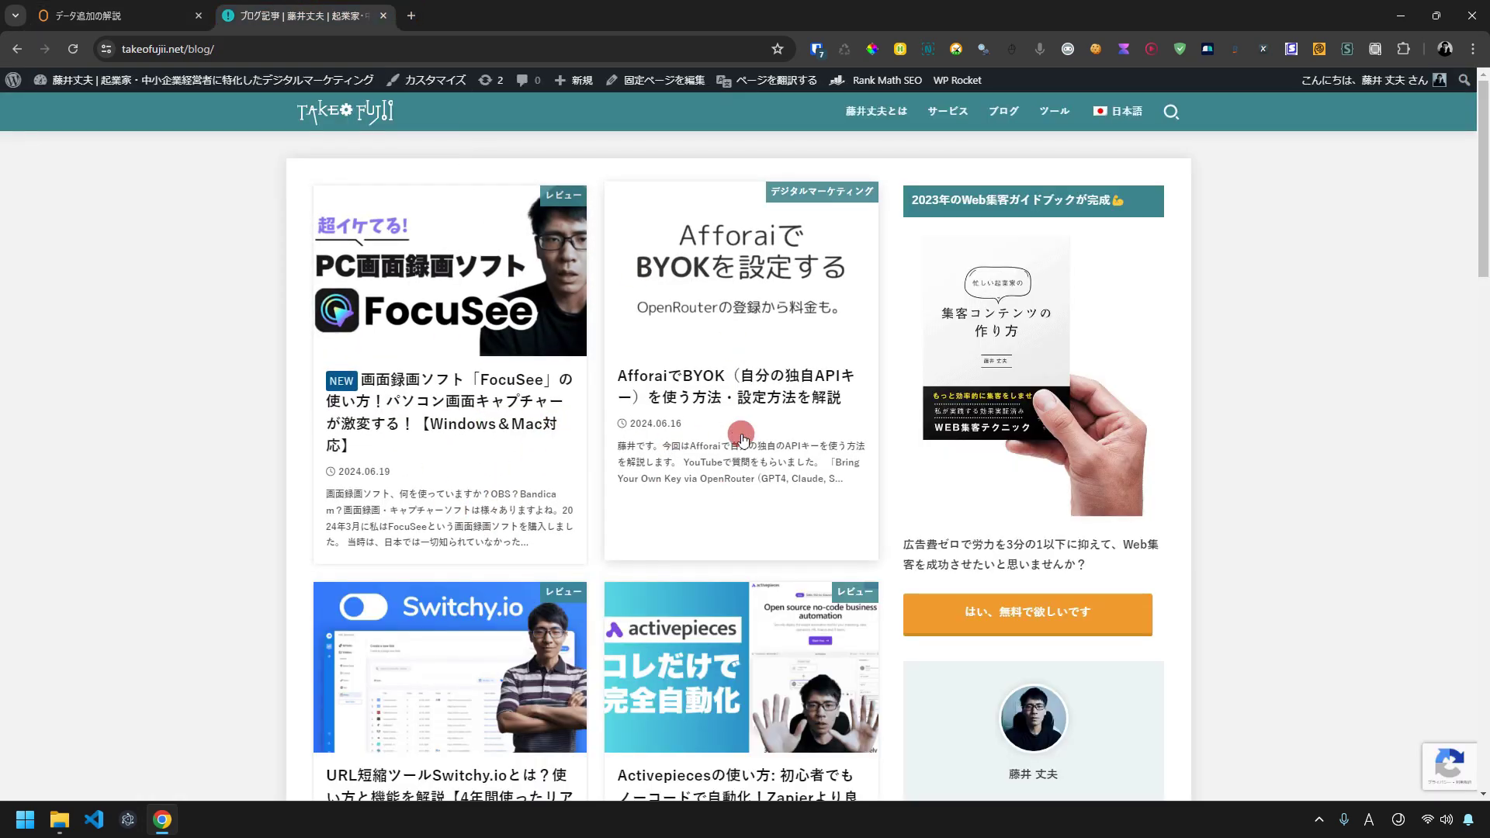
scroll(711, 530, "down", 5)
scroll(711, 531, "down", 1)
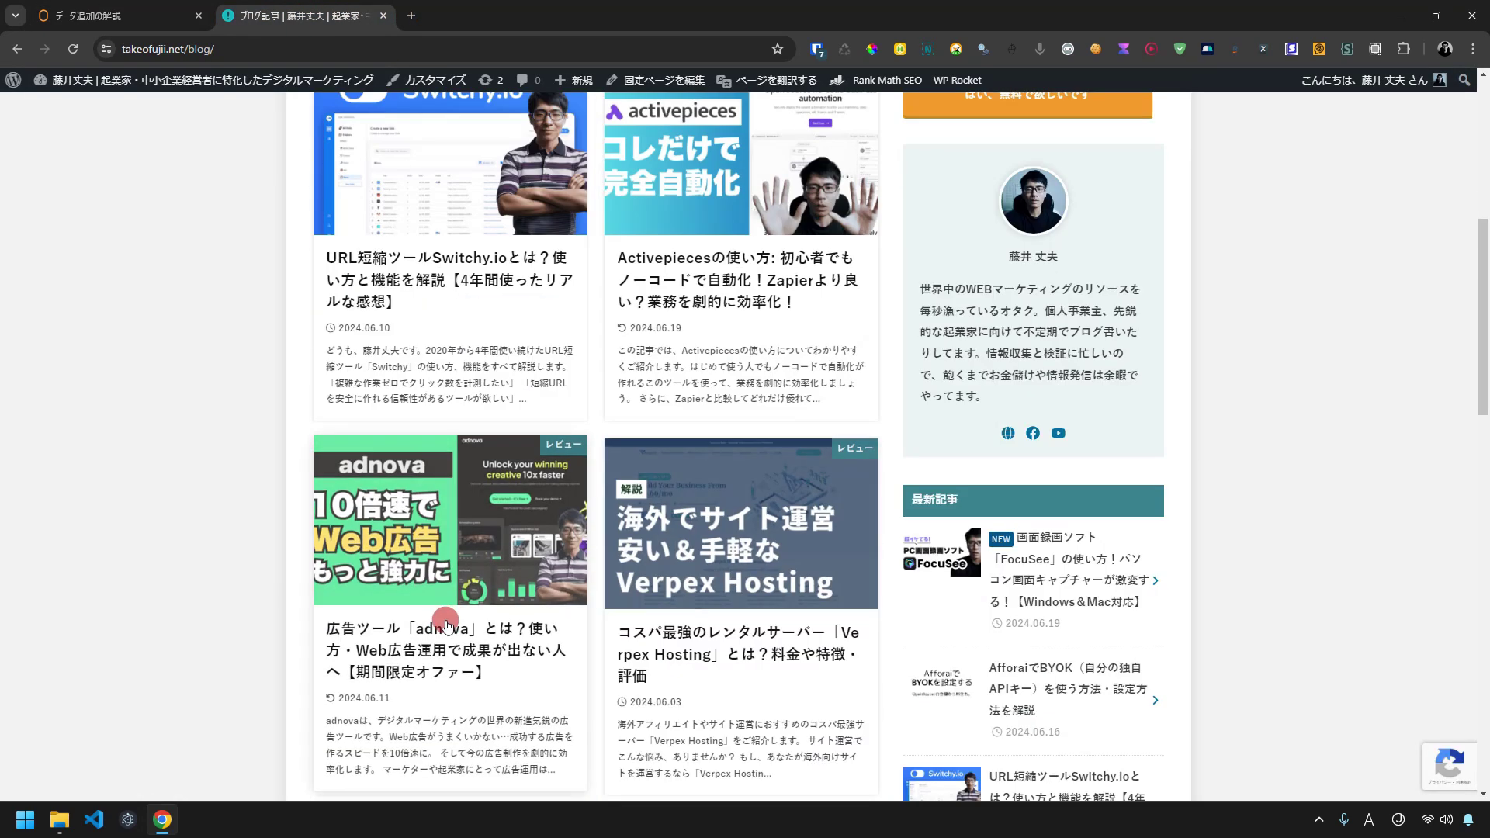
key("ctrl+Page_Up")
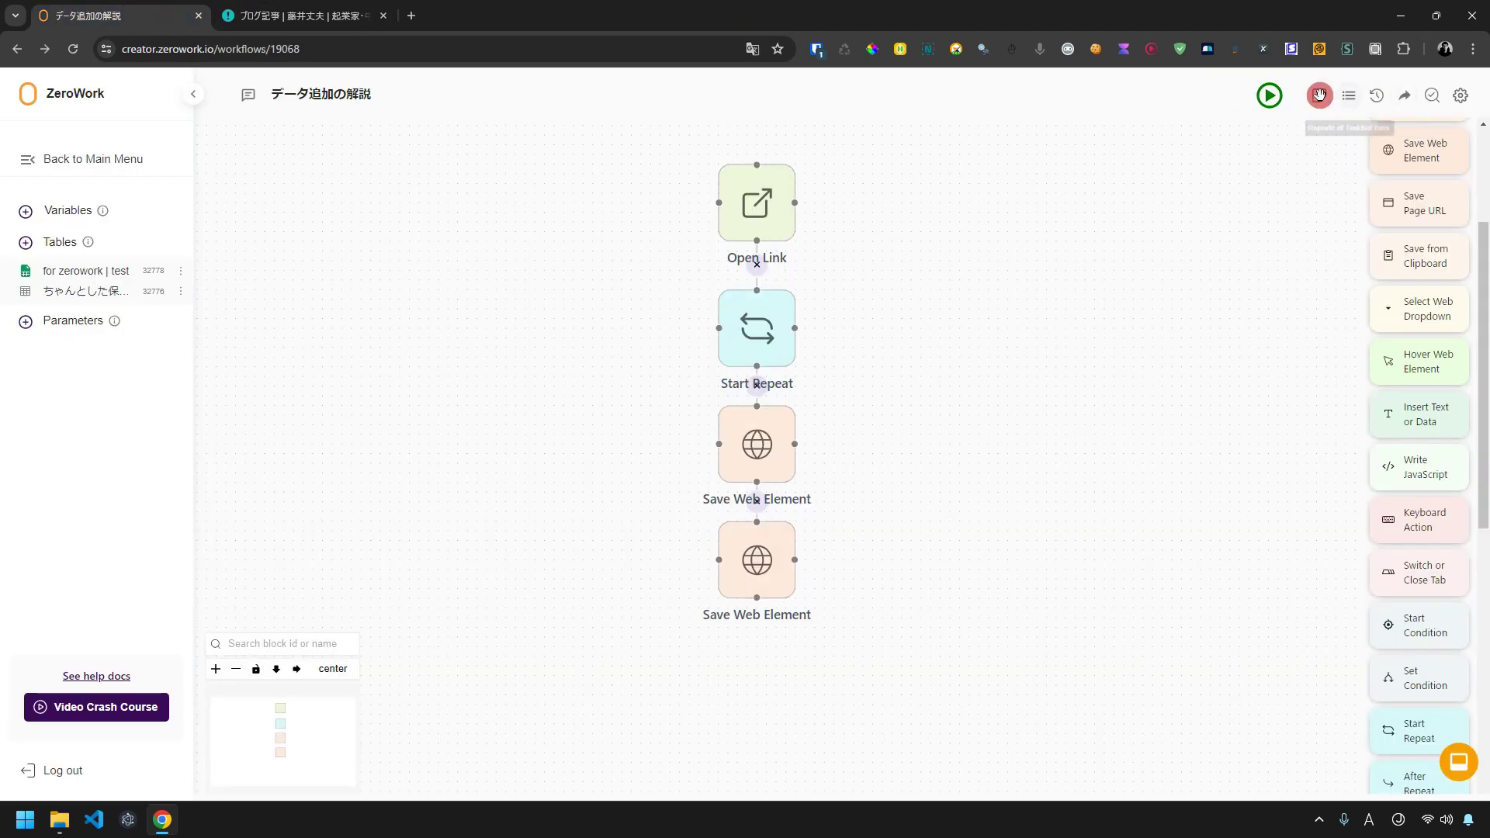
left_click(1273, 96)
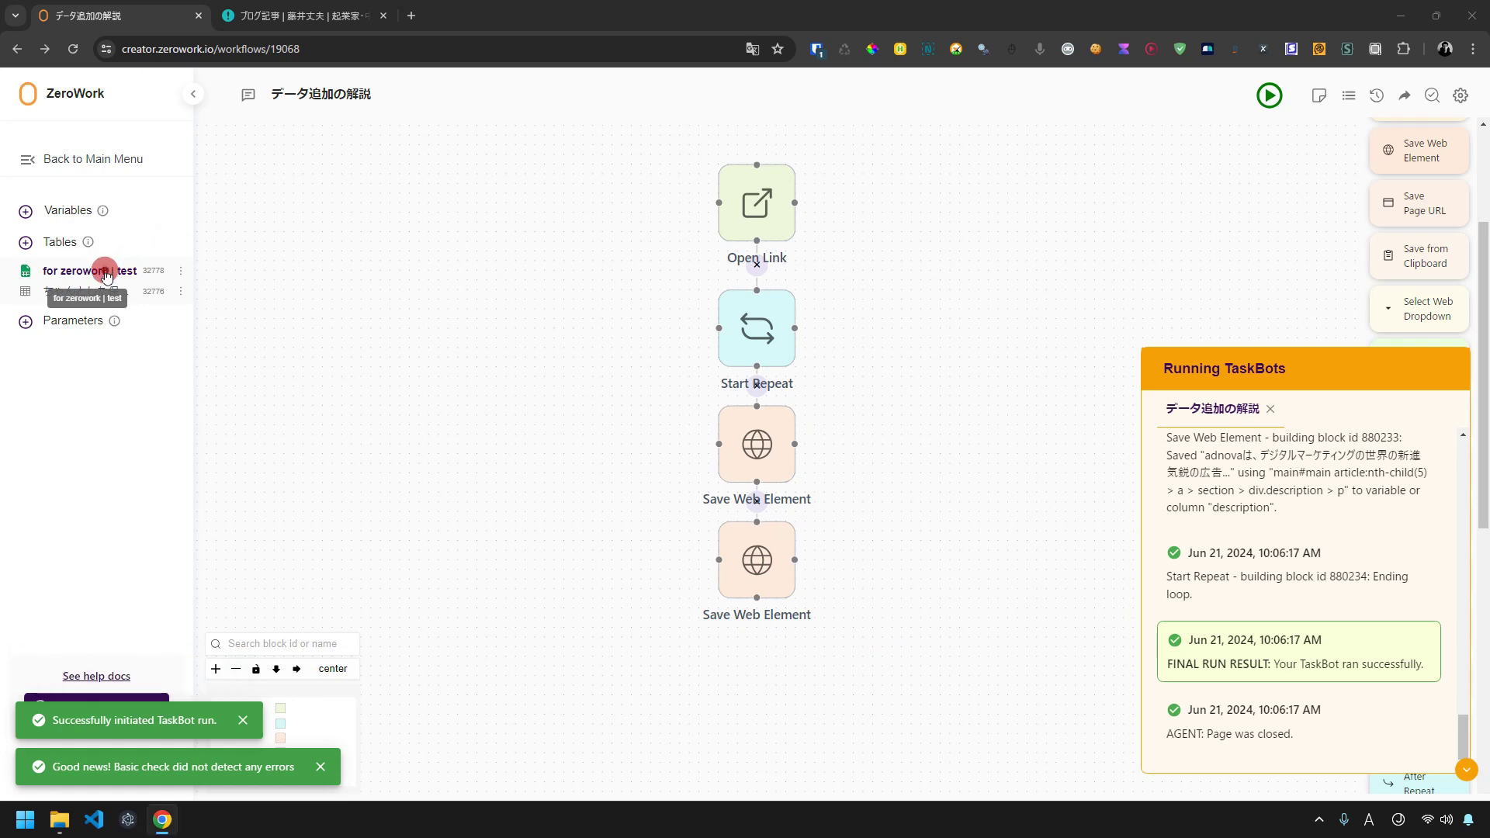
Open the for zerowork | test spreadsheet, examine the scraped rows under title and description, and return to the TaskBot.
left_click(106, 272)
left_click_drag(74, 220, 90, 300)
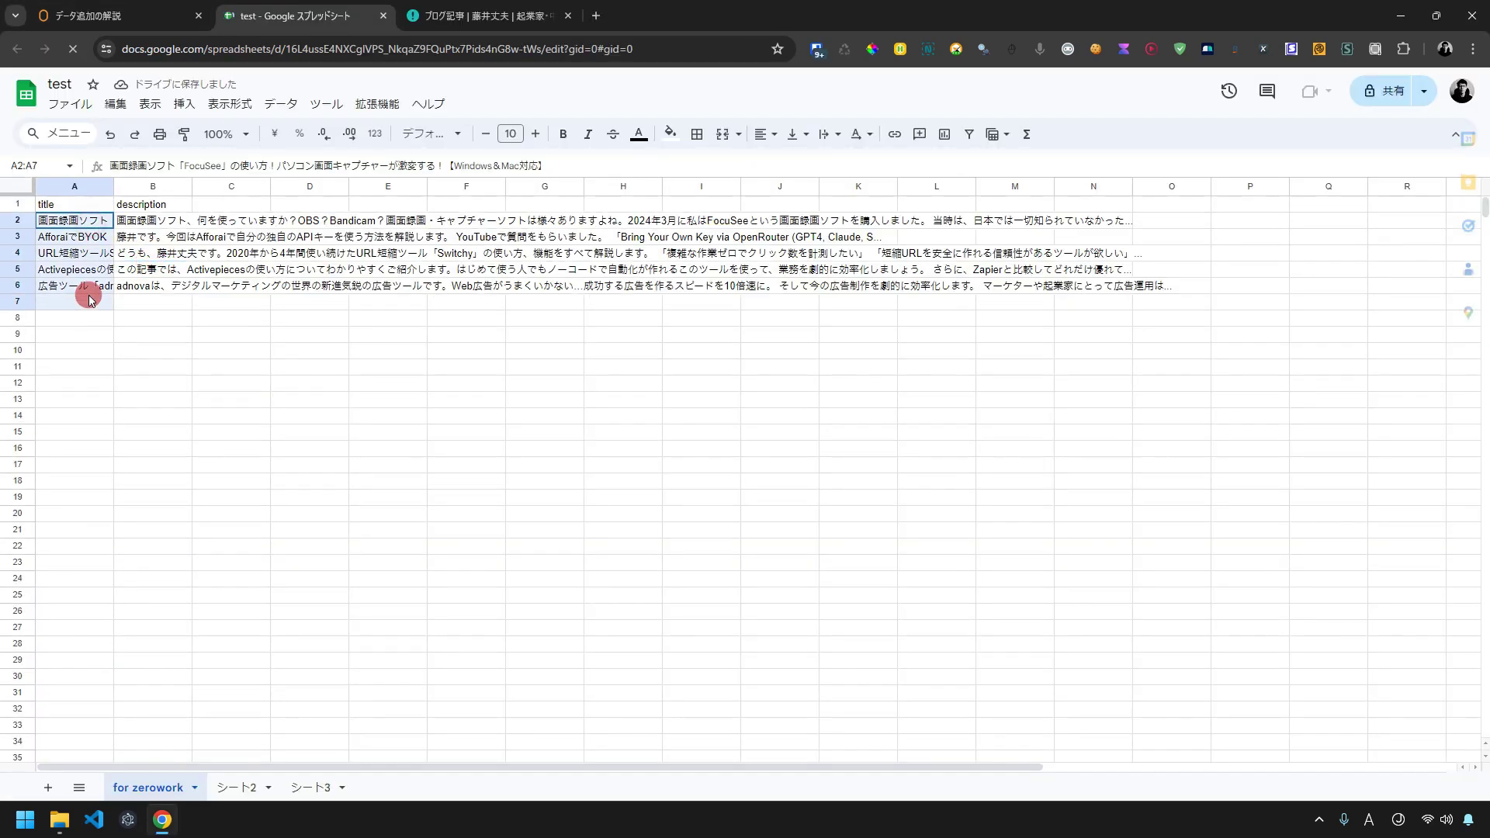
left_click_drag(138, 220, 153, 301)
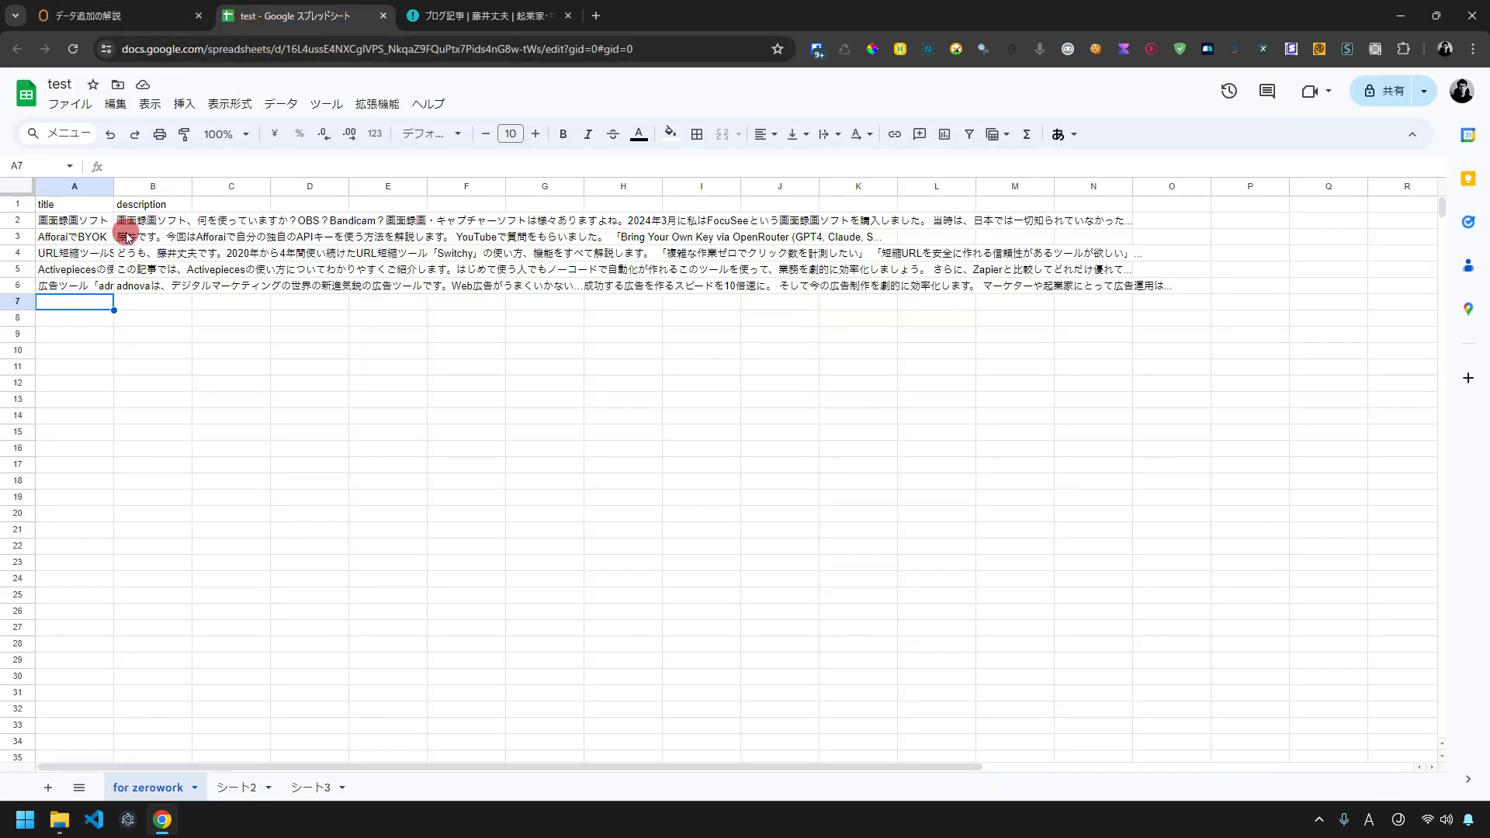
left_click_drag(126, 237, 167, 285)
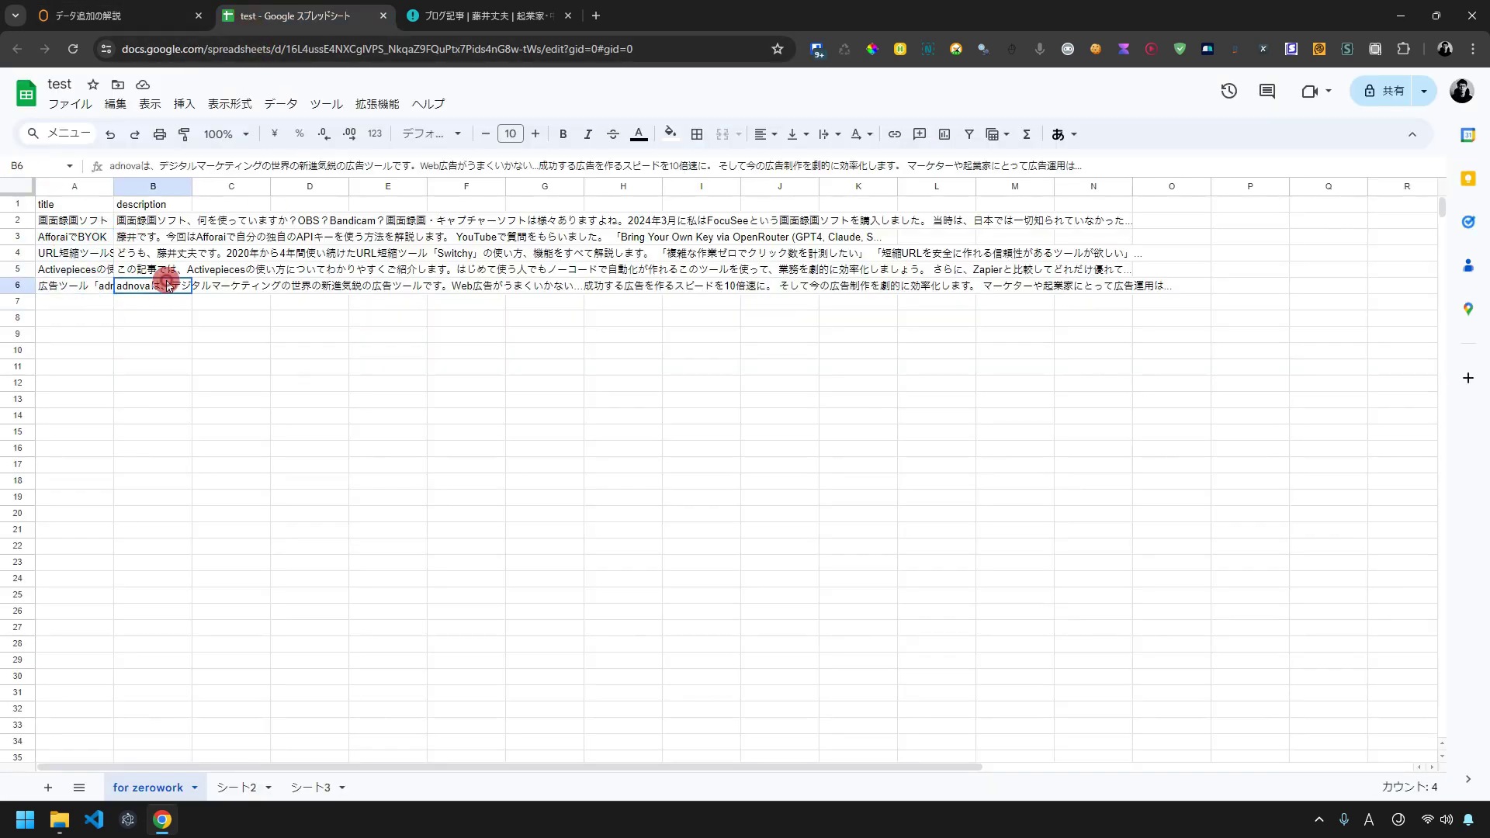
left_click(136, 10)
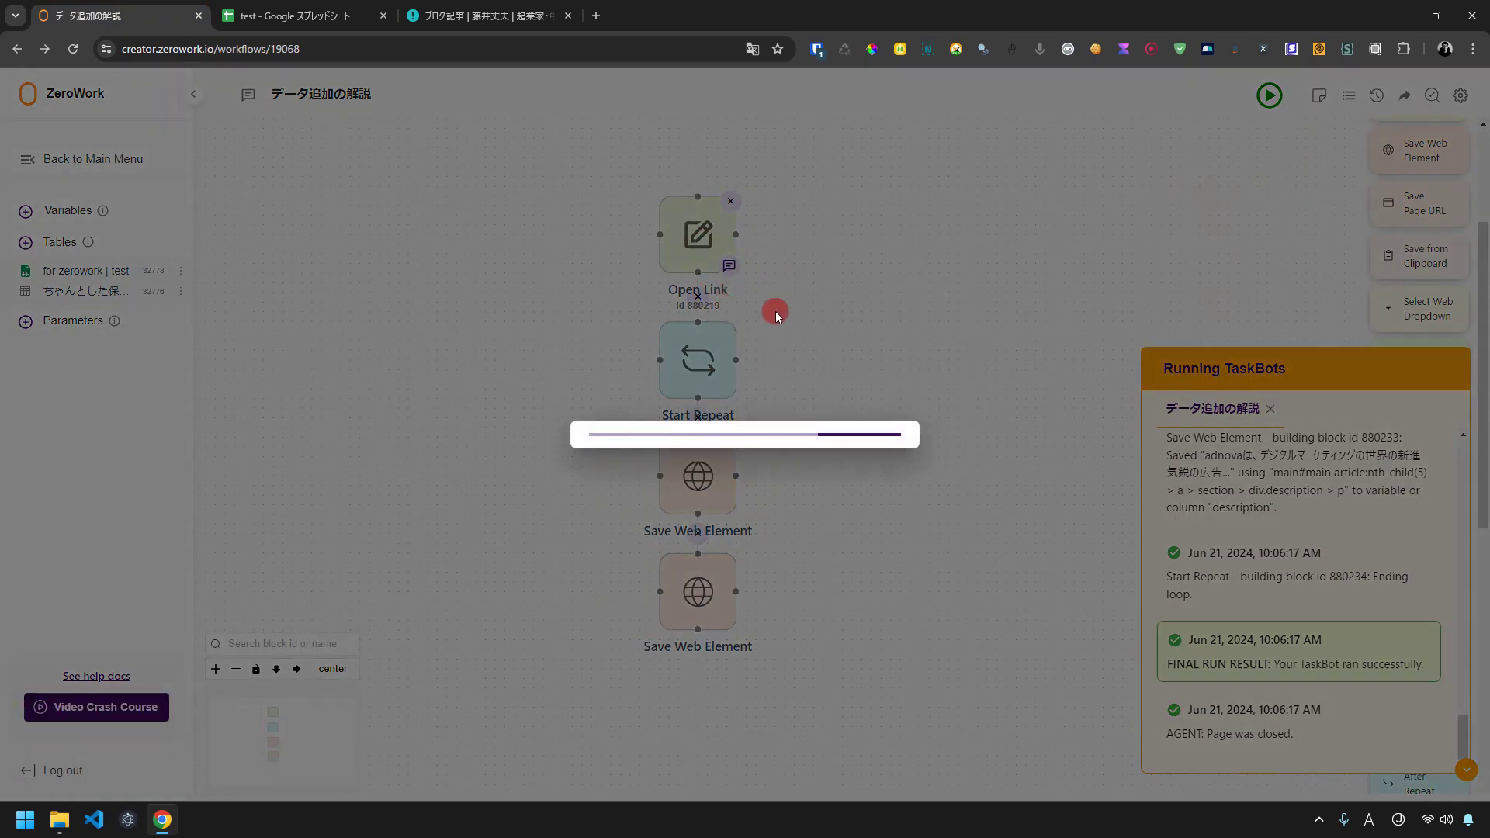
Delete both Save Web Element blocks below the Start Repeat block.
left_click(980, 533)
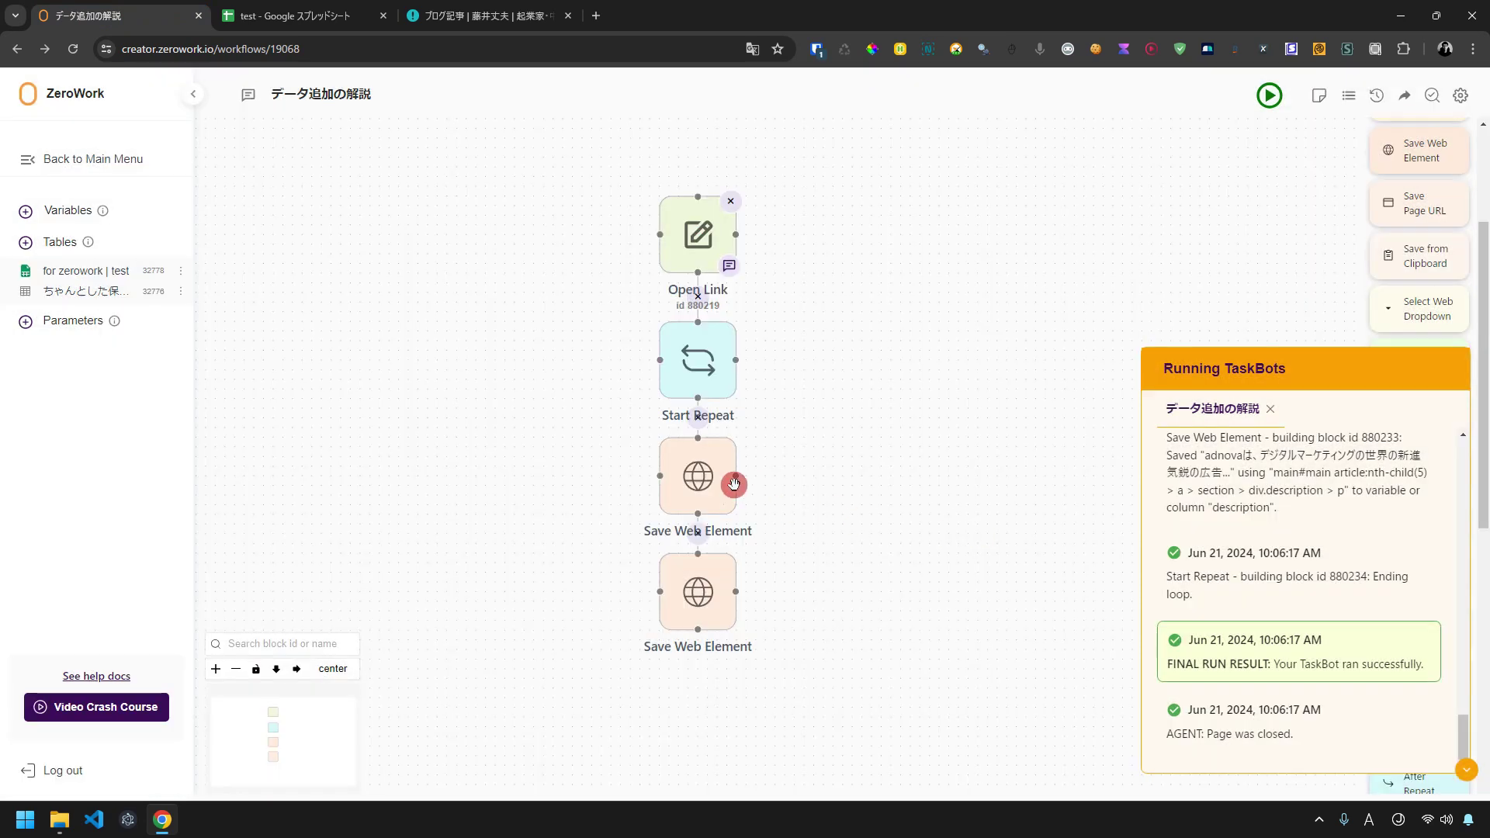
left_click(730, 445)
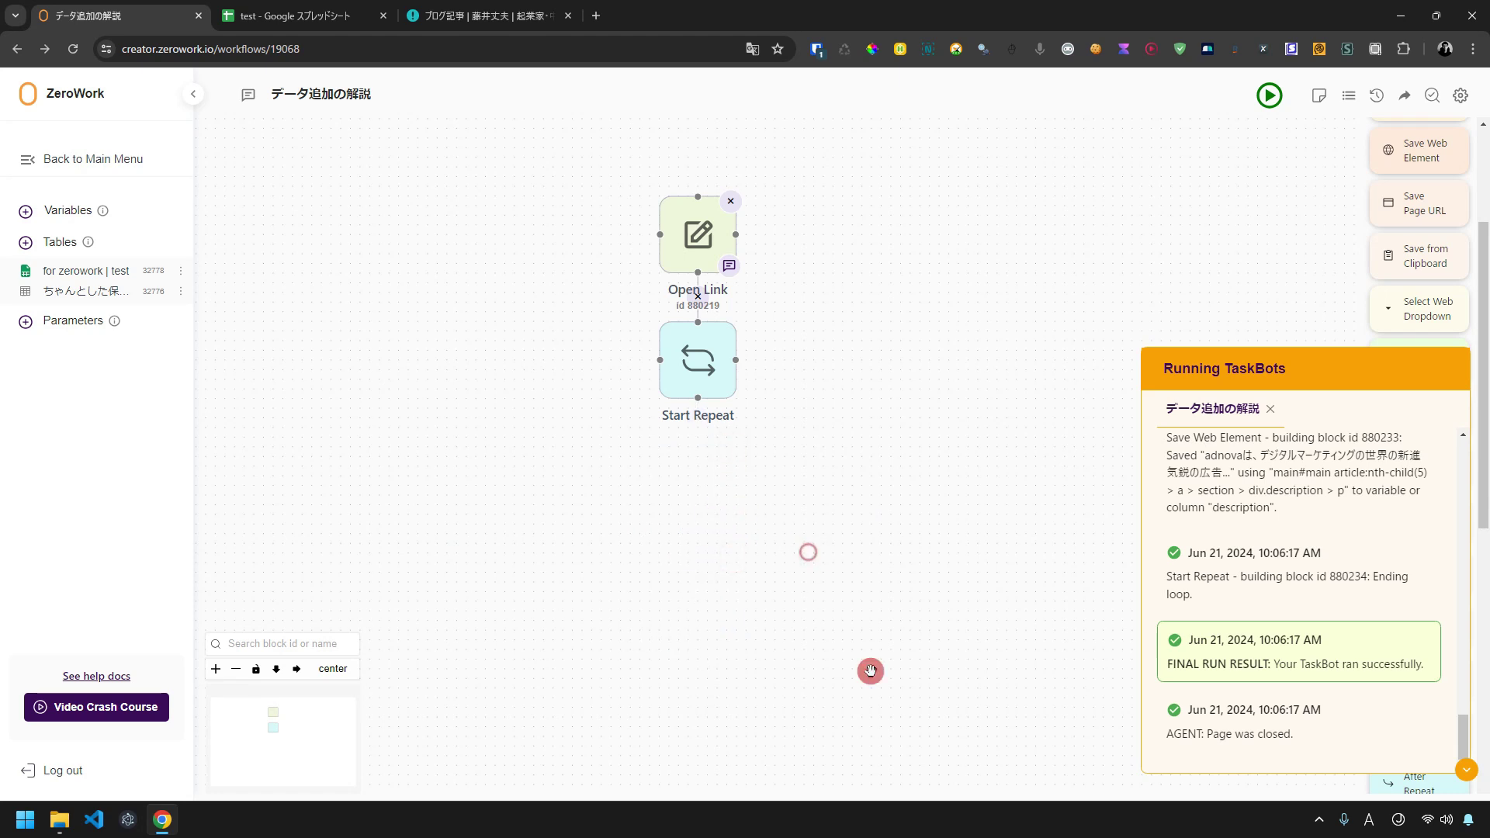
Open the keyword search on the blog page and submit it without a search term.
left_click(489, 15)
scroll(1250, 319, "up", 7)
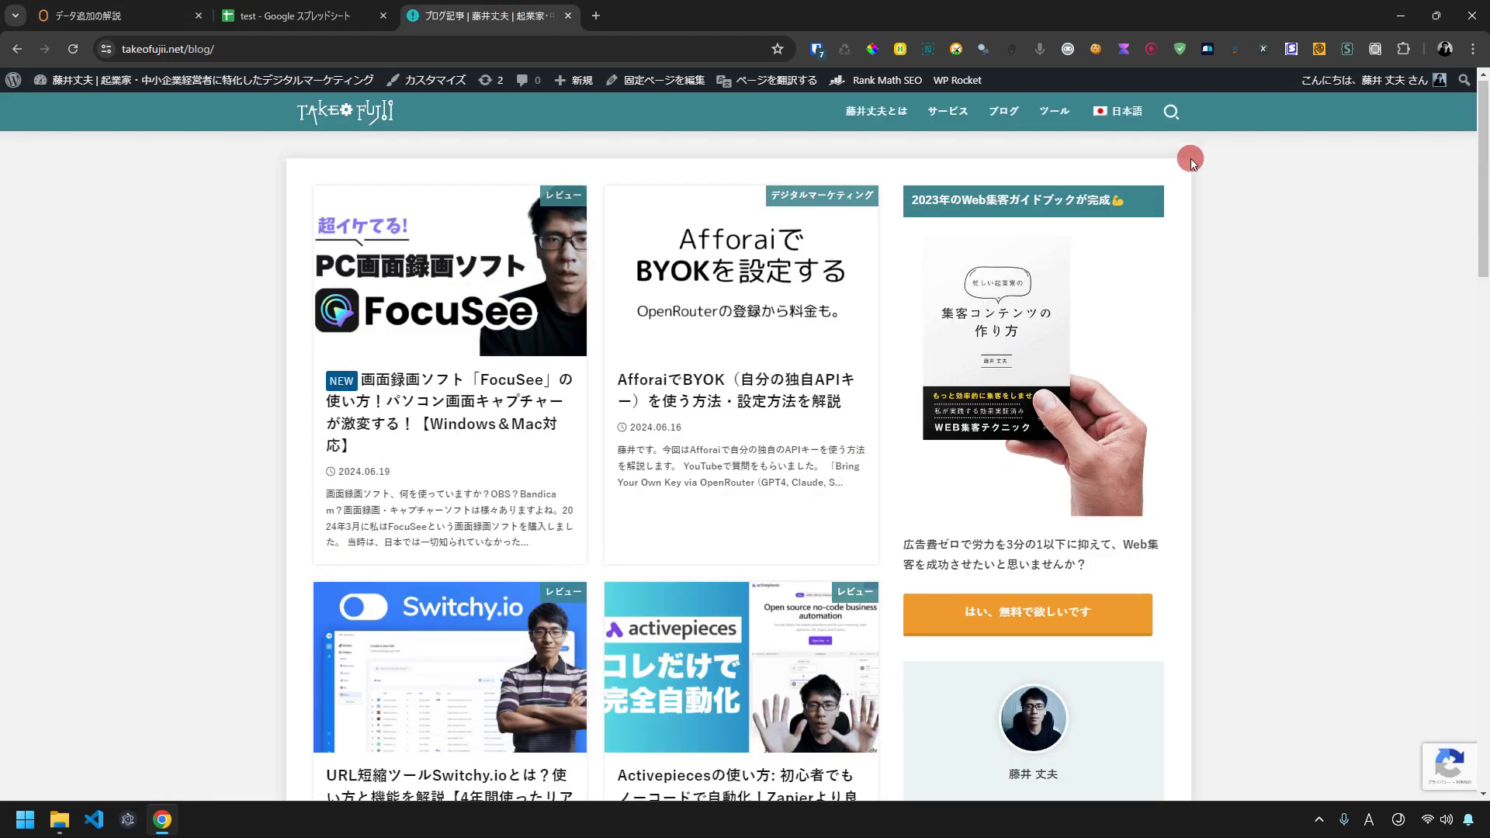
left_click(1171, 114)
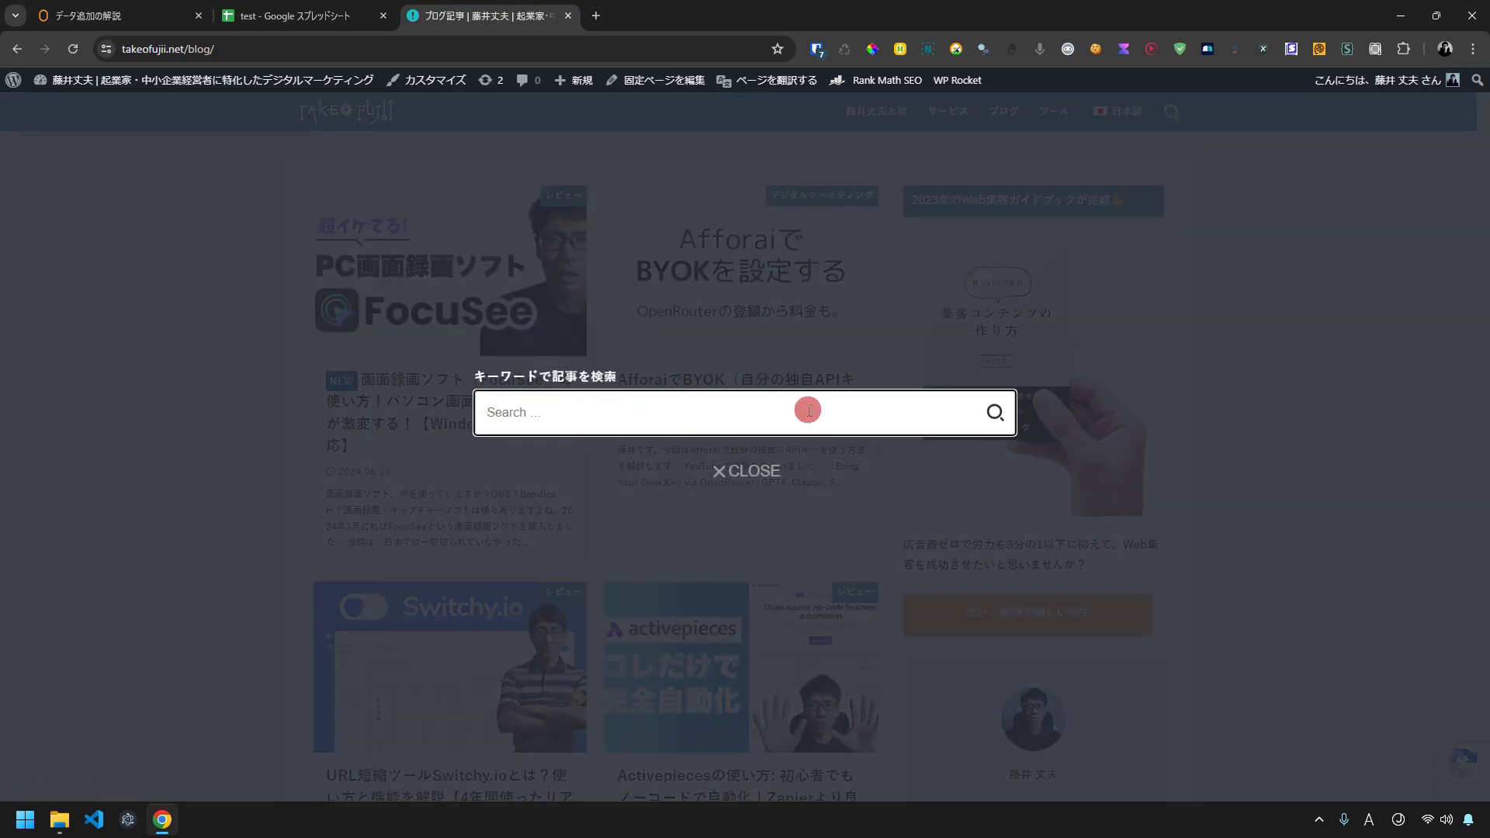
left_click(992, 426)
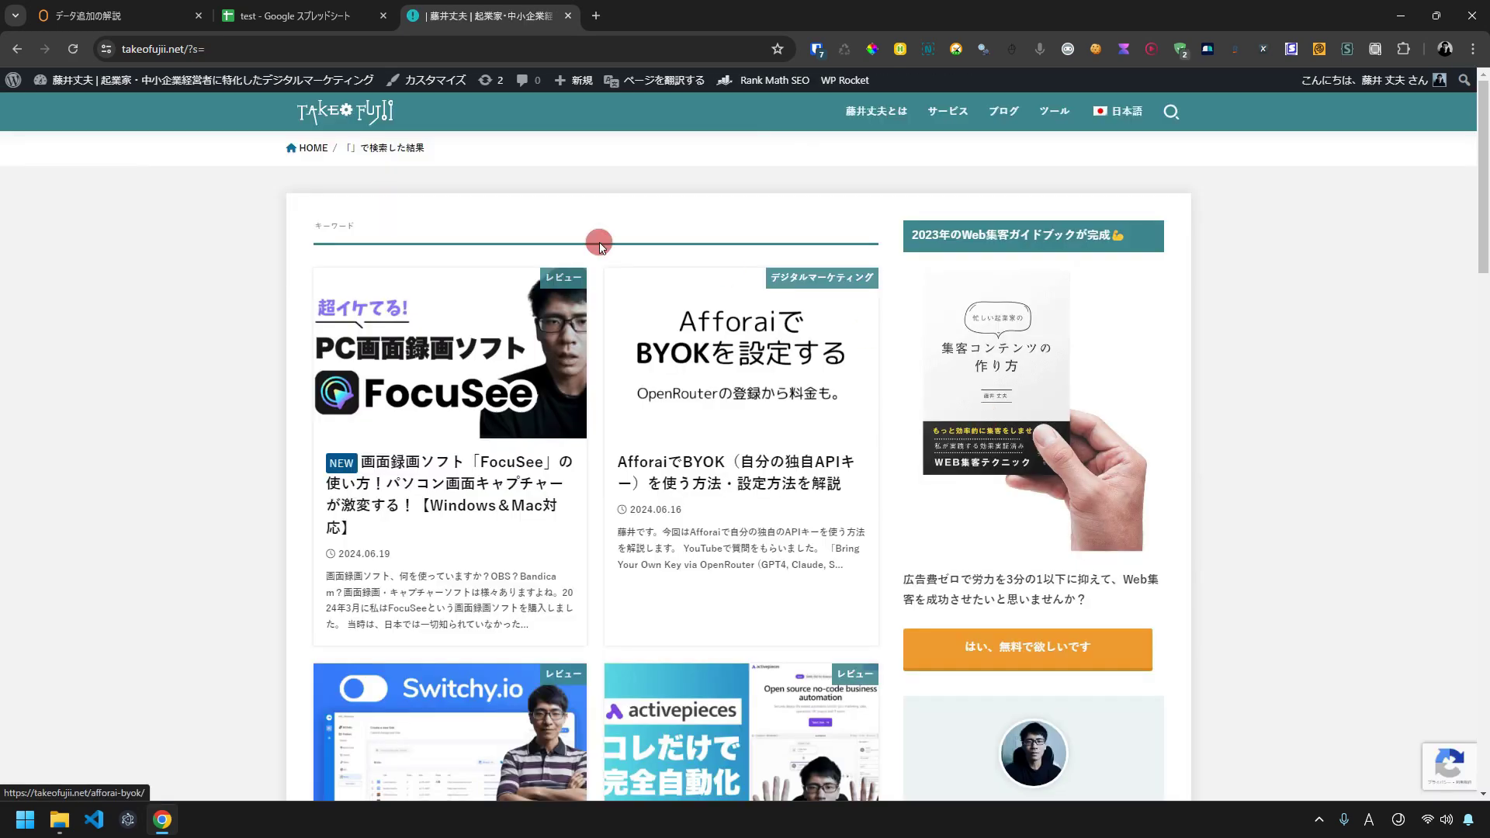
Review the titles in A2:A6 of the test spreadsheet, reopen the blog's article list and return to ZeroWork.
left_click(233, 12)
left_click_drag(84, 221, 99, 297)
left_click(444, 7)
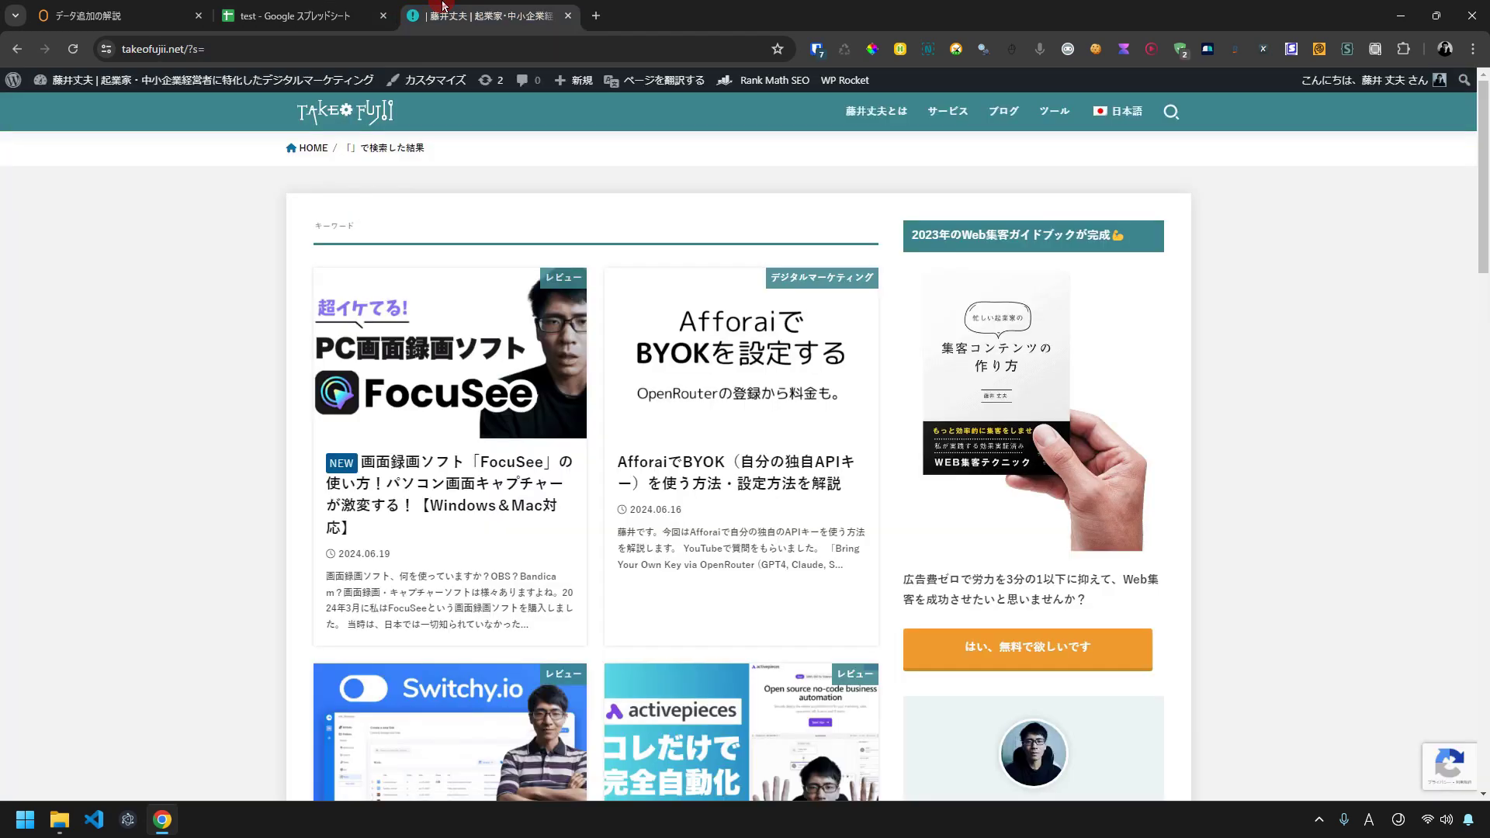
left_click(1004, 111)
left_click(295, 15)
left_click_drag(109, 225, 99, 284)
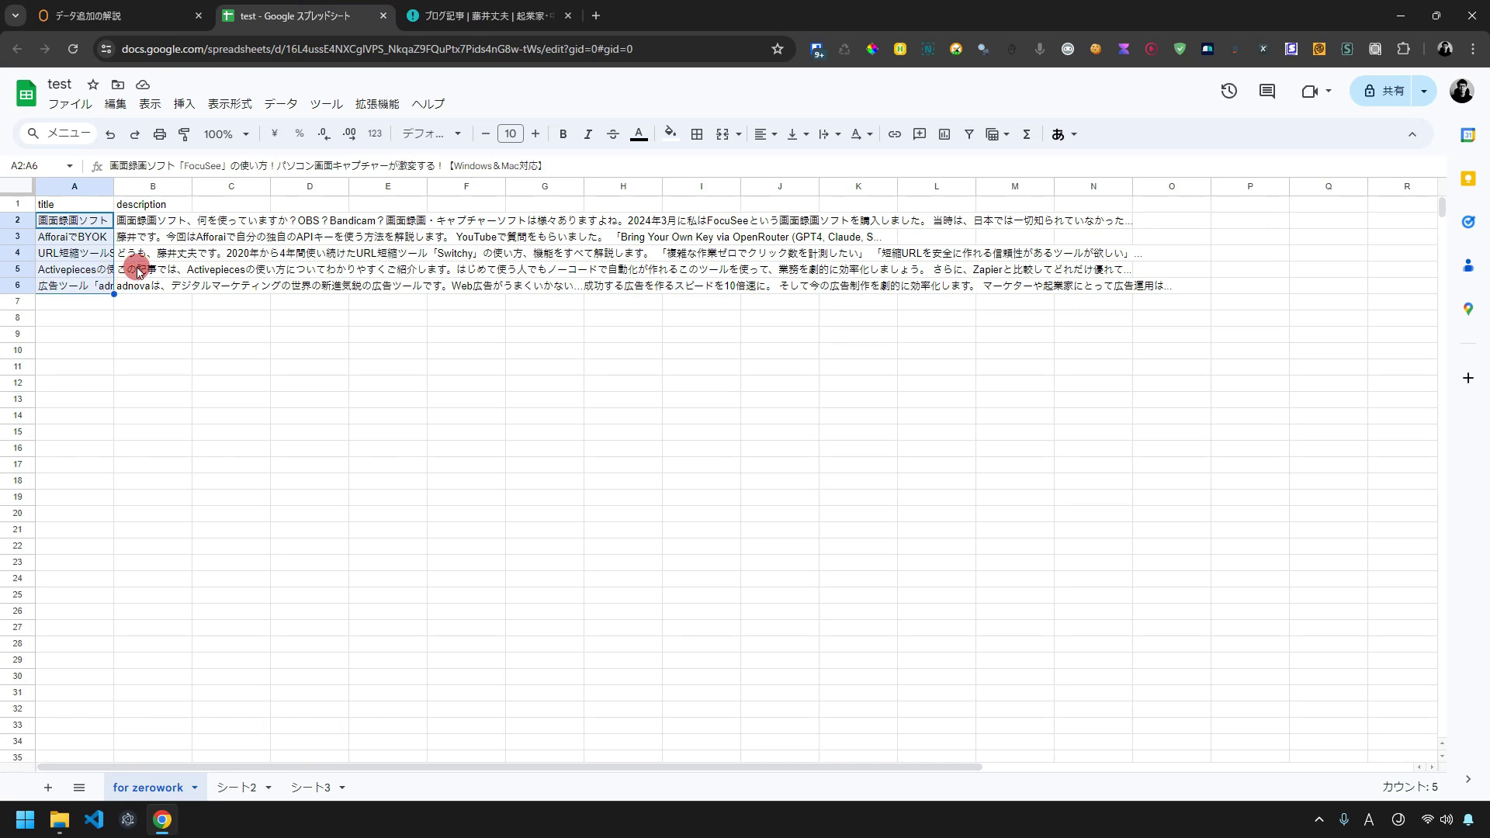
left_click(172, 7)
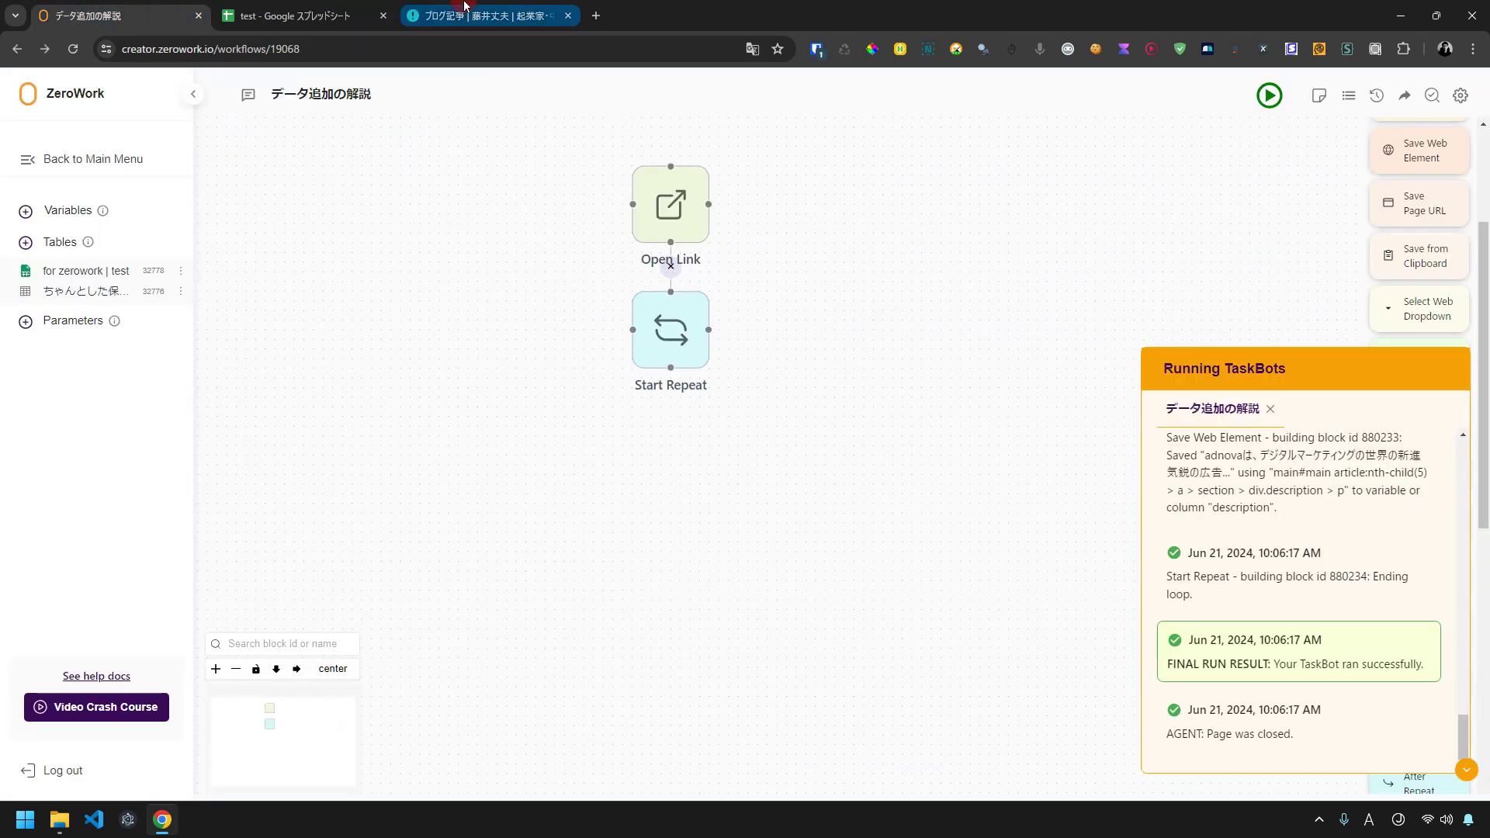
Add Click Web Element, Insert Text or Data and Keyboard Action blocks below Start Repeat and connect them in that order.
left_click(1466, 770)
scroll(1456, 399, "up", 3)
left_click_drag(1384, 272, 702, 458)
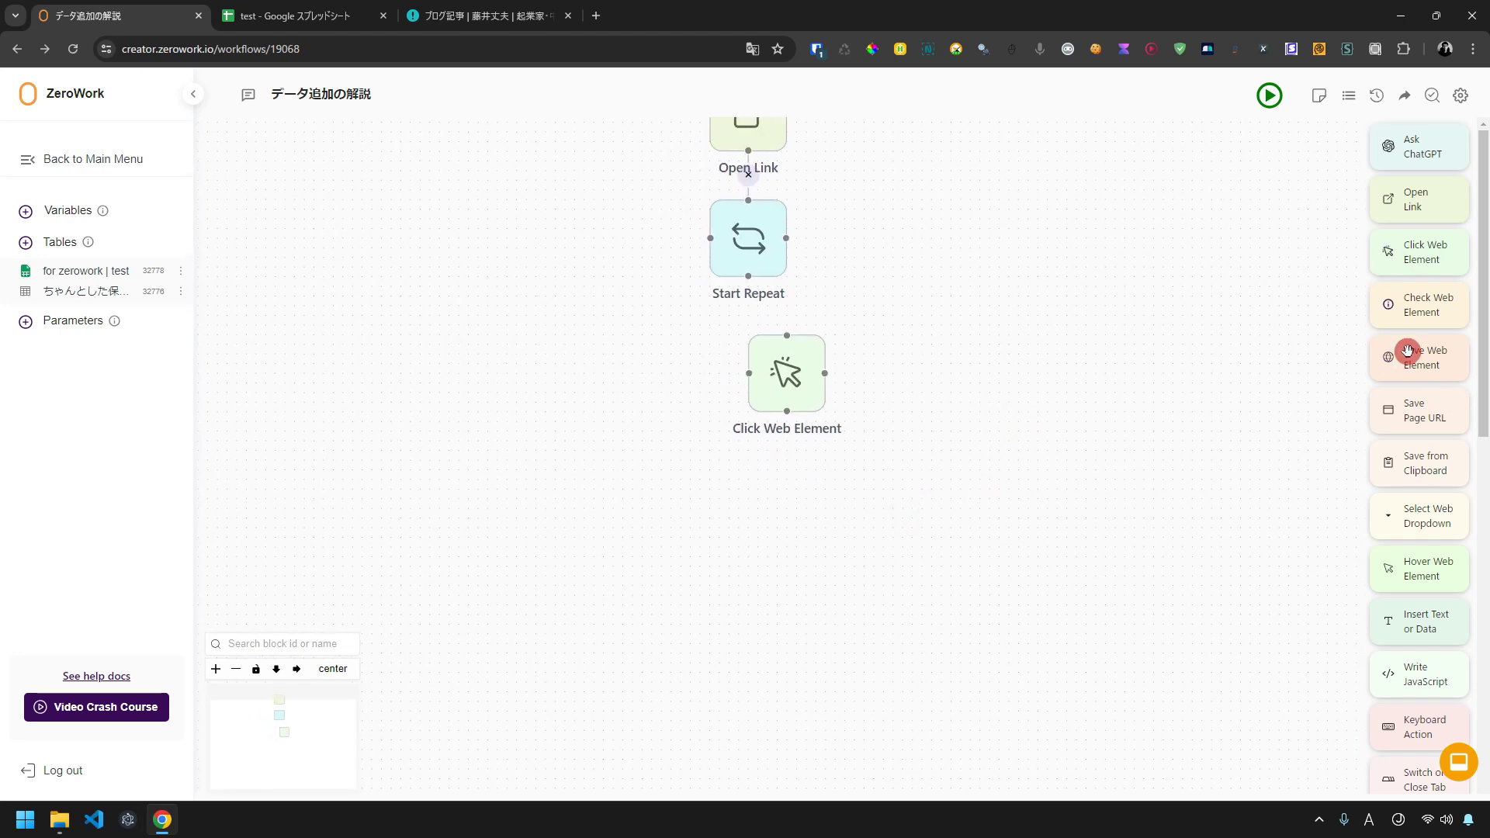
left_click_drag(1423, 621, 741, 454)
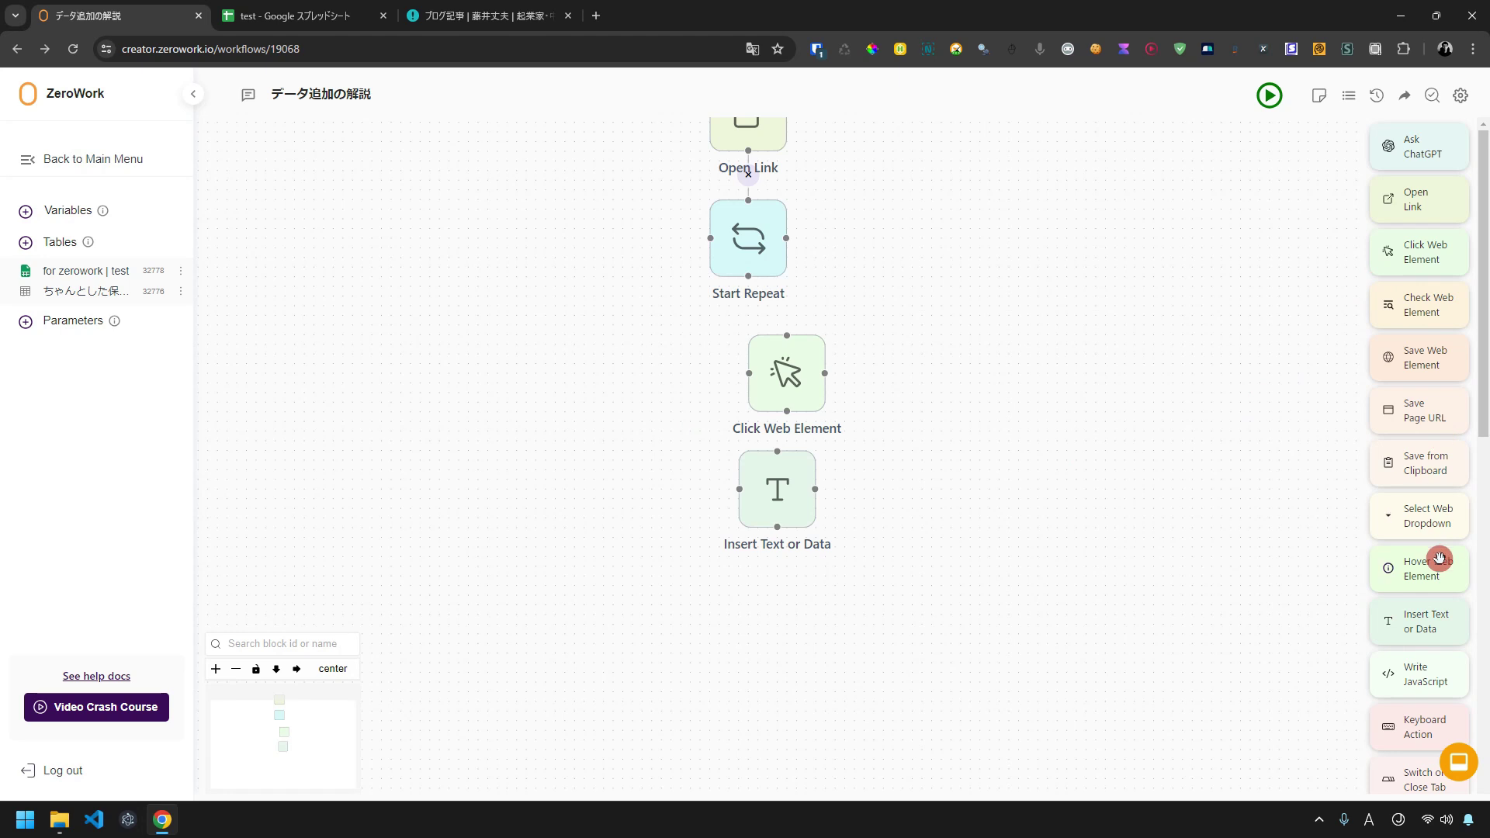
left_click_drag(1416, 733, 830, 564)
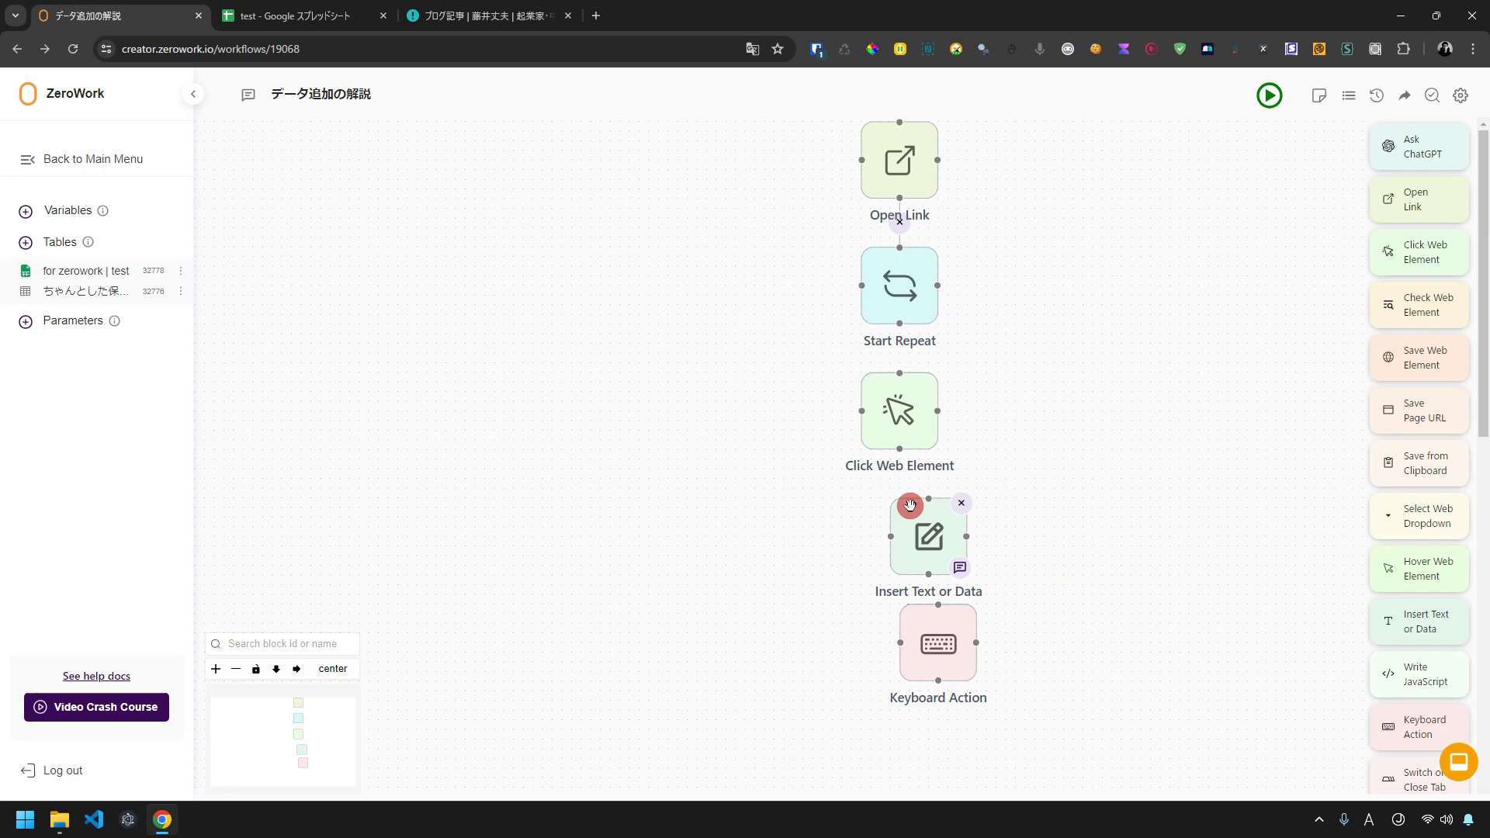
left_click_drag(903, 622, 874, 621)
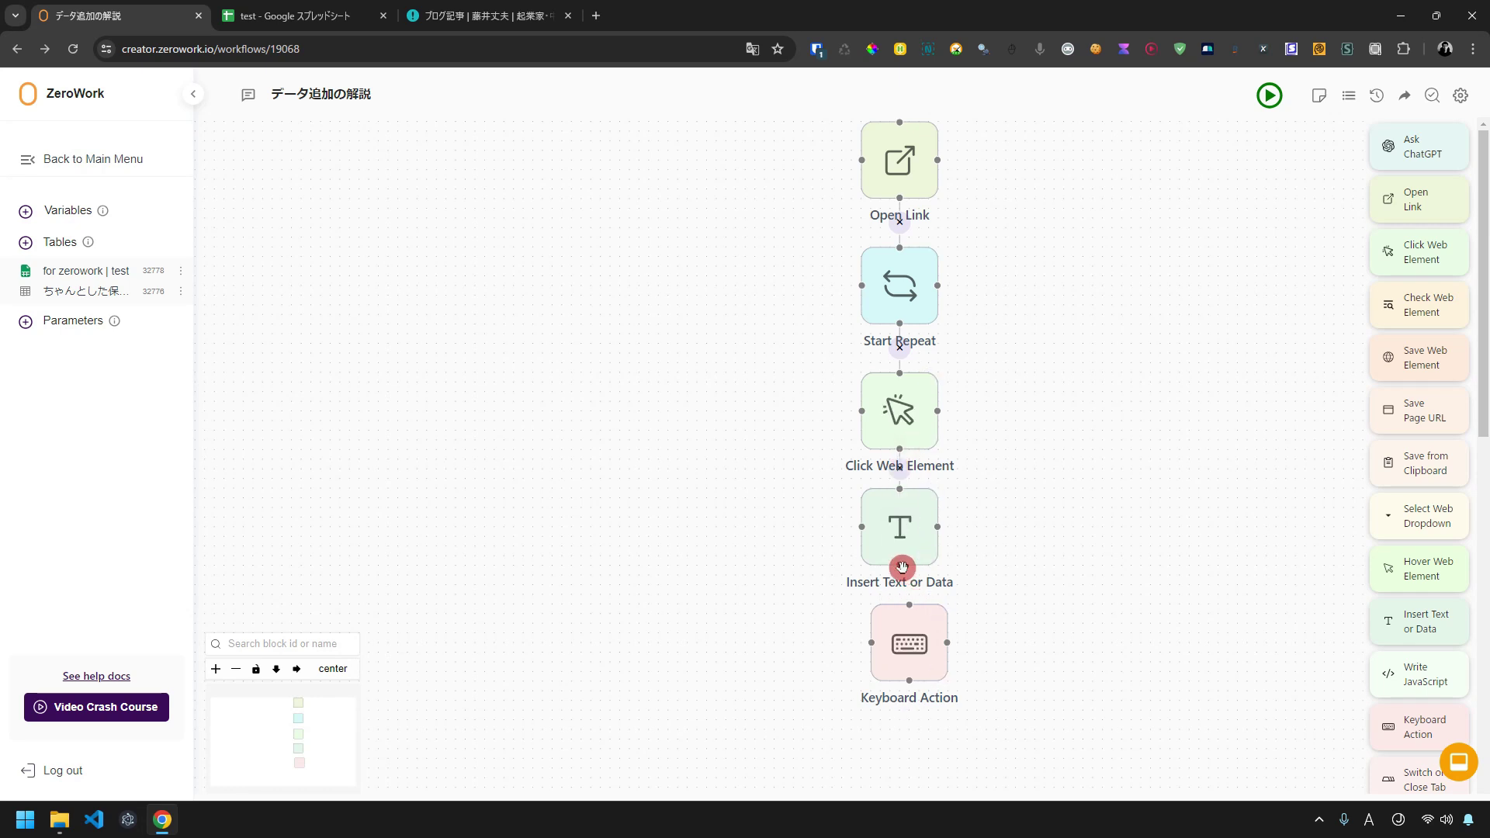
left_click_drag(1025, 463, 864, 469)
Set the Click Web Element block's selector to the blog's search icon, header#header a.nav_btn.search_btn, and save it.
left_click(481, 15)
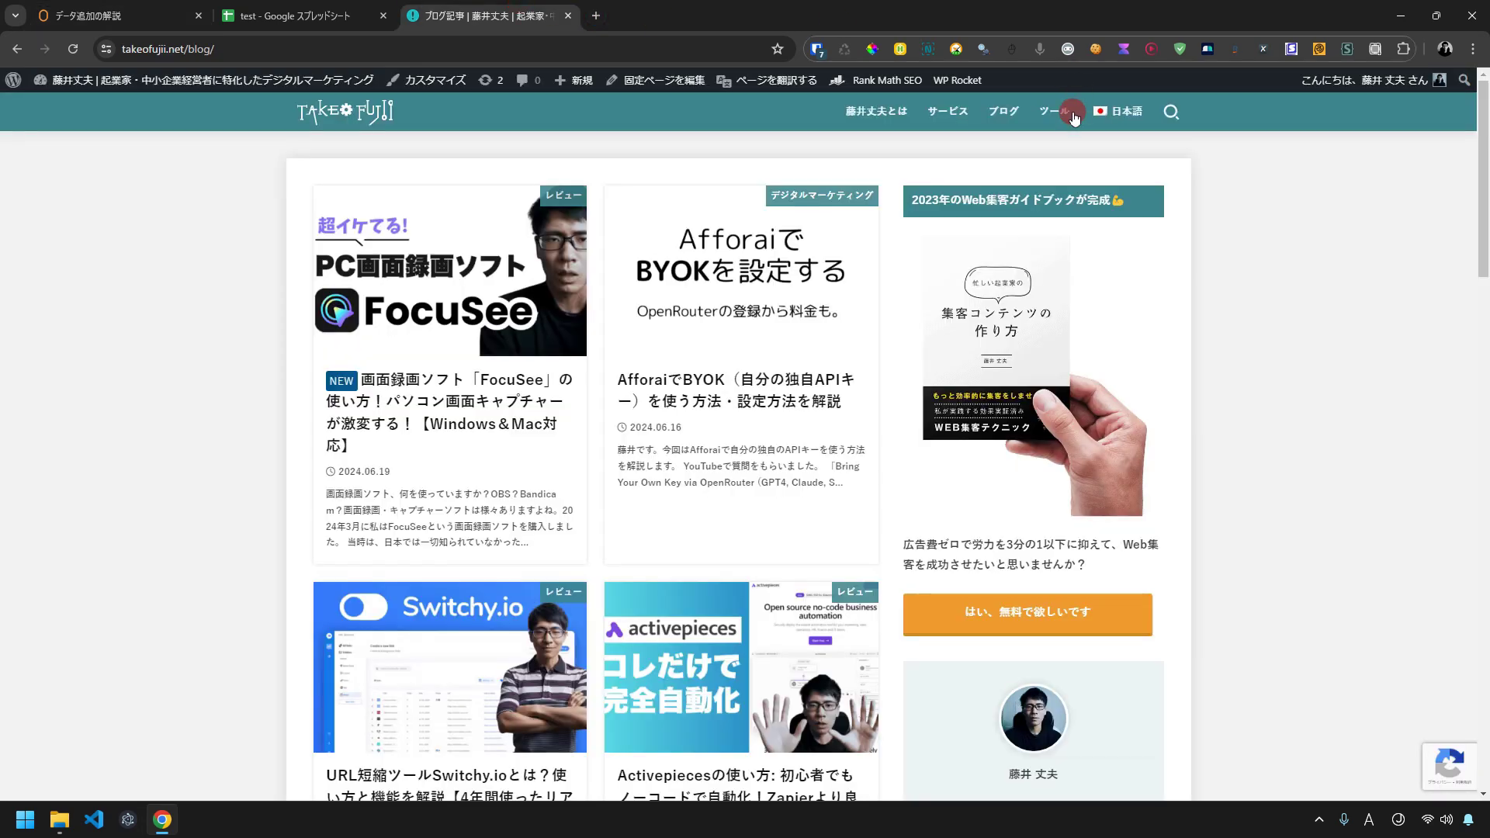
left_click(1167, 122)
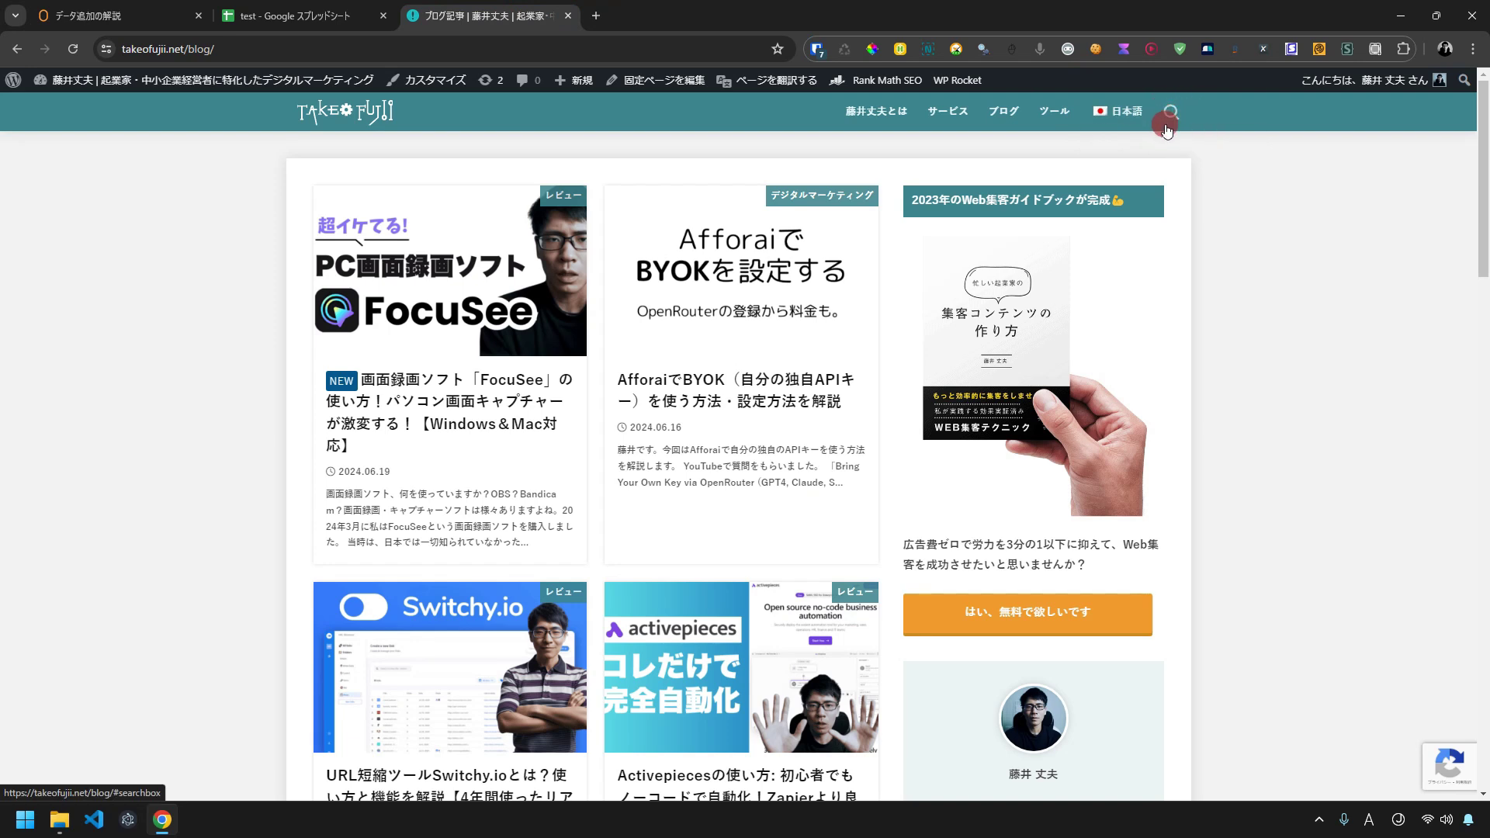
left_click(1164, 143)
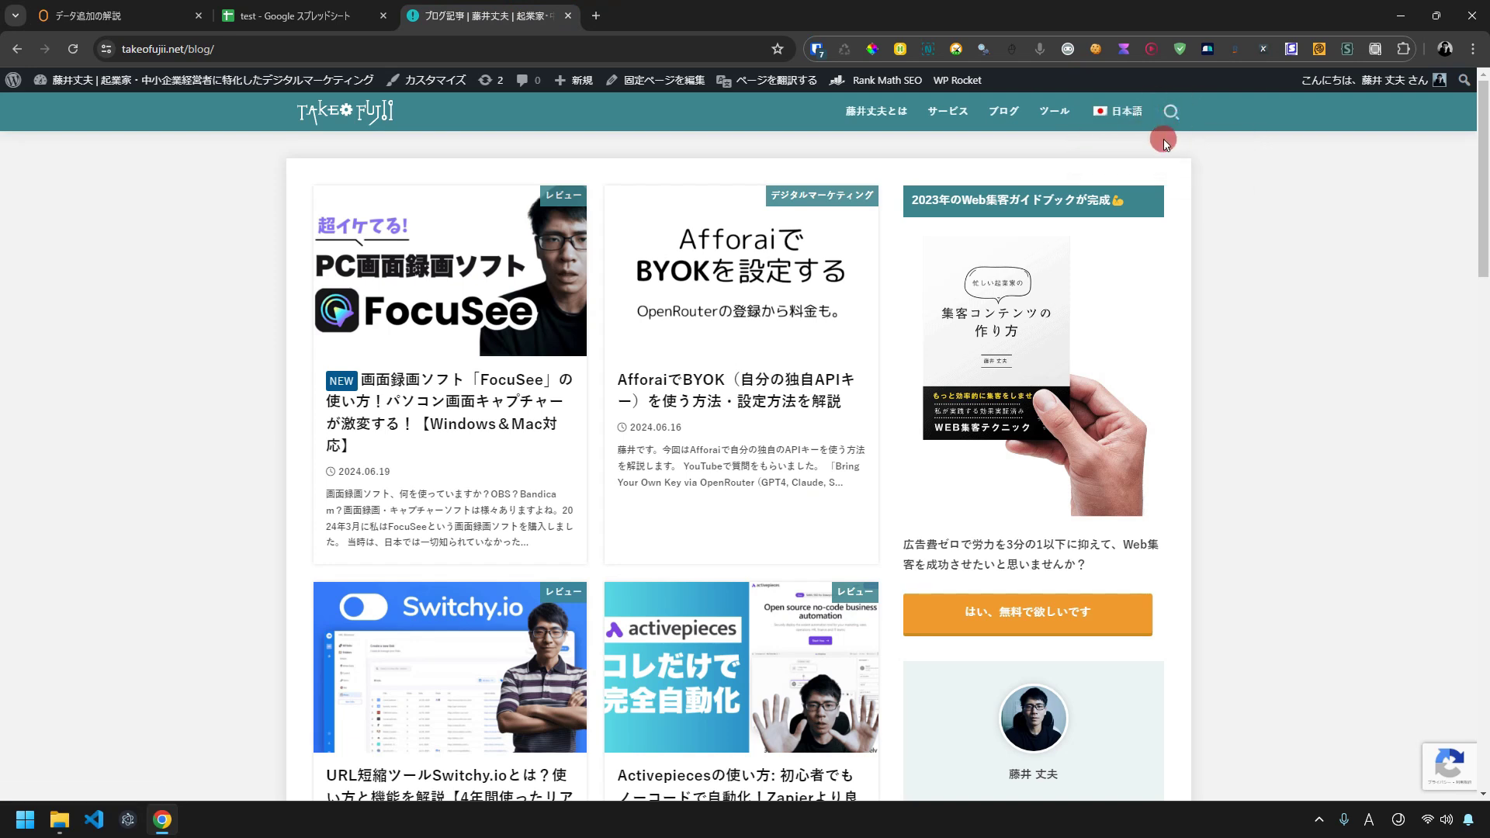
left_click(116, 16)
left_click(844, 393)
left_click(870, 515)
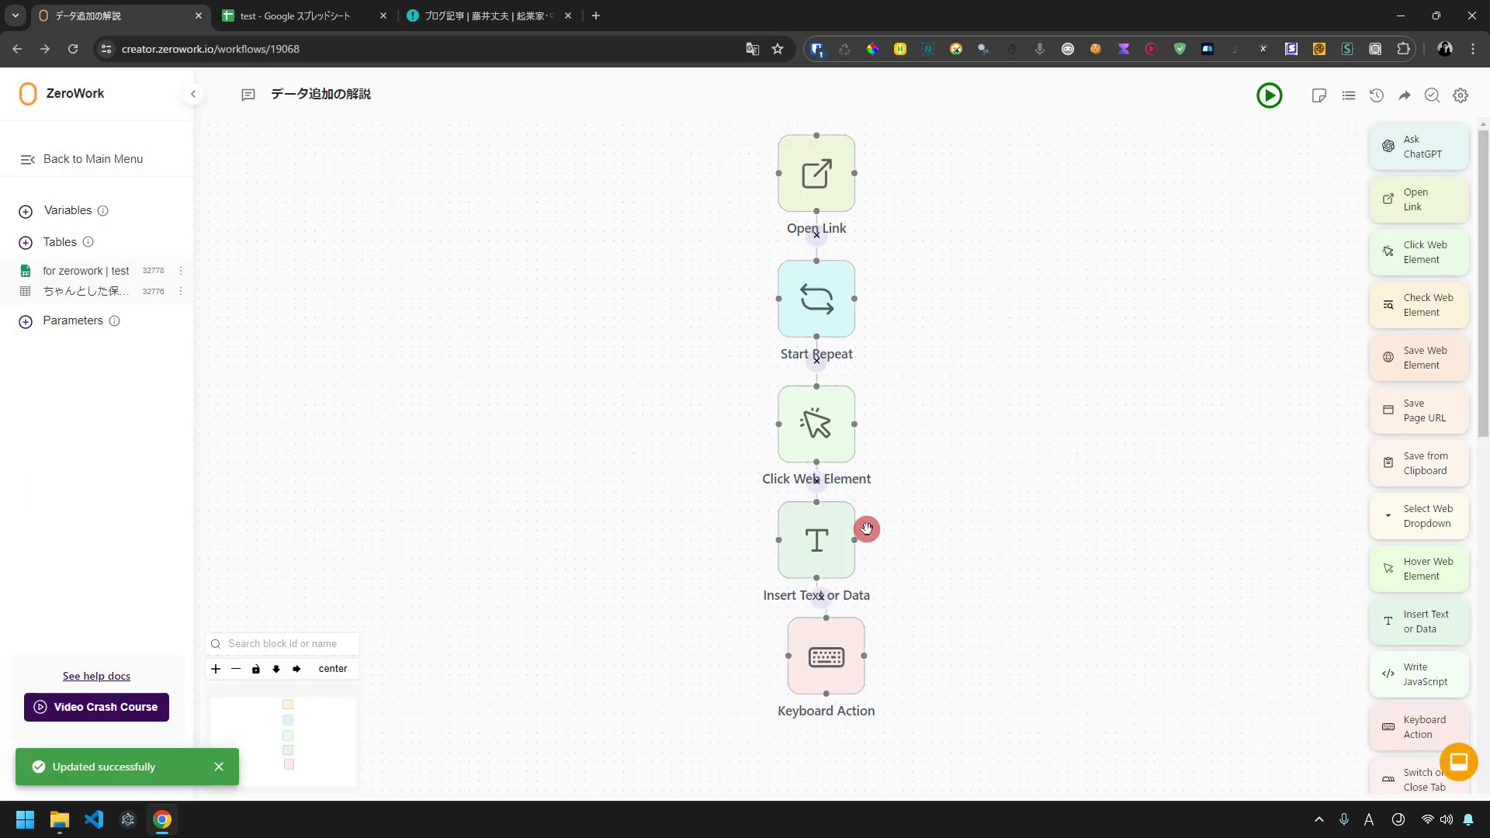
Detach the Click Web Element block, place it between Open Link and Start Repeat, and connect it to Open Link.
left_click_drag(813, 443, 1005, 393)
left_click(912, 336)
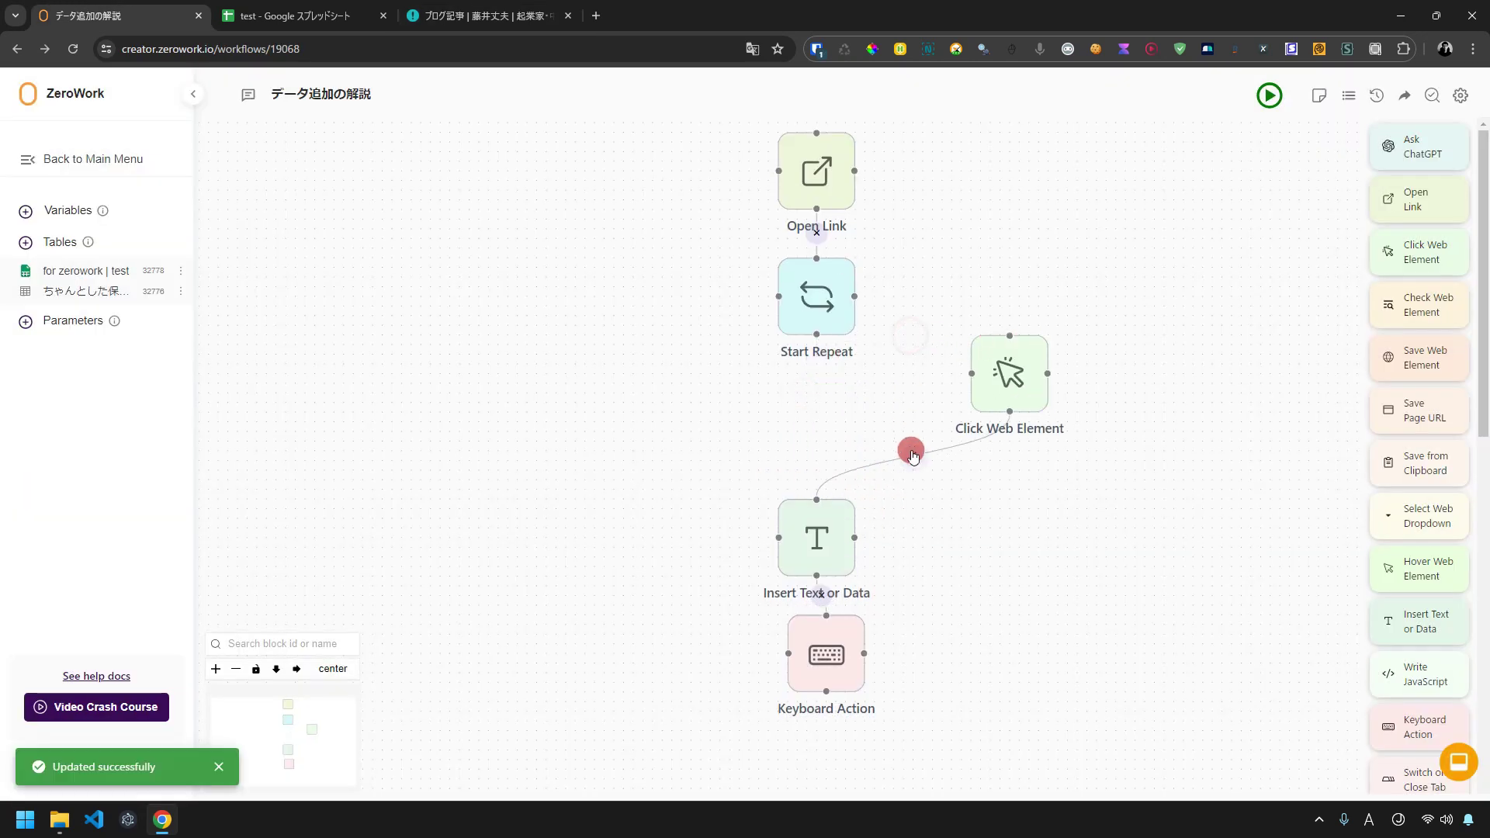
left_click(910, 452)
left_click(816, 303)
left_click_drag(816, 303, 817, 381)
left_click_drag(996, 356, 875, 220)
left_click_drag(874, 296, 816, 338)
left_click_drag(828, 276, 798, 348)
Connect Click Web Element to Start Repeat and Start Repeat to Insert Text or Data, aligning the blocks vertically.
scroll(1071, 504, "down", 1)
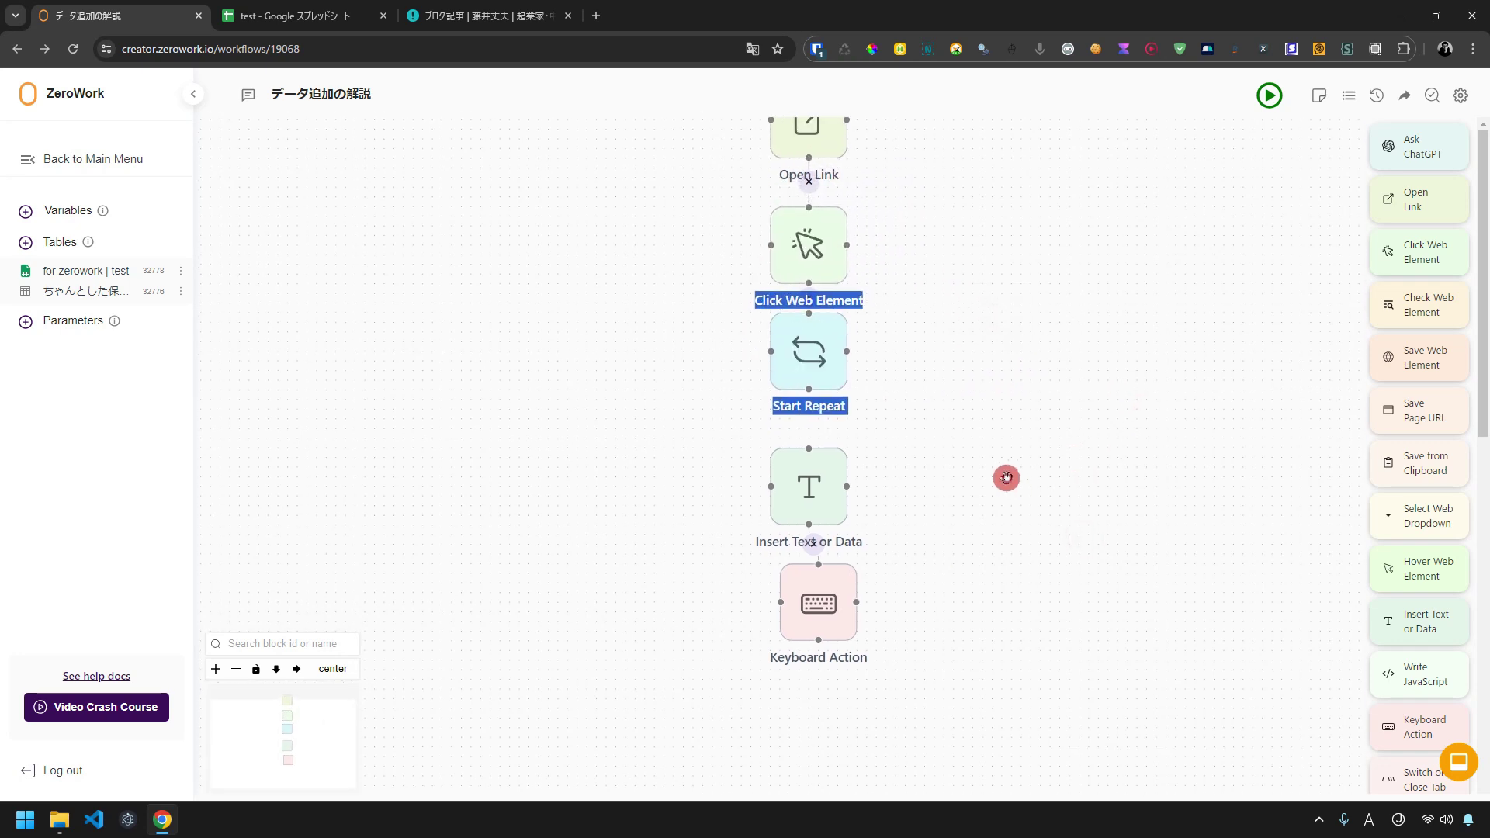
left_click(789, 465)
mouse_move(788, 458)
left_mouse_down()
mouse_move(789, 438)
mouse_move(807, 454)
mouse_move(814, 388)
mouse_move(808, 465)
left_mouse_up()
left_click(808, 342)
left_click(798, 380)
left_click(894, 337)
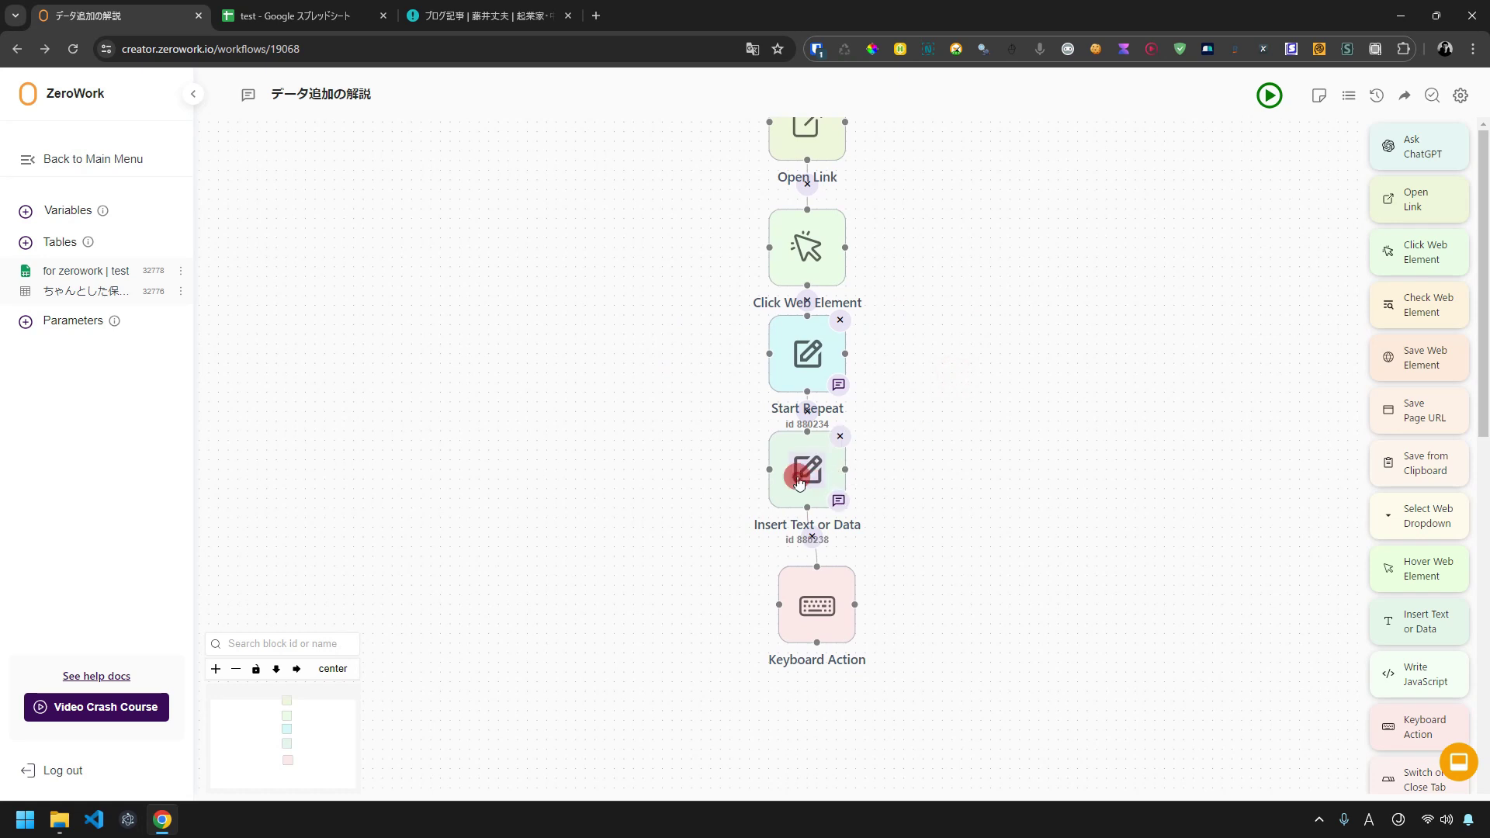
Open the Insert Text or Data block's settings and examine the blog's keyword search field as its target.
left_click(807, 470)
left_click(429, 14)
left_click(1171, 111)
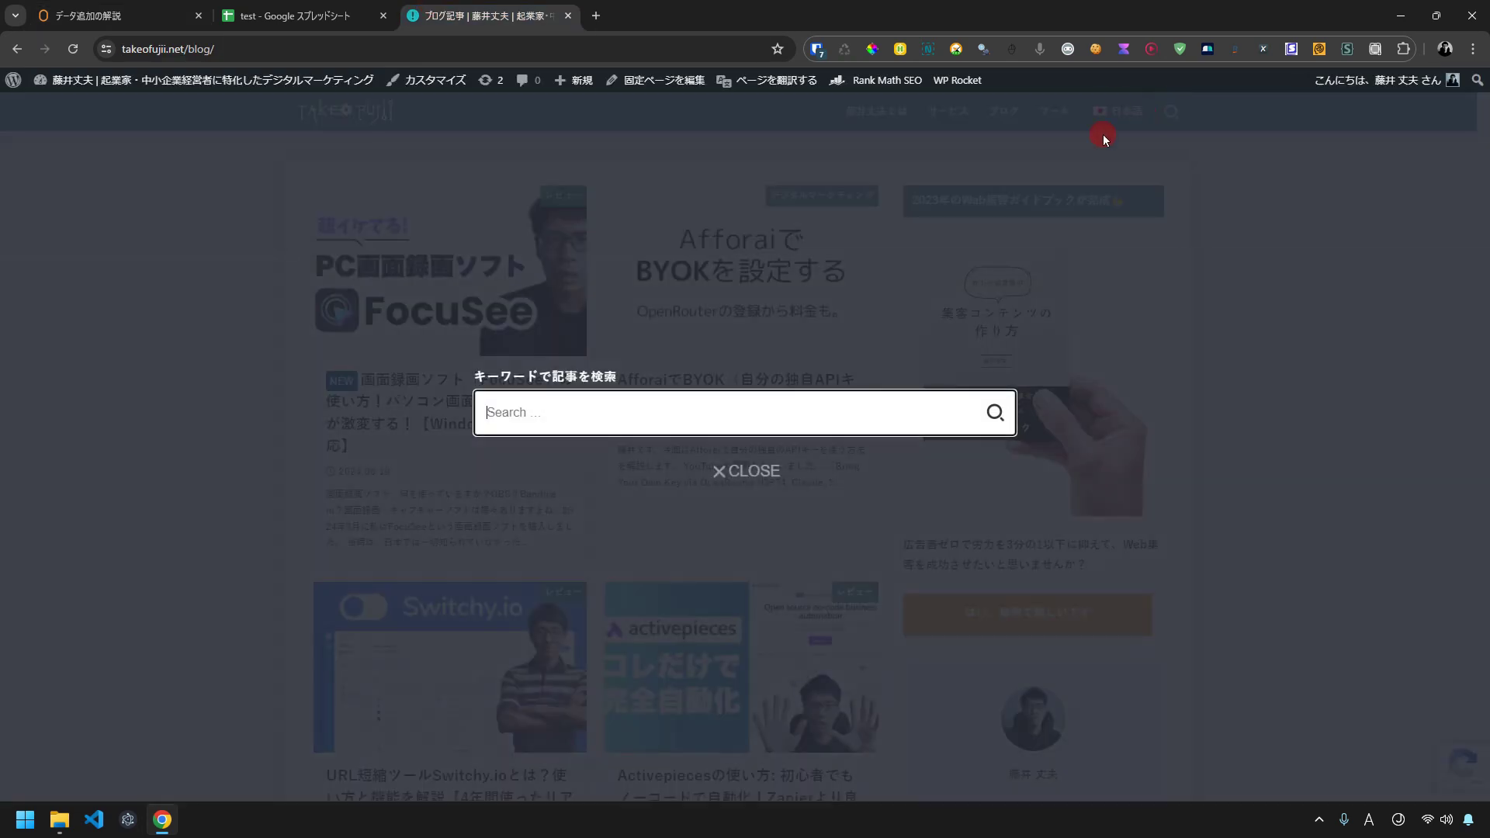
left_click(549, 422)
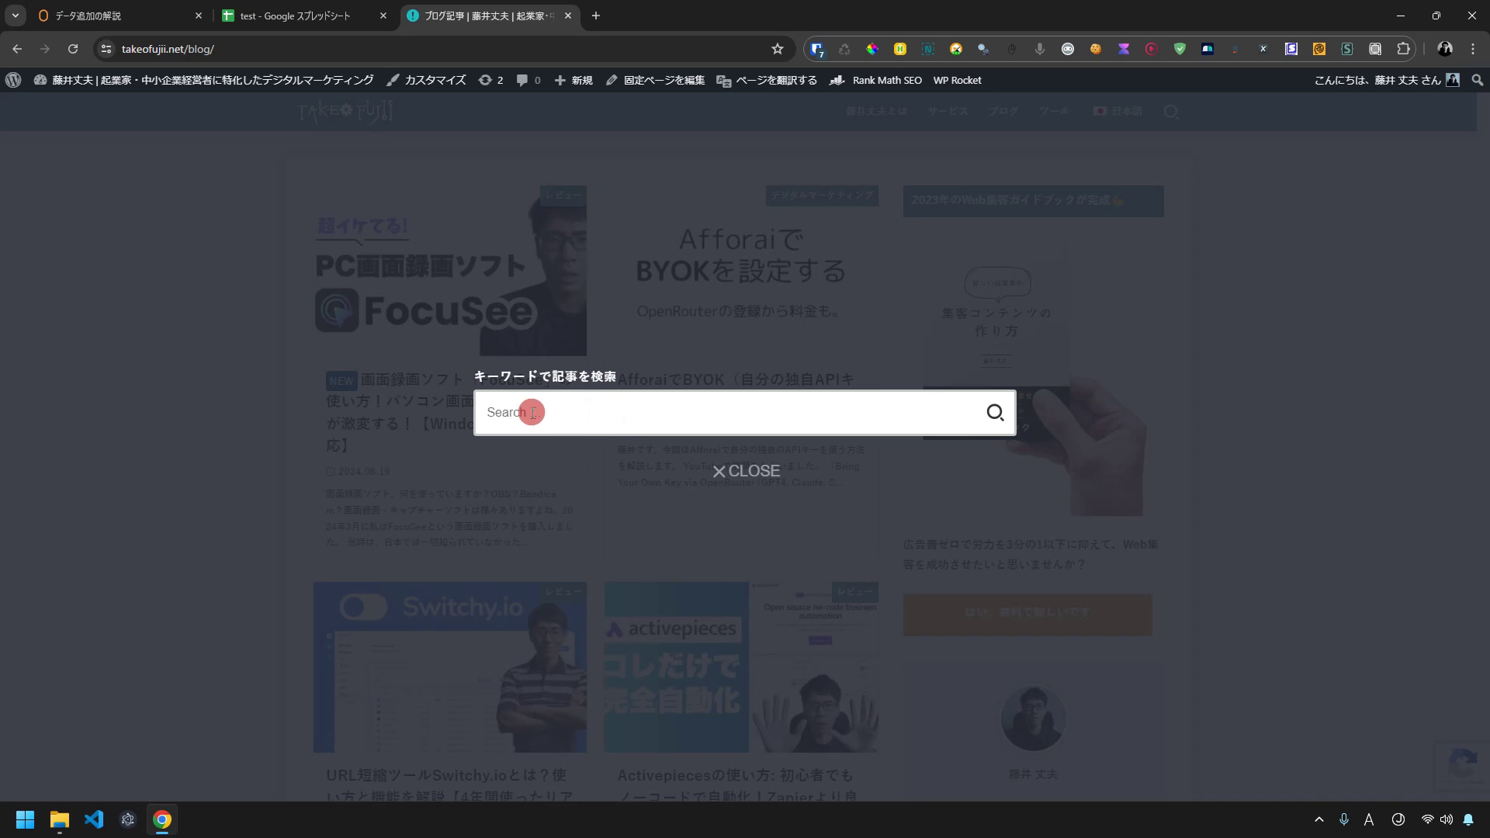
left_click(166, 17)
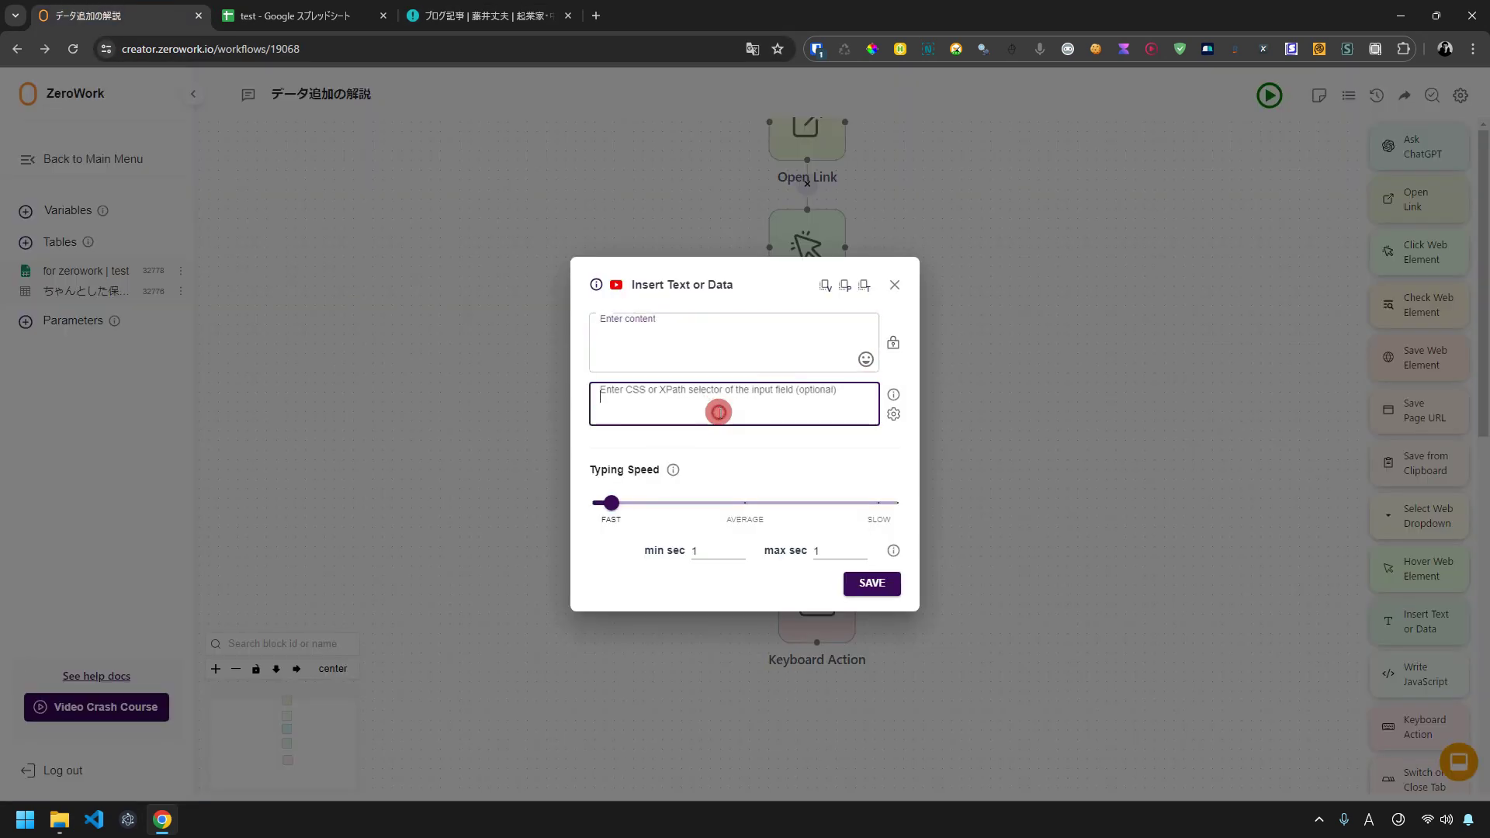
left_click(410, 8)
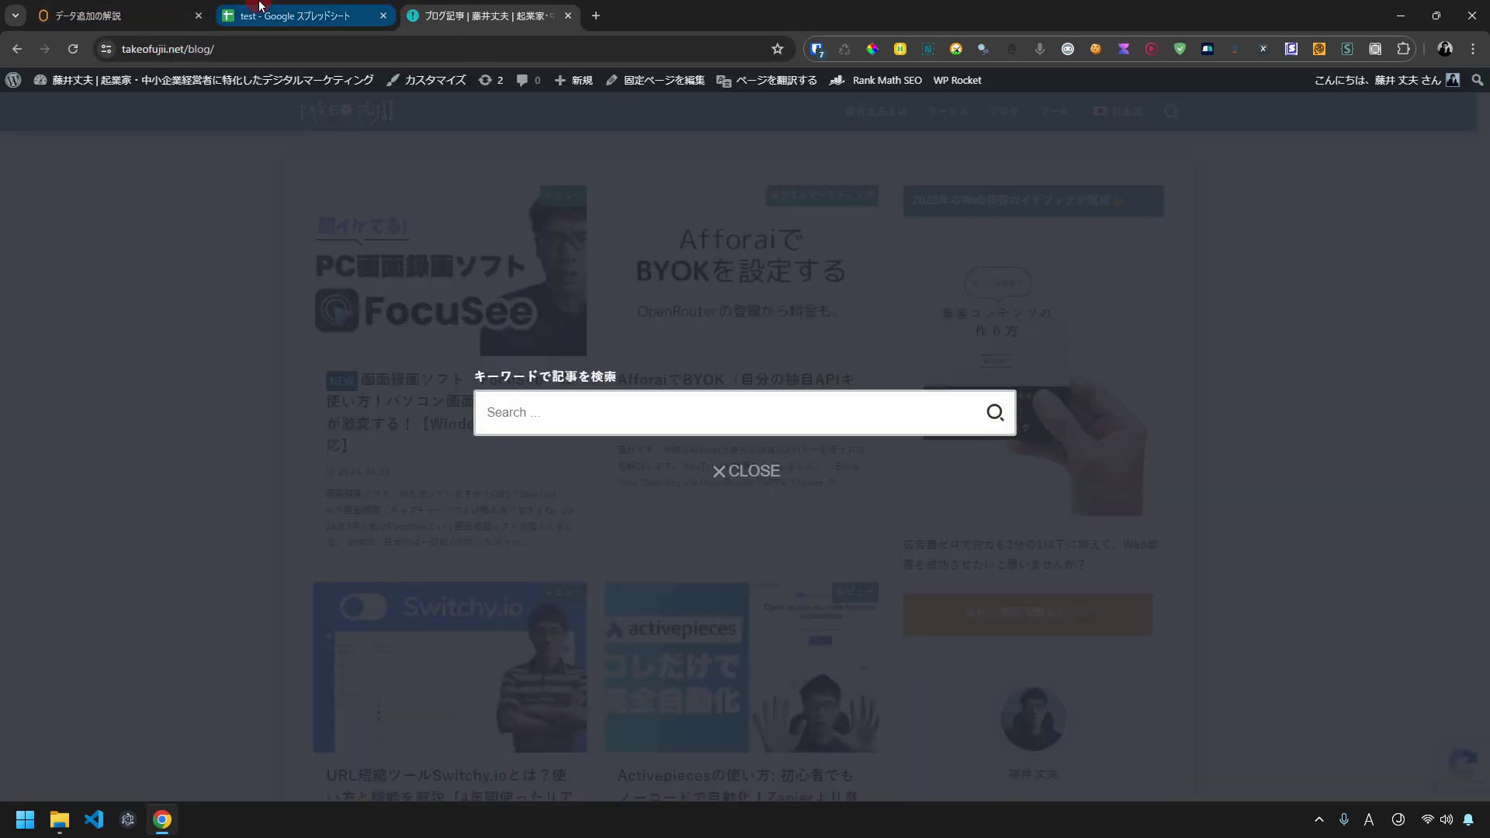
left_click(170, 23)
Set the Keyboard Action block to send Enter and save it.
left_click(817, 605)
key("Return")
left_click(887, 503)
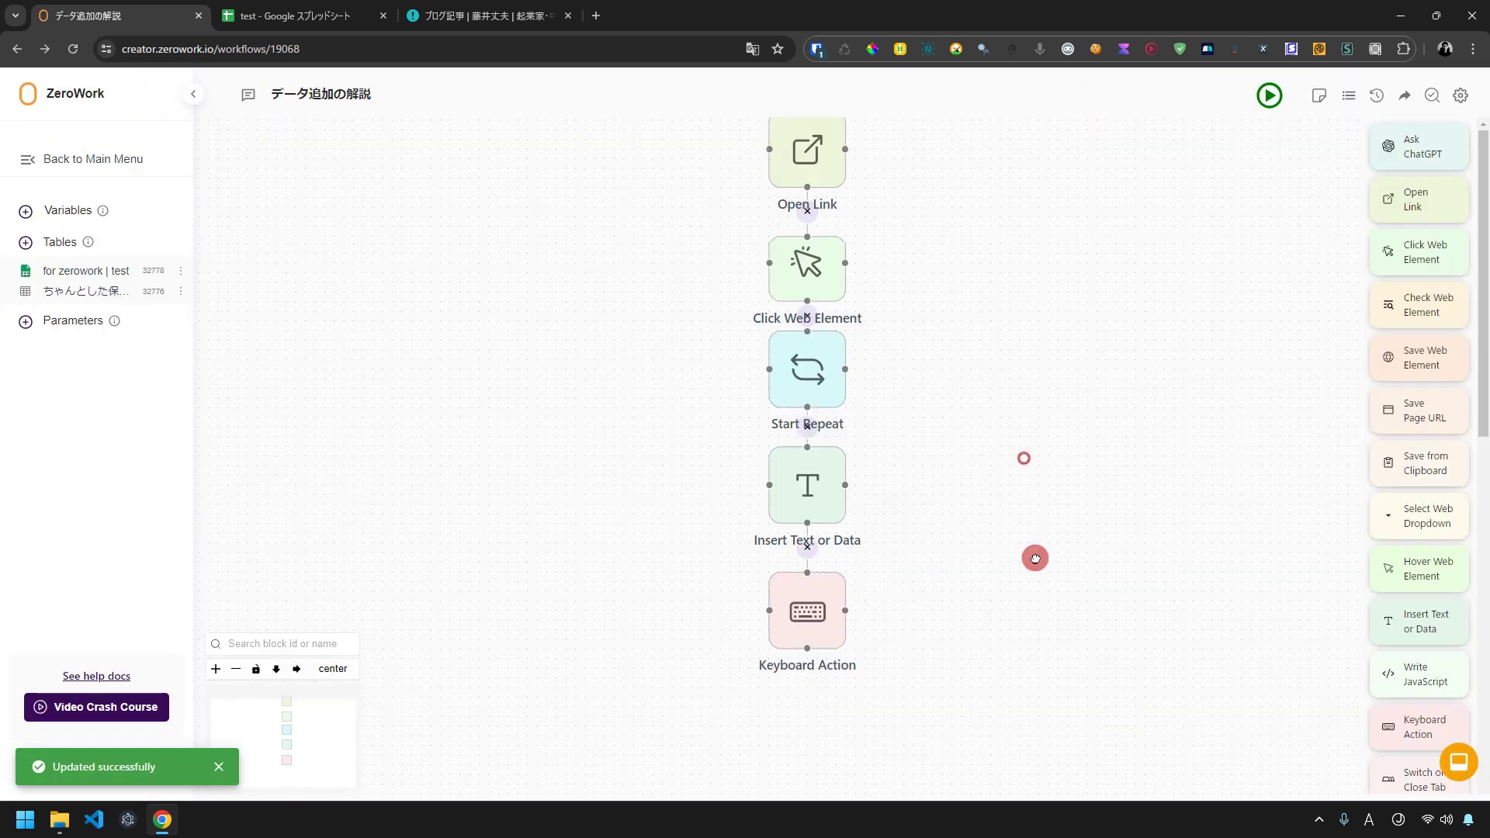
Add a second Click Web Element block below Keyboard Action and connect the two.
scroll(950, 596, "down", 3)
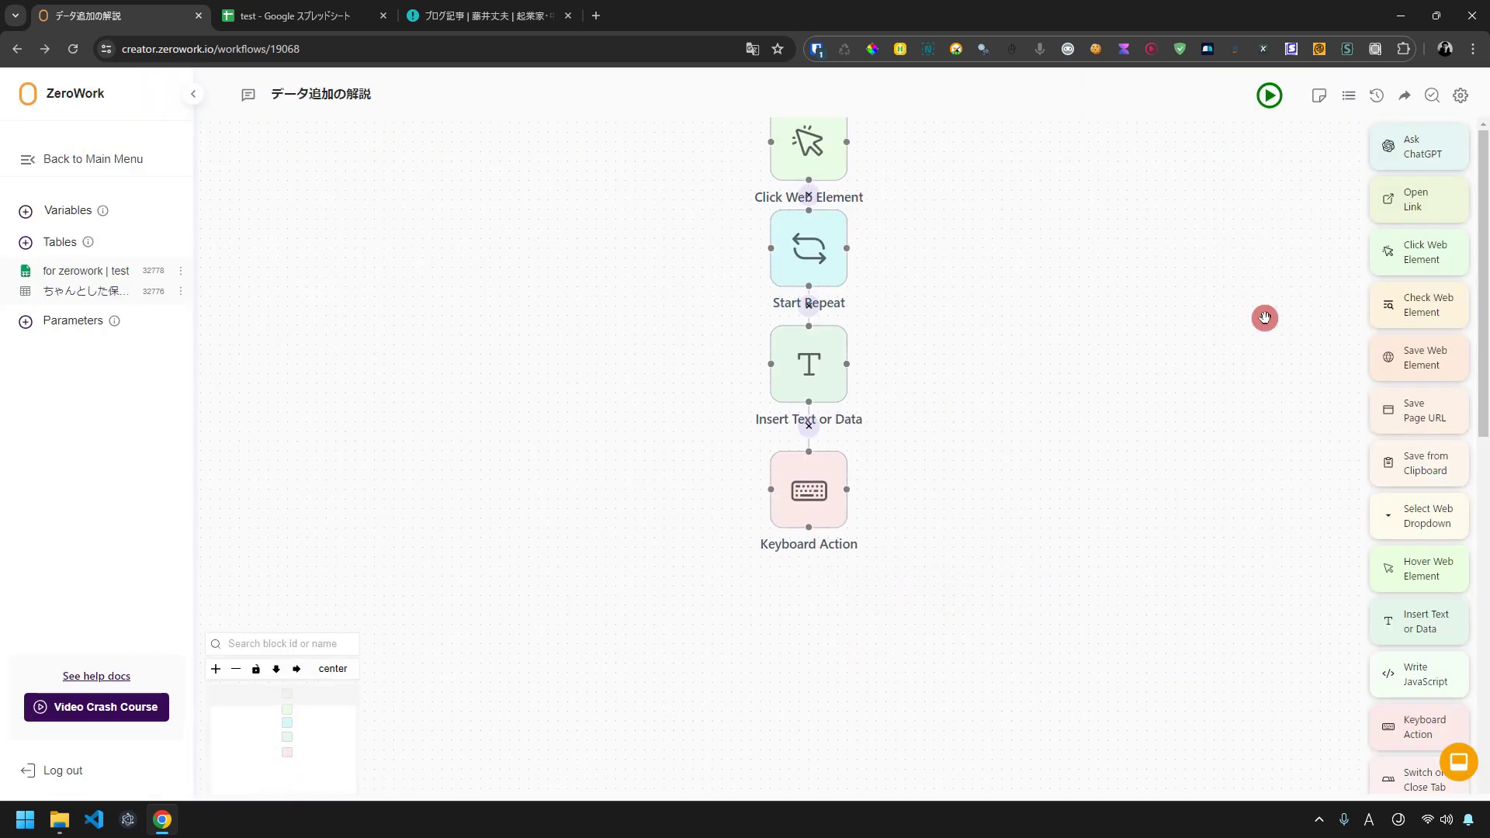
left_click_drag(1389, 252, 908, 530)
left_click_drag(773, 567, 774, 570)
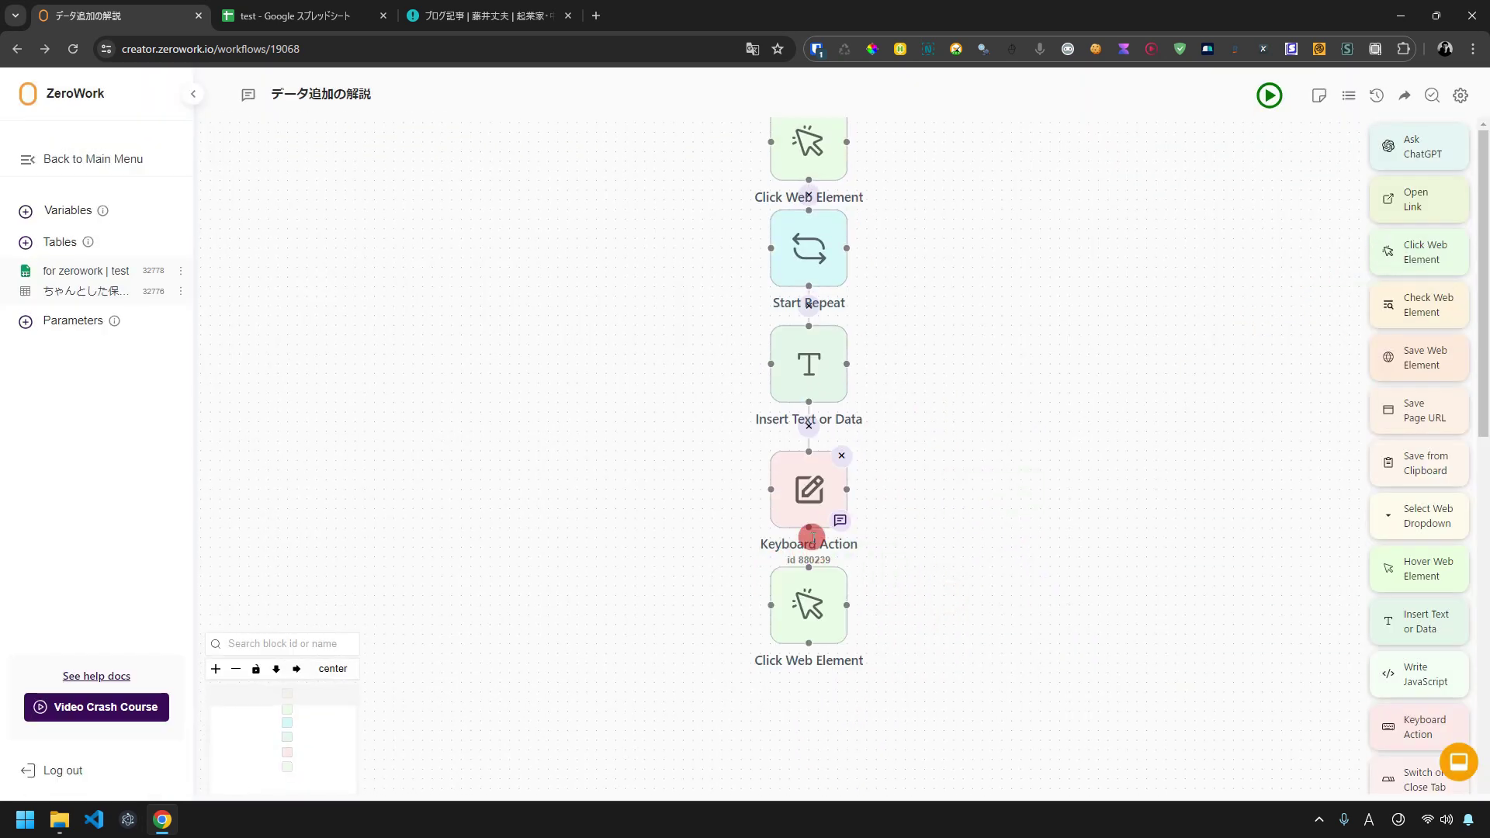
Open the first Click Web Element block, select its header#header a.nav_btn.search_btn selector and save the block.
scroll(815, 219, "up", 1)
left_click(815, 220)
left_click(793, 397)
triple_click(793, 398)
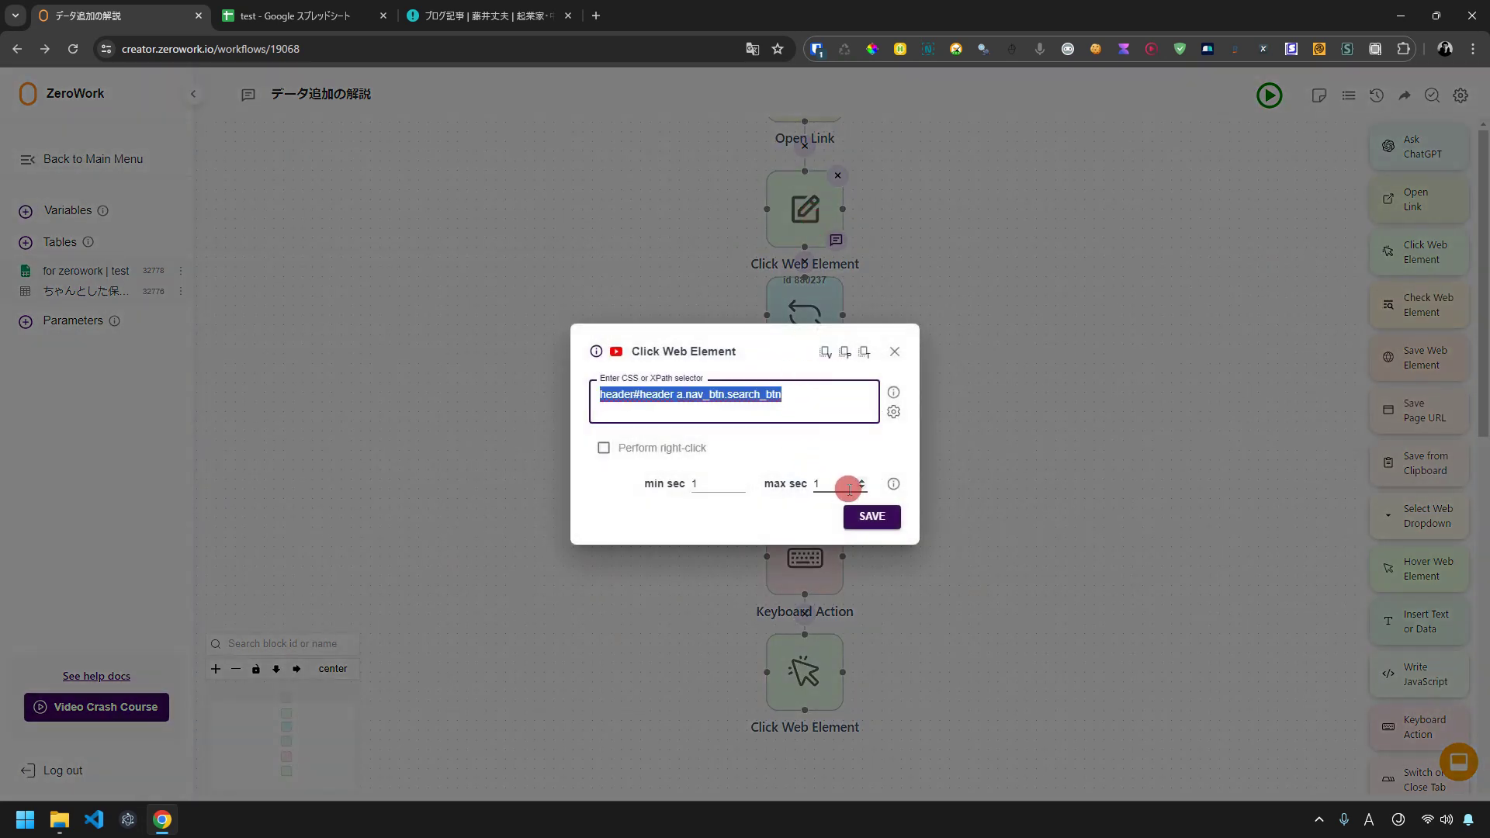
left_click(854, 514)
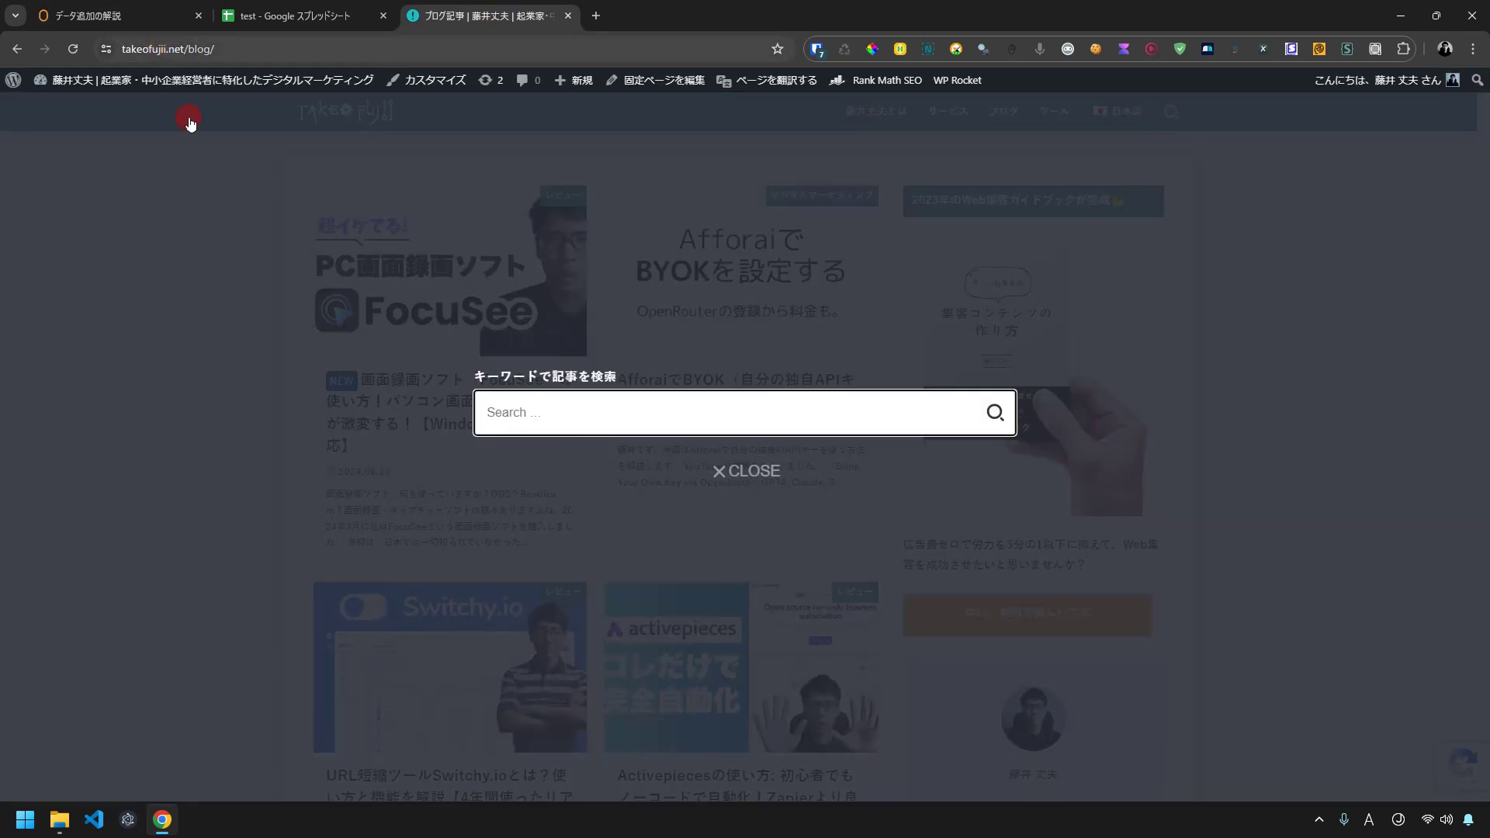
Walk through the search loop manually, checking the title in A2 of the spreadsheet and submitting the blog search twice.
left_click(622, 394)
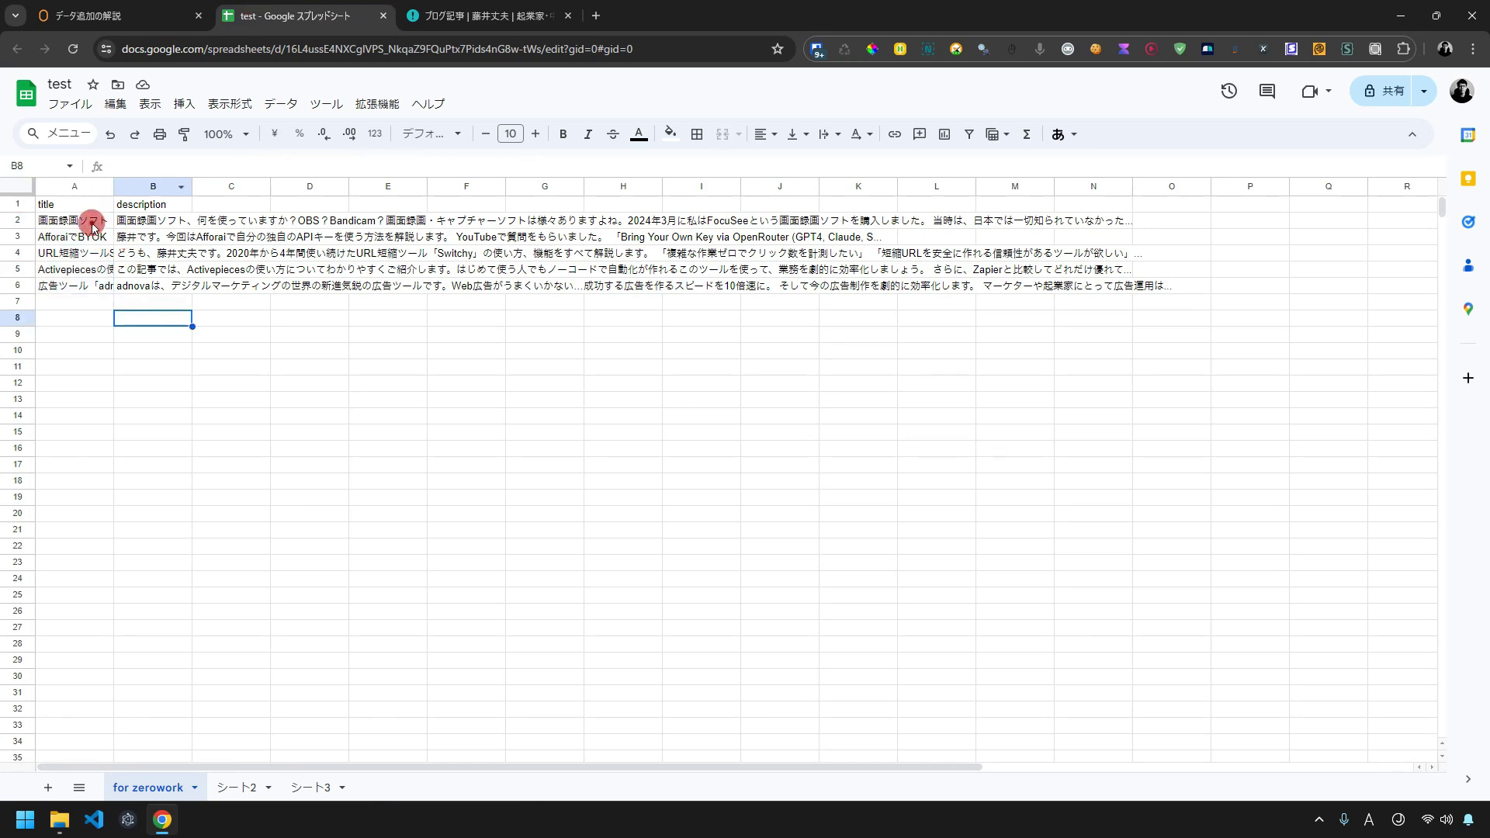
left_click(99, 222)
key("ctrl+Tab")
left_click(989, 415)
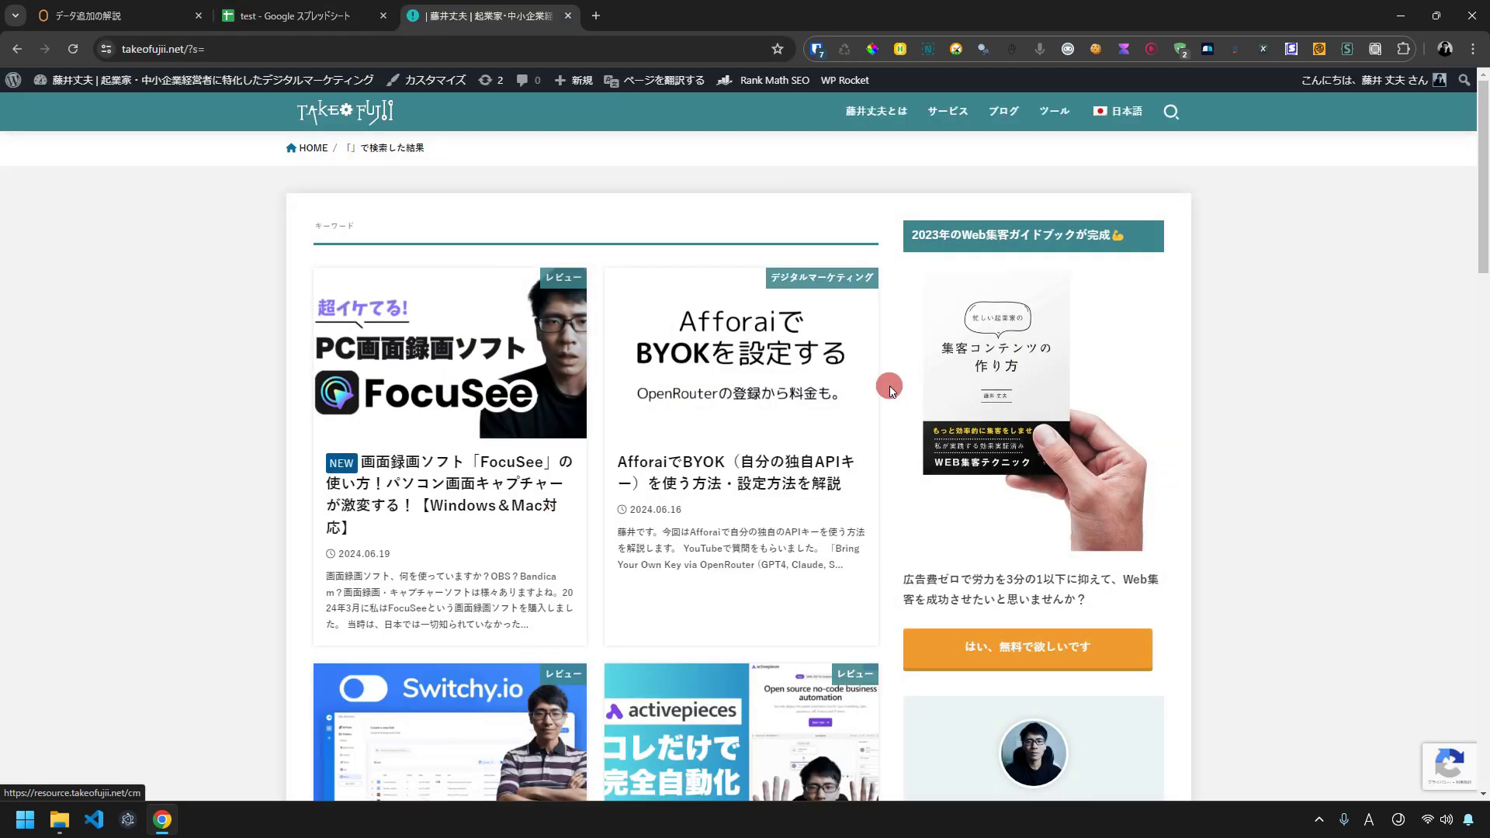
left_click(1174, 118)
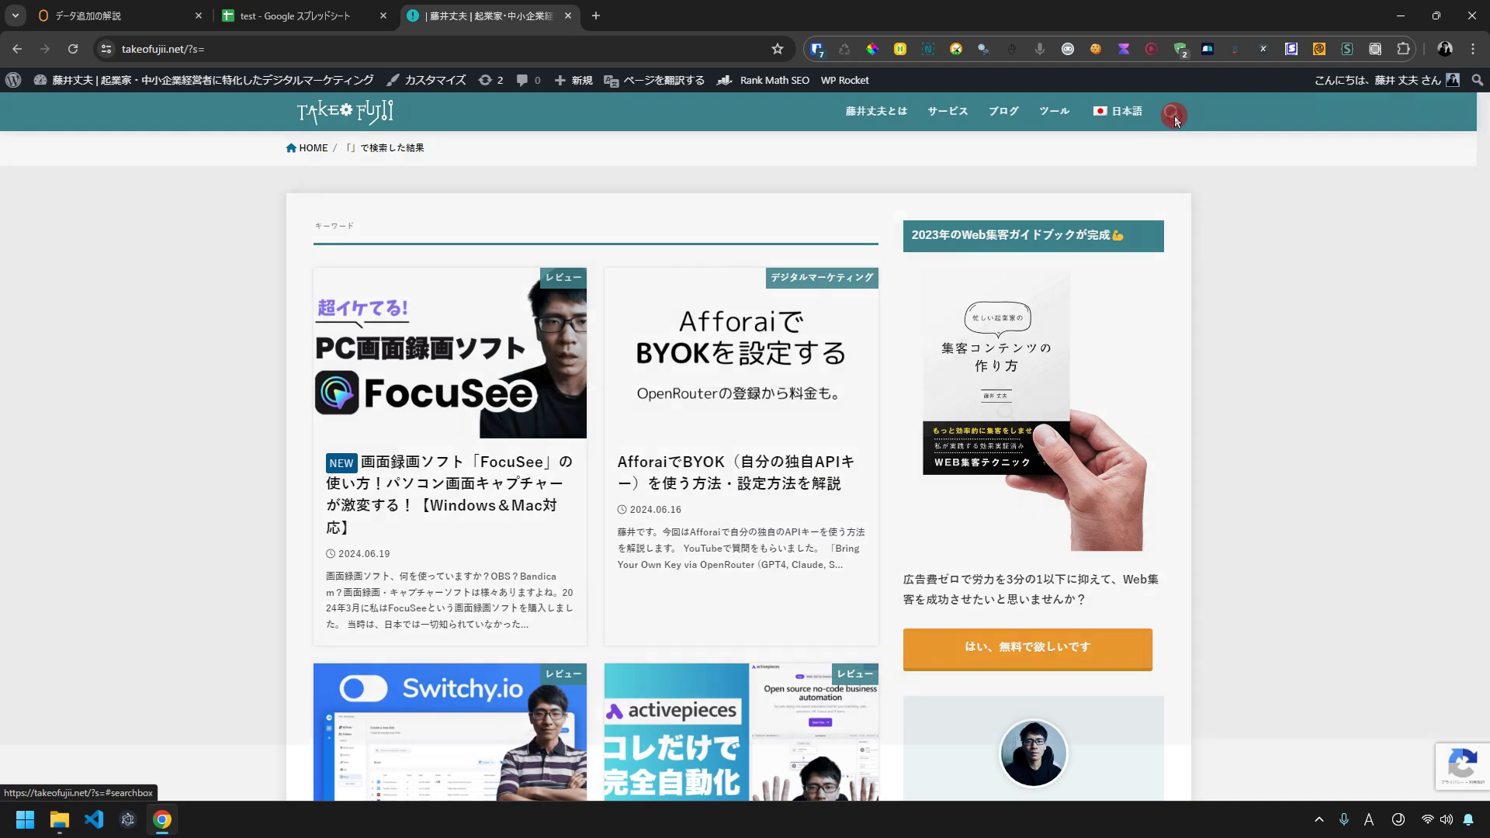
key("ctrl+shift+Tab")
key("ctrl+Tab")
left_click(996, 412)
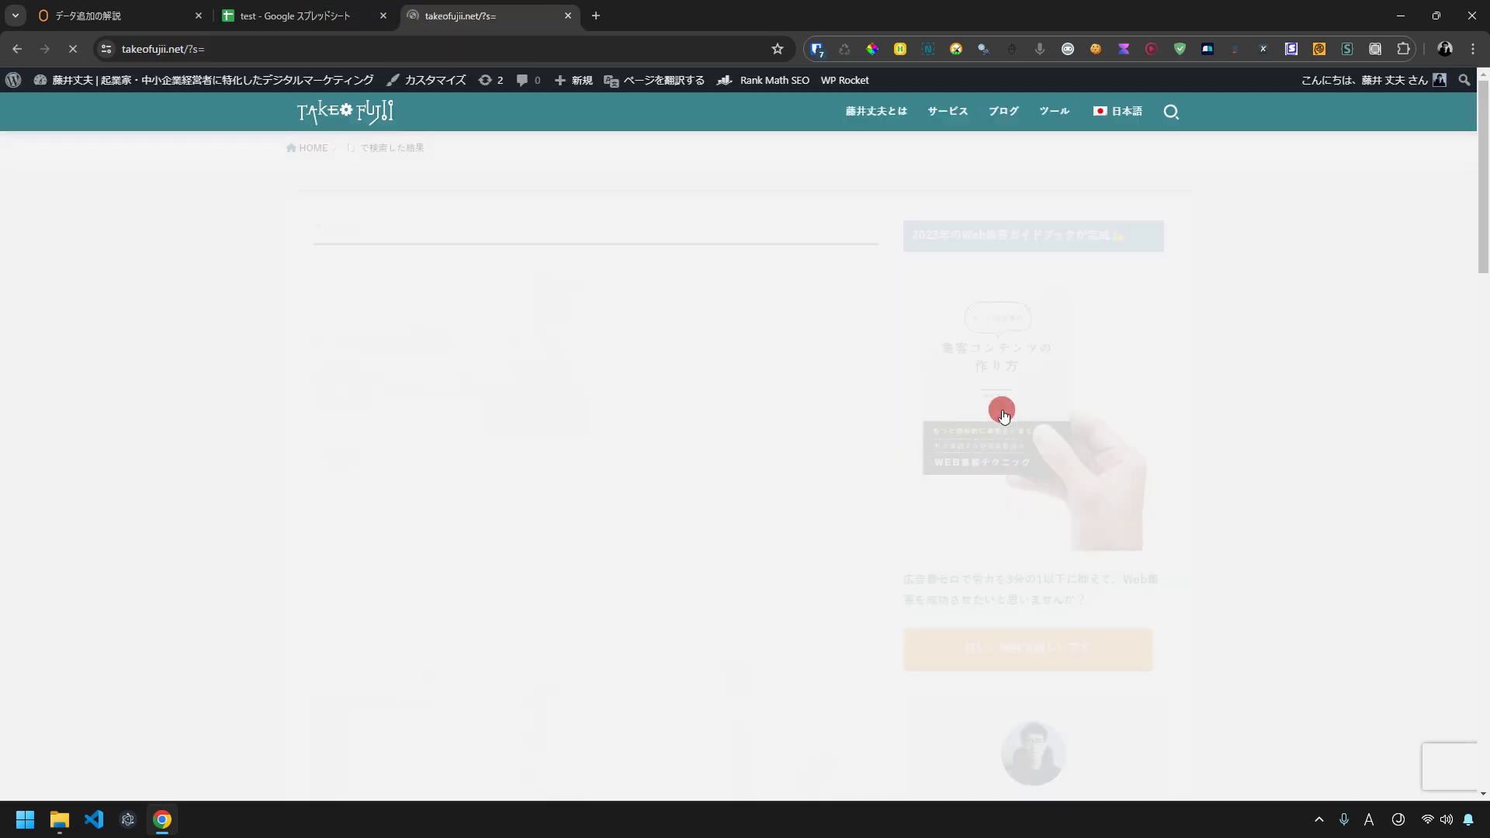
Switch to the ZeroWork workflow, set the Start Repeat block to a Dynamic loop over the for zerowork | test table and save it.
left_click(155, 11)
scroll(818, 576, "down", 3)
scroll(862, 535, "up", 3)
mouse_move(629, 518)
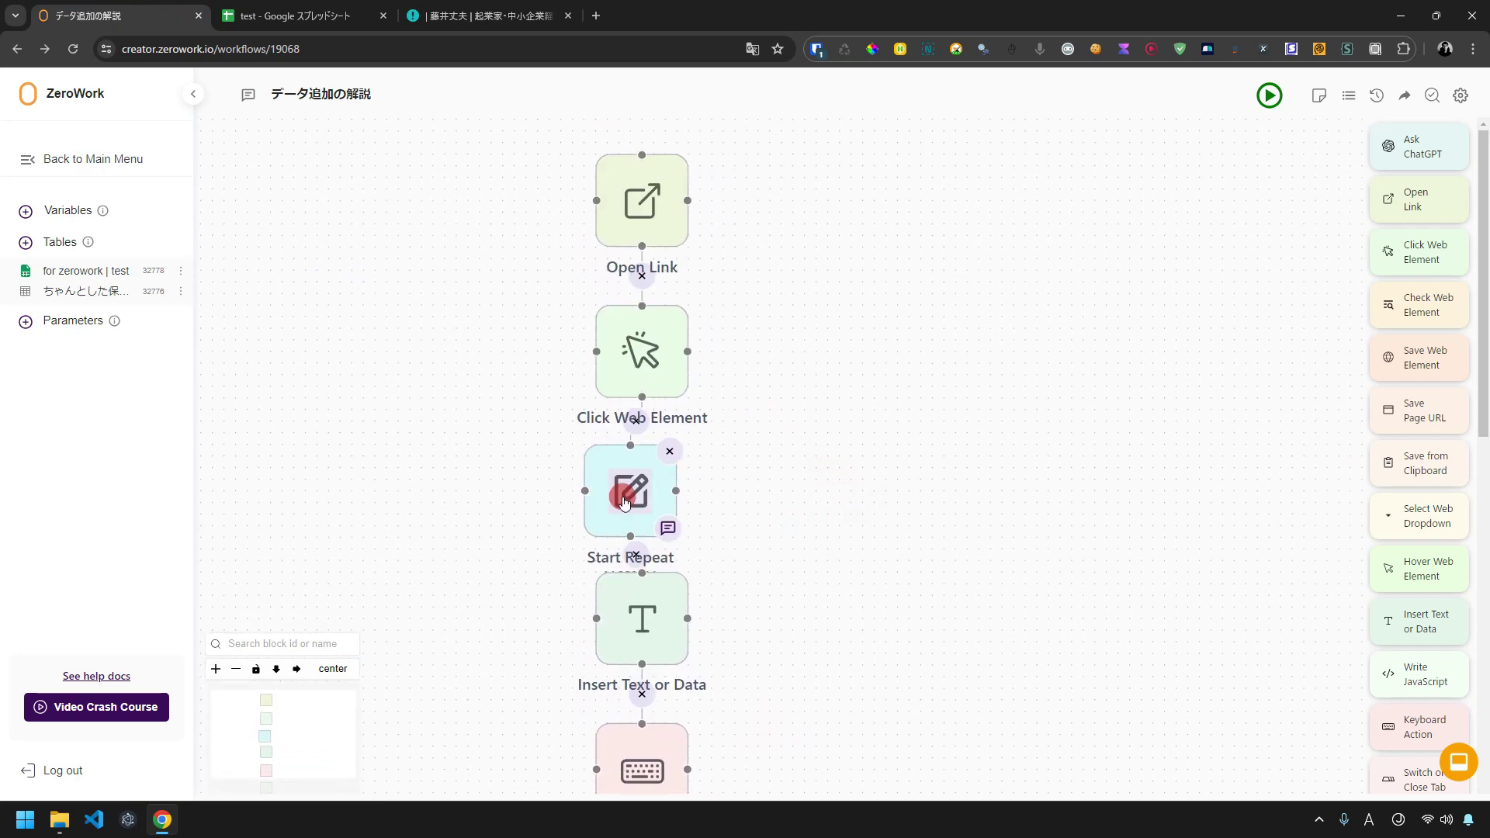
left_click(627, 498)
left_click_drag(619, 461, 579, 469)
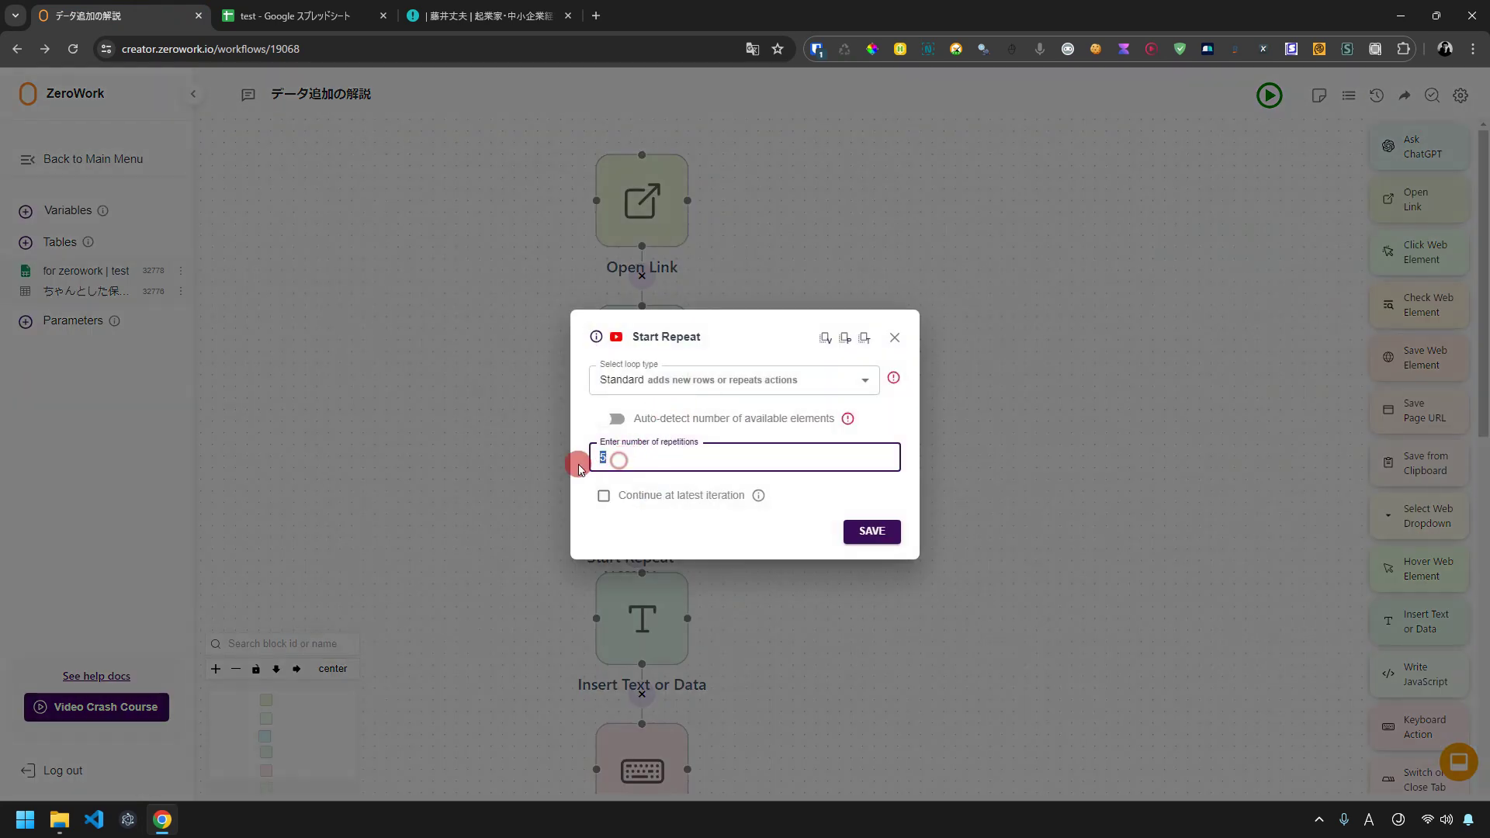
left_click(652, 381)
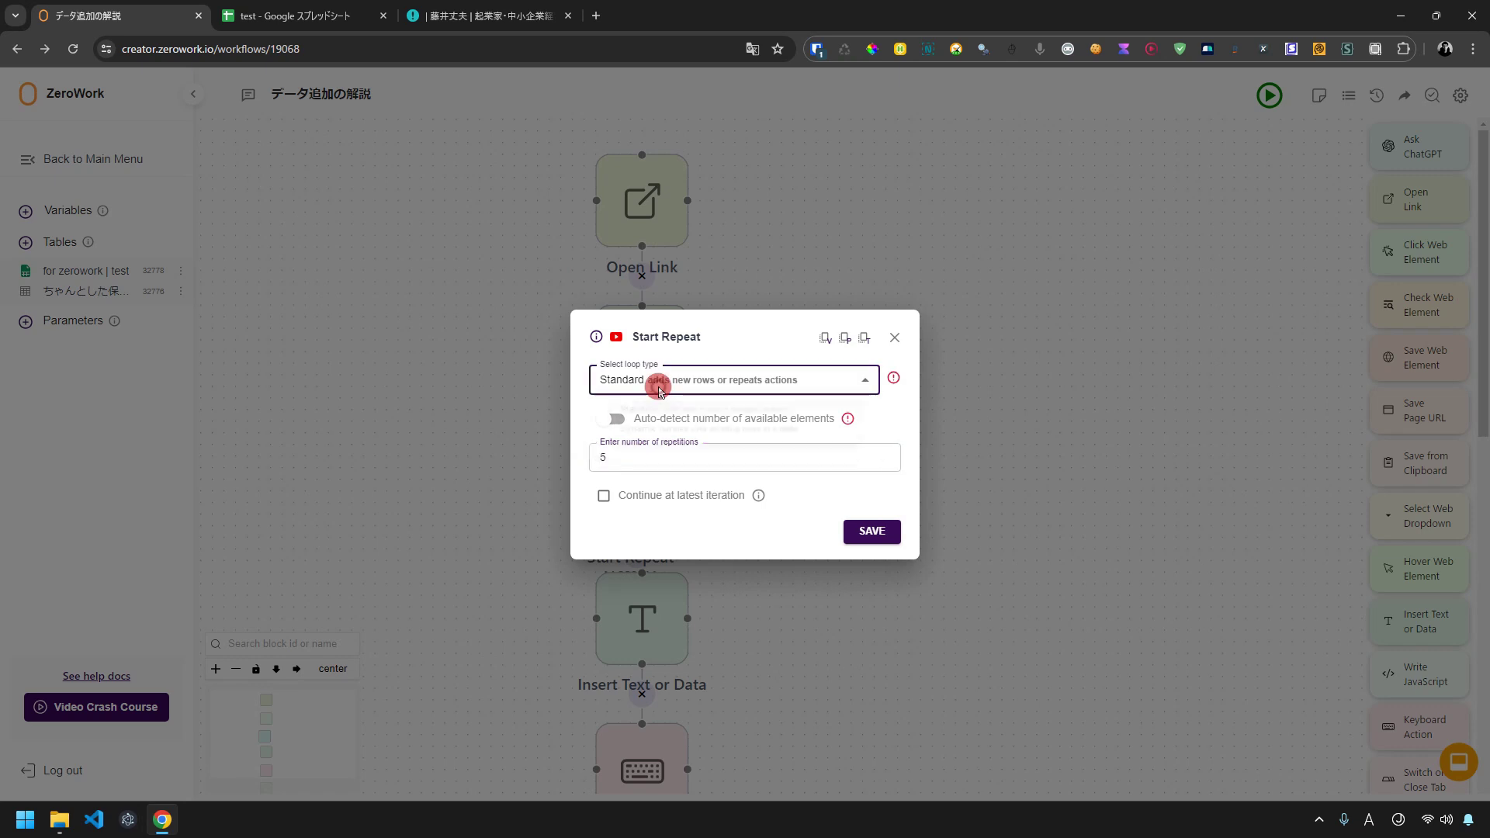
left_click(660, 440)
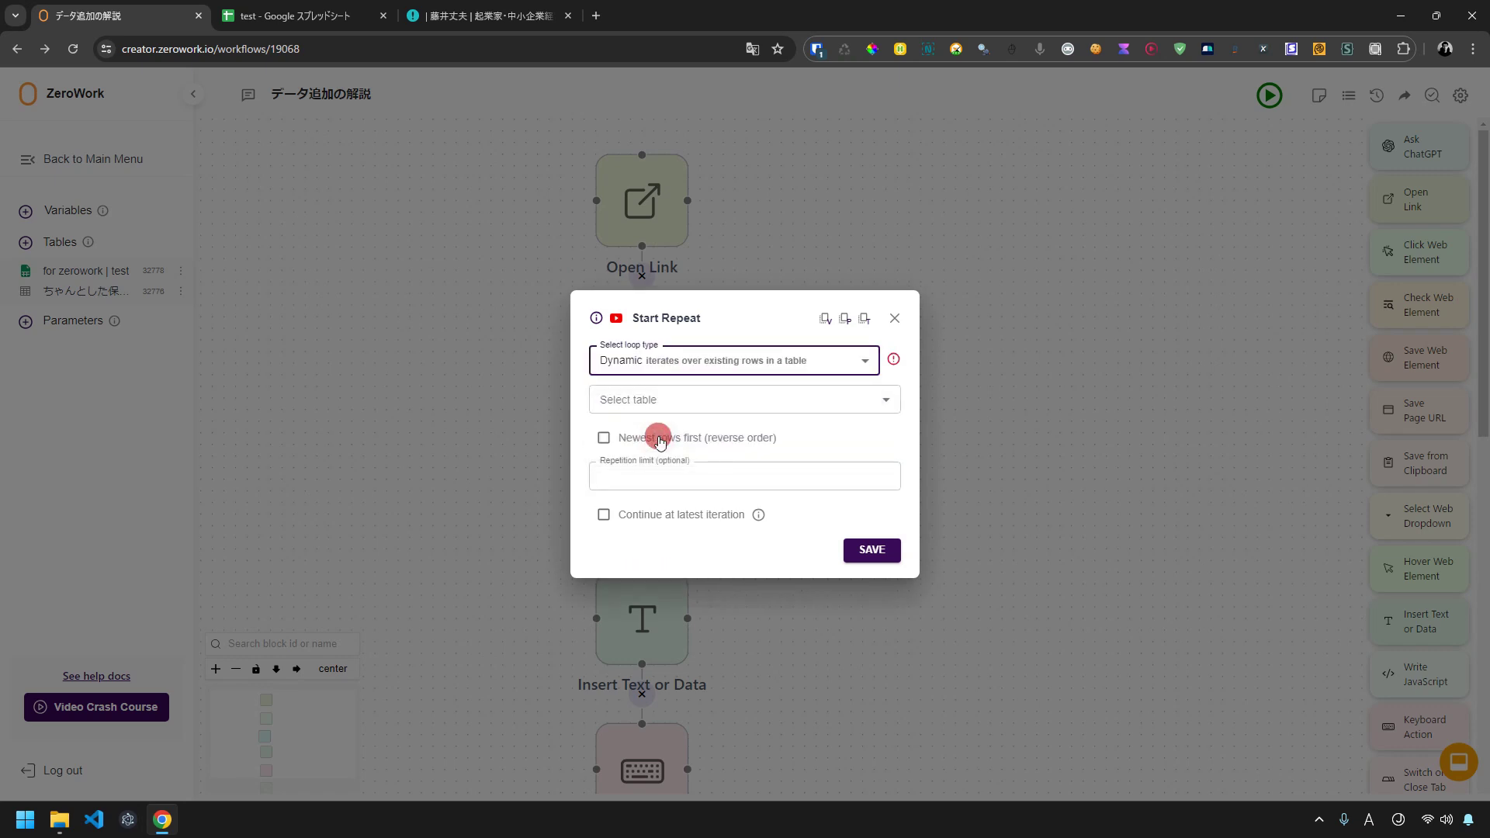
left_click(669, 397)
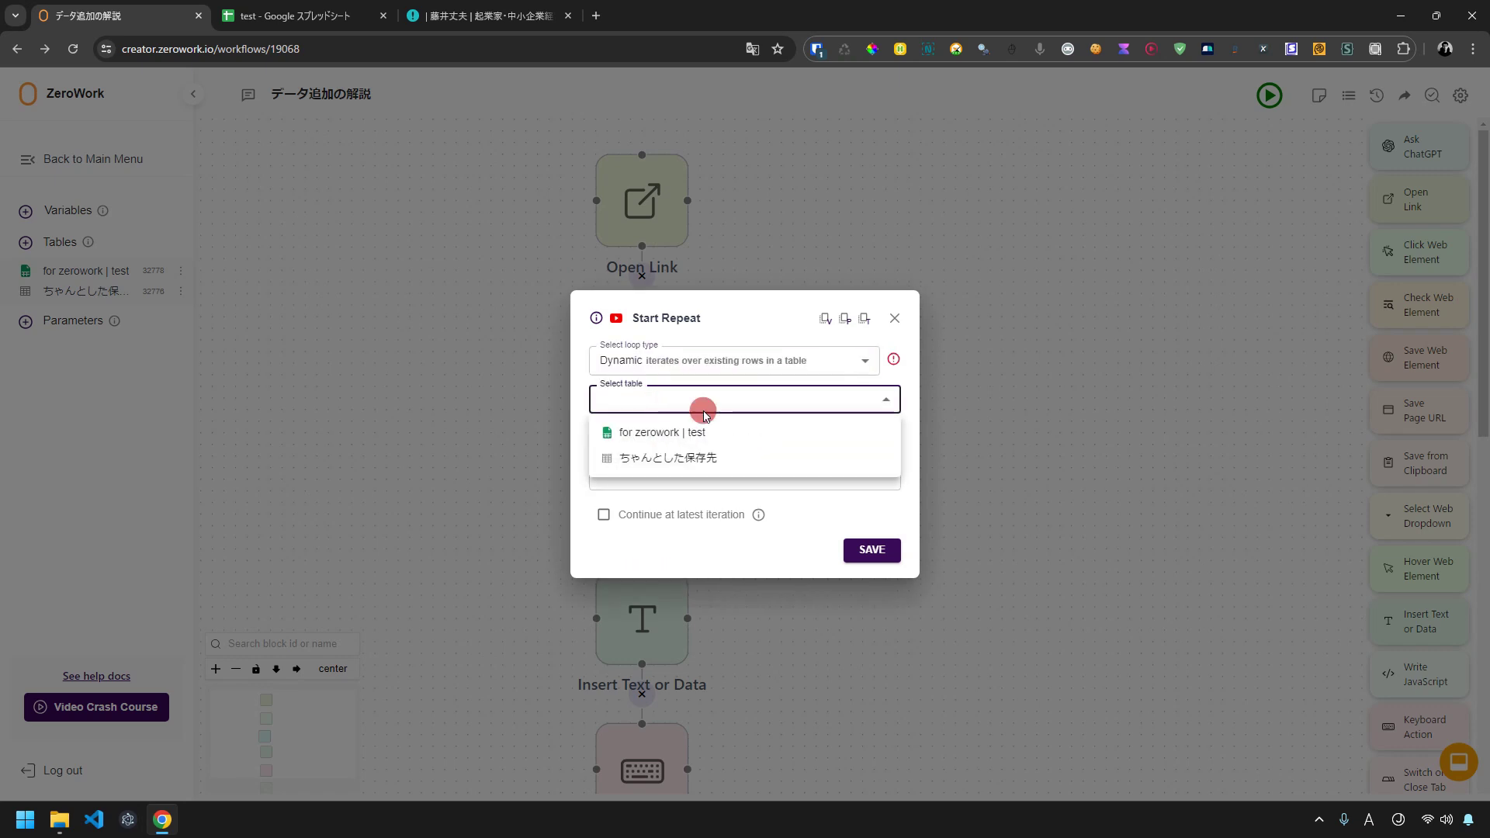
left_click(738, 434)
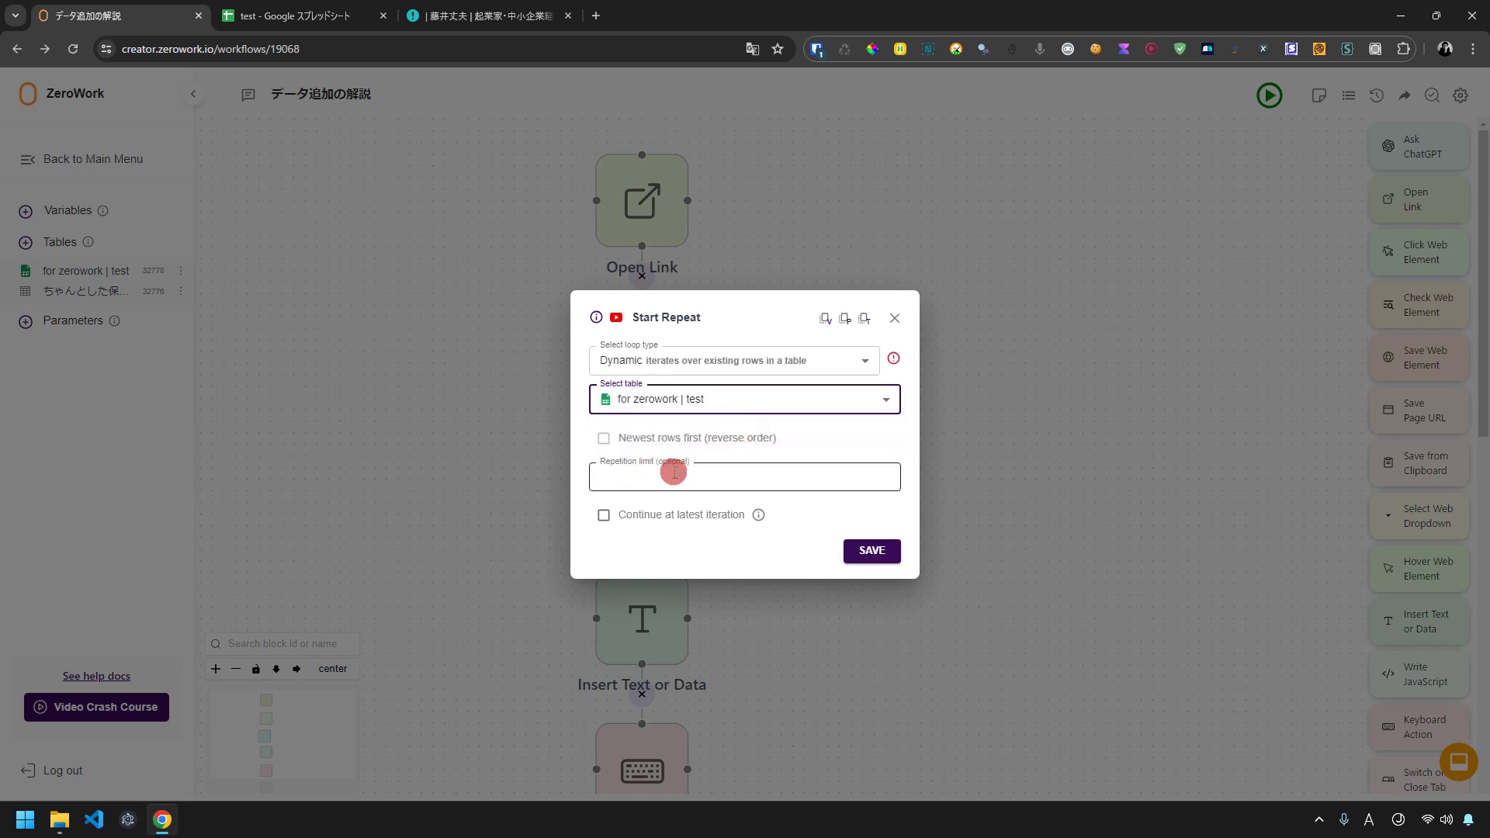
left_click(872, 551)
Fill the Insert Text or Data block's content with the title column of the for zerowork | test table.
scroll(831, 523, "down", 3)
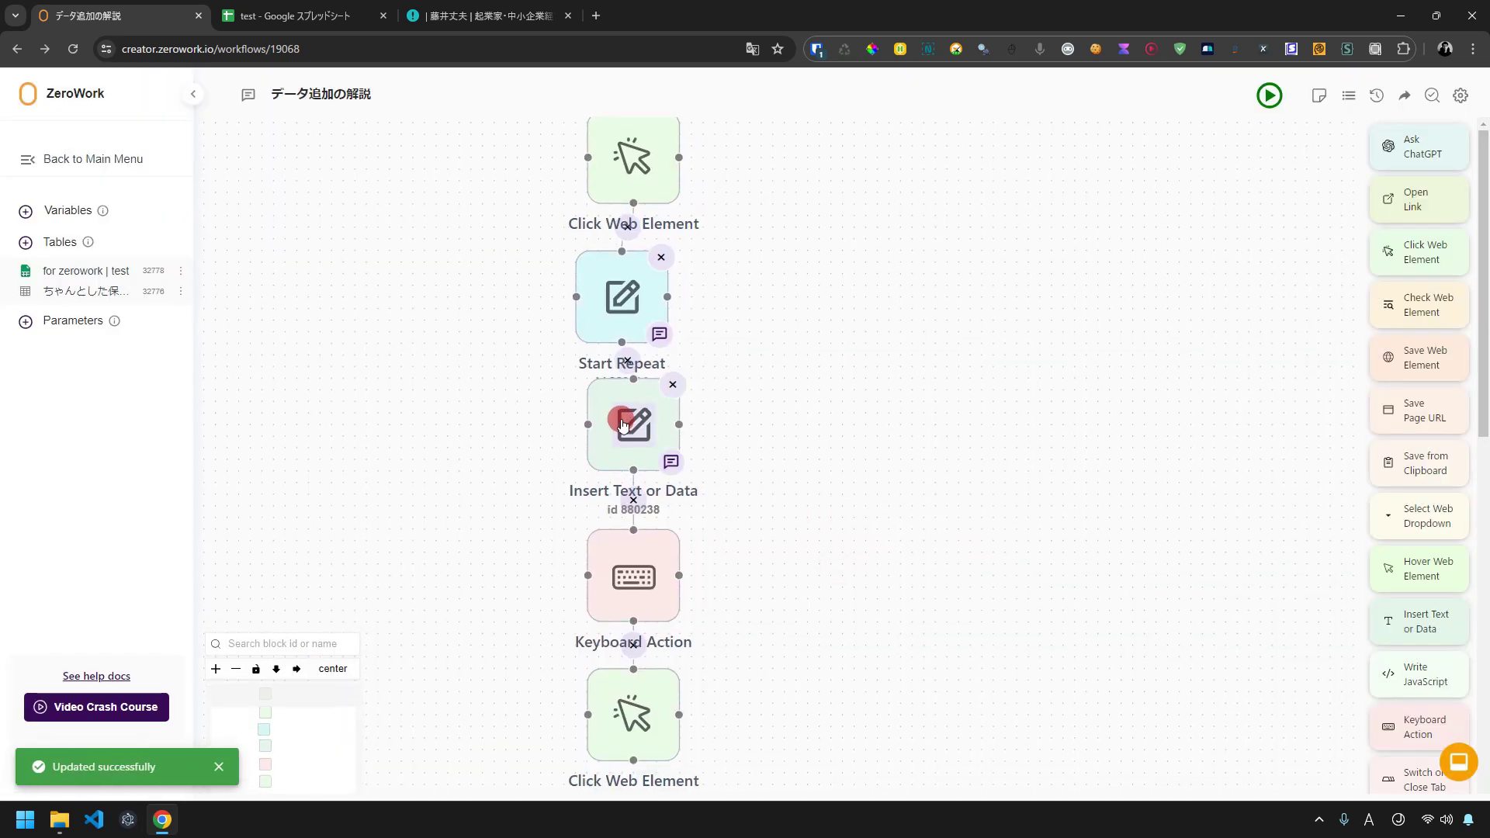
left_click(621, 426)
left_click(659, 346)
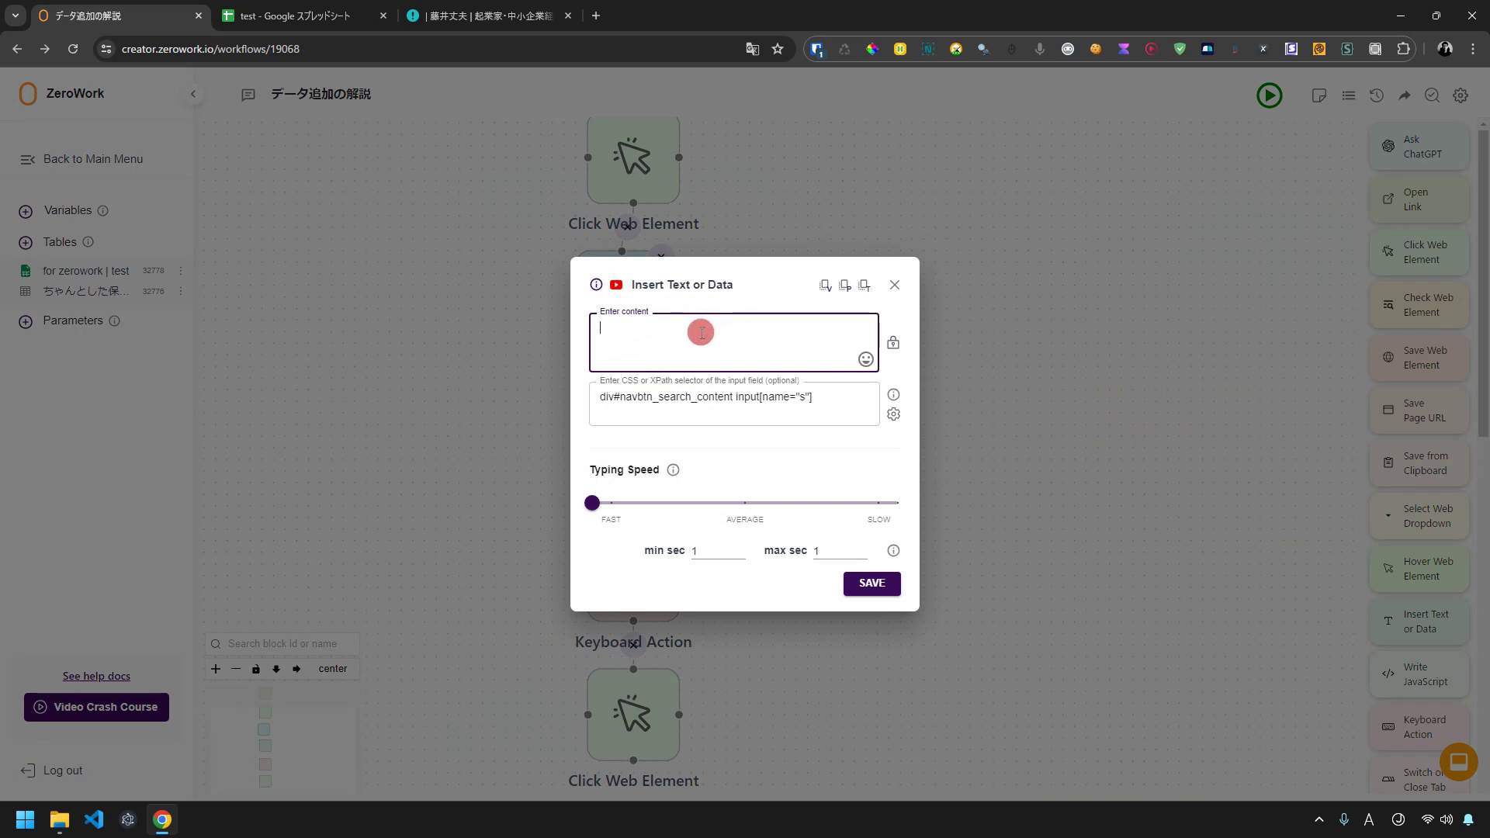
left_click(864, 295)
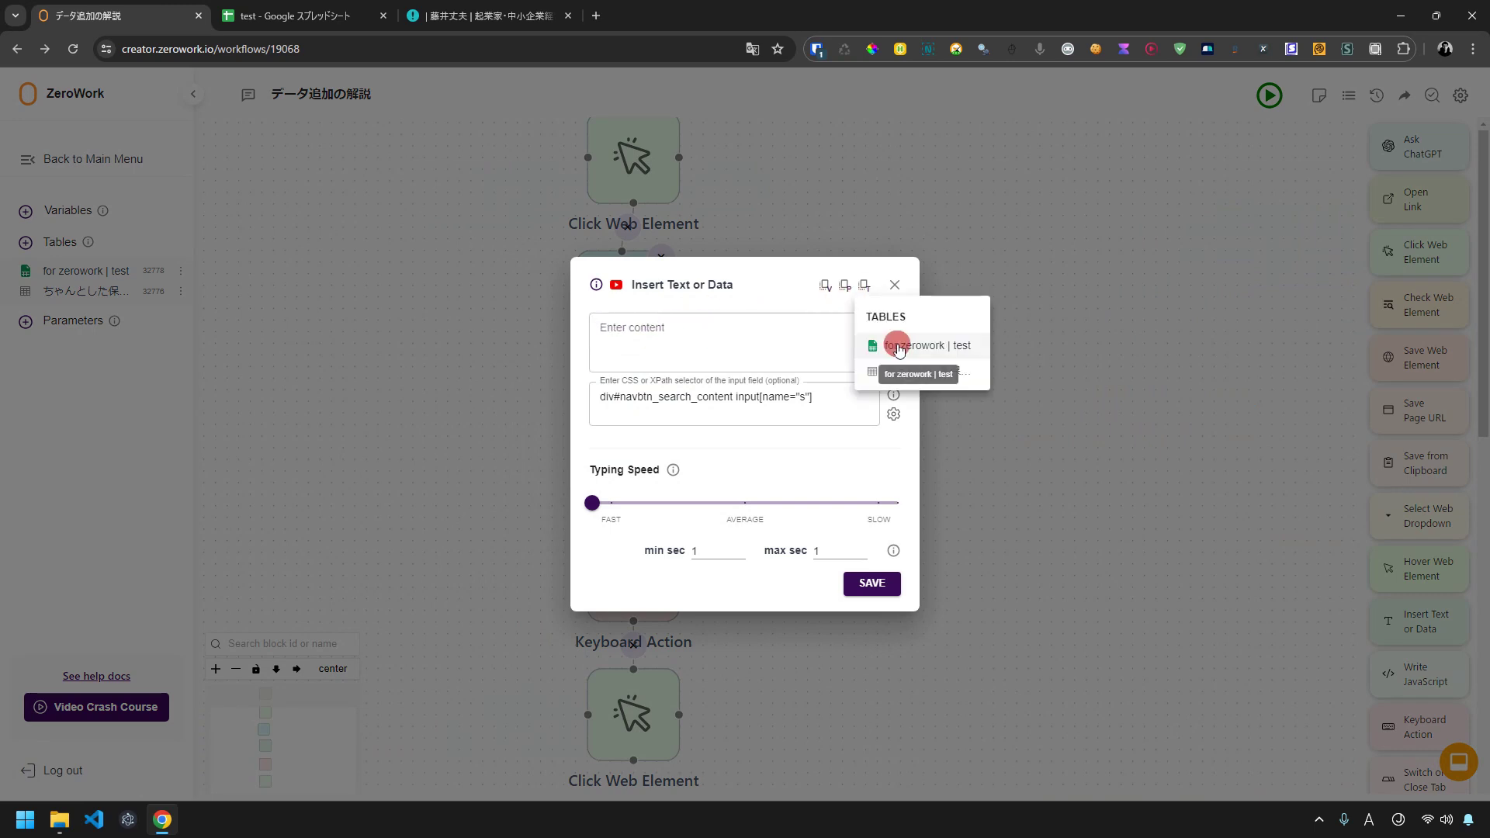
left_click(959, 345)
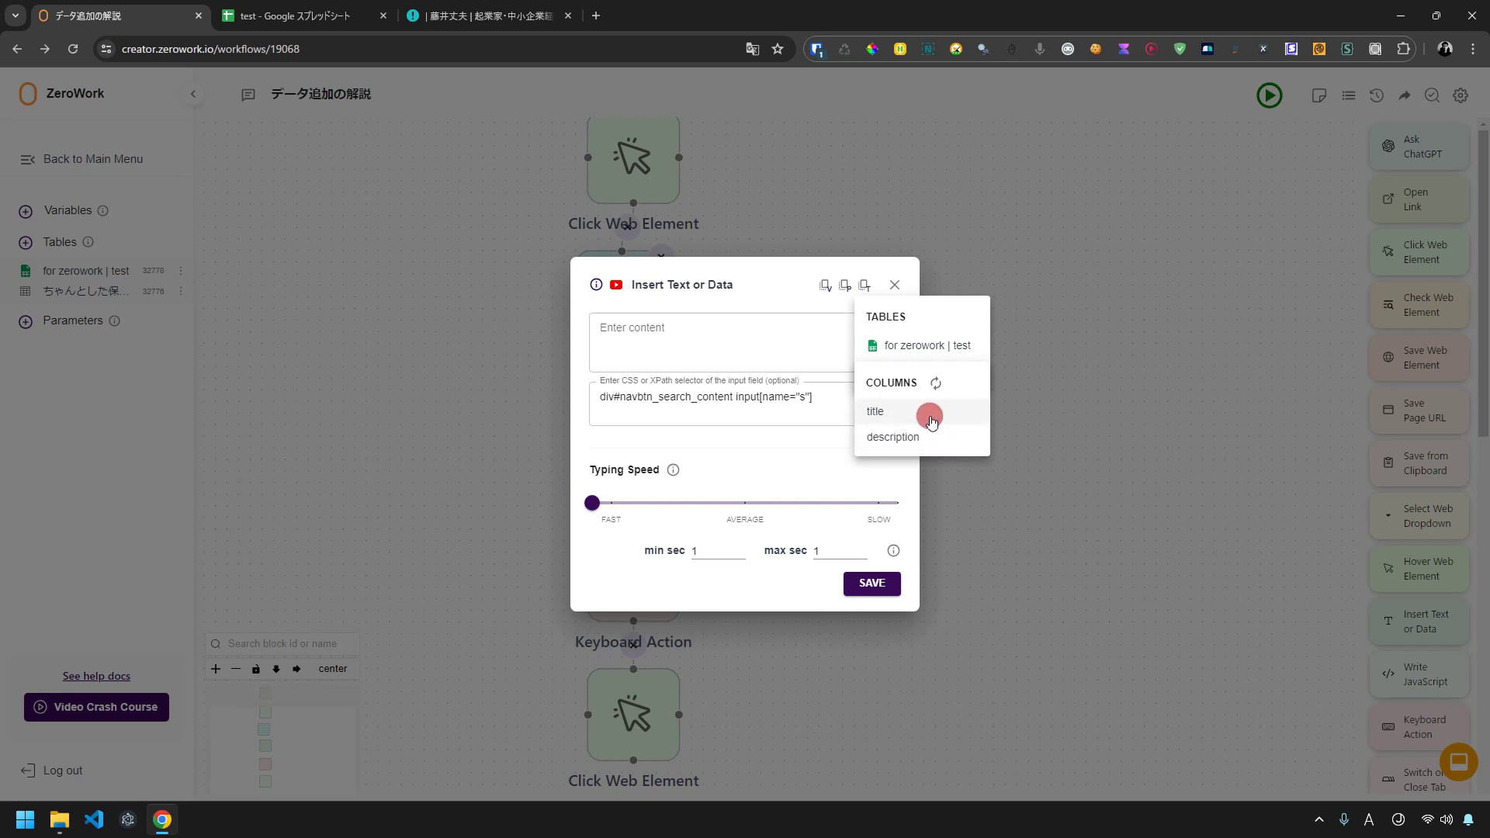
left_click(931, 419)
mouse_move(715, 327)
left_mouse_down()
mouse_move(577, 332)
mouse_move(725, 324)
left_mouse_up()
left_click(608, 330)
left_click(738, 331)
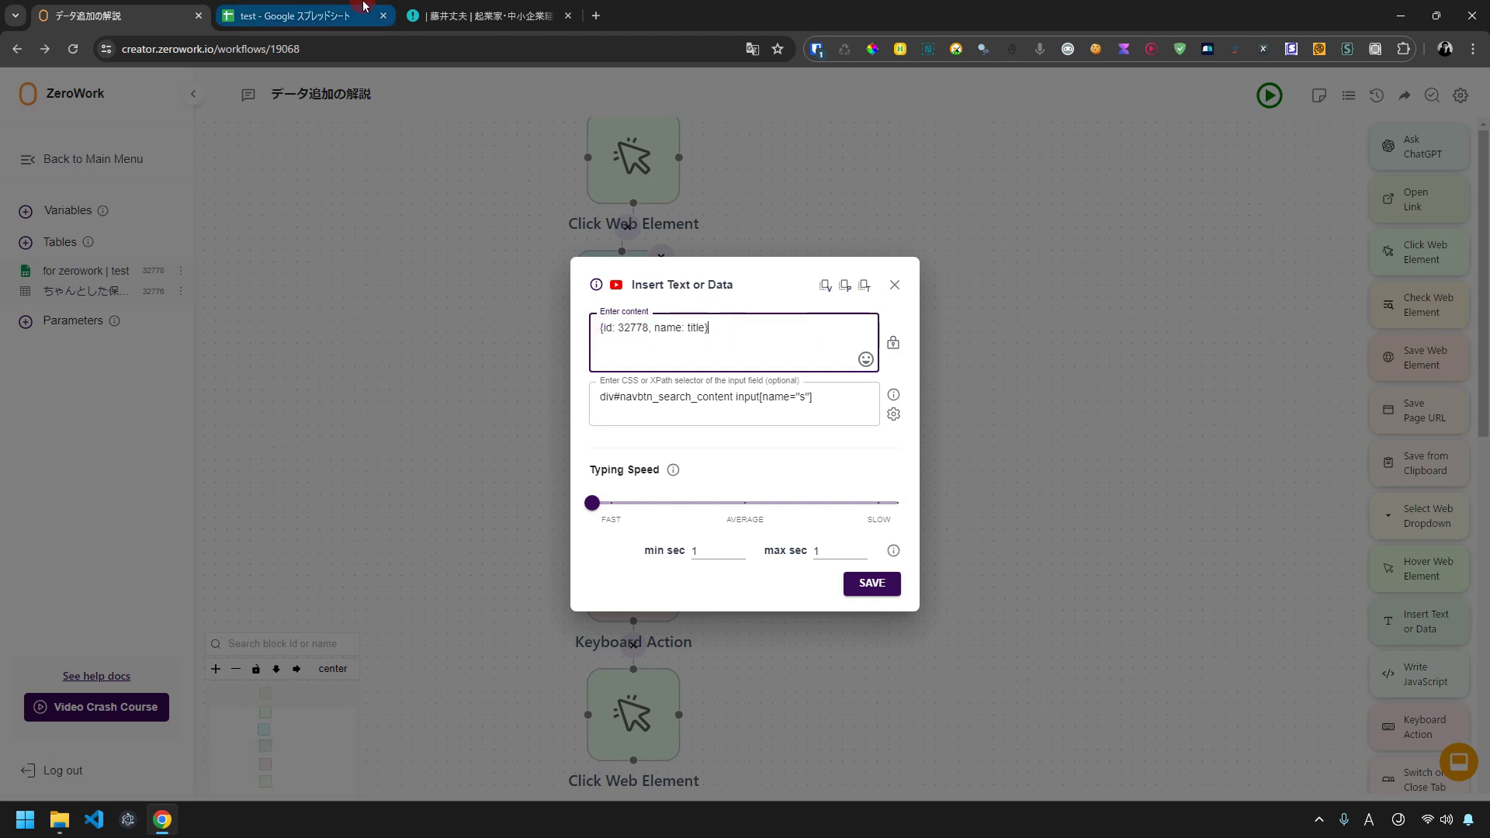
Switch to the test spreadsheet and go through the title column row by row from A2 to A7.
left_click(287, 16)
left_click(200, 286)
left_click(92, 224)
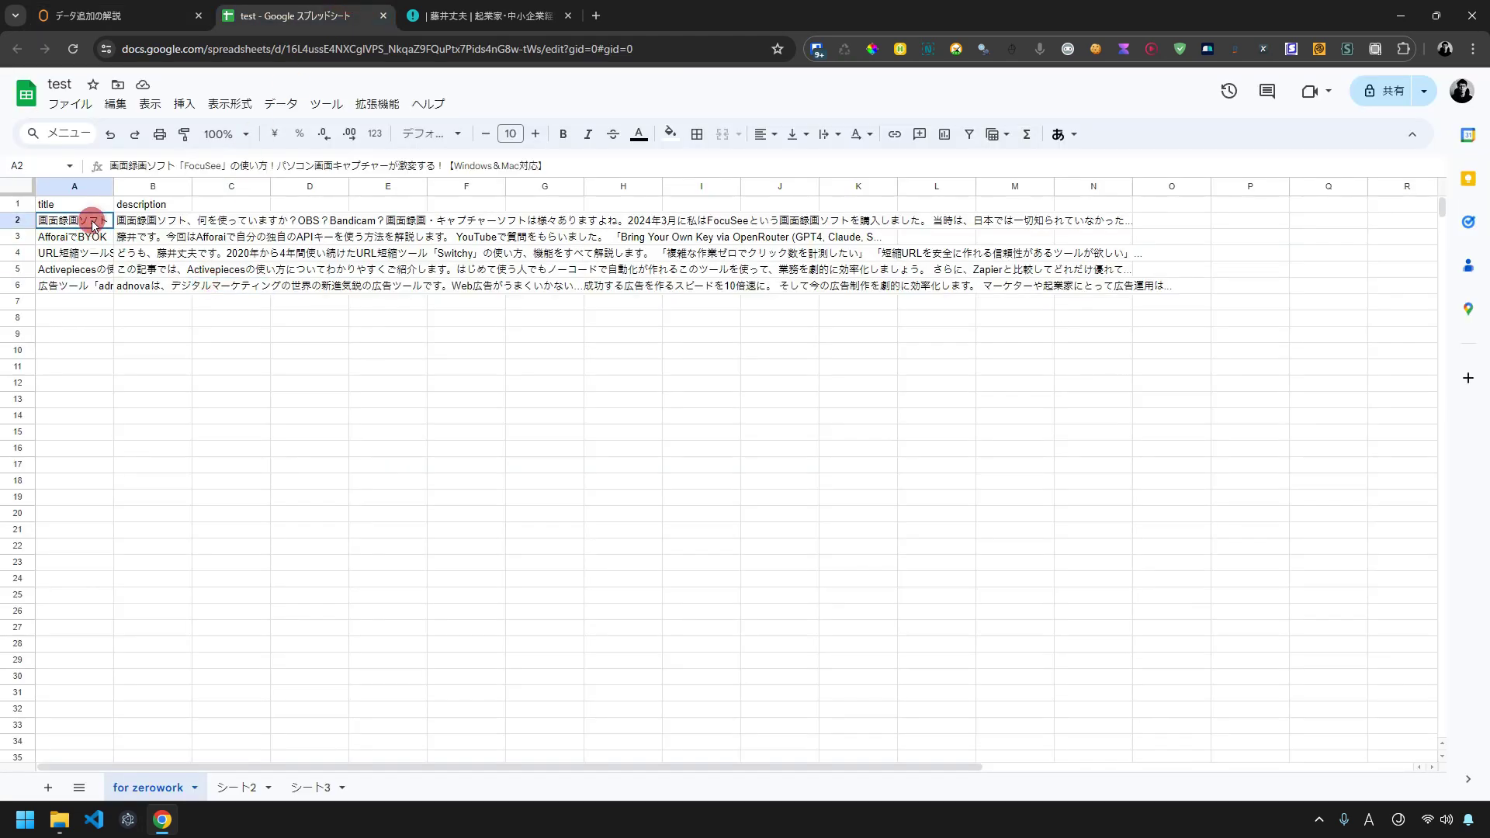
left_click(93, 243)
left_click(88, 269)
left_click(90, 285)
left_click(93, 302)
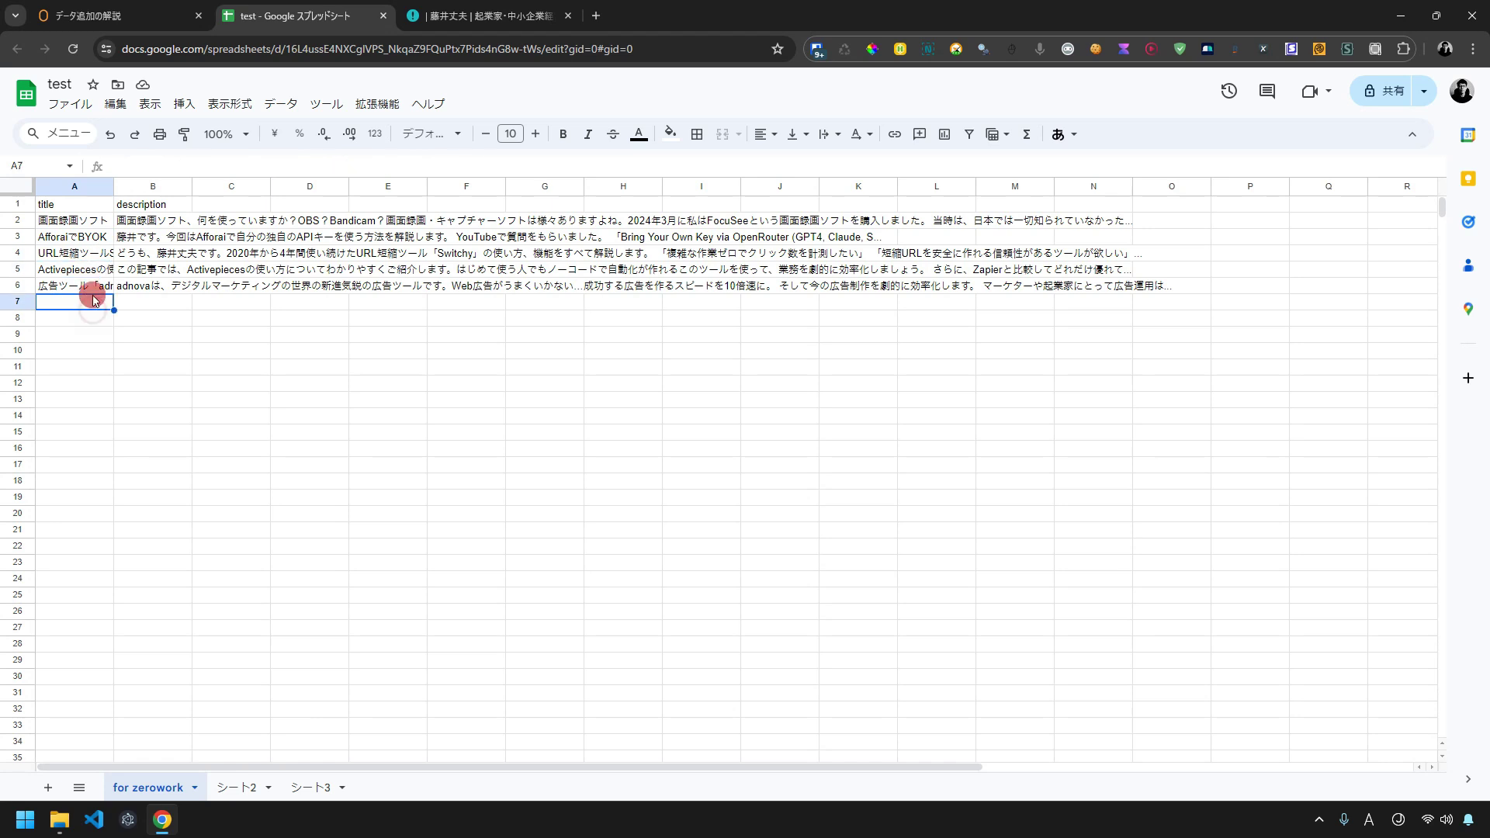
Return to the ZeroWork workflow, save the Insert Text or Data block and run the TaskBot.
left_click(45, 6)
left_click(850, 578)
scroll(825, 497, "up", 3)
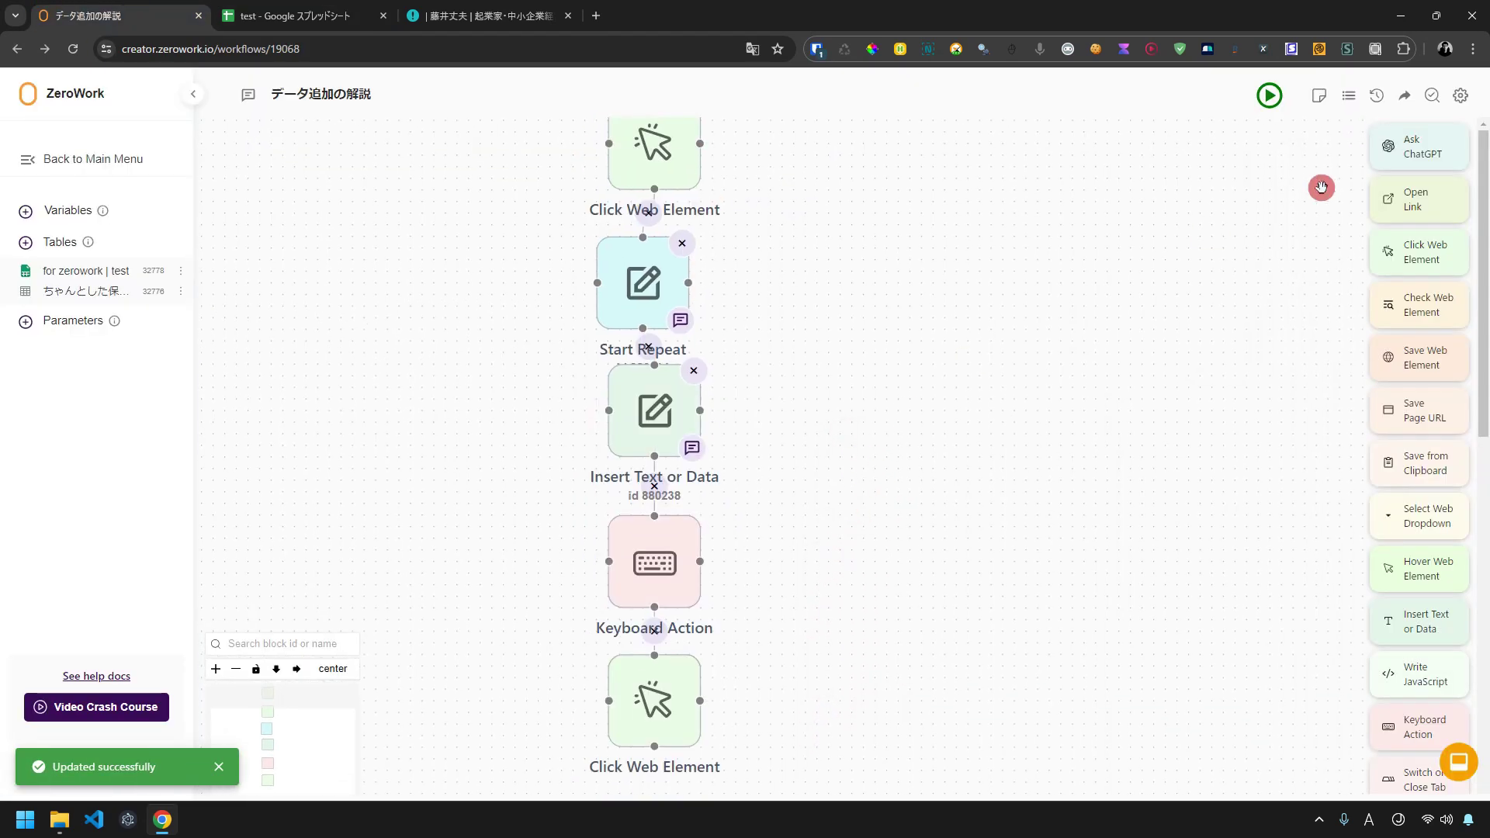
left_click(1273, 99)
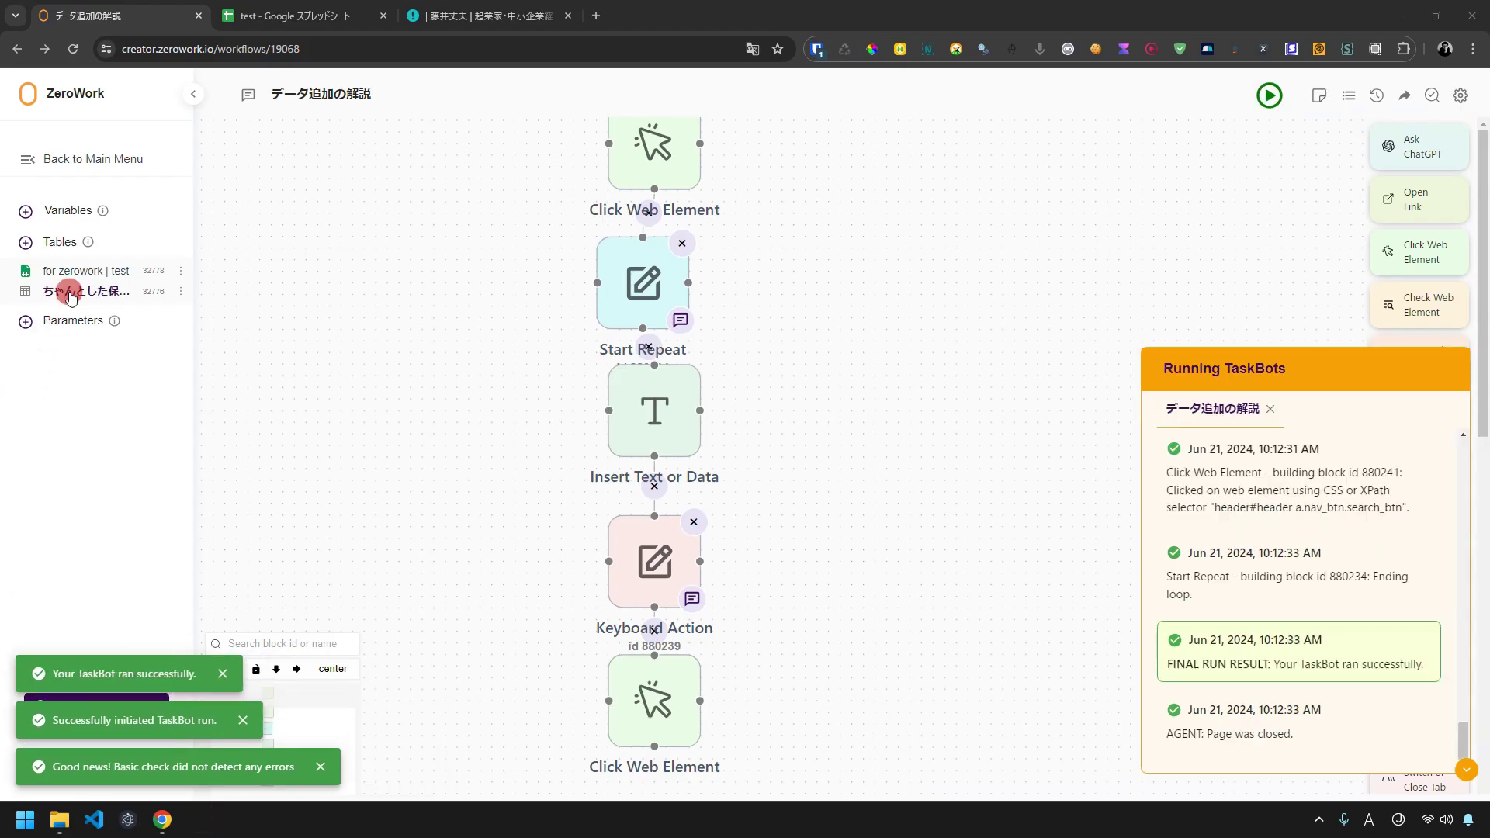
mouse_move(86, 247)
left_click(26, 242)
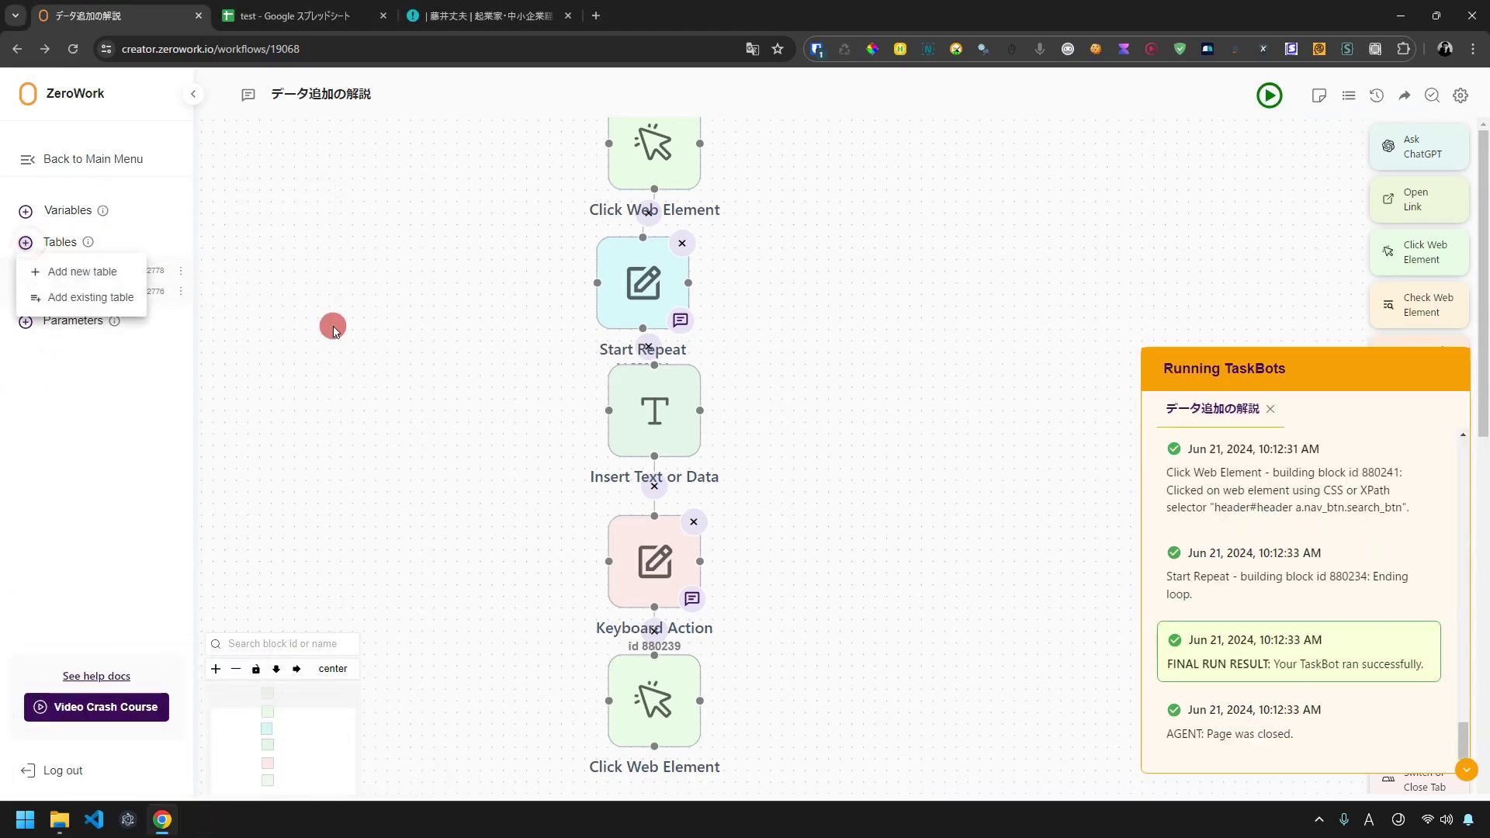
left_click(48, 271)
left_click(619, 429)
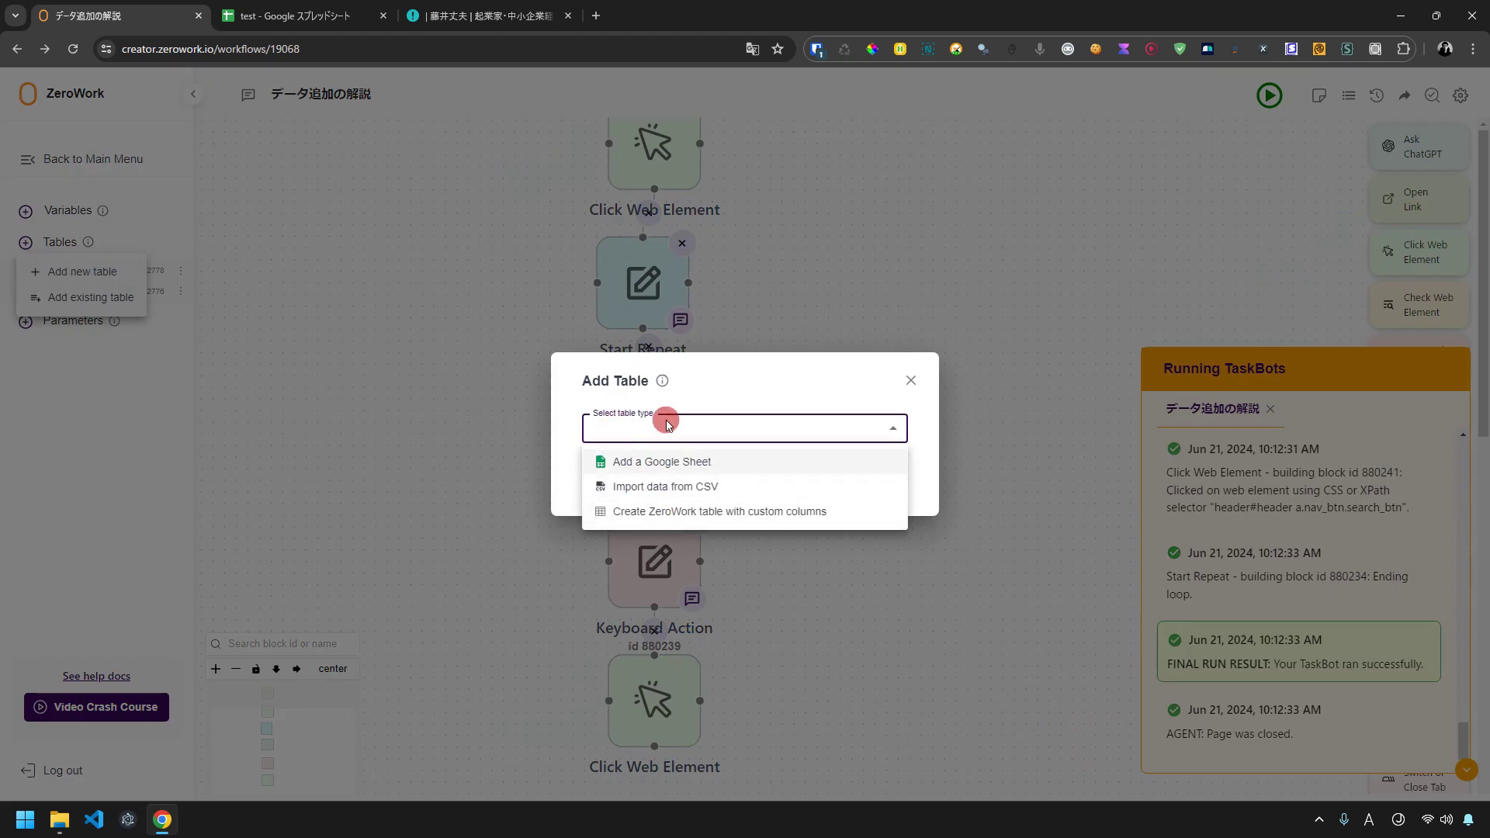
left_click(910, 380)
Collapse the run log and add a new table by importing Transcript1_Jun 15, 2024, 2_53 PM.csv from the CSV-translate folder.
scroll(831, 615, "down", 3)
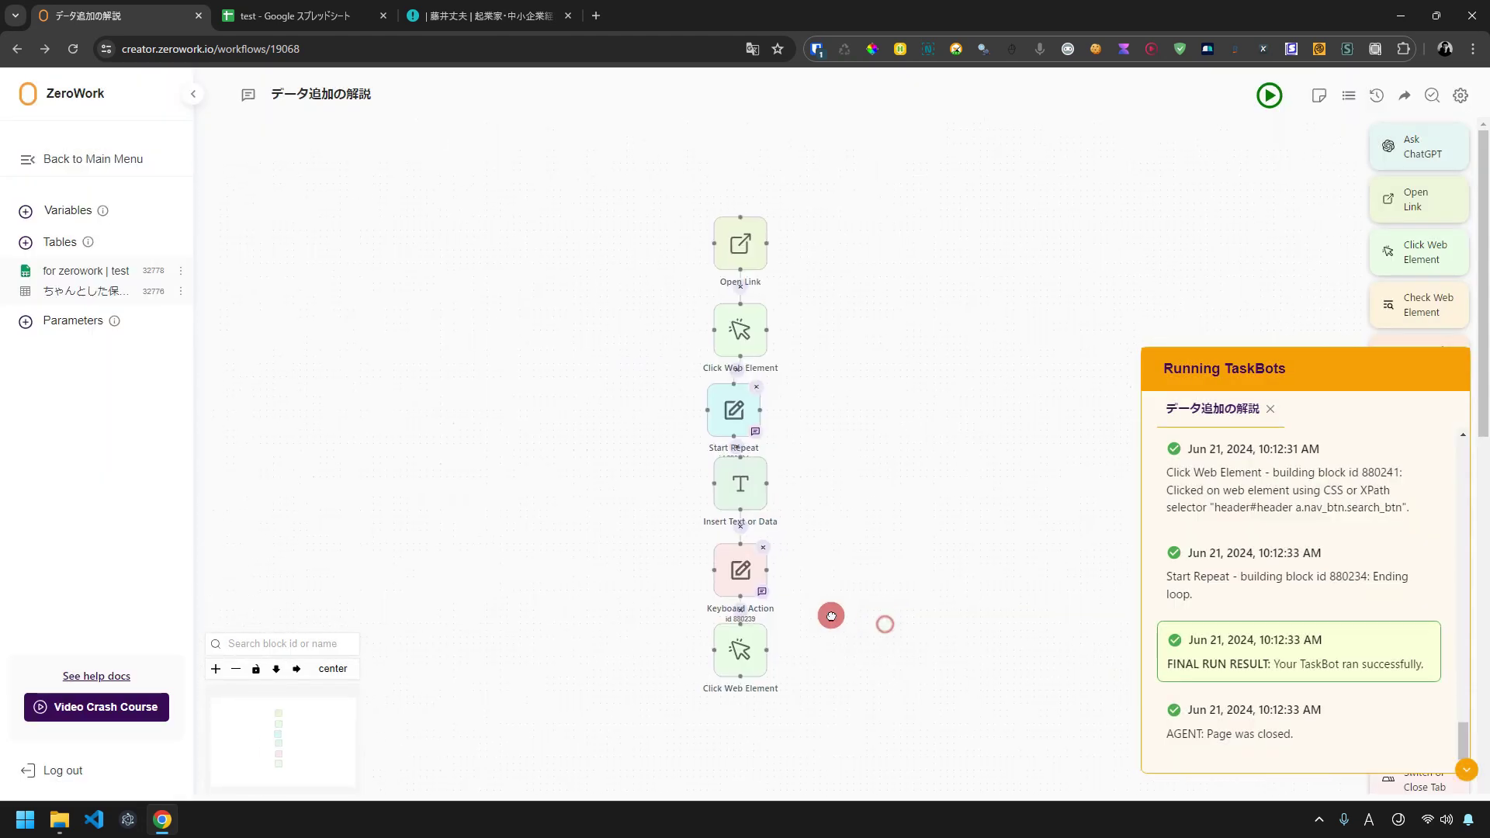
left_click(1466, 770)
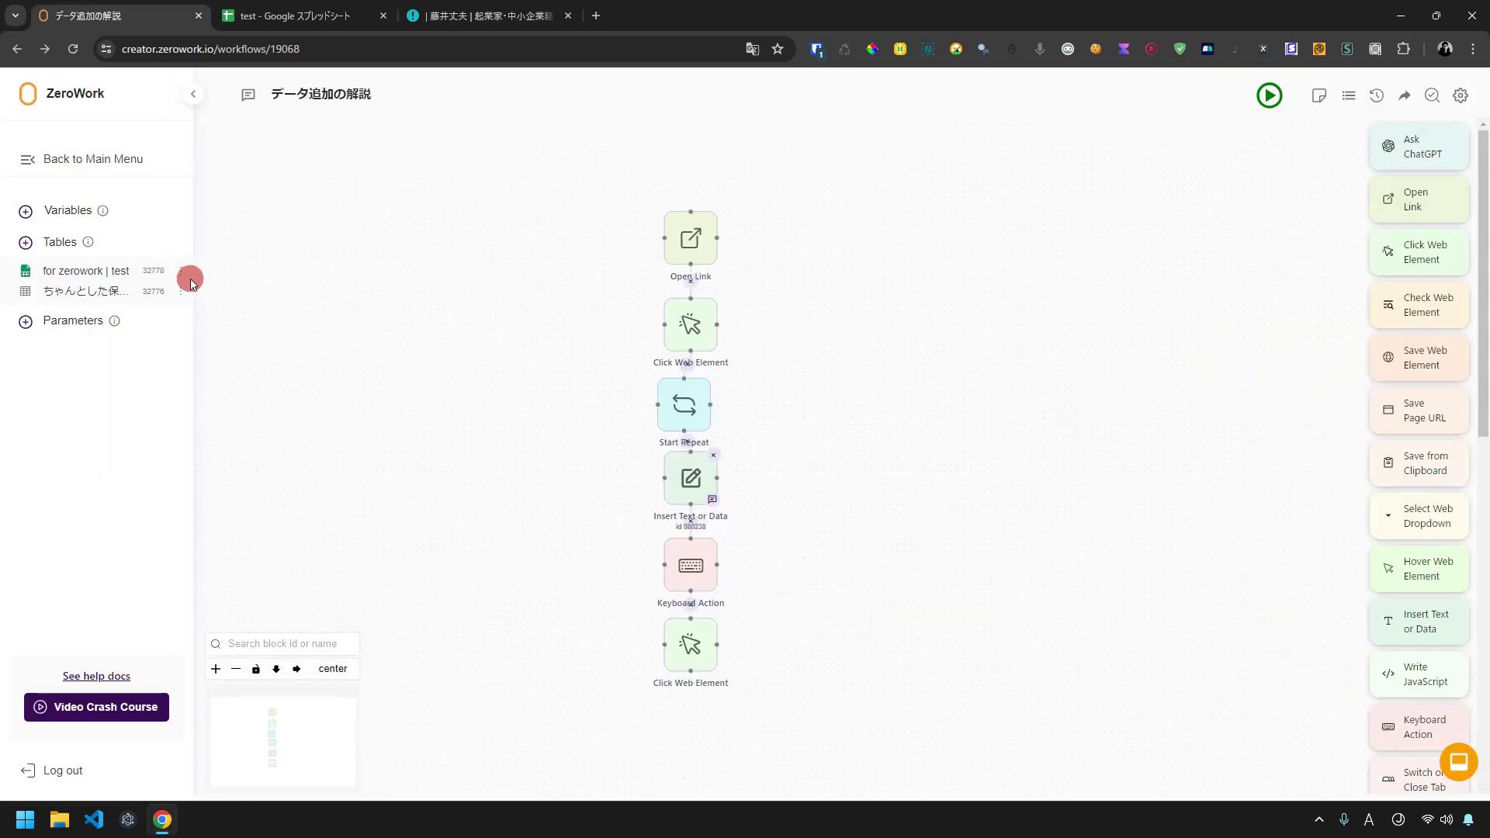
left_click(25, 242)
left_click(79, 274)
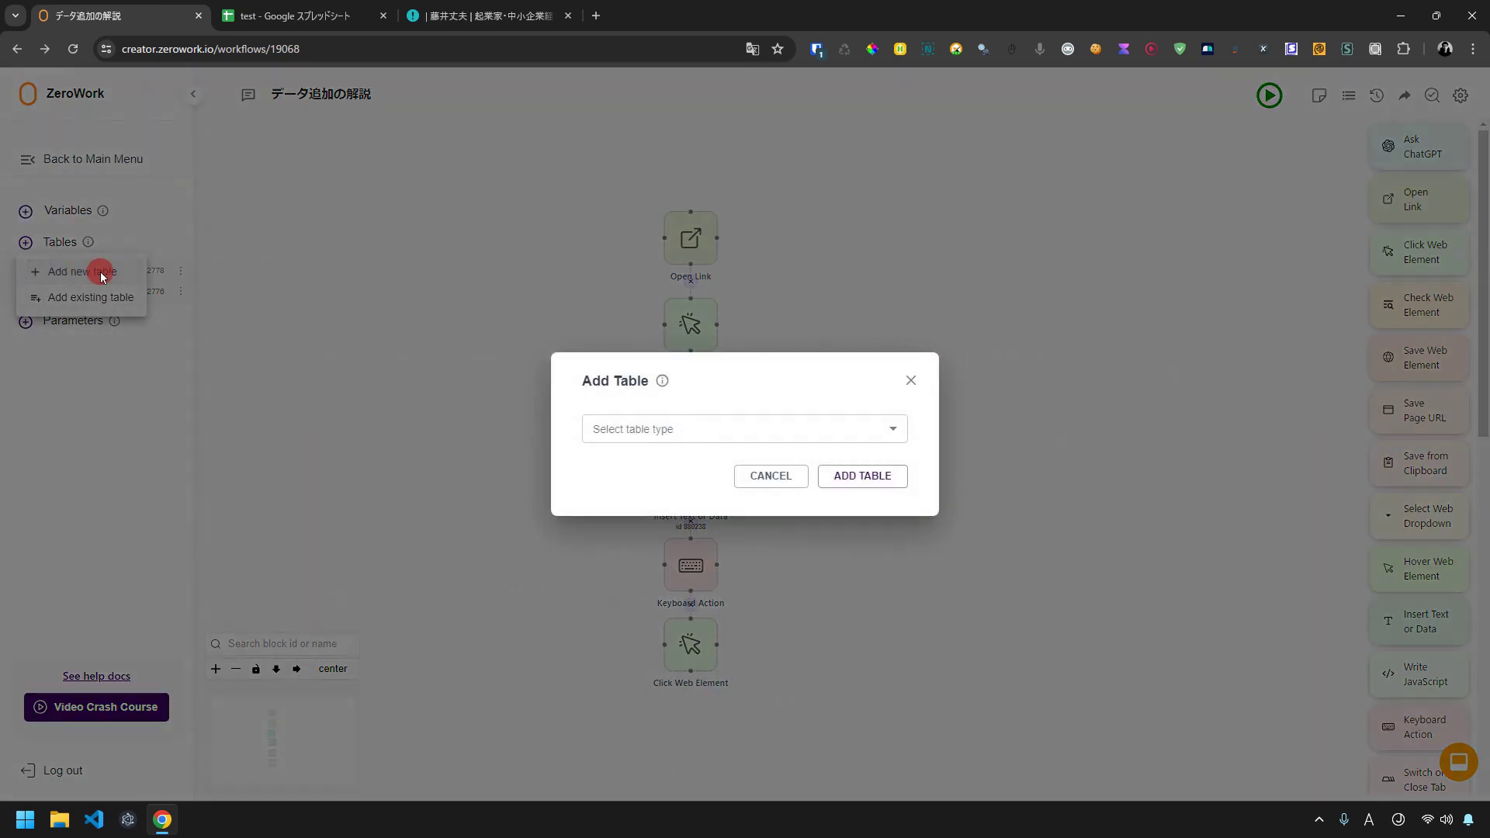
left_click(622, 423)
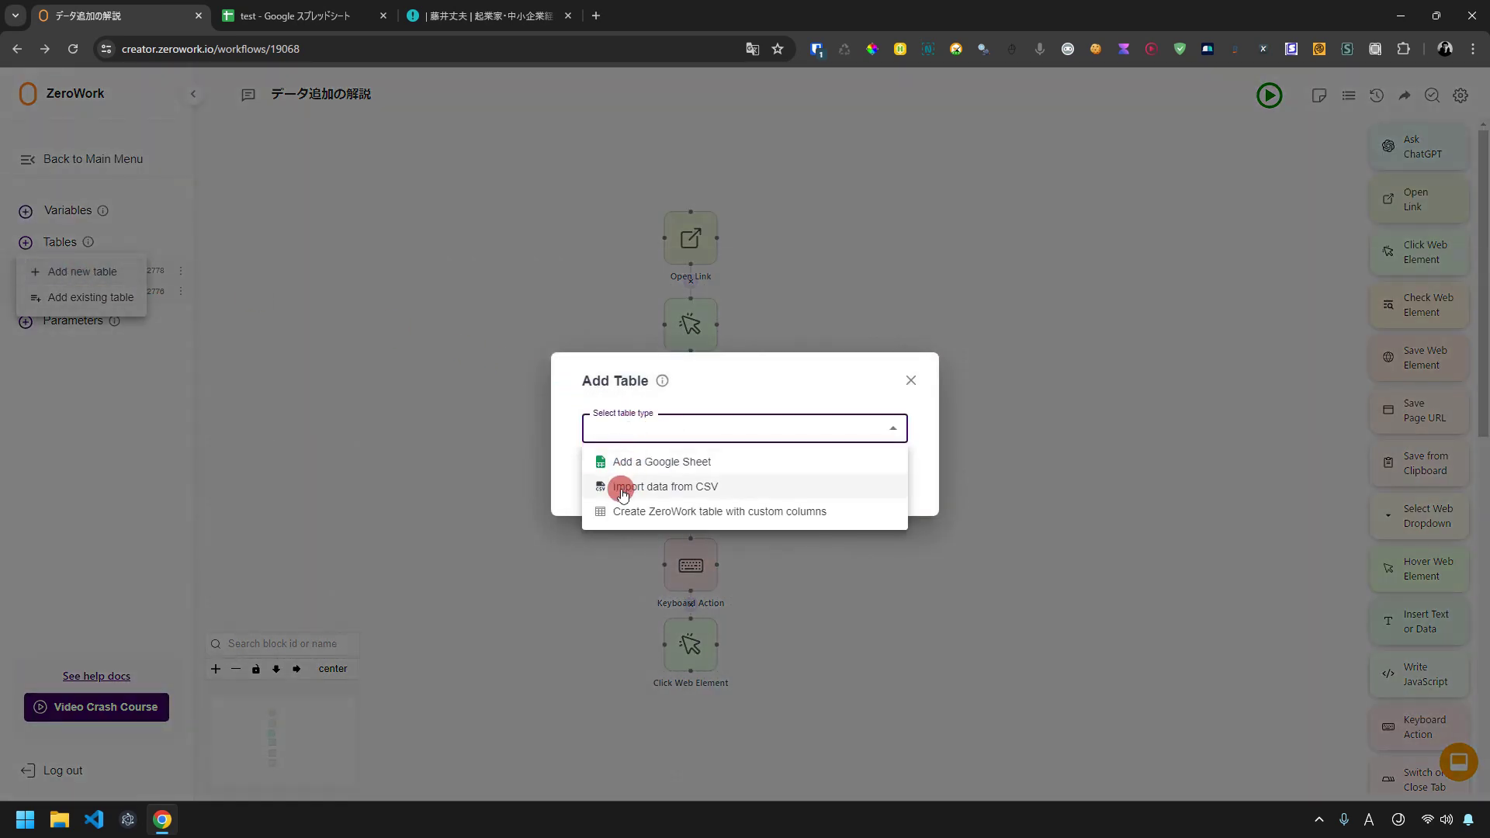
left_click(738, 487)
left_click(748, 461)
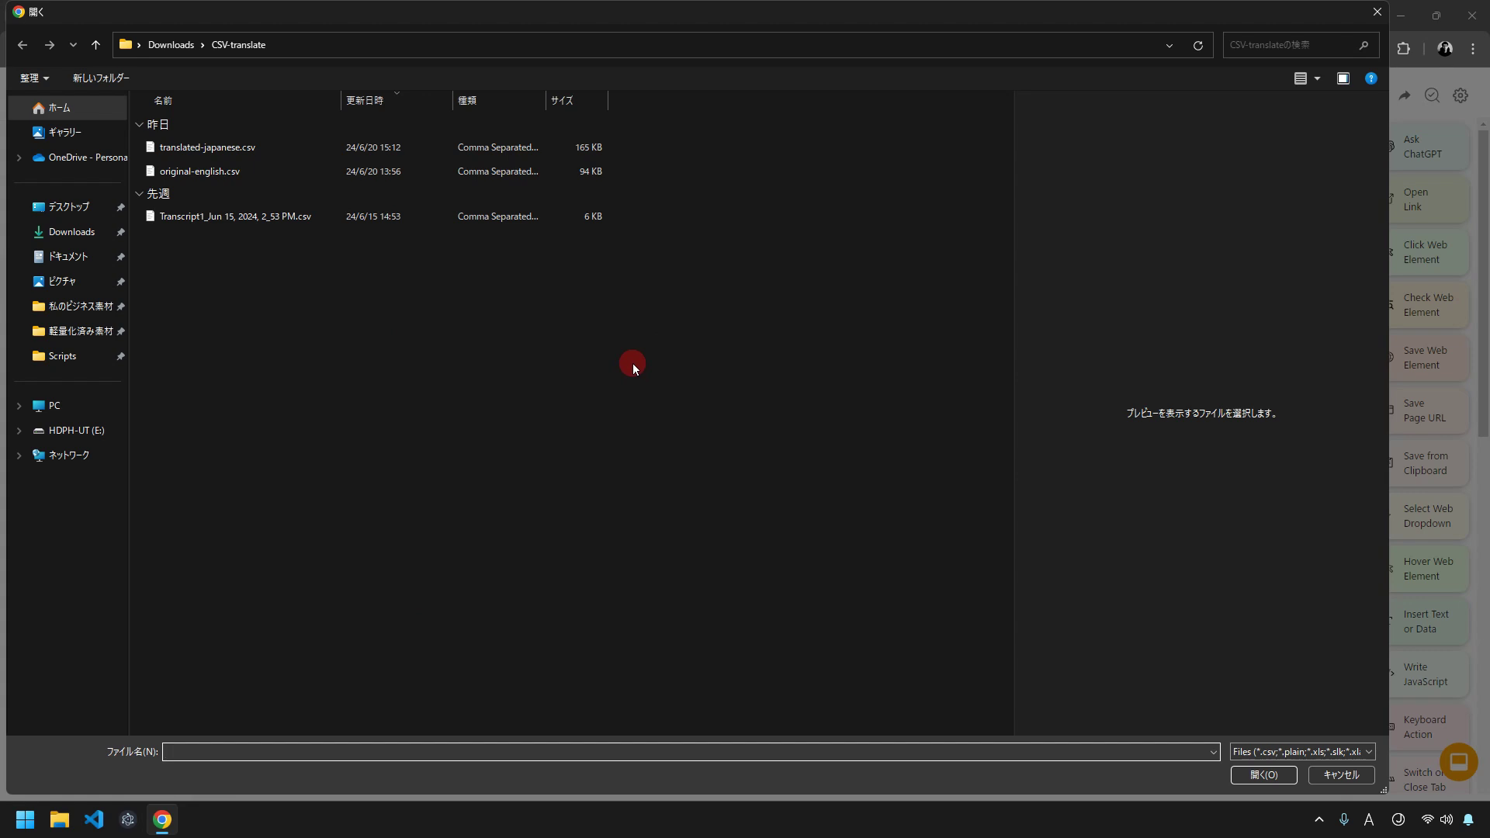
left_click(388, 216)
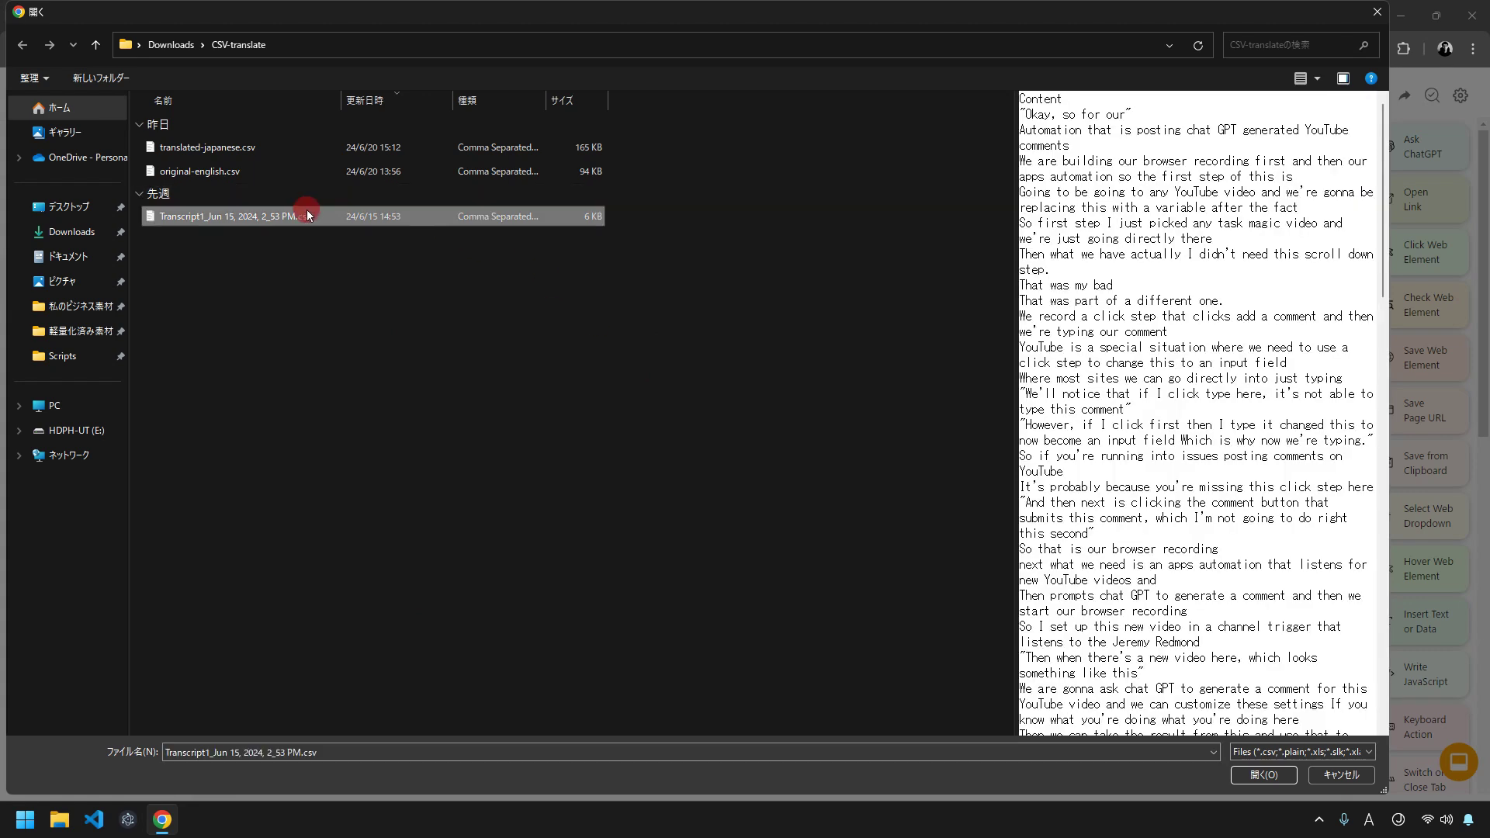
double_click(307, 214)
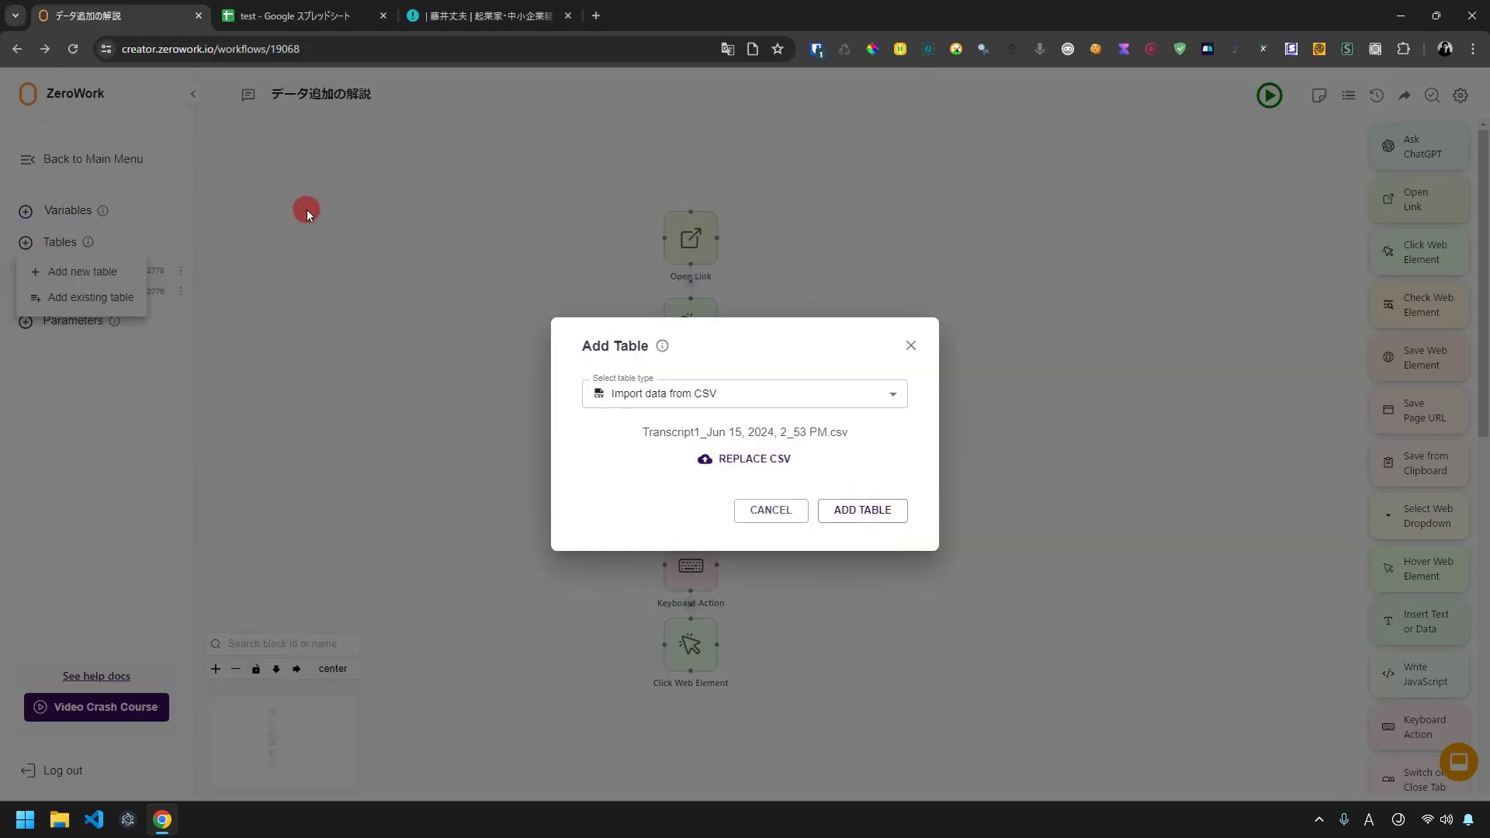
left_click(831, 512)
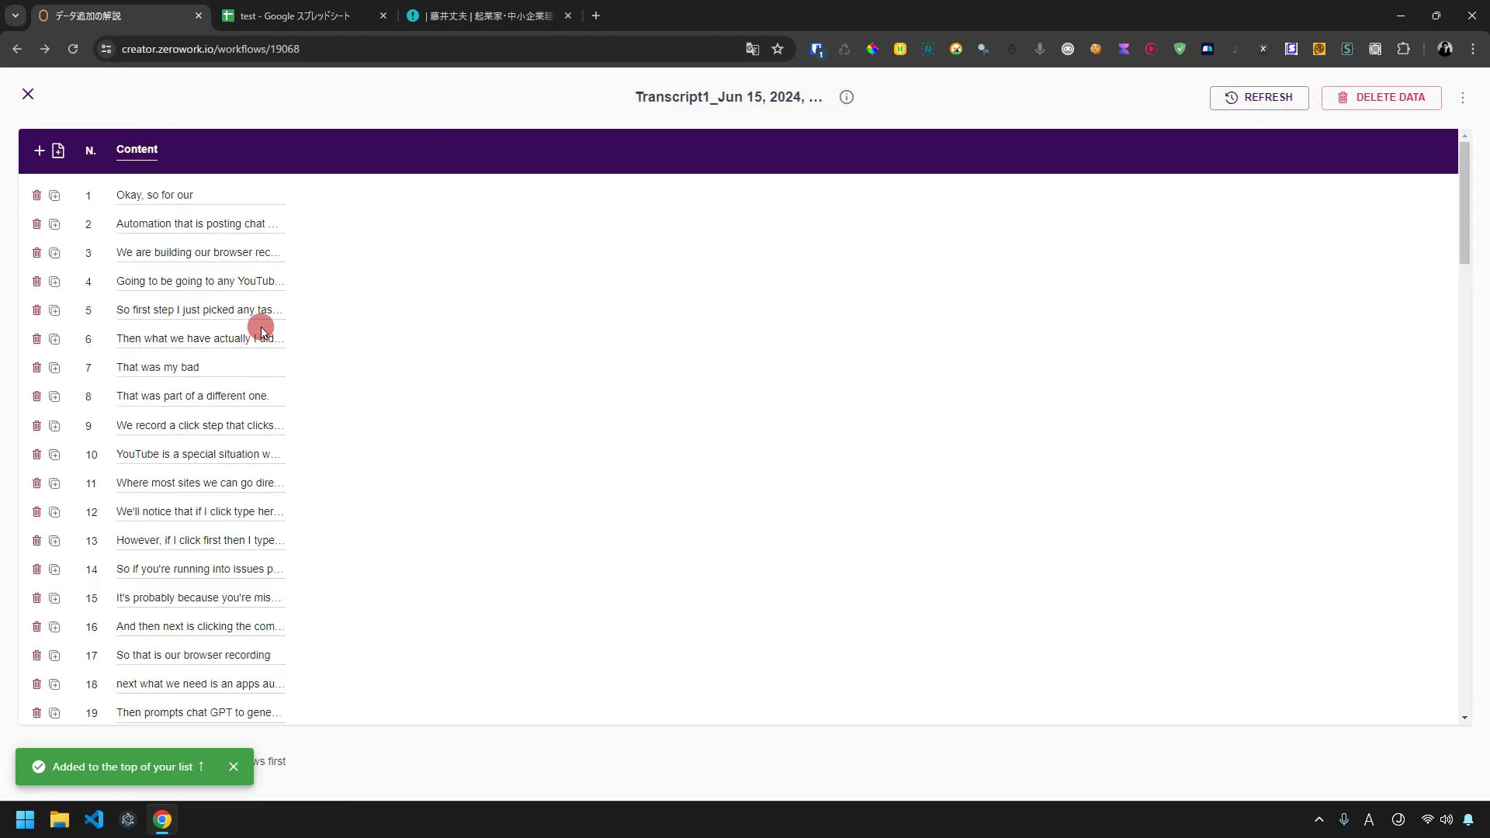
Look through the Content rows of the imported transcript table and close the table.
scroll(261, 332, "down", 20)
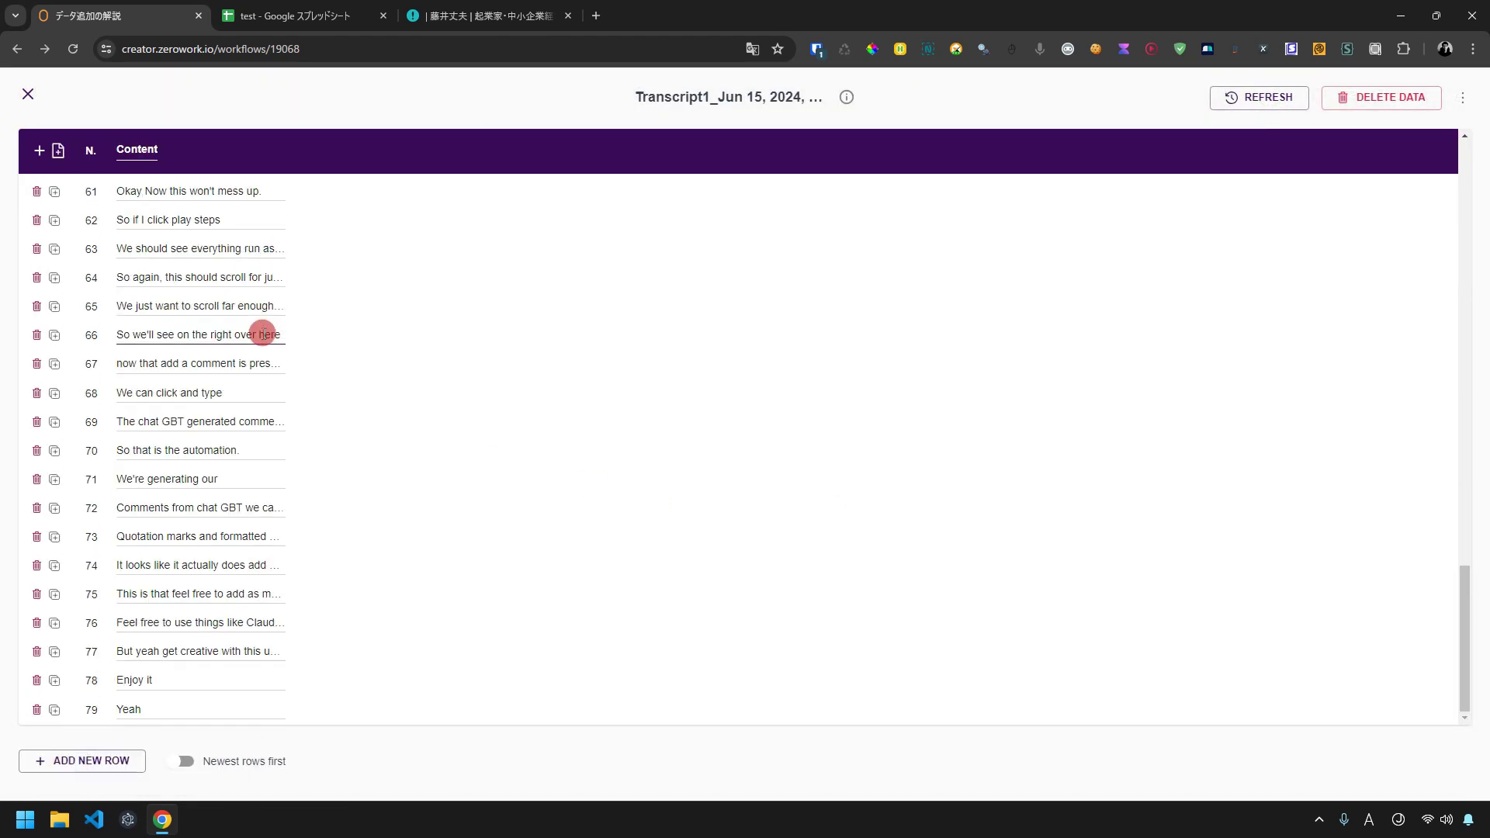
scroll(262, 332, "up", 20)
left_click(28, 94)
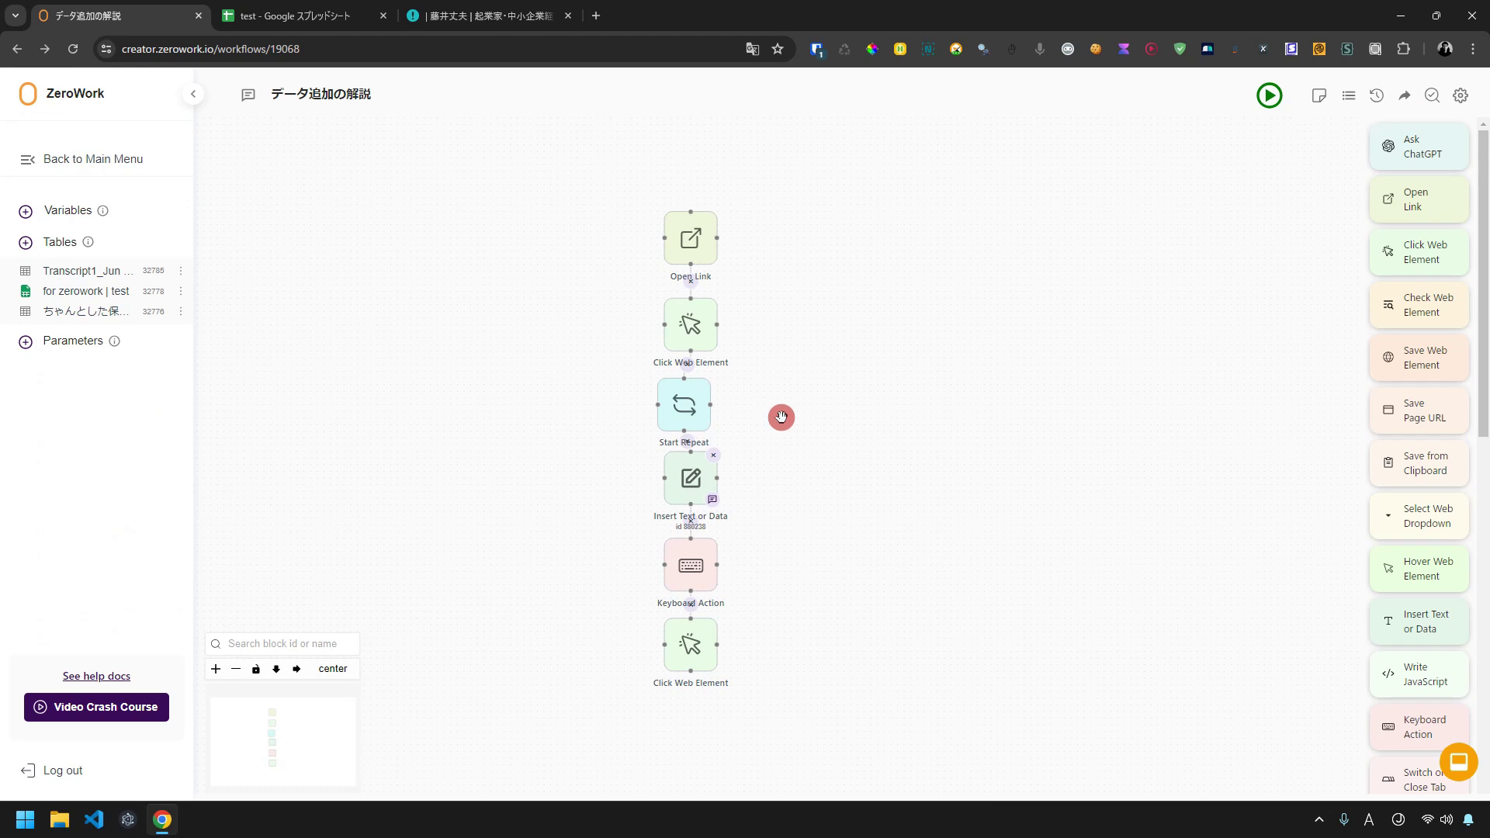